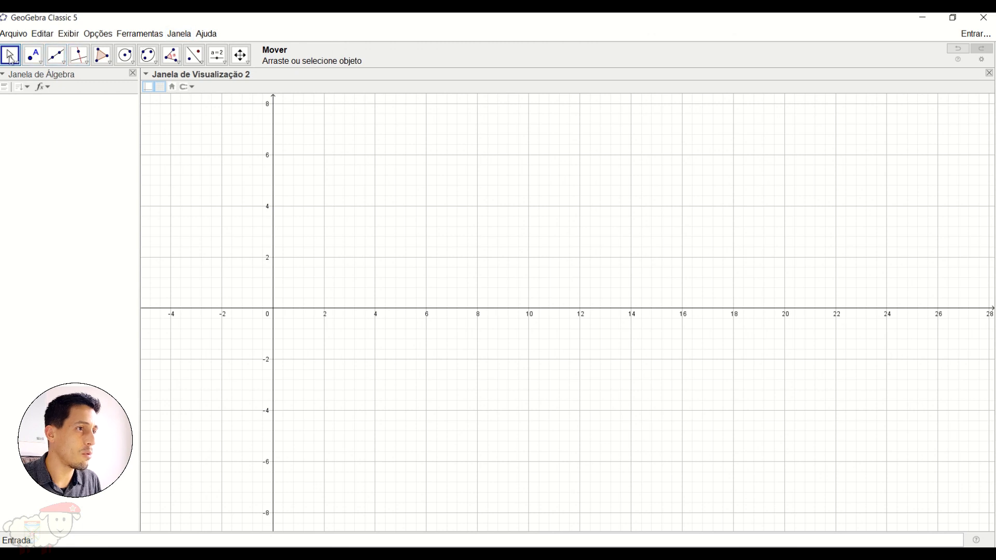
left_click(148, 55)
left_click(172, 58)
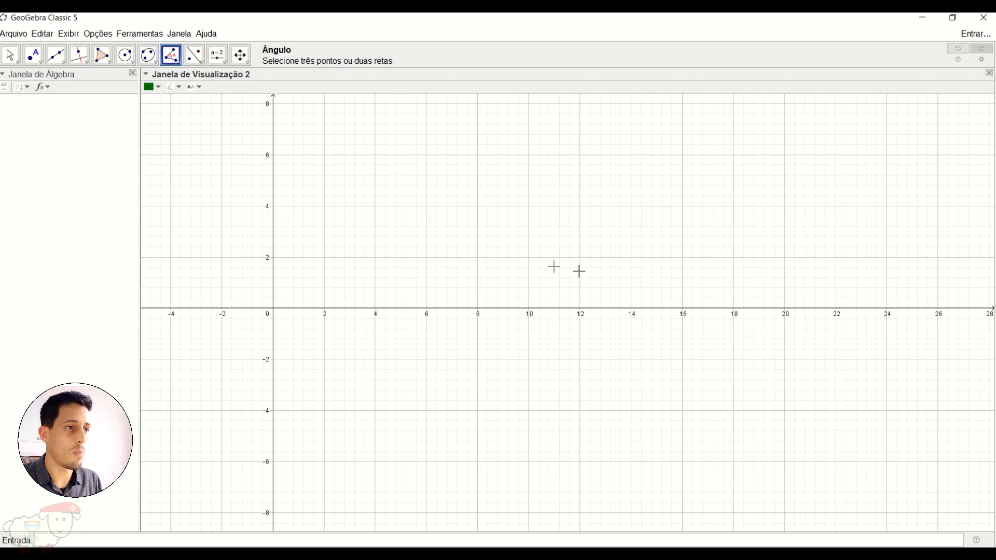
left_click(11, 56)
left_click(11, 57)
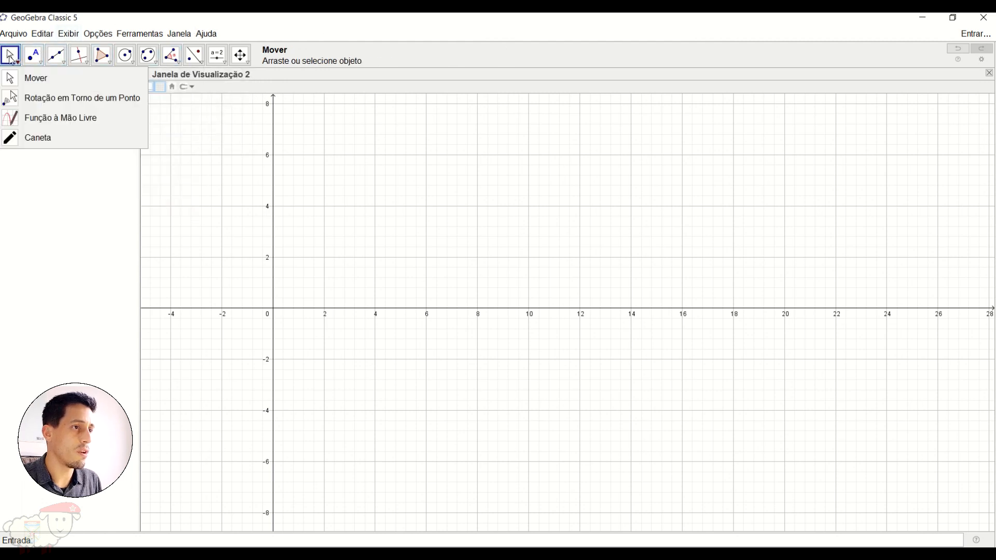
mouse_move(4, 61)
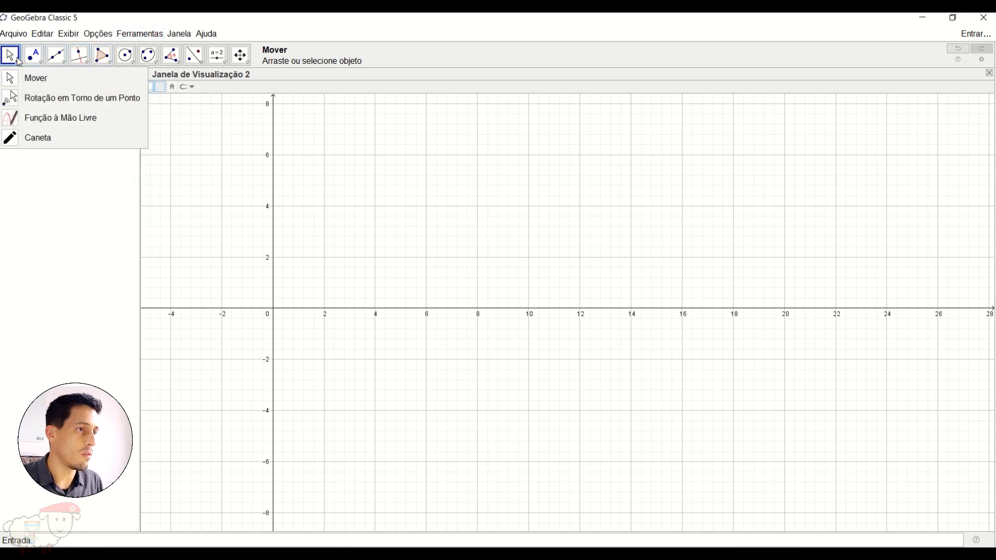
left_click(21, 79)
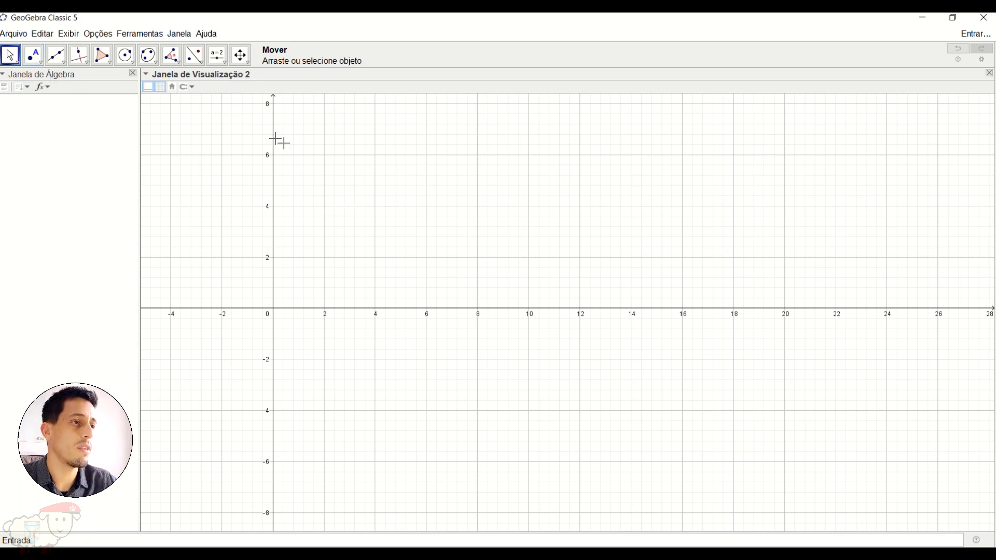
Place two free points at about (7.7, 6.15) and (10.95, 3.47), and move the second one to about (5.98, 3.51).
left_click(33, 54)
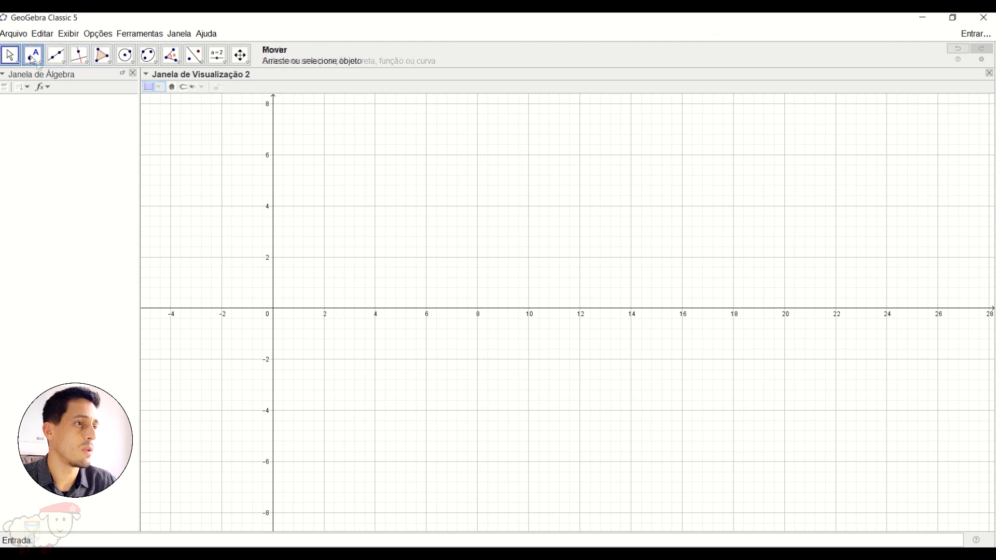
left_click(470, 151)
left_click(553, 220)
key("Escape")
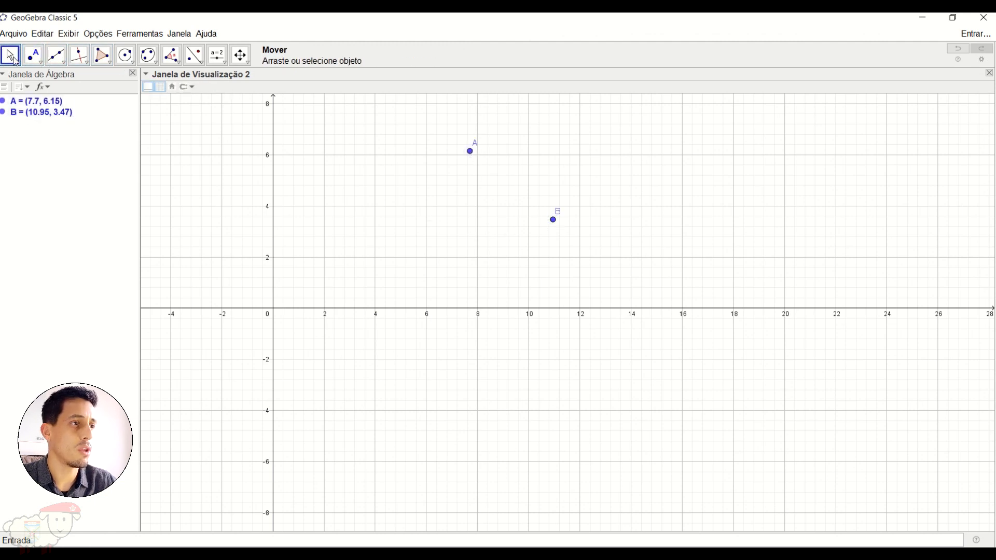
left_click(555, 222)
left_click_drag(555, 224, 428, 223)
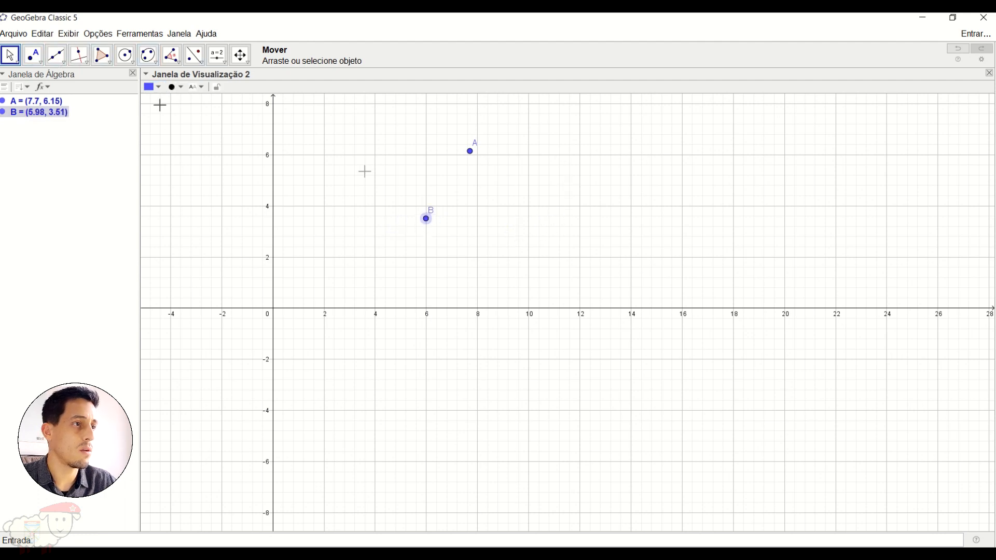
Add three more free points and move them to about (14.4, 4.04), (11.95, 3.31) and (15.6, 2.49).
left_click(33, 54)
left_click(578, 191)
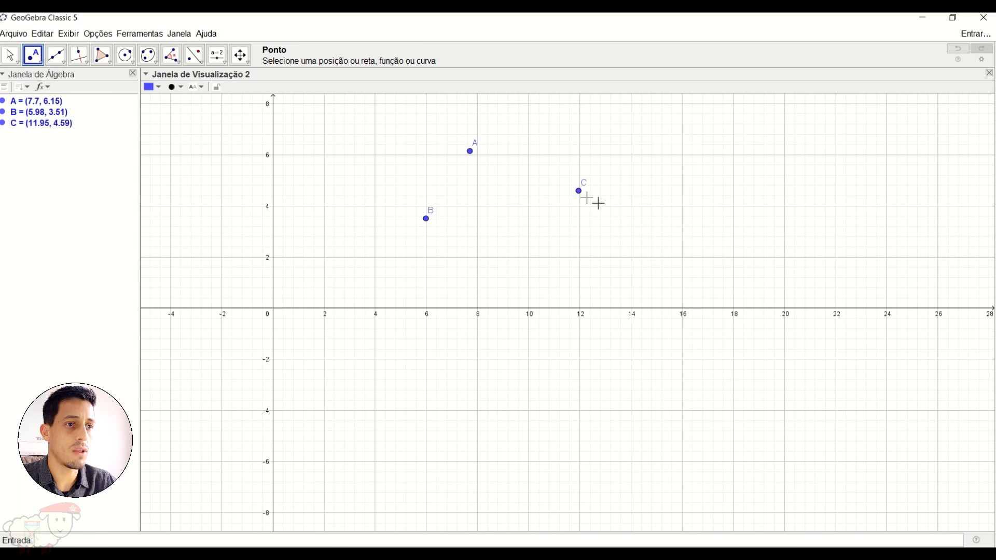
left_click_drag(621, 216, 713, 257)
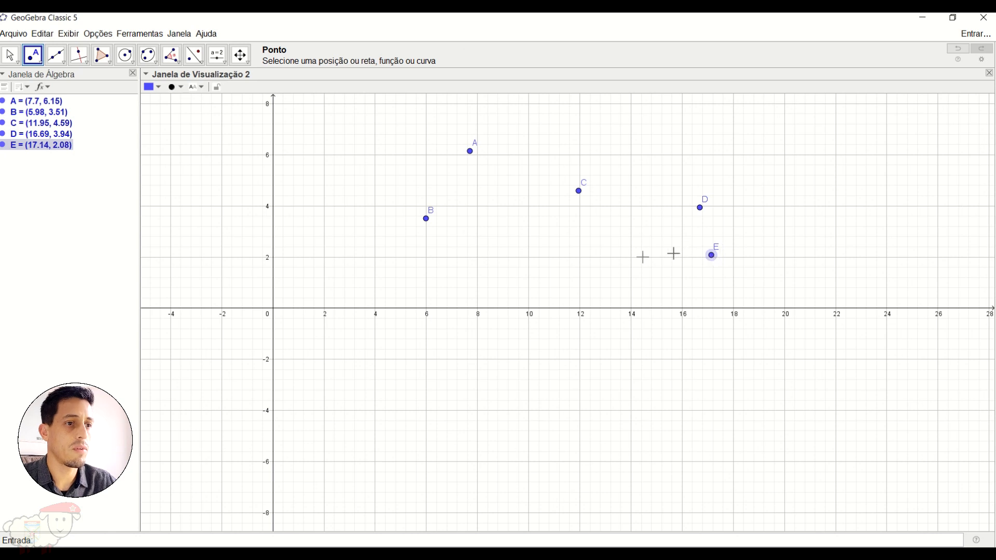
key("Escape")
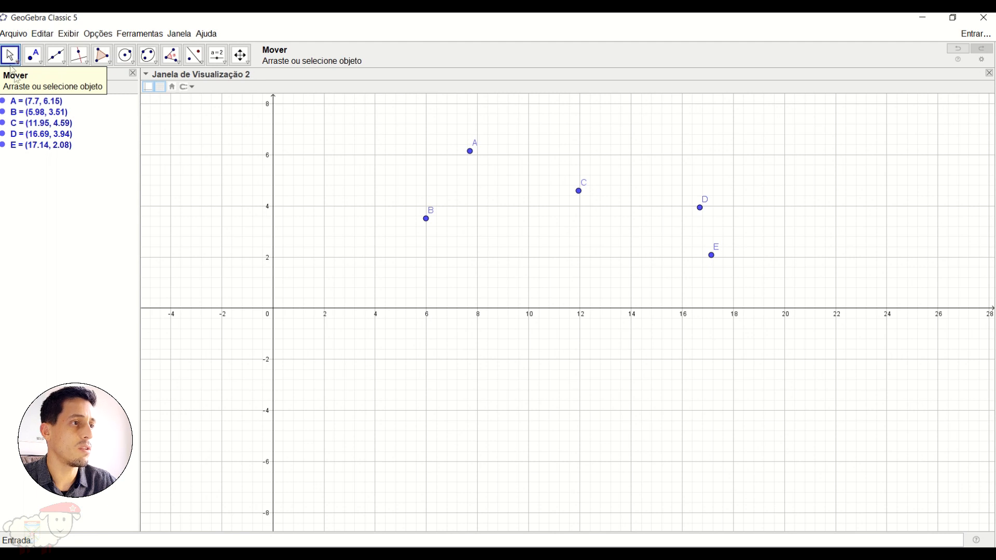
left_click_drag(711, 256, 673, 245)
left_click_drag(700, 207, 644, 210)
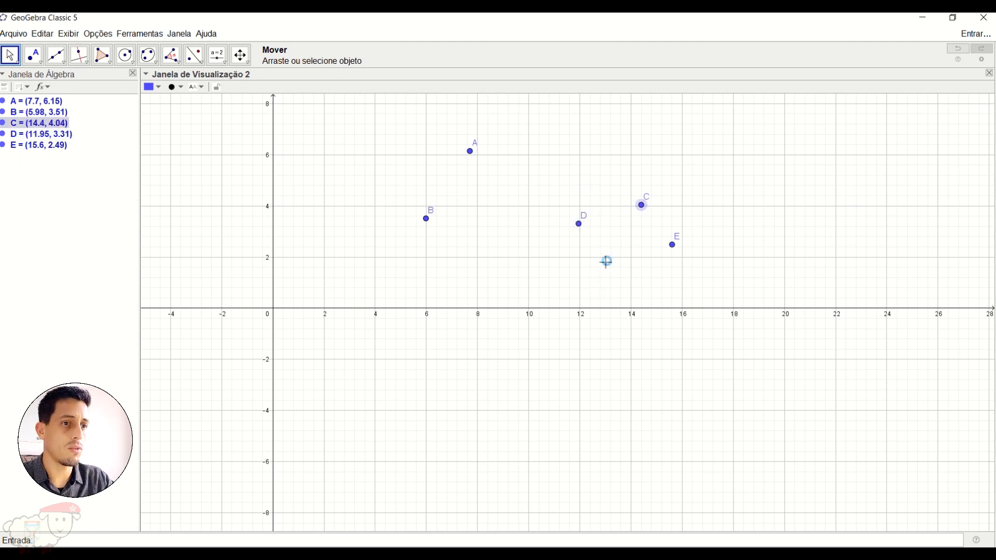
Undo the point moves and placements one by one, back to the first point.
key("ctrl+z")
key("ctrl+z")
key("ctrl+z")
key("ctrl+z")
key("ctrl+z")
key("ctrl+z")
key("ctrl+z")
key("ctrl+z")
Redo the placement and move of the second point and the placement of the third point.
key("ctrl+y")
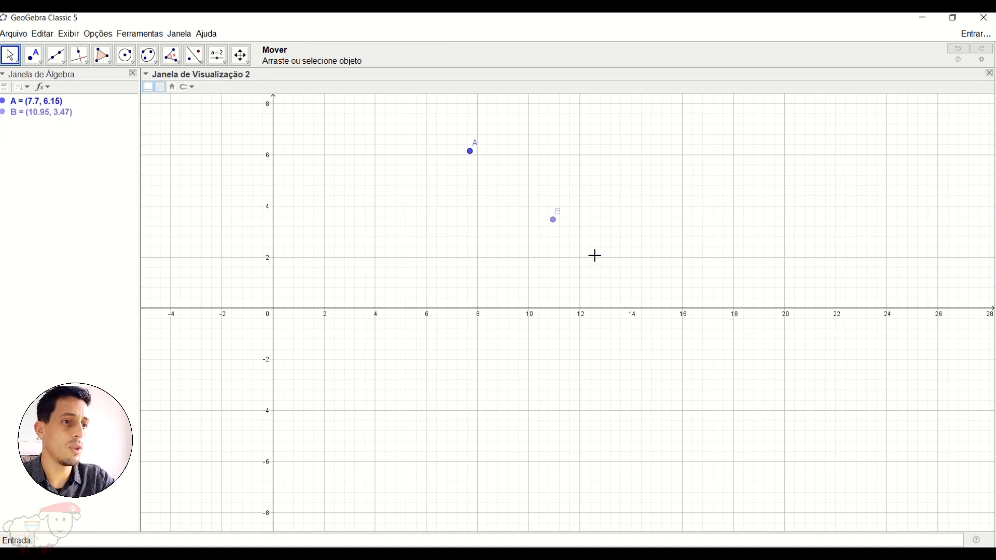
key("ctrl+y")
key("ctrl+y")
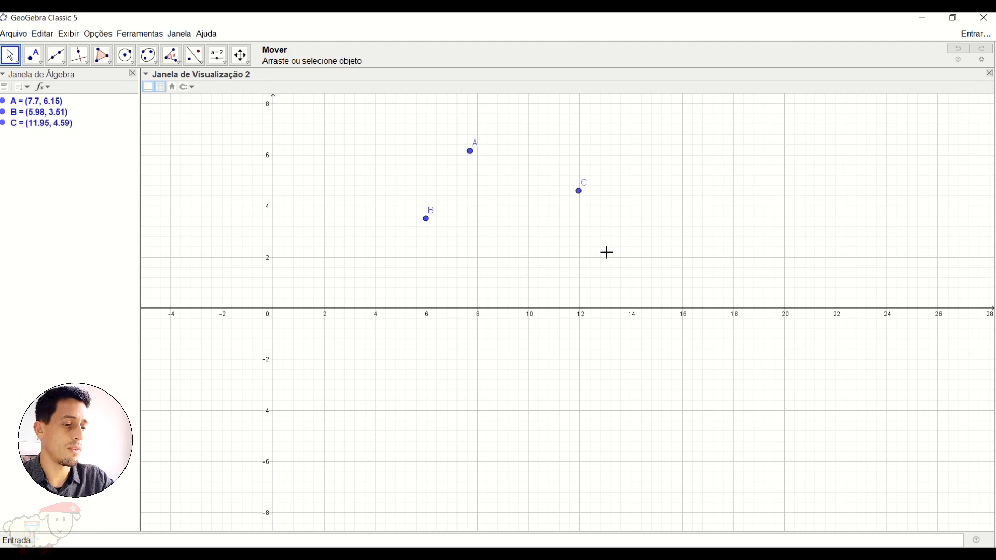
Undo the placement of all remaining points to empty the graphics view.
key("ctrl+z")
key("ctrl+z")
key("ctrl+z")
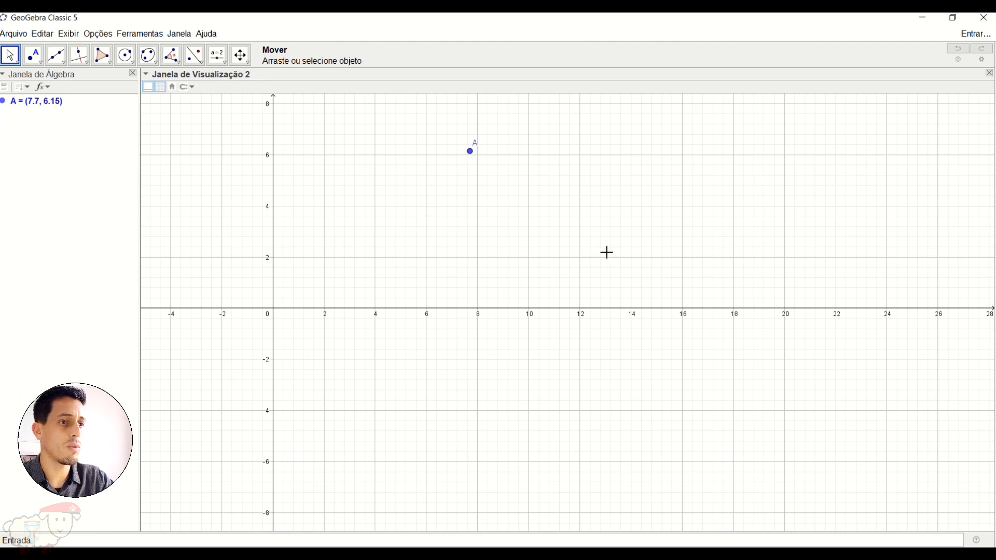
key("ctrl+z")
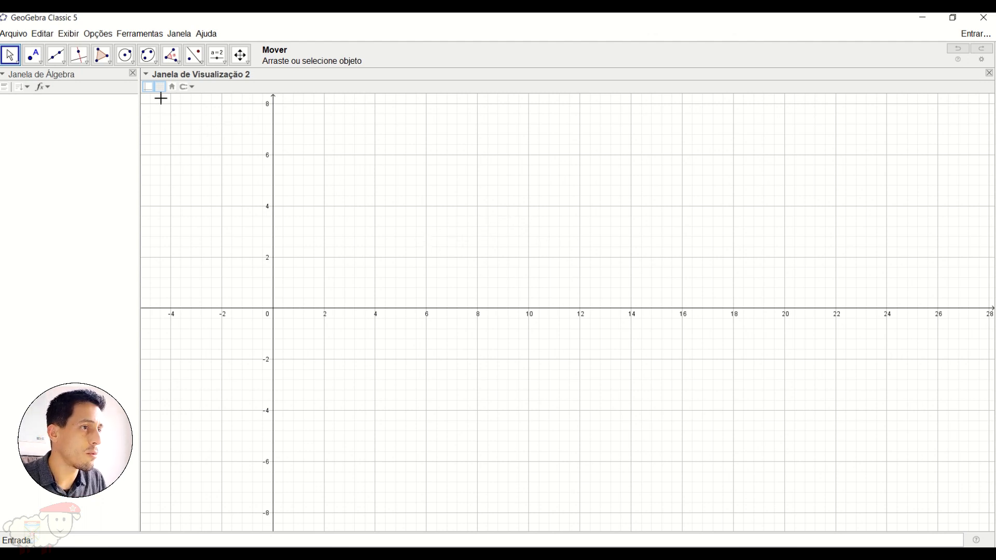
Hide and redisplay the coordinate axes of the graphics view several times at different zoom levels.
left_click_drag(383, 220, 598, 227)
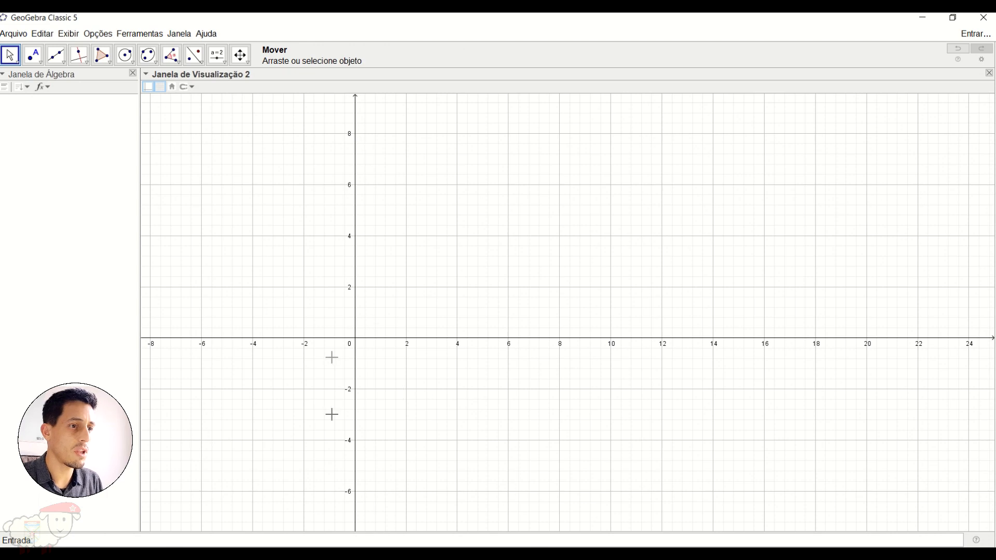
mouse_move(367, 318)
left_mouse_down()
mouse_move(345, 319)
mouse_move(390, 329)
mouse_move(382, 319)
left_mouse_up()
left_click(149, 91)
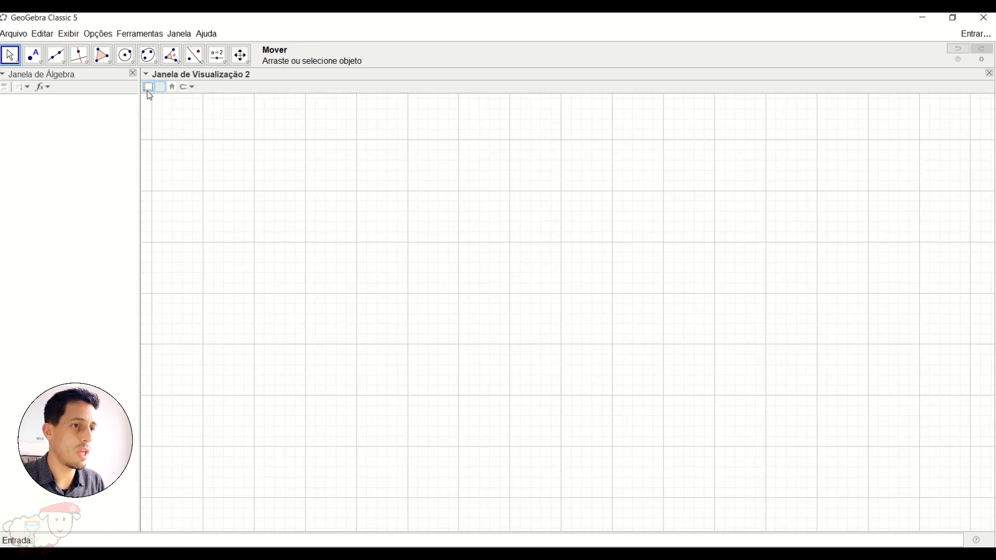
left_click(149, 92)
left_click(148, 92)
left_click(149, 91)
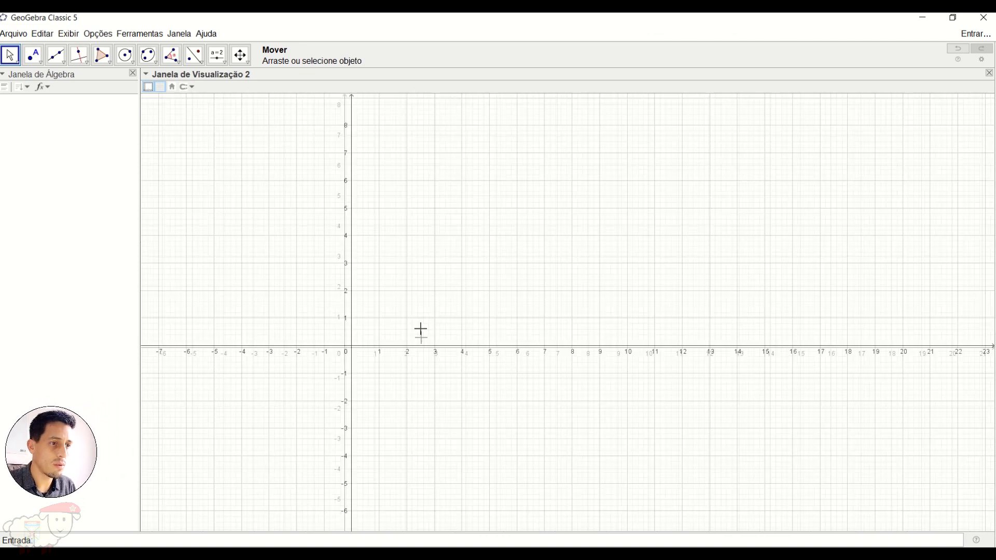
scroll(420, 332, "up", 7)
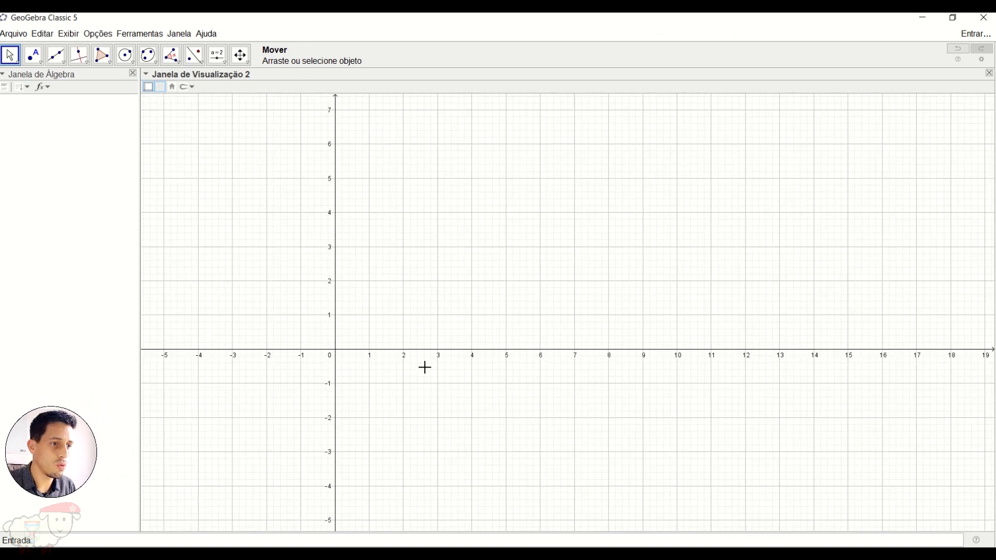
scroll(369, 351, "down", 3)
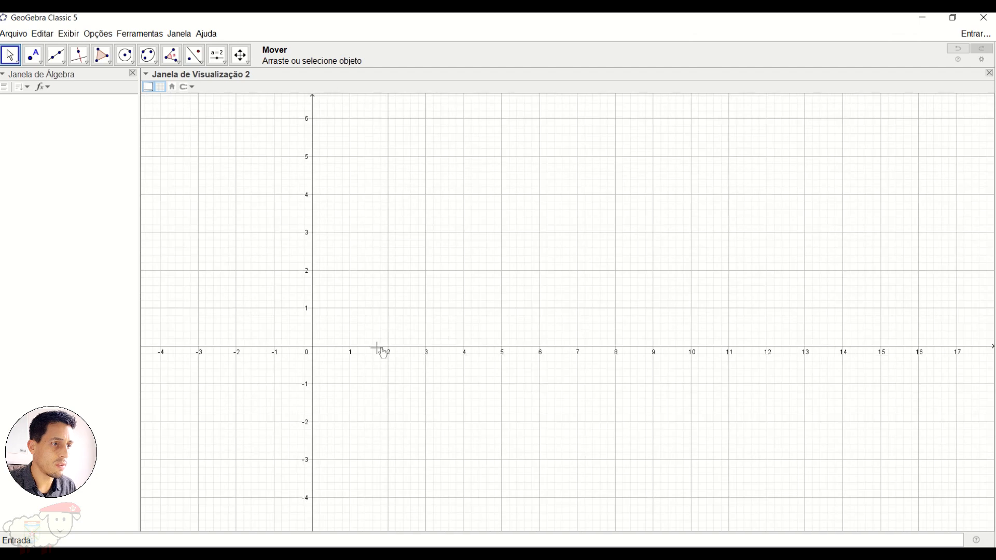
left_click(148, 92)
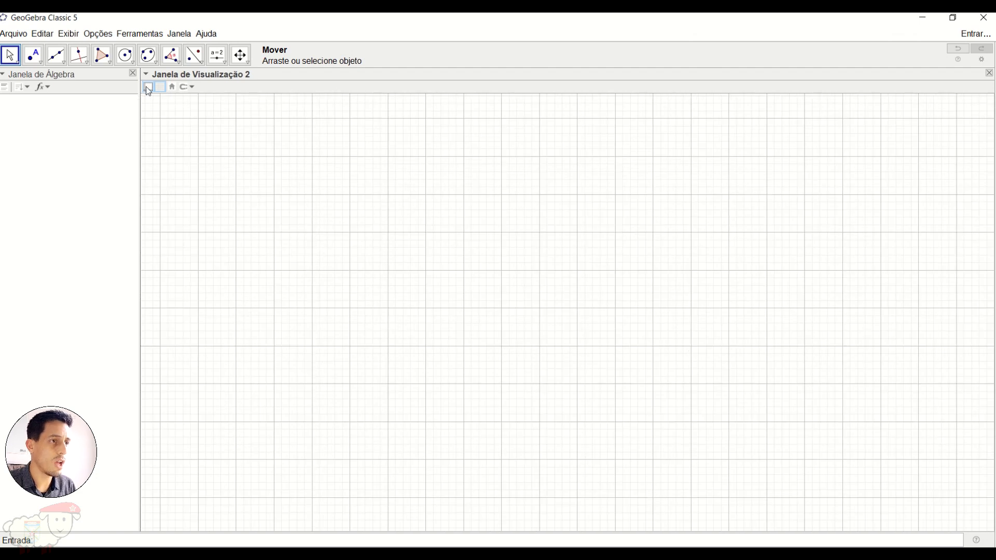
left_click(148, 90)
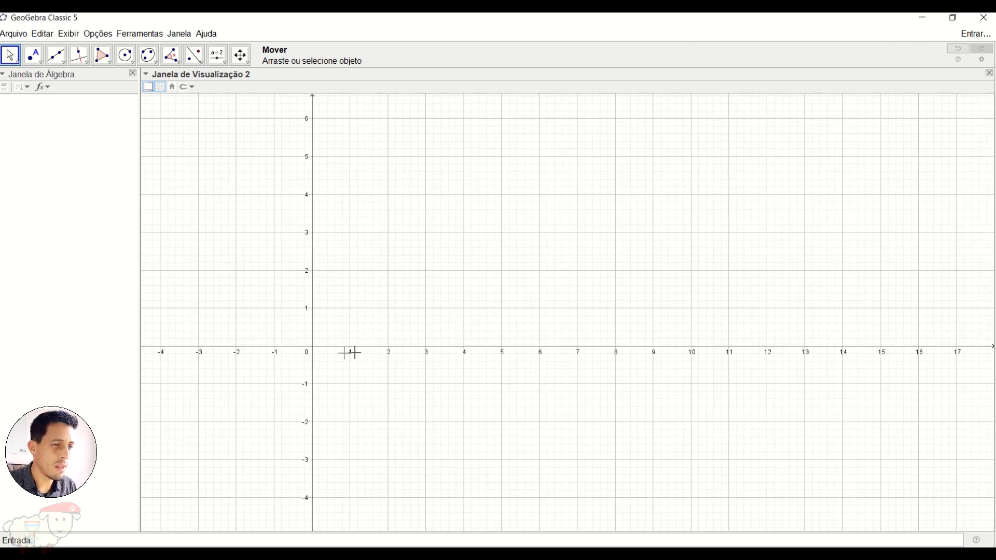
Examine how the axis numbering and grid spacing adapt at different zoom levels.
left_click_drag(890, 369, 856, 371)
scroll(602, 354, "up", 3)
scroll(618, 349, "up", 4)
scroll(618, 350, "down", 6)
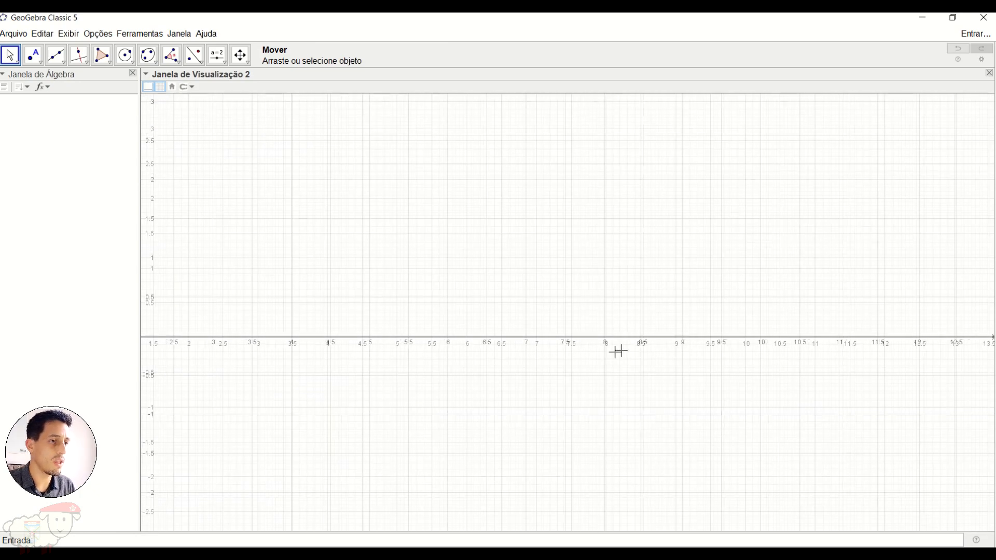
scroll(602, 355, "down", 2)
scroll(317, 348, "down", 2)
scroll(278, 356, "down", 4)
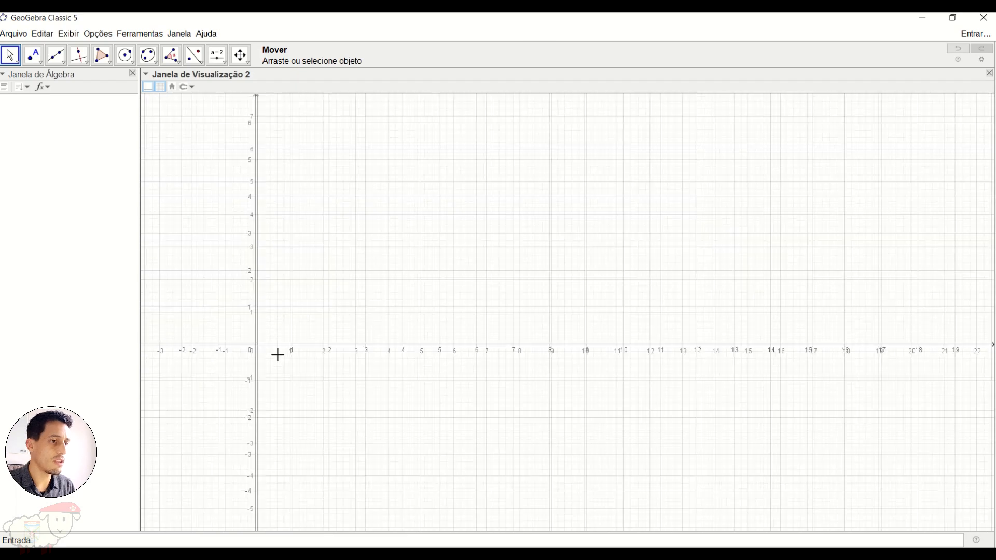
scroll(285, 347, "up", 4)
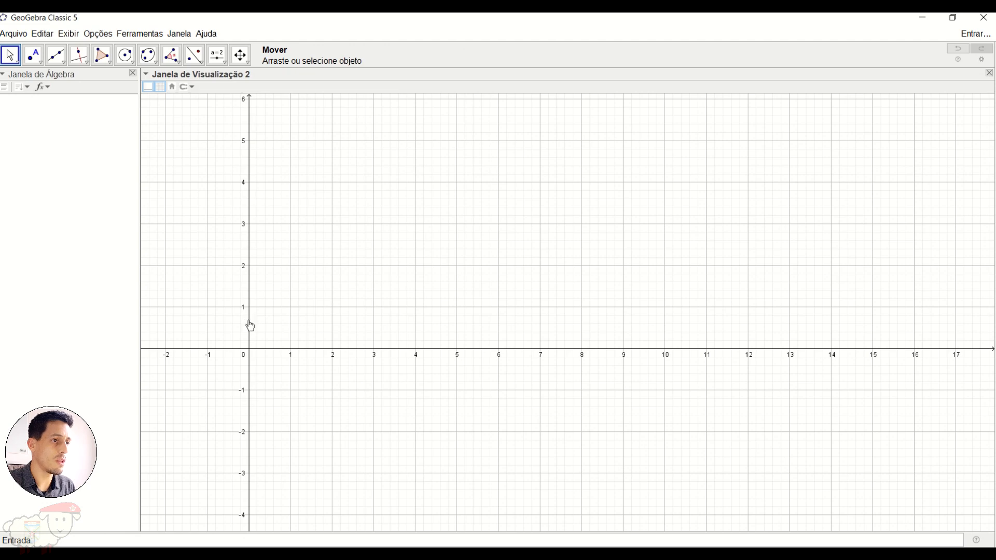
Hide the coordinate axes so only the grid remains, and show them again.
left_click_drag(344, 213, 397, 240)
left_click(149, 88)
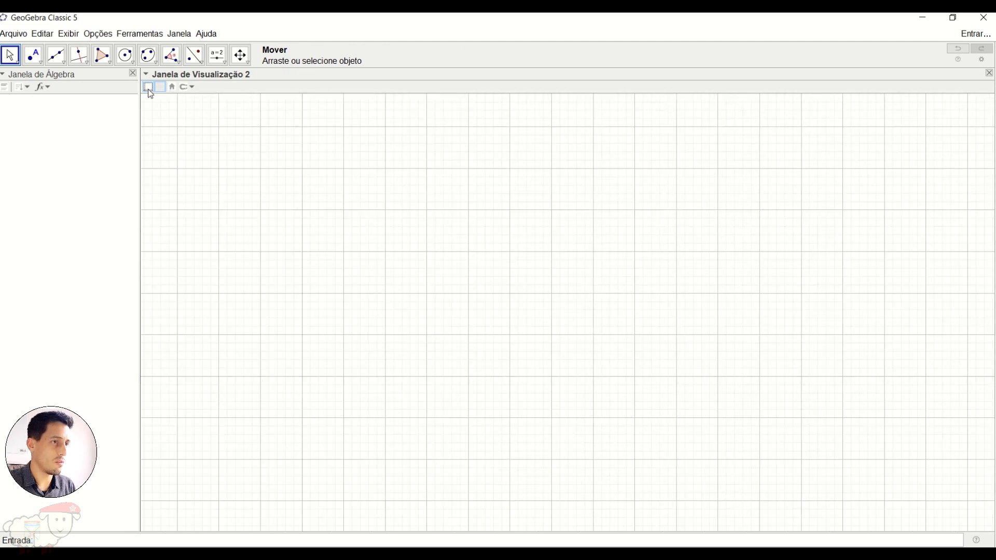
left_click(149, 88)
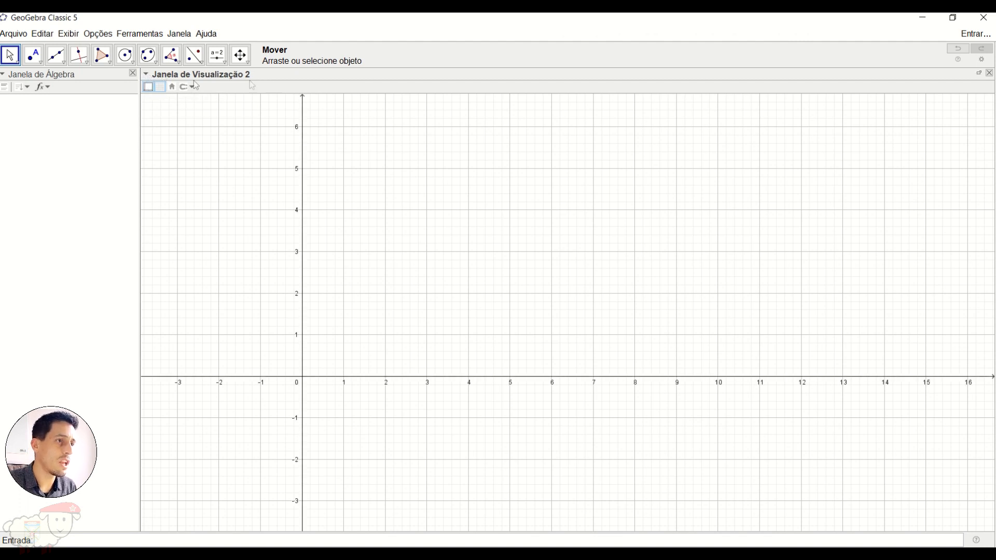
Collapse and expand the style bar of Janela de Visualização 2 repeatedly, leaving it expanded.
left_click(149, 77)
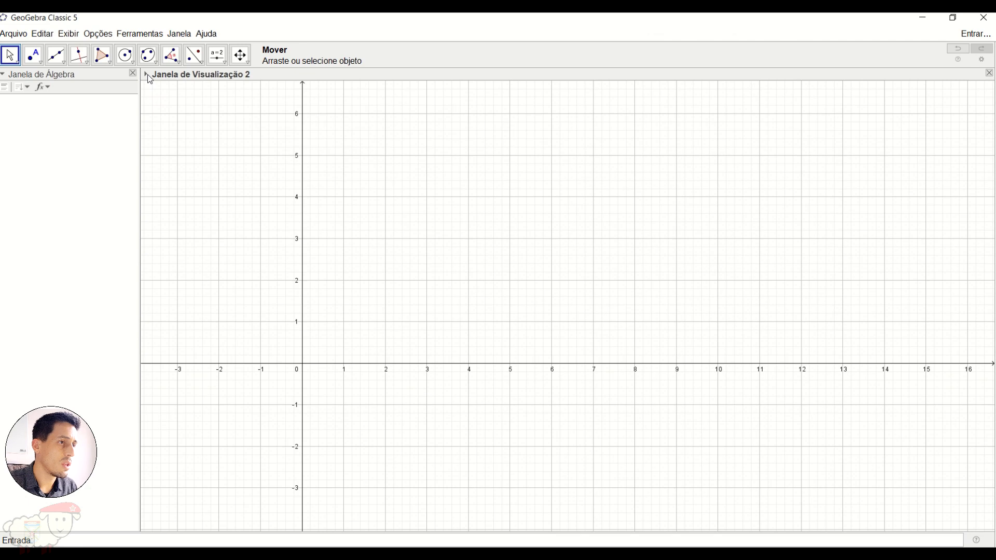
left_click(149, 77)
left_click(148, 76)
left_click(148, 75)
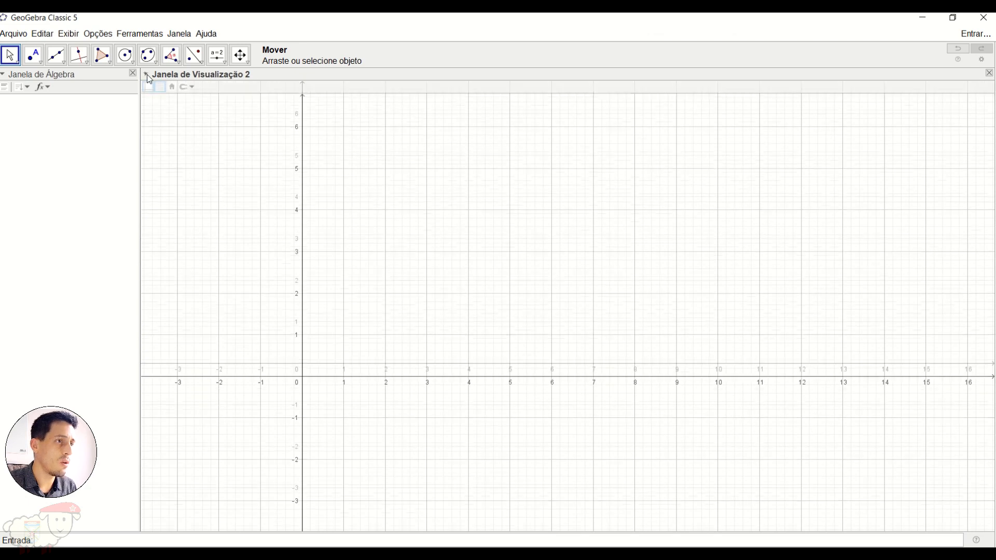
left_click(148, 76)
left_click(148, 76)
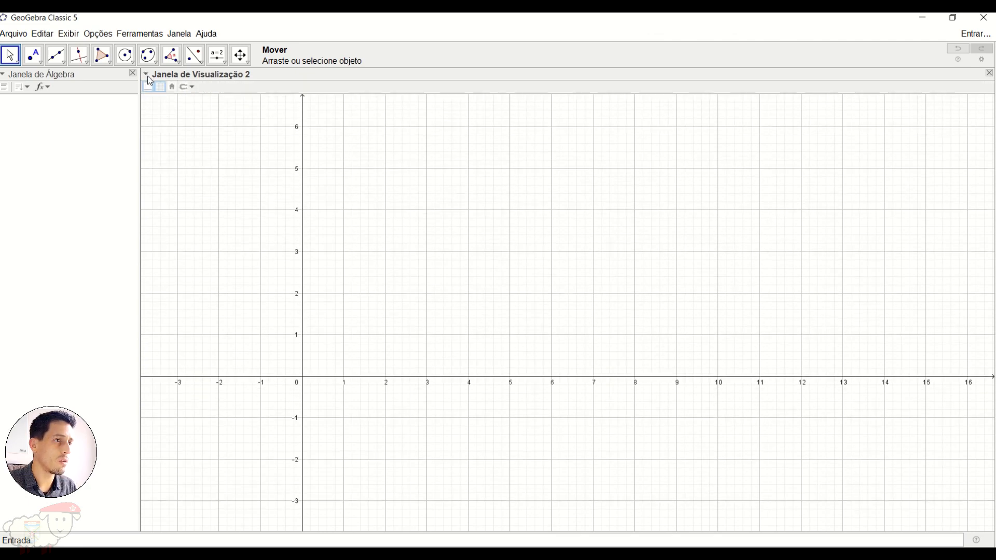
Hide the grid of the graphics view and show it again.
left_click(160, 87)
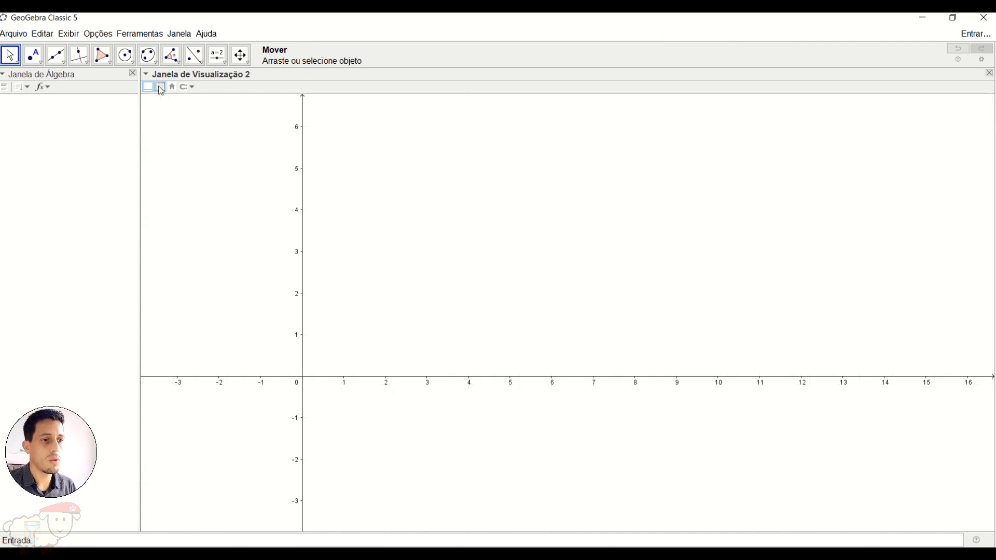
left_click(160, 87)
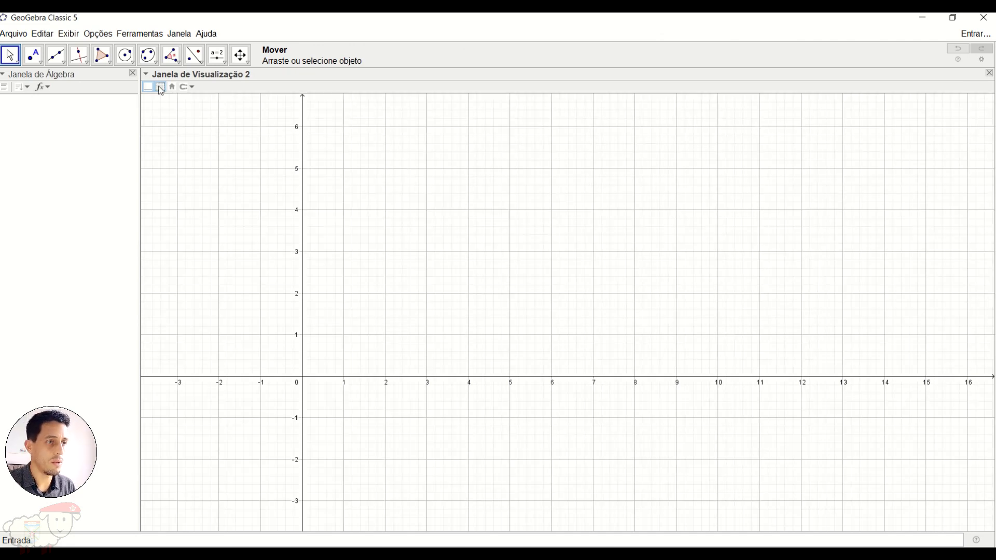
Open the grid preferences of Janela de Visualização 2 and set the grid type to Malha Principal.
right_click(408, 190)
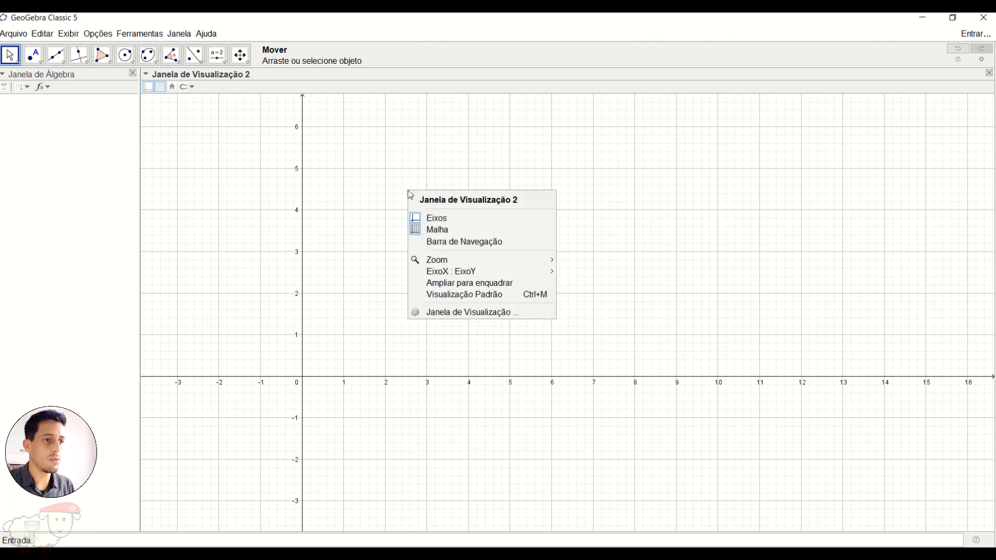
left_click(469, 313)
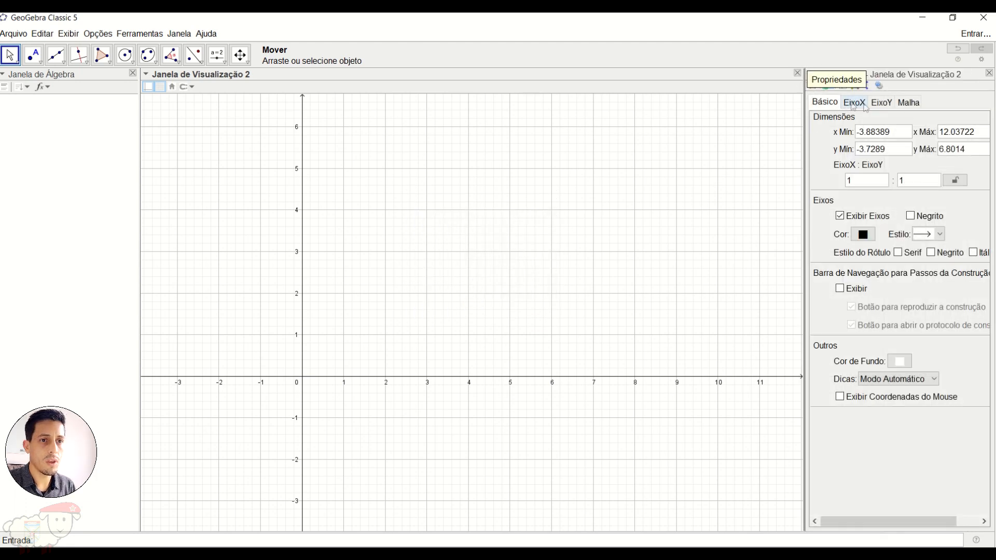
left_click(905, 106)
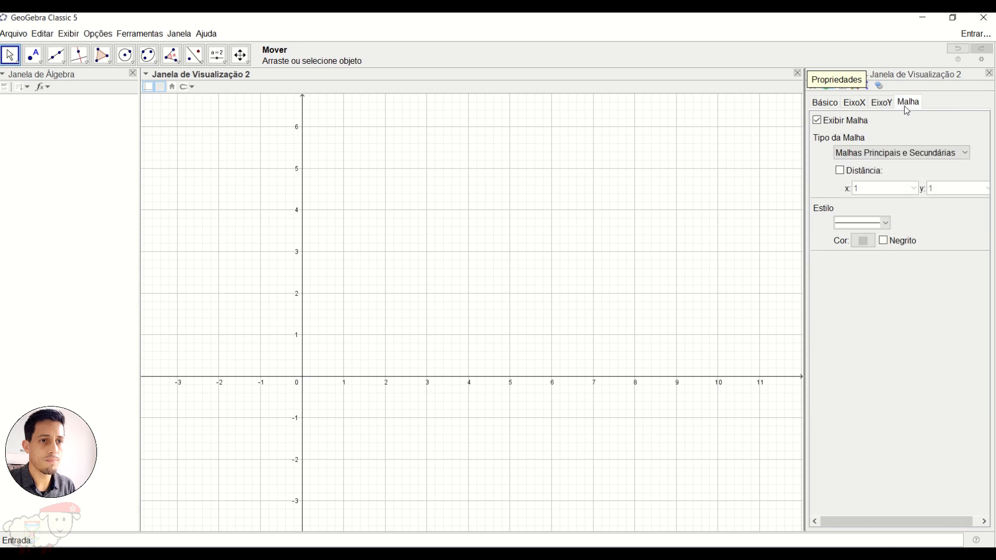
left_click(909, 155)
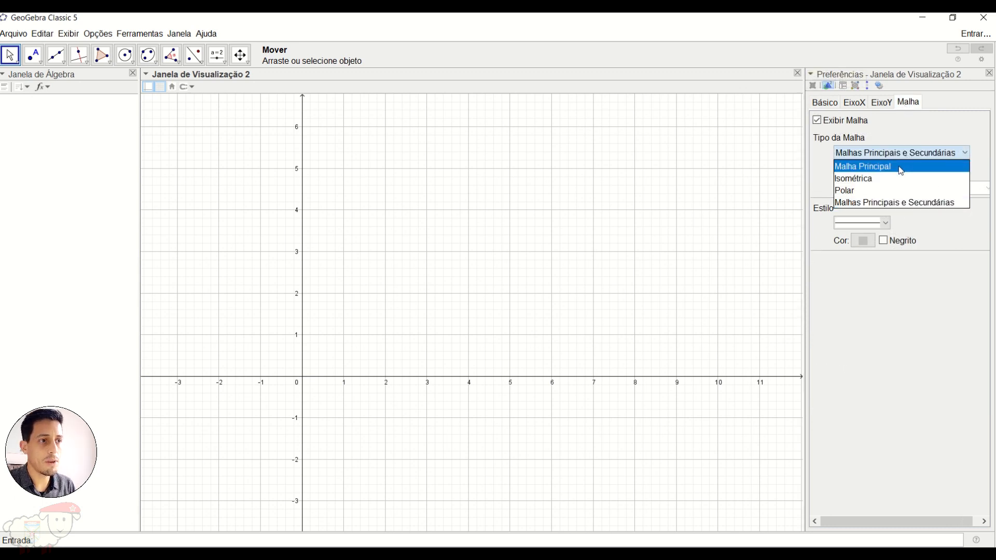
left_click(901, 167)
Try the grid types Isométrica, Polar and Malhas Principais e Secundárias, and return the grid to Malha Principal.
left_click(896, 153)
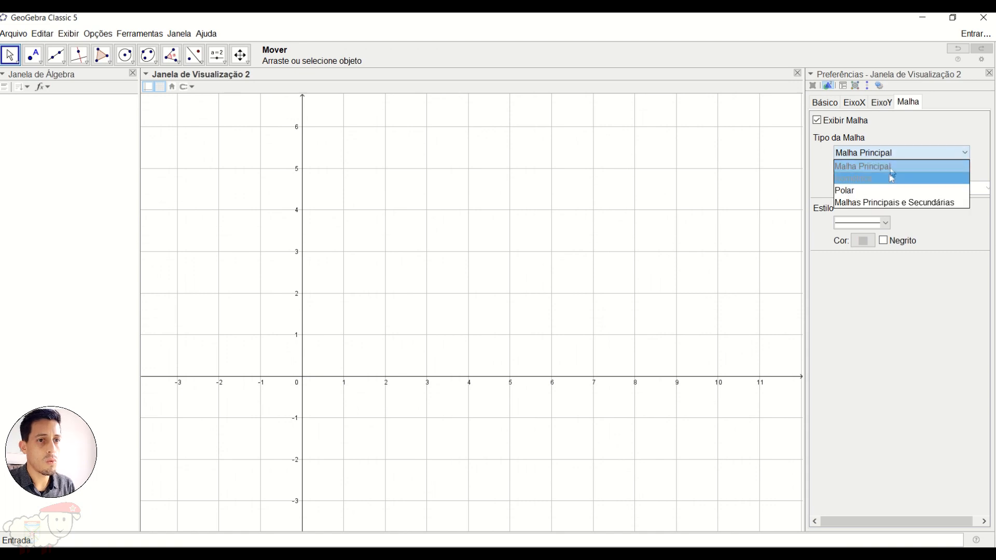
left_click(889, 178)
left_click(889, 156)
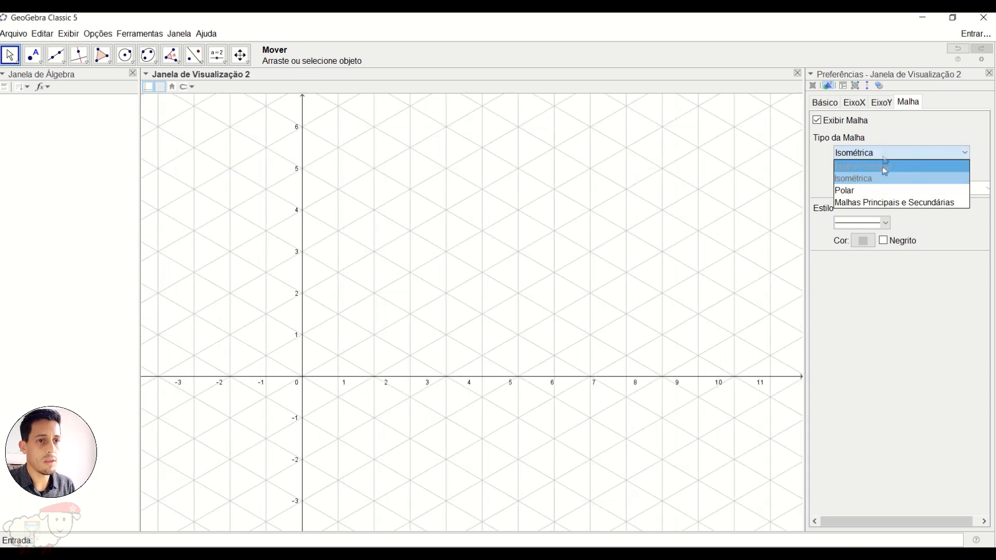
left_click(886, 190)
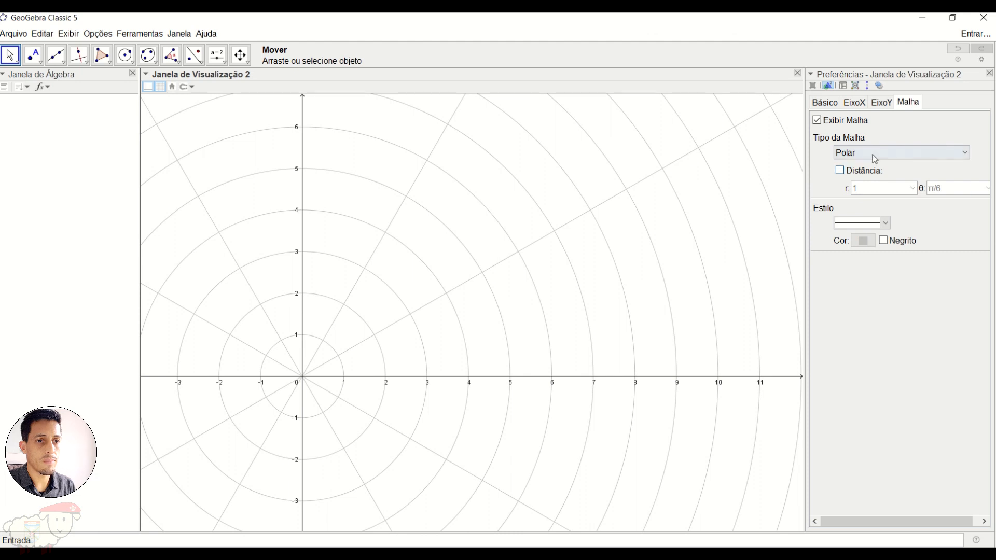
left_click(873, 155)
left_click(874, 167)
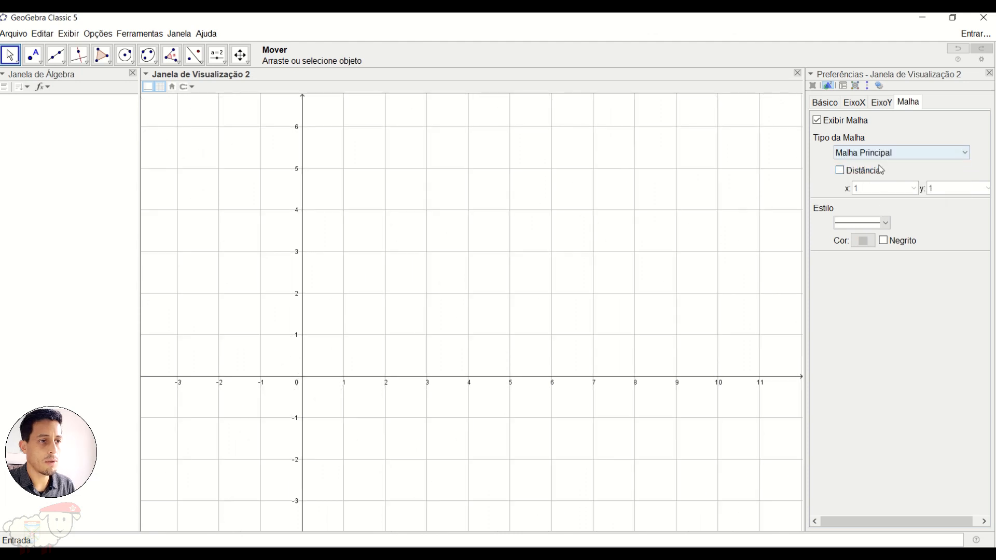
left_click(883, 153)
left_click(872, 203)
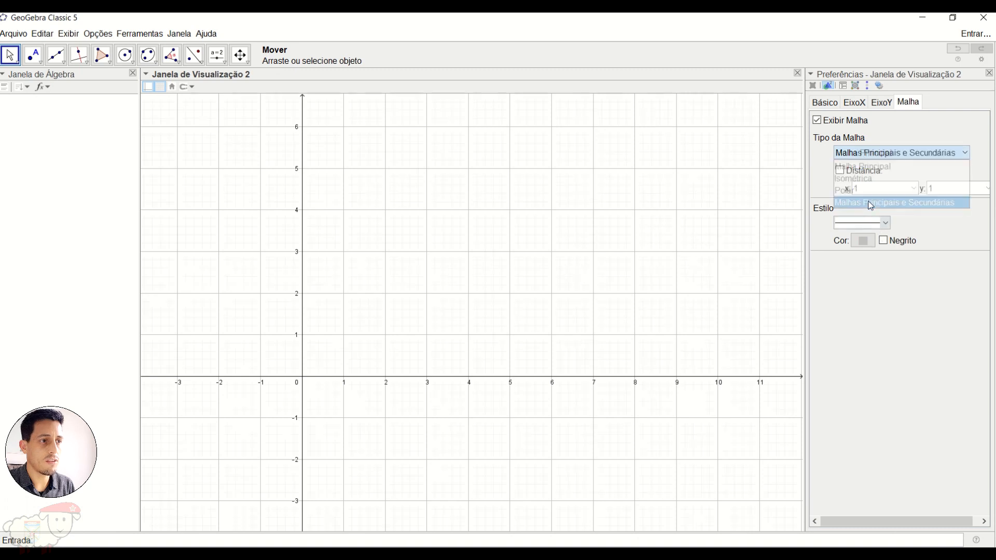
left_click(870, 154)
left_click(870, 166)
Set the grid line style to long dashes, and switch bold grid lines on and off again.
left_click(886, 224)
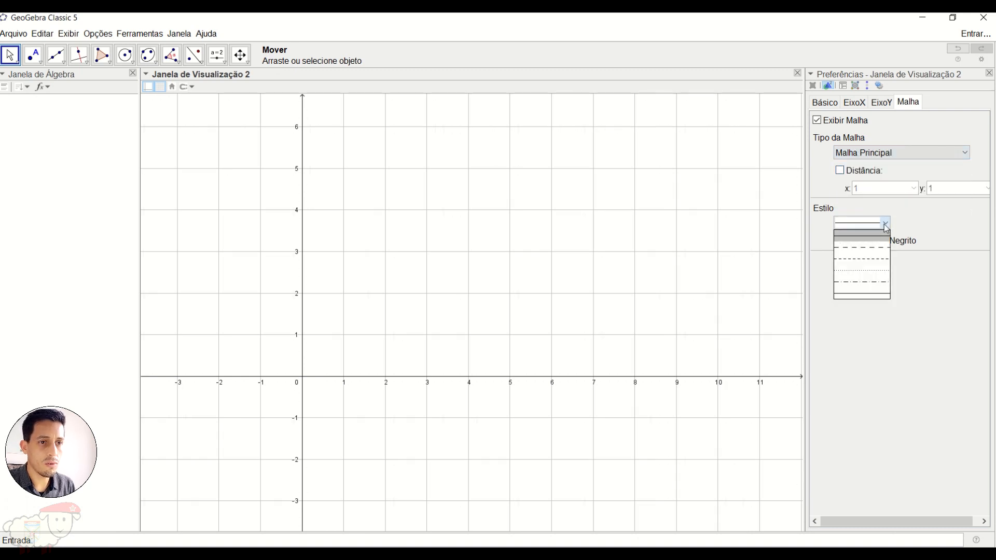
left_click(880, 249)
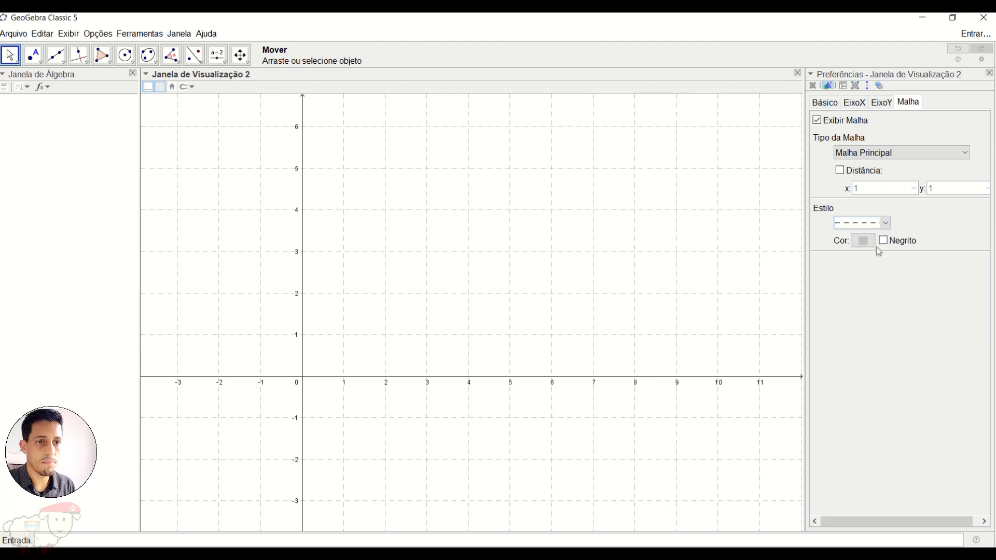
left_click(884, 242)
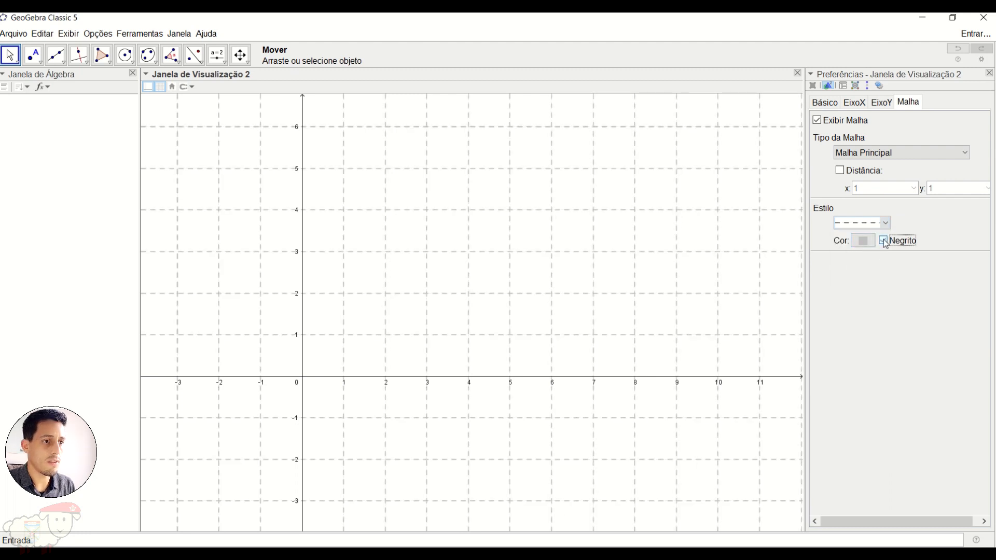
left_click(883, 242)
Change the grid line colour to light yellow.
left_click(863, 241)
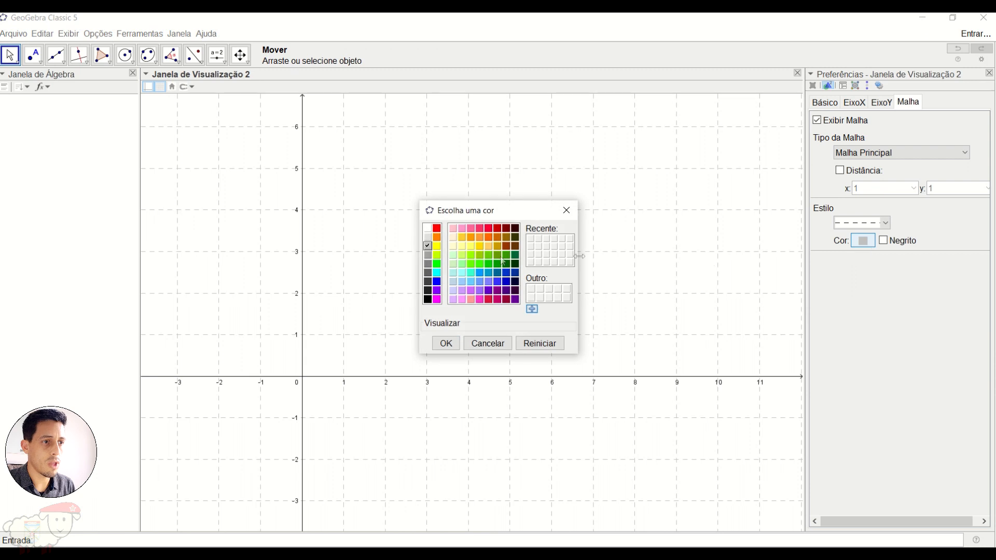
left_click(469, 248)
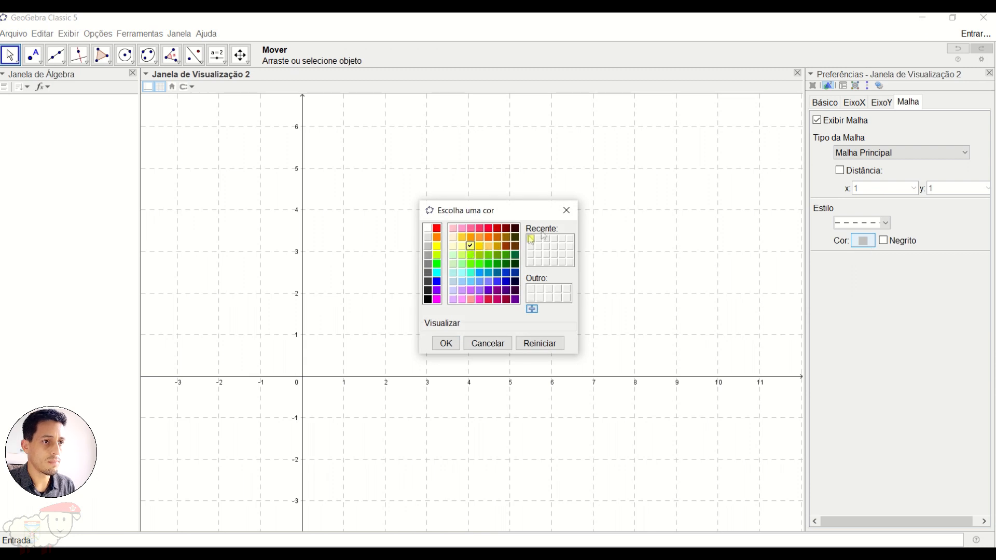
left_click(445, 344)
Change the grid line colour to medium grey and close the preferences.
left_click(864, 241)
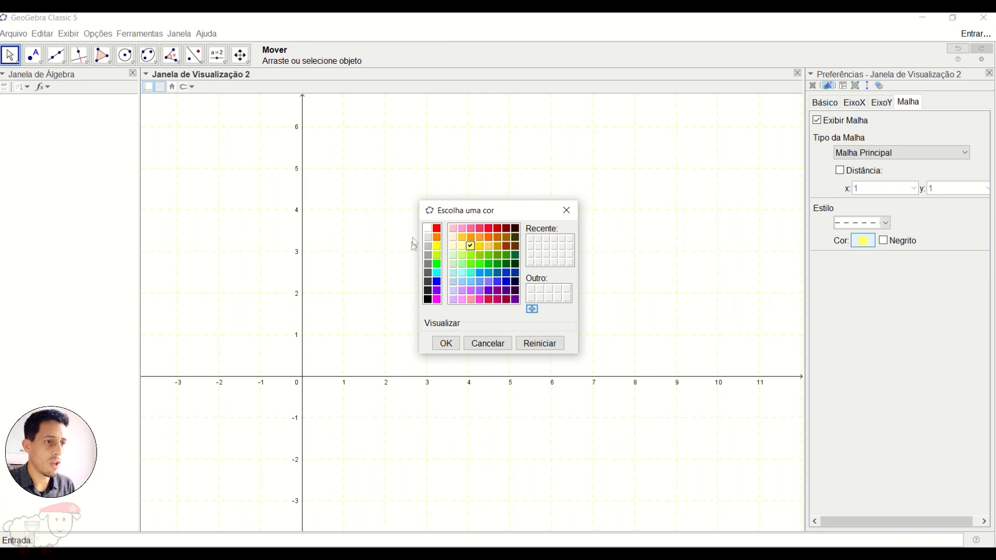
left_click(429, 256)
left_click(442, 345)
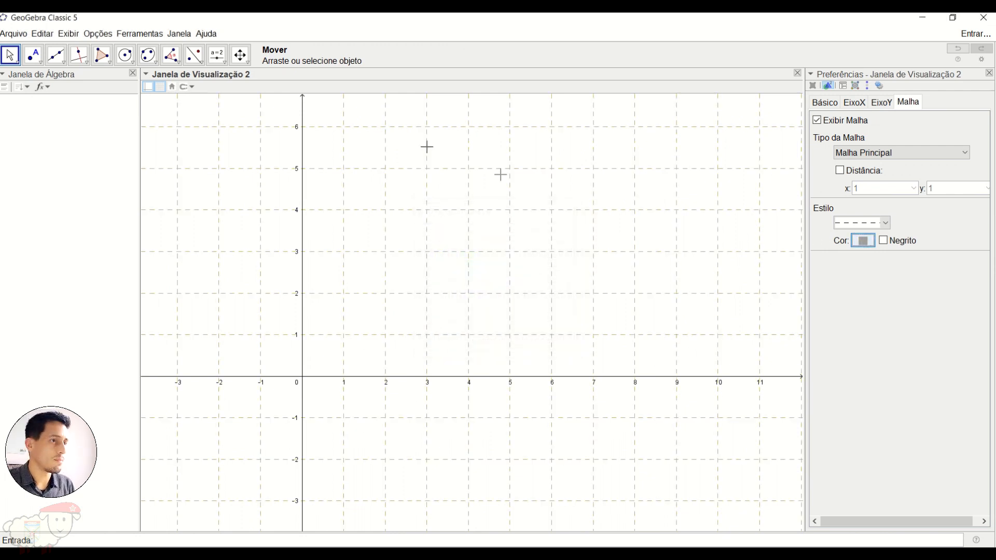
left_click(990, 73)
Place three free points at about (4.5, 4.53), (2.11, 1.35) and (9.61, 3.38) in the graphics view.
left_click_drag(387, 239, 450, 230)
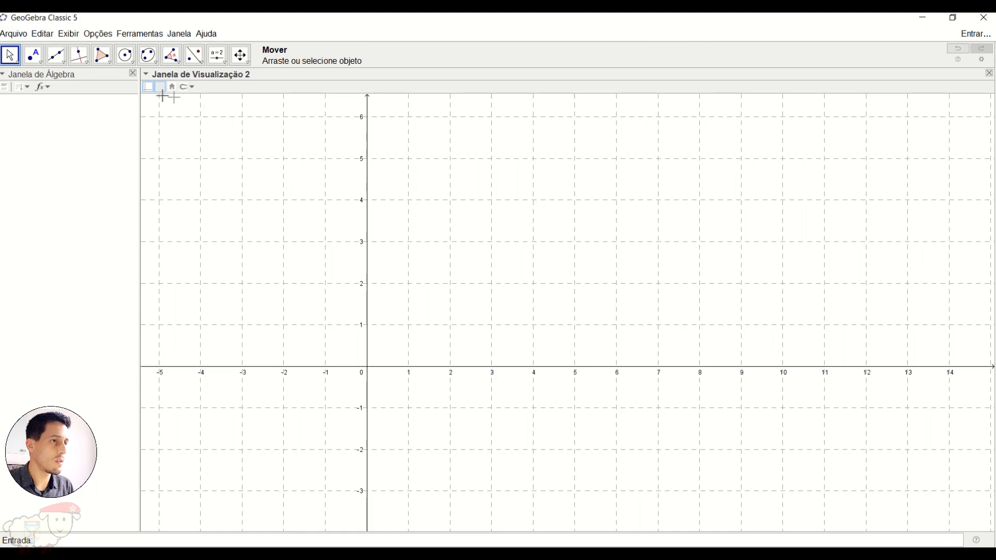
left_click_drag(512, 254, 429, 322)
scroll(420, 370, "up", 2)
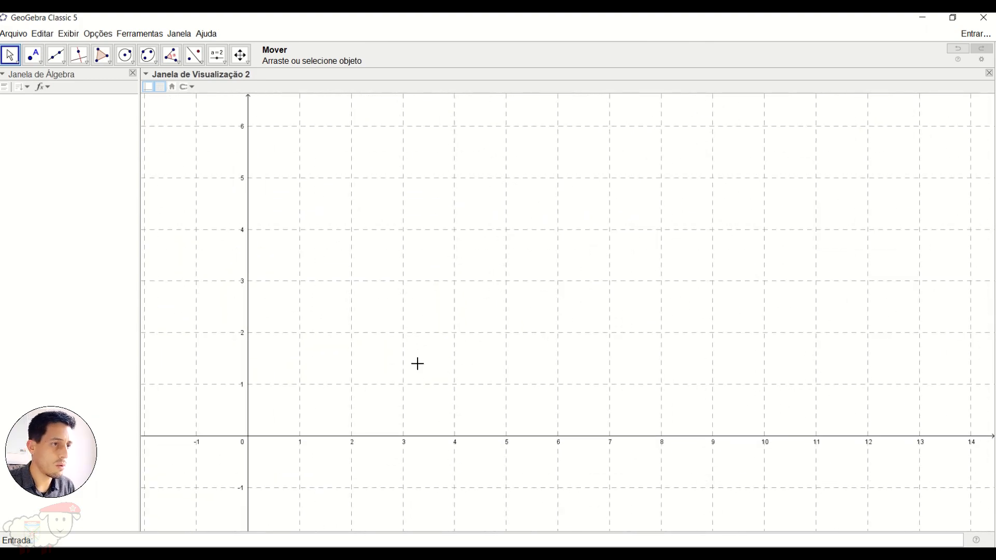
left_click_drag(350, 262, 380, 242)
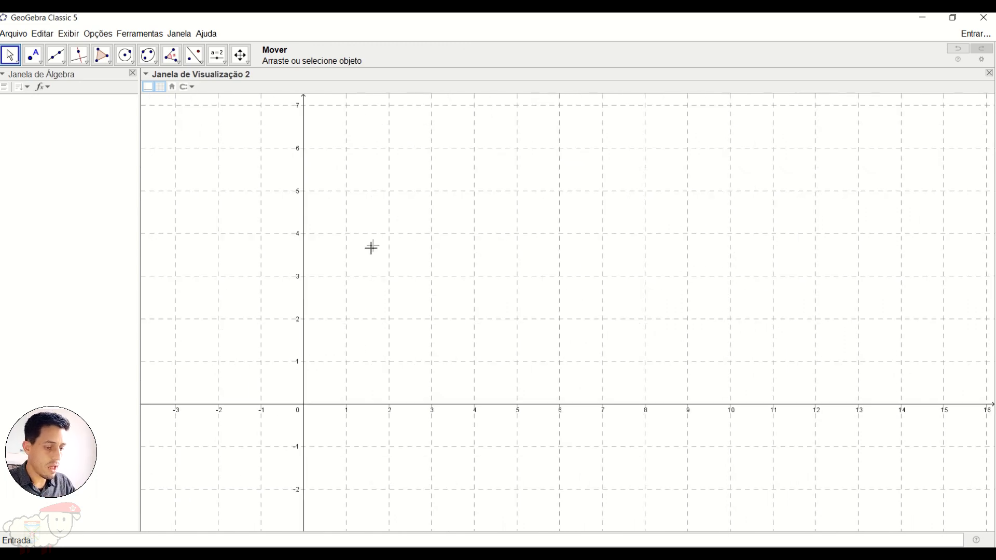
left_click(34, 55)
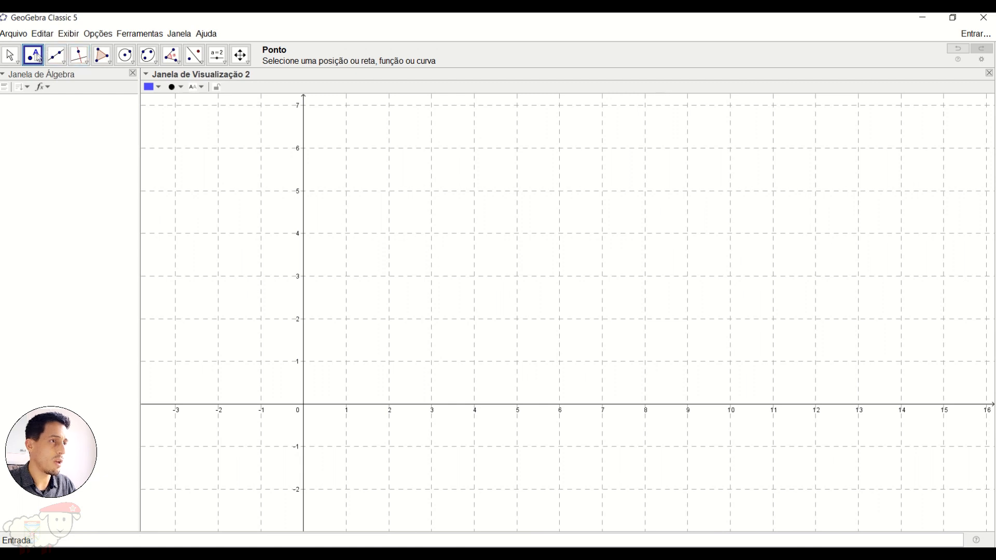
left_click(496, 210)
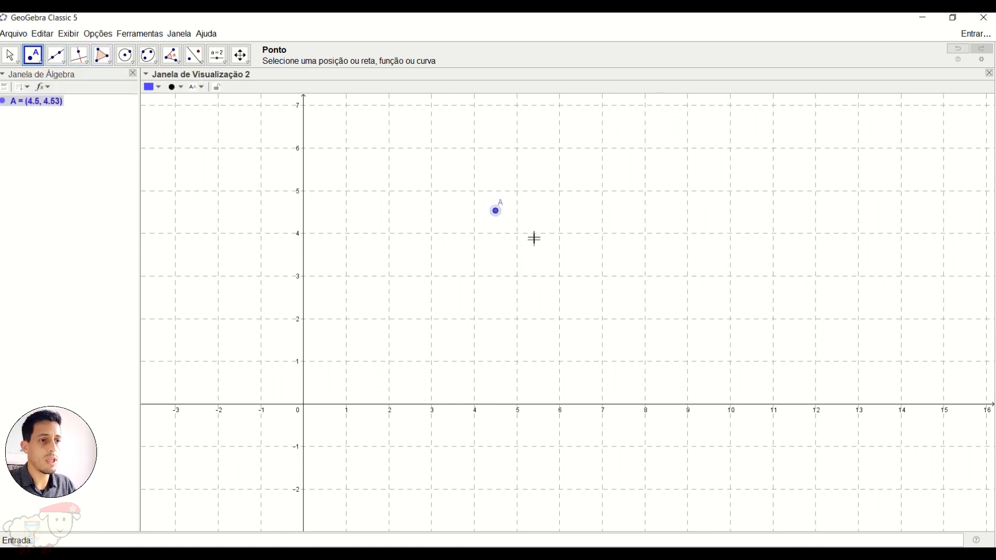
left_click(393, 348)
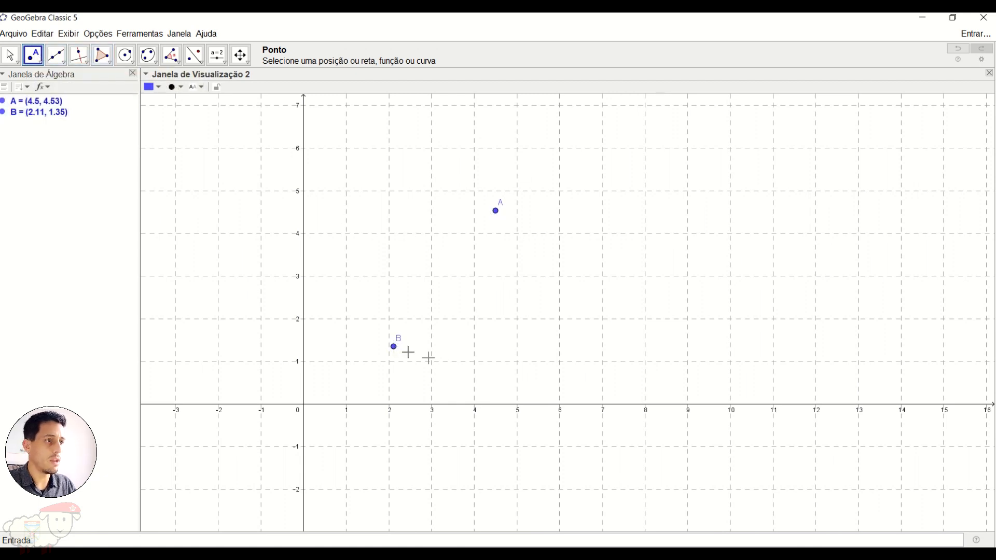
left_click(714, 260)
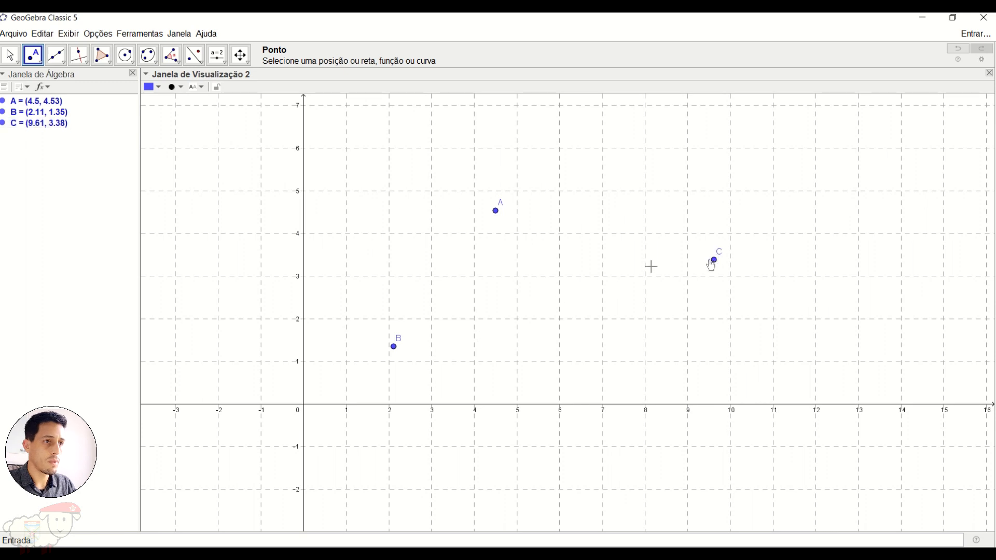
Draw segments from (5, 3) to (9, 2), about (7.13, 4.61) to (10.4, 5.01), and (9, 2) to about (5.81, 0.56).
left_click(64, 63)
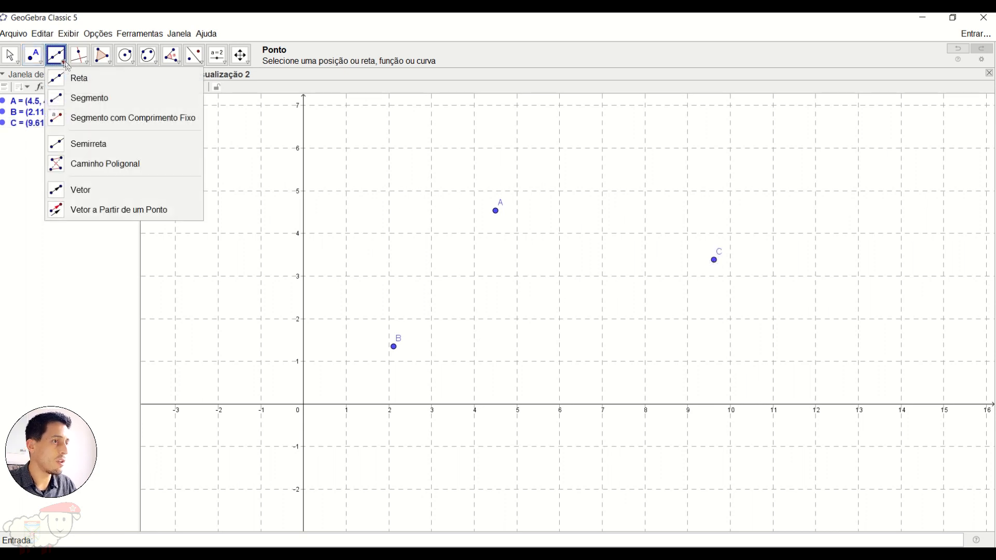
left_click(79, 104)
left_click(517, 276)
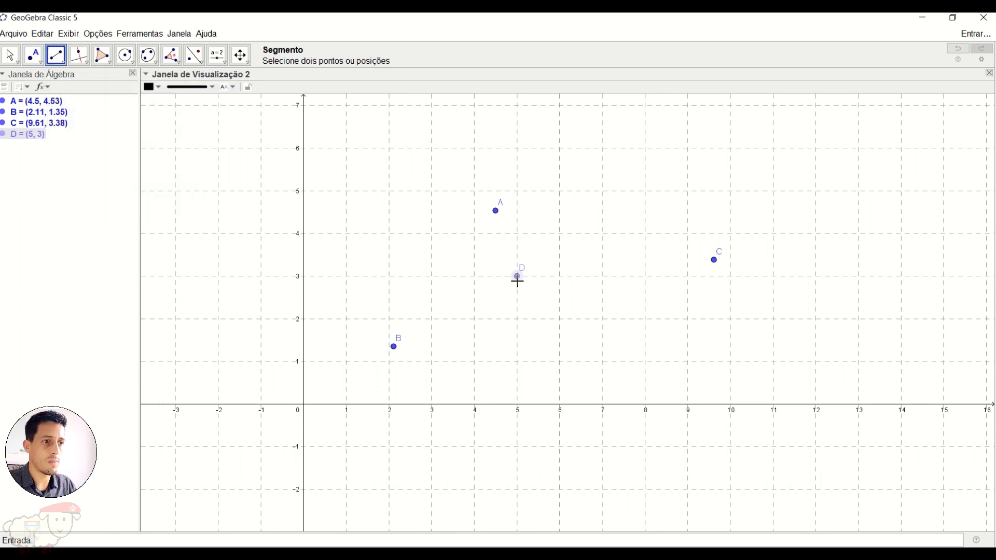
left_click(688, 319)
left_click(608, 207)
left_click(748, 191)
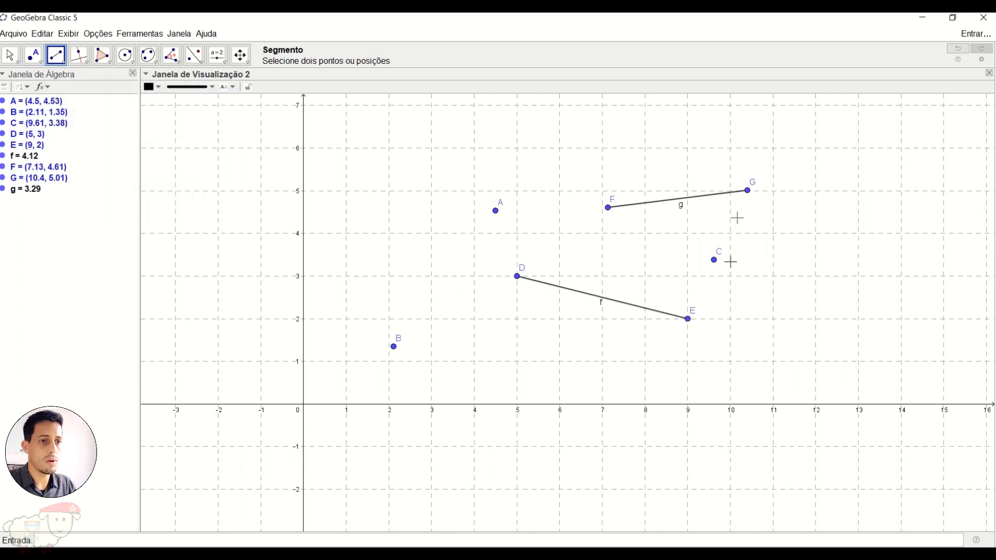
left_click(689, 319)
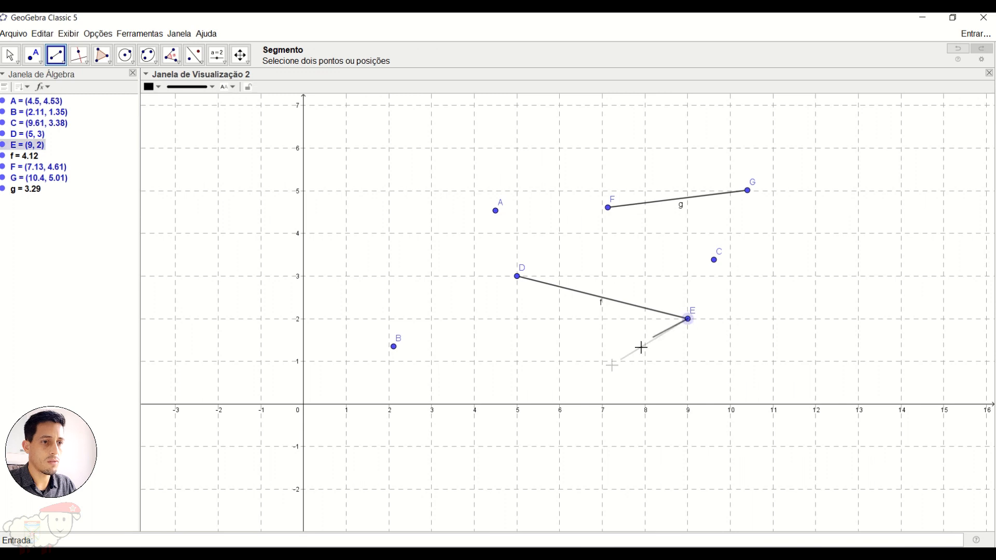
left_click(552, 380)
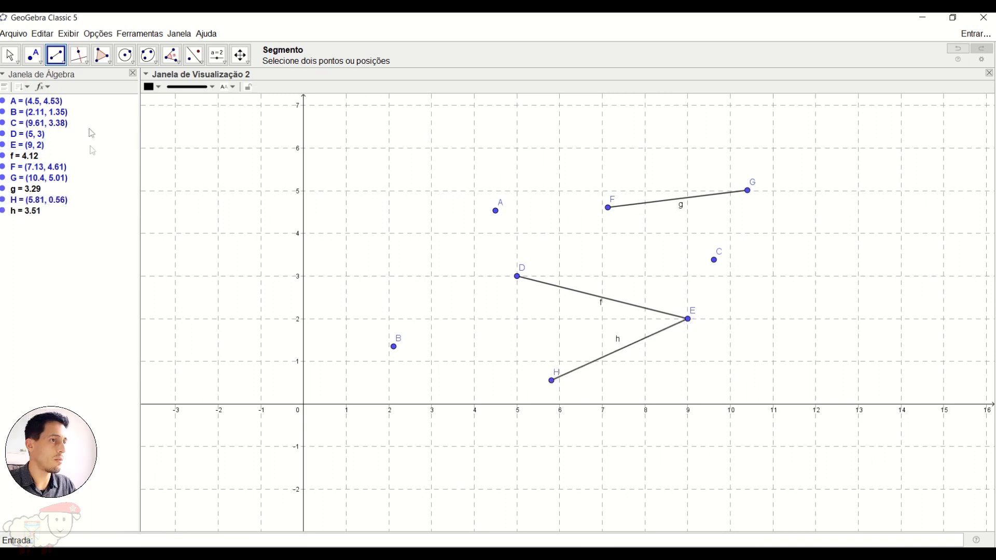
Draw a line through two new points at about (1.26, 6.41) and (-2.09, 5.26), and leave the line tool.
left_click(57, 66)
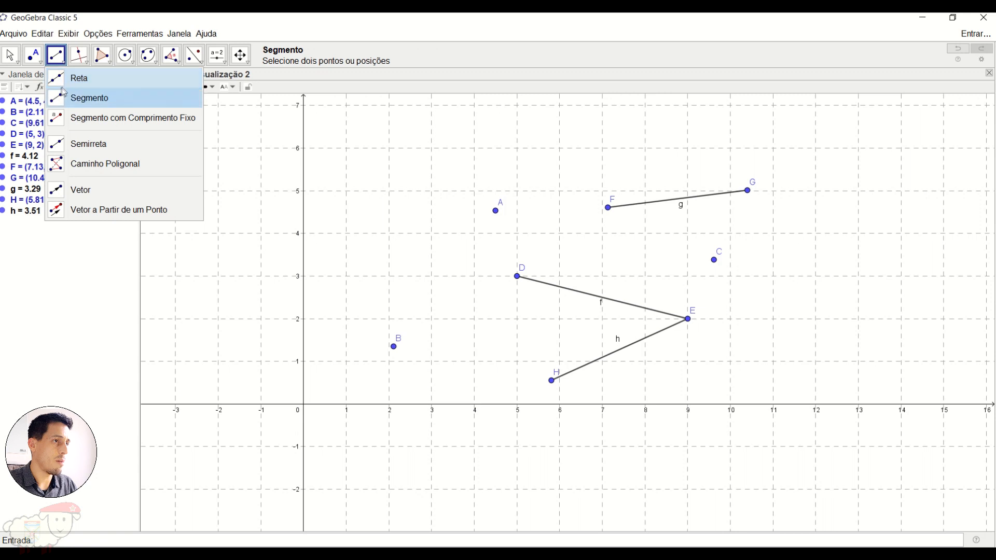
left_click(65, 77)
left_click(357, 130)
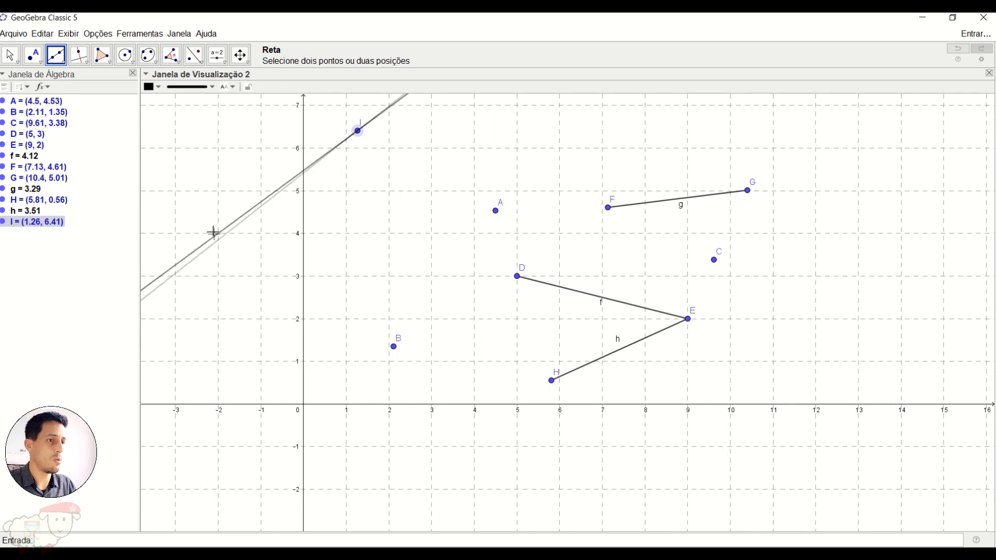
left_click(214, 180)
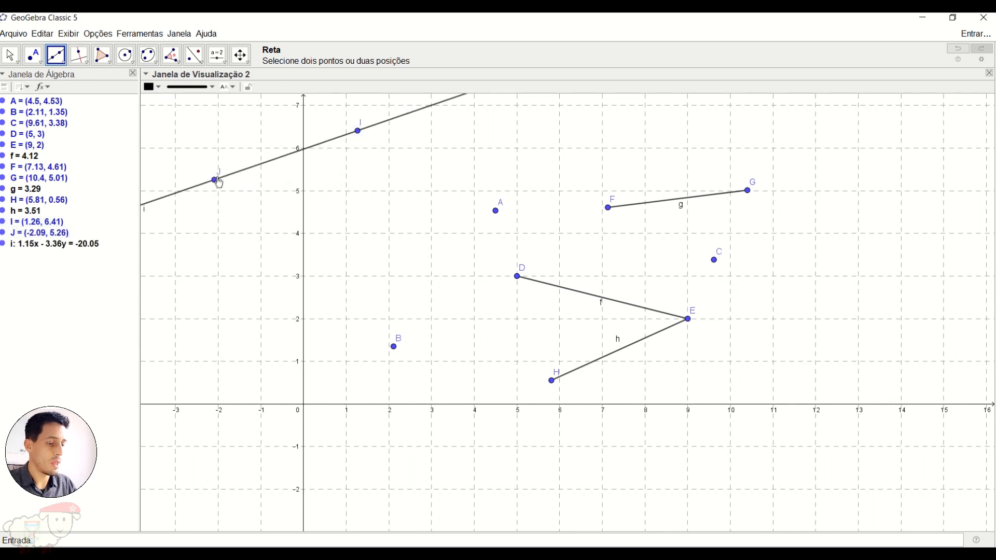
key("Escape")
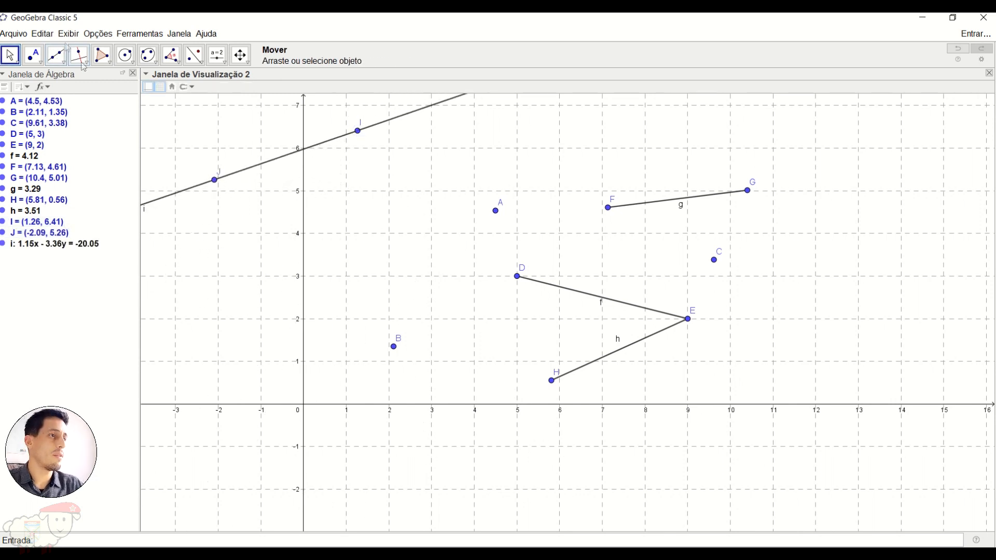
Move the line's defining points to about (1.45, 6.43) and (-1.26, 4.44), and shift the whole line slightly downward.
mouse_move(363, 137)
left_mouse_down()
mouse_move(363, 165)
mouse_move(378, 167)
mouse_move(368, 134)
left_mouse_up()
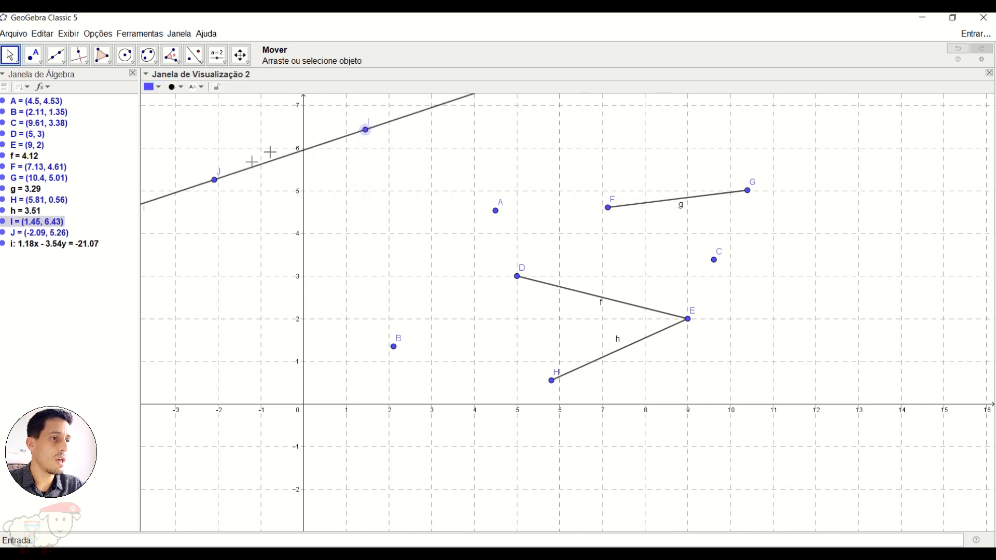
left_click_drag(215, 179, 250, 214)
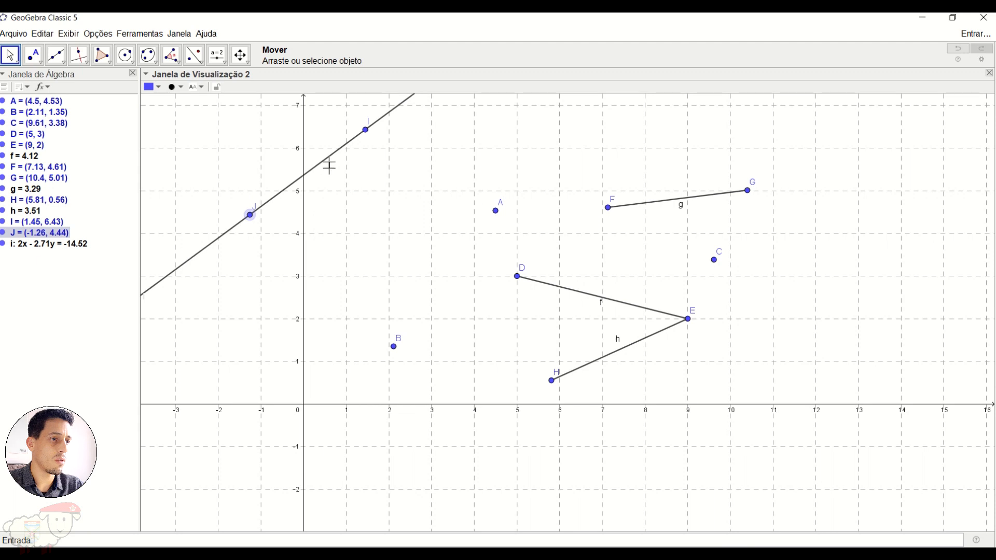
left_click_drag(329, 164, 343, 185)
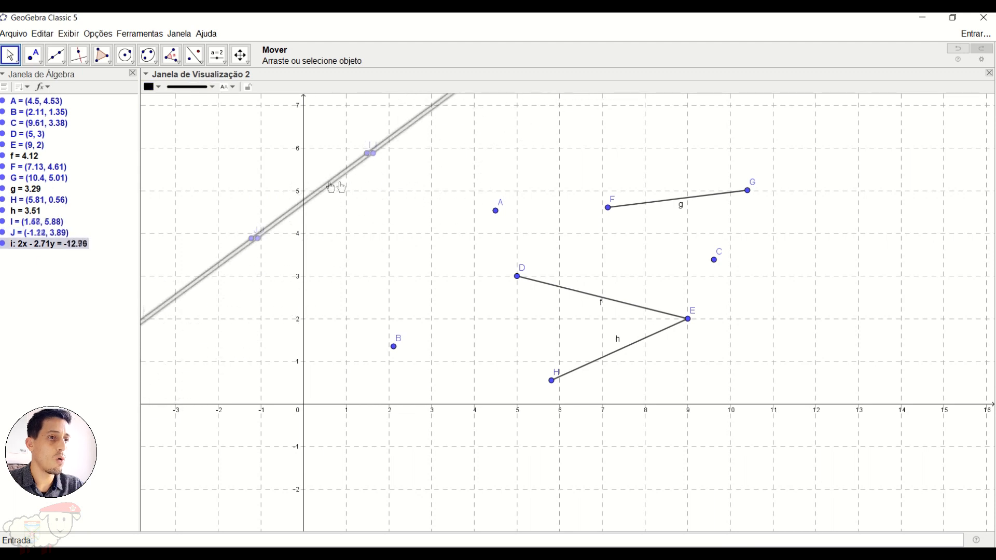
Move segment g's endpoints to about (7.35, 5.38) and (10.15, 5.32), and free point C to about (1.81, 3.87).
left_click_drag(697, 202, 739, 182)
left_click_drag(715, 260, 383, 243)
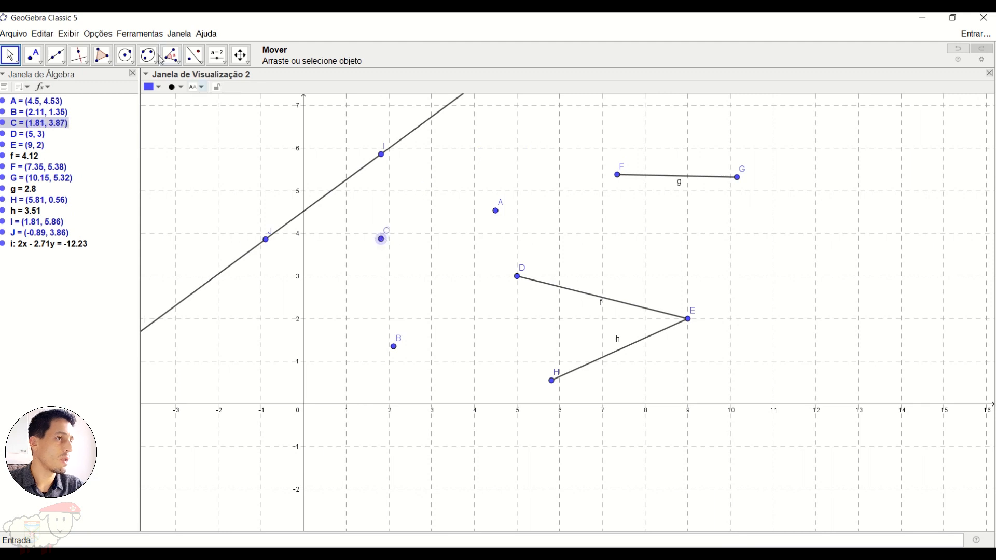
left_click(102, 59)
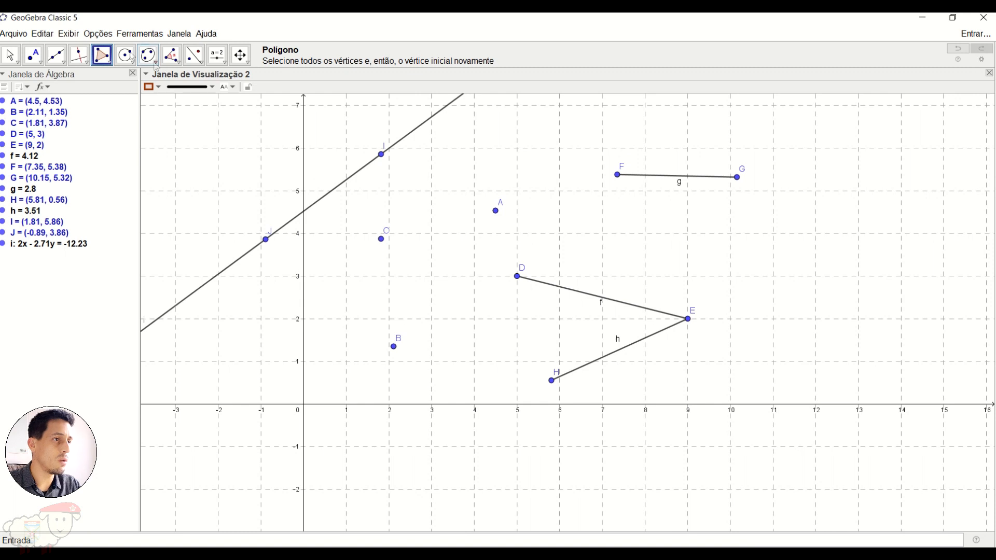
left_click(111, 65)
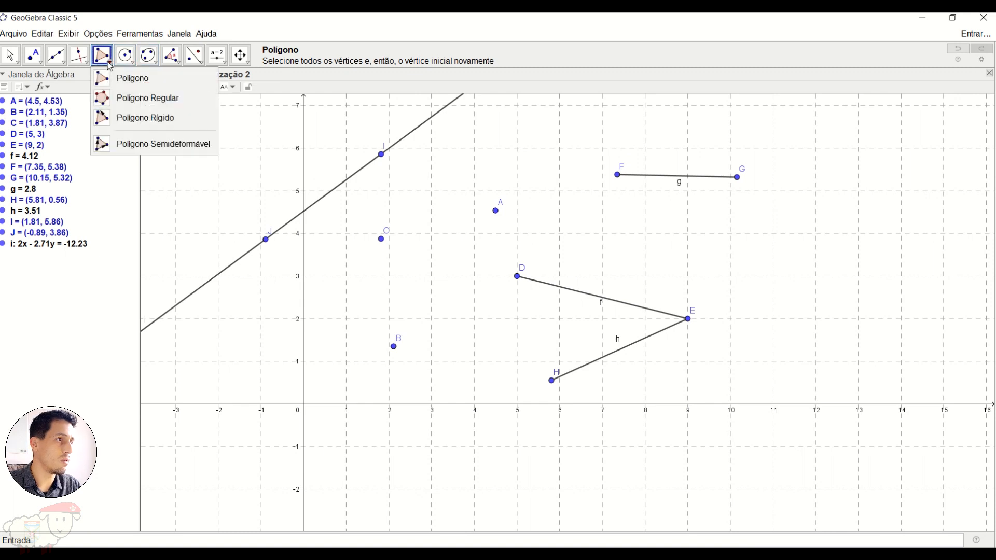
left_click(139, 83)
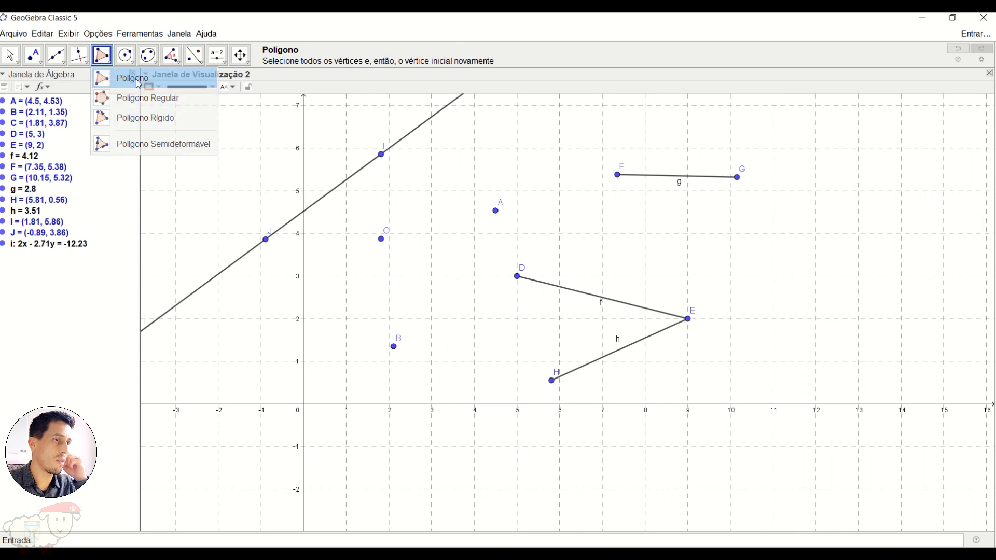
left_click(61, 57)
left_click(79, 55)
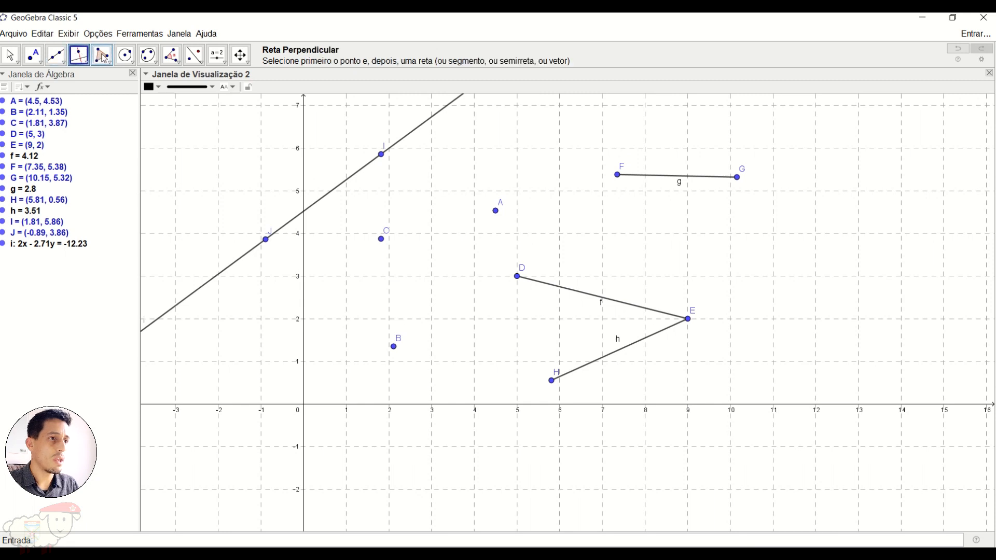
Draw an eight-sided polygon in the free area beyond segment DE, from about (10.79, 3.18) around through (14, 4) and closed at its first vertex.
left_click(102, 55)
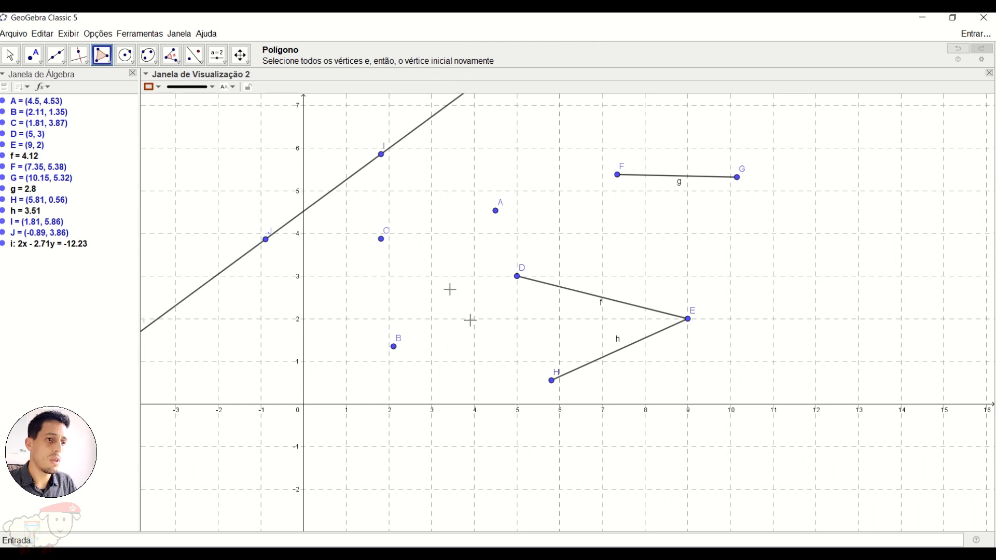
left_click(764, 269)
left_click(755, 345)
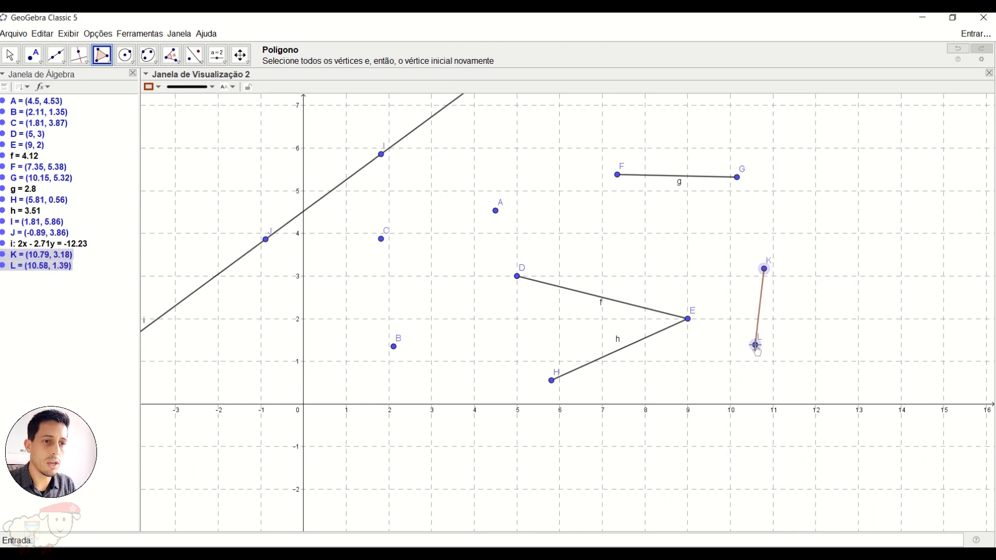
left_click(809, 360)
left_click(882, 347)
left_click(911, 282)
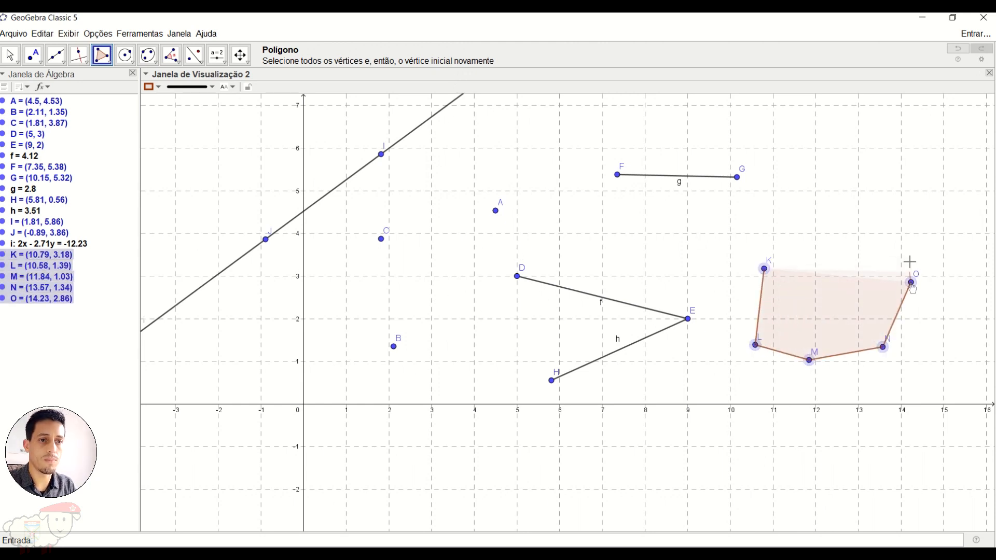
left_click(902, 234)
left_click(871, 204)
left_click(809, 211)
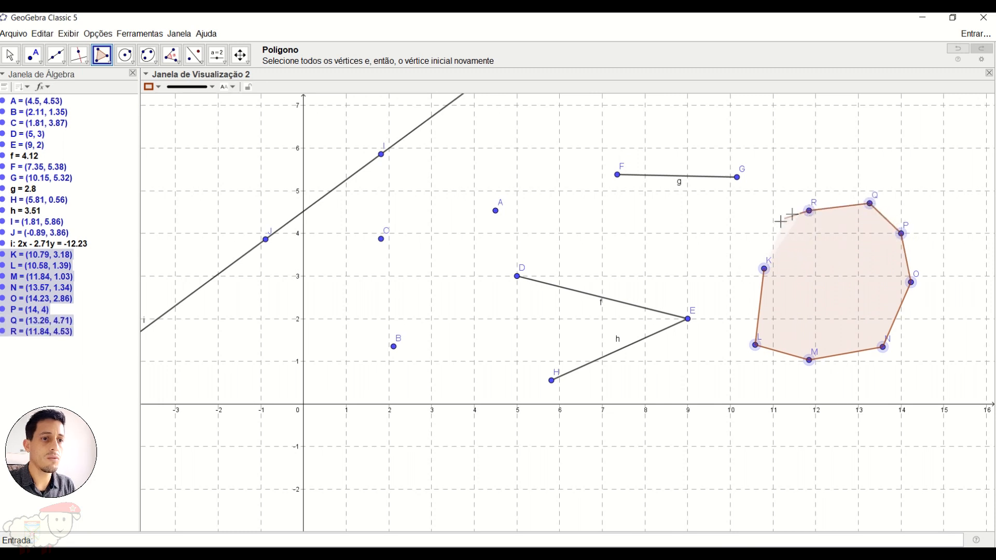
left_click(765, 270)
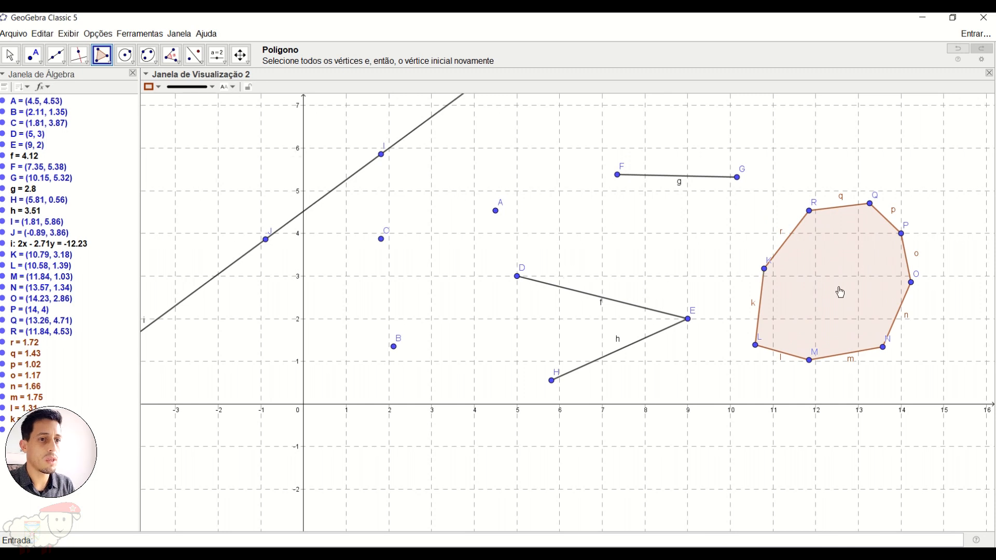
Shift the octagon slightly upward, pull vertices K and R outward, and move the whole polygon so K lies at about (10.25, 3.51).
left_click(10, 54)
left_click_drag(829, 297, 843, 276)
left_click_drag(767, 249, 714, 246)
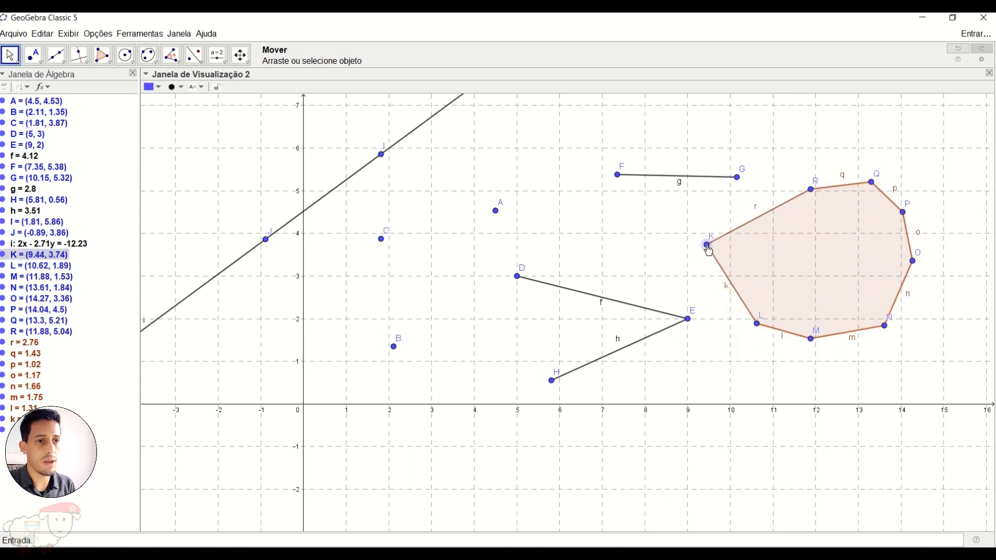
left_click_drag(811, 190, 791, 153)
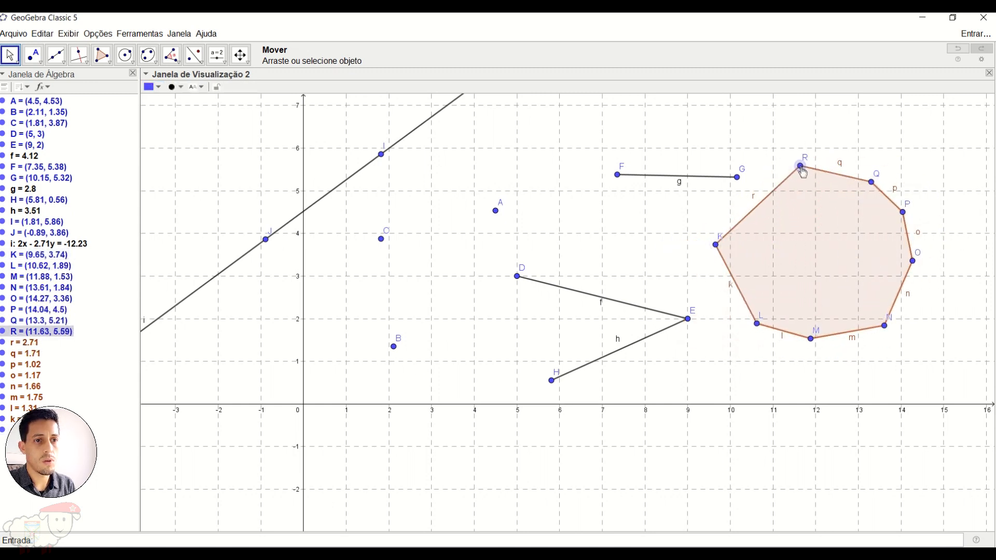
left_click_drag(827, 289, 854, 293)
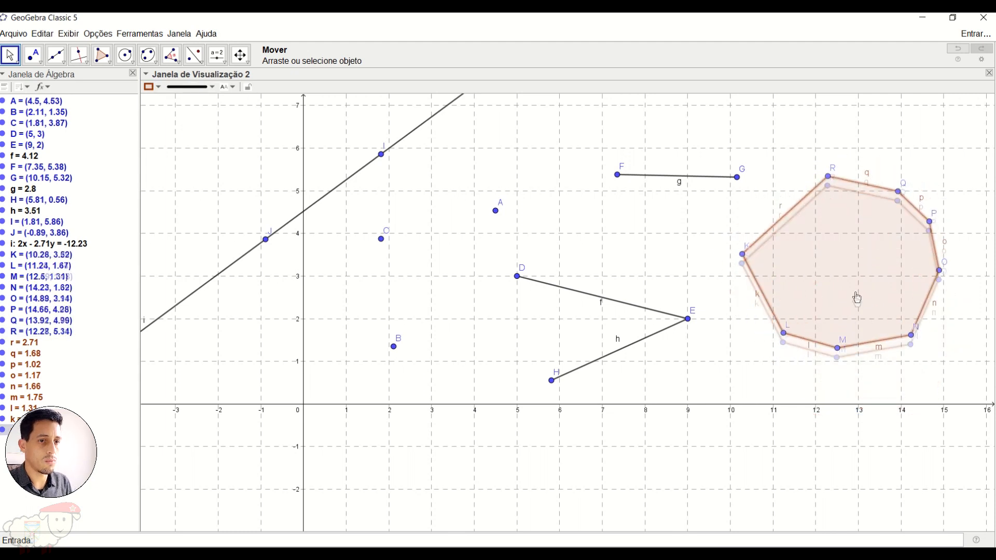
double_click(853, 293)
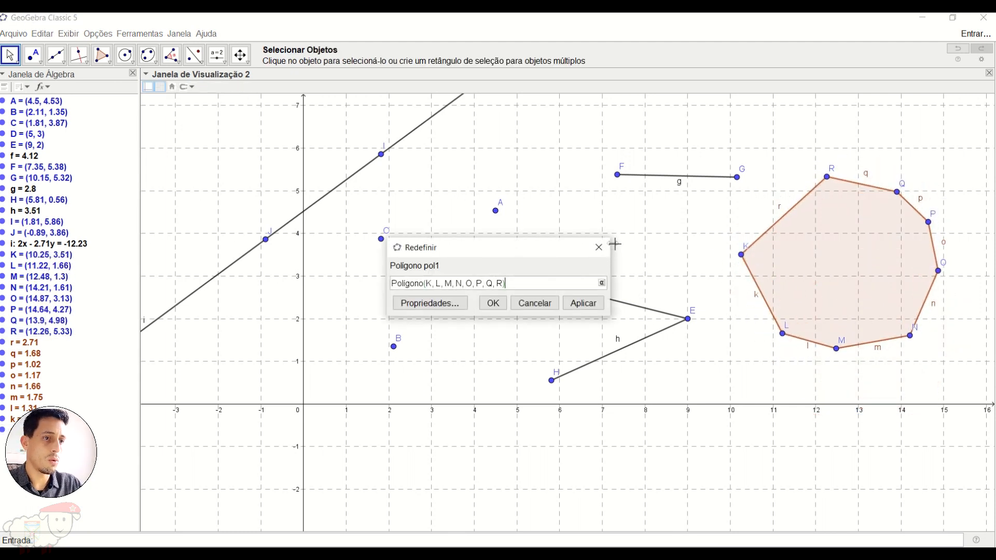
left_click(599, 247)
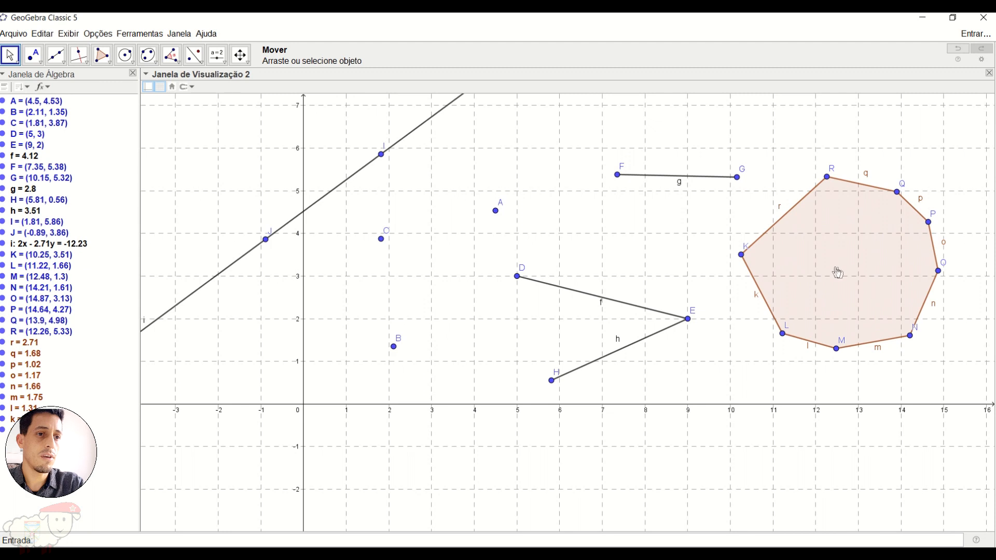
Delete the octagon and its eight leftover vertices K to R one by one.
key("Delete")
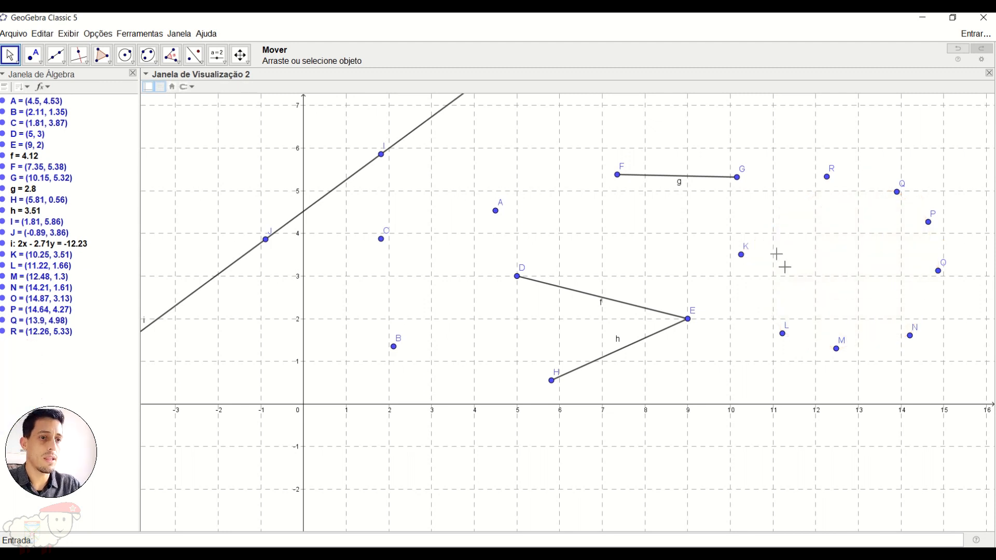
left_click(742, 255)
key("Delete")
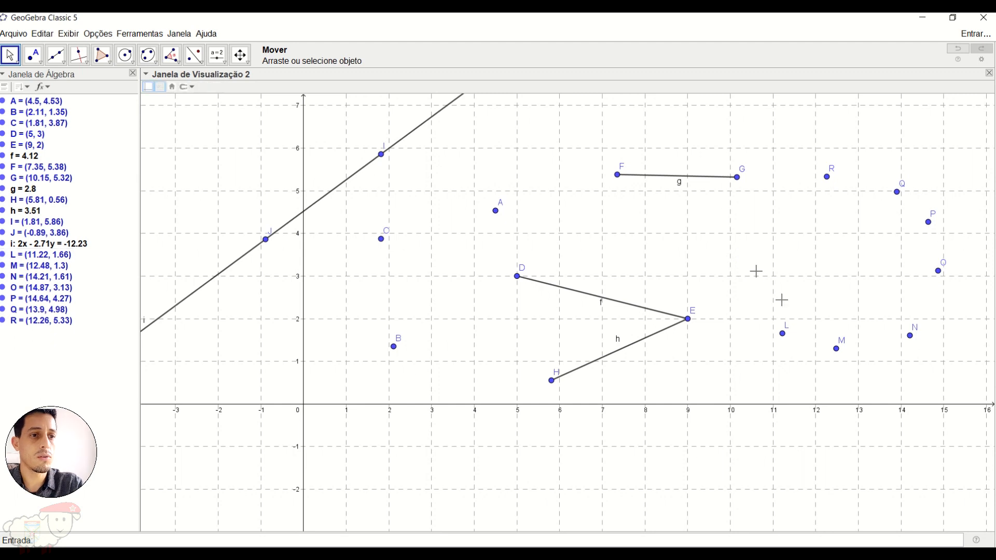
left_click(784, 334)
key("Delete")
left_click(837, 349)
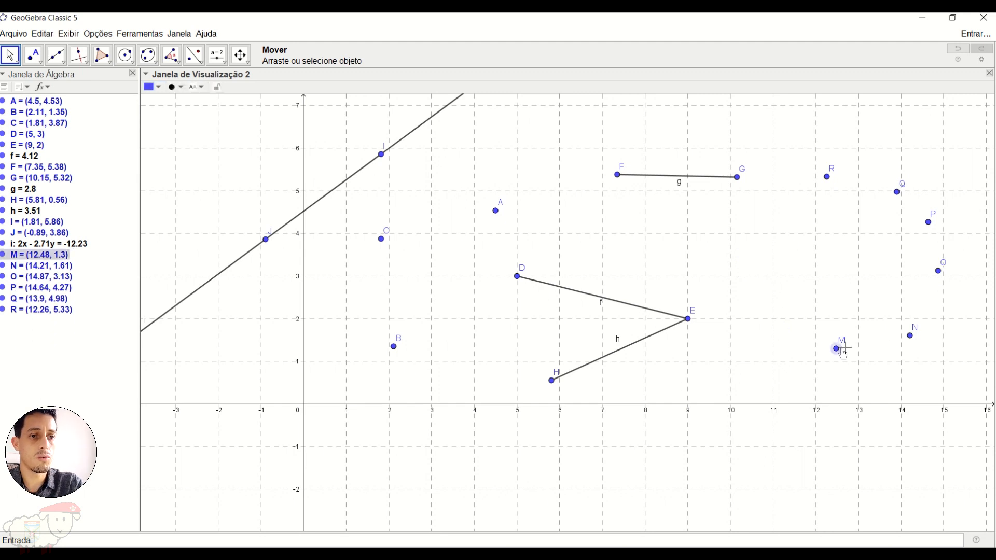
key("Delete")
left_click(911, 336)
key("Delete")
left_click(939, 271)
key("Delete")
left_click(929, 223)
key("Delete")
left_click(898, 192)
key("Delete")
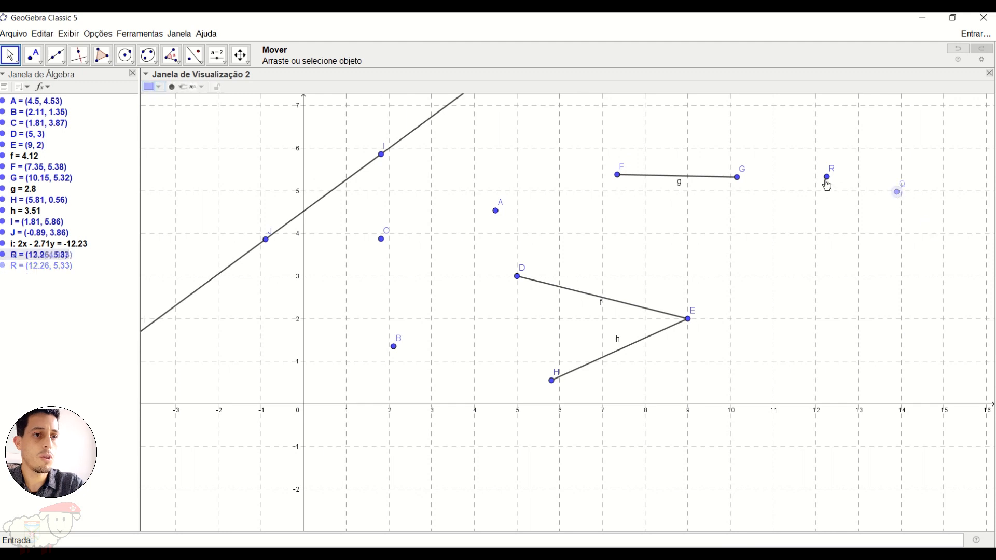
left_click(827, 178)
key("Delete")
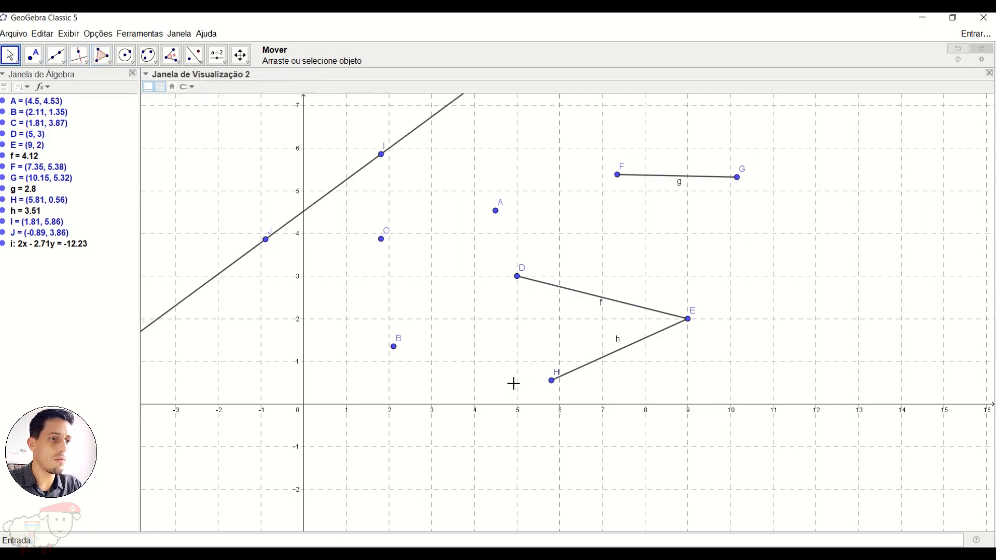
Pan and zoom out the graphics view to gain free space around the figures, and hide the coordinate axes.
left_click_drag(497, 361, 378, 349)
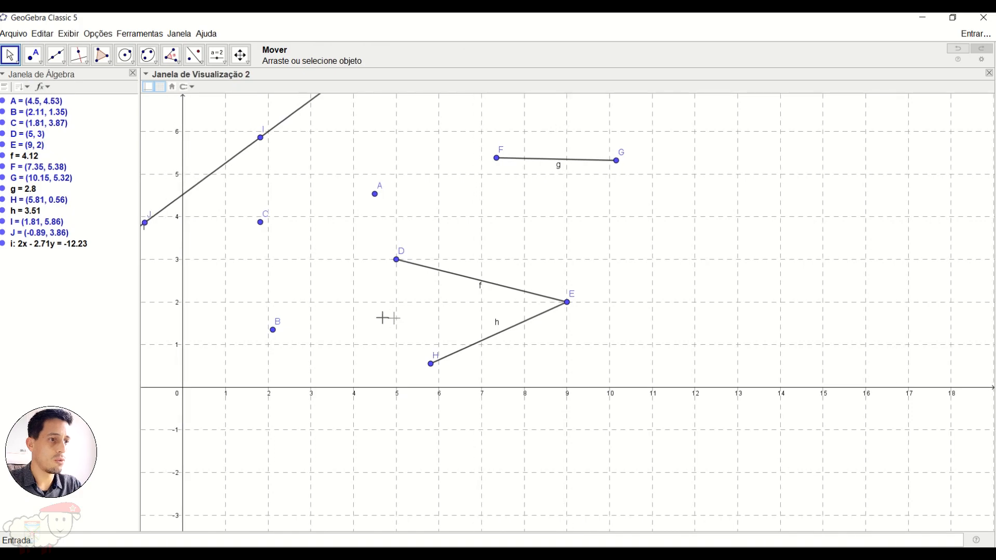
scroll(378, 311, "down", 2)
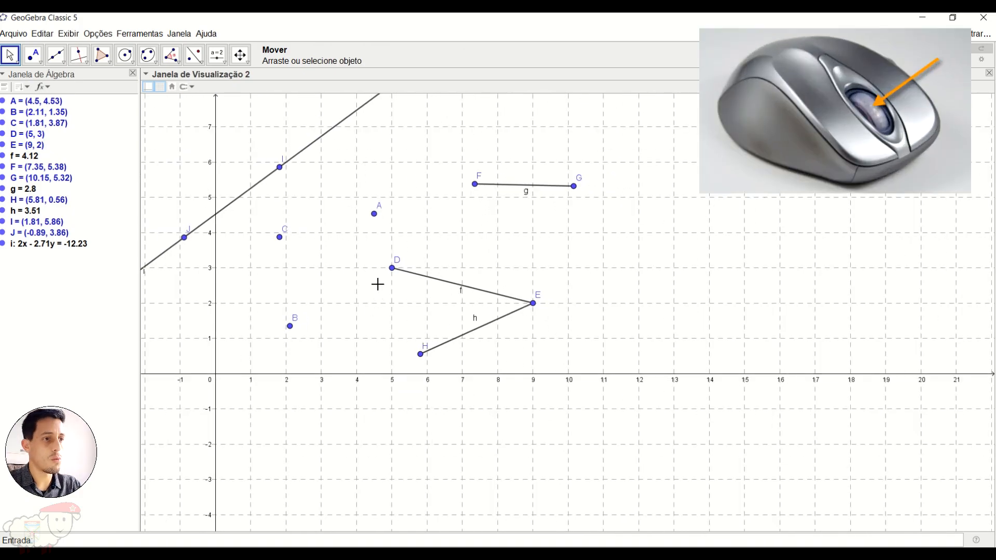
scroll(378, 284, "down", 4)
scroll(379, 286, "up", 6)
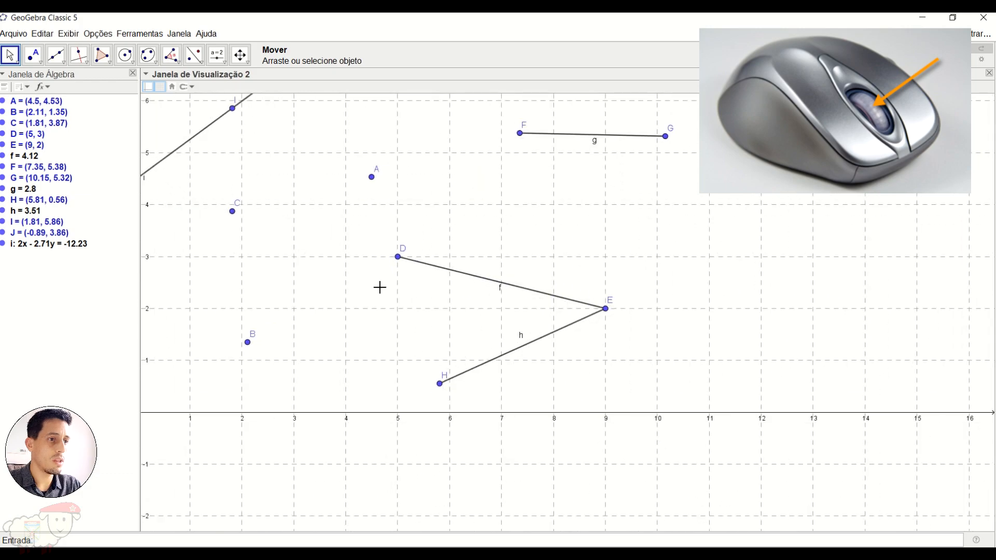
scroll(380, 287, "down", 5)
scroll(379, 286, "up", 5)
left_click_drag(646, 290, 612, 249)
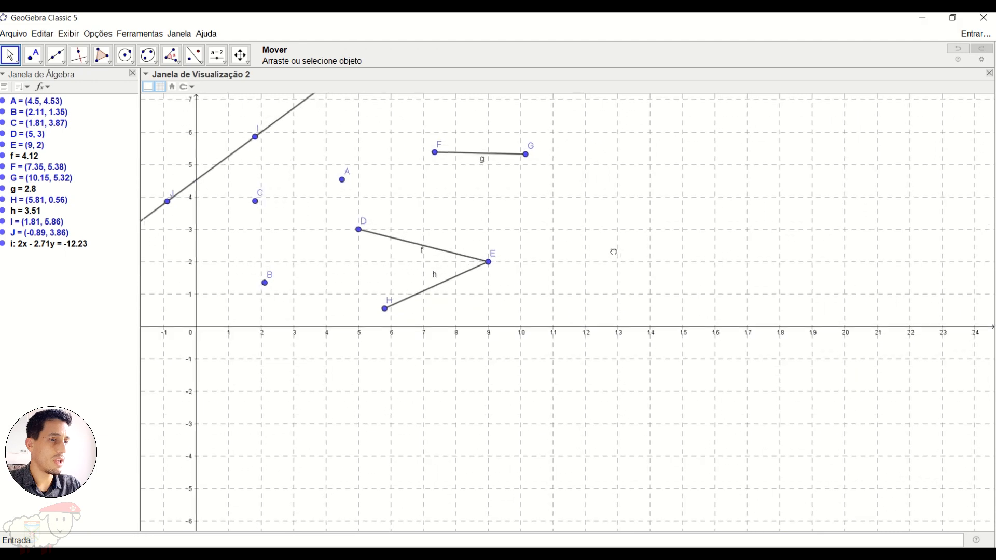
left_click(148, 87)
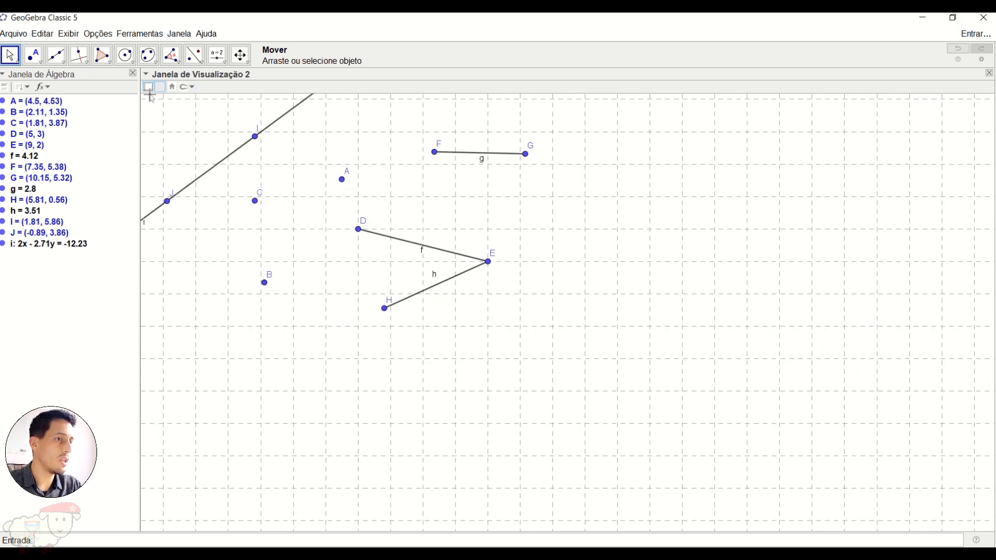
Draw a triangle with the Polygon tool through (14, 2), (12, -2) and about (16.66, -2.6).
left_click(102, 56)
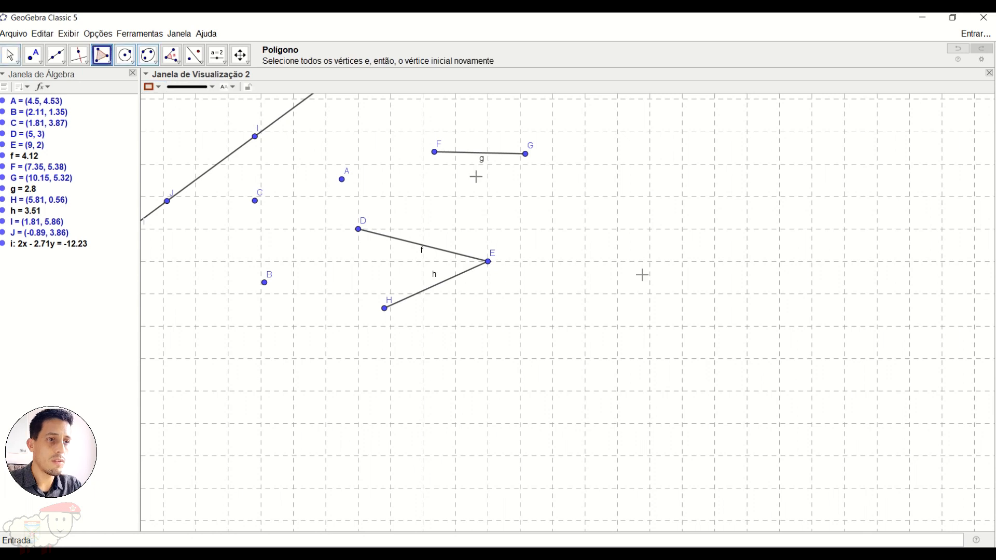
left_click(649, 262)
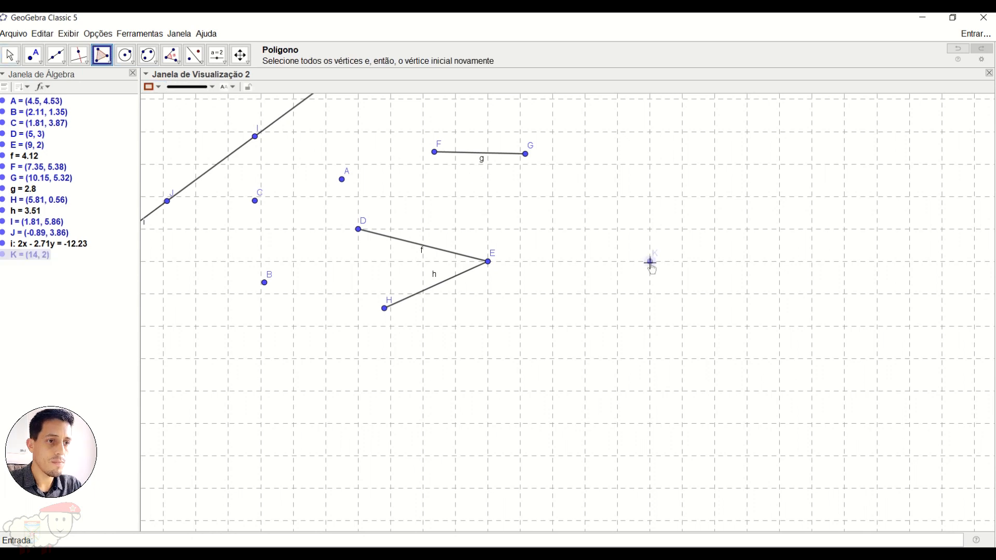
left_click(585, 391)
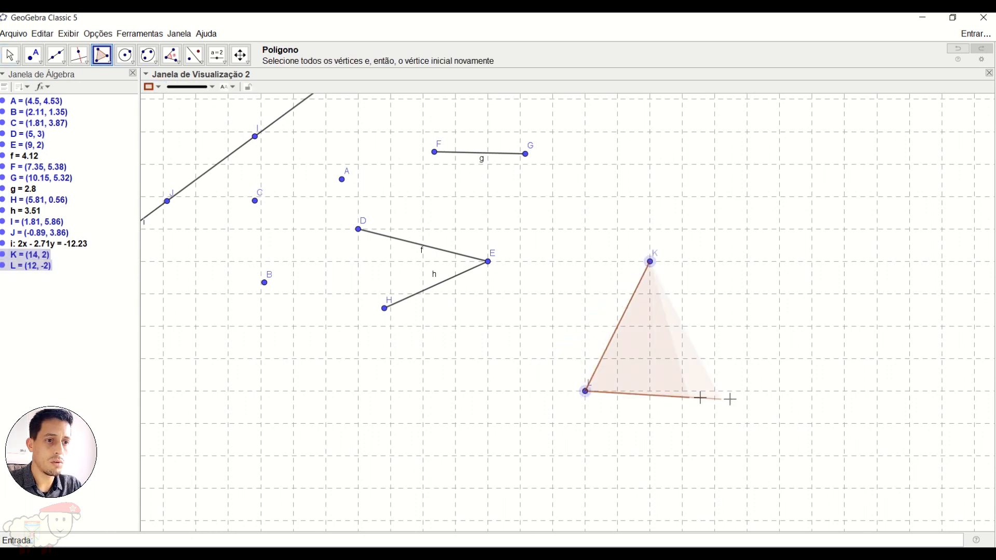
left_click(736, 411)
left_click(651, 262)
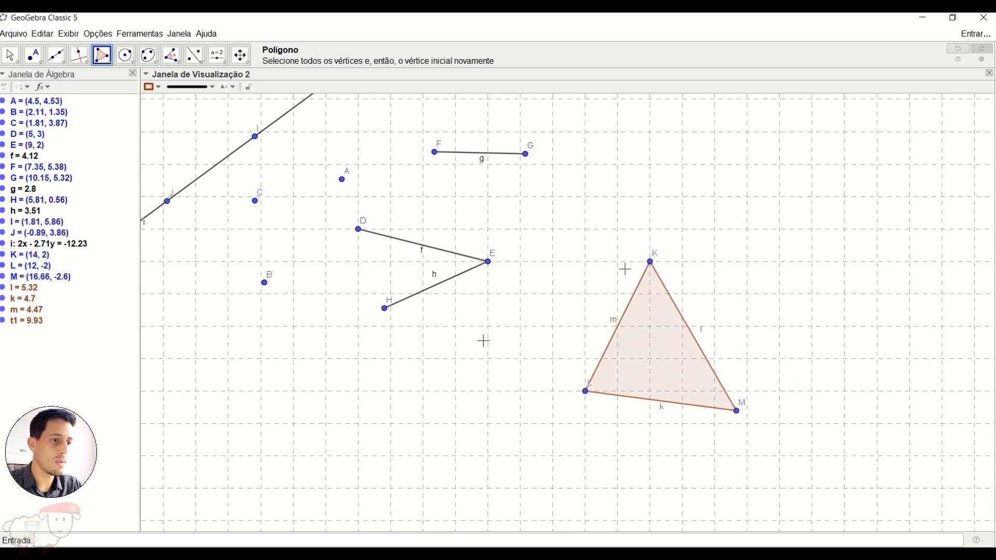
Draw a quadrilateral with vertices at about (1.1, -1.67), (1.02, -4.72), (5.32, -4.8) and (5.77, -1.59).
left_click(232, 381)
left_click(229, 479)
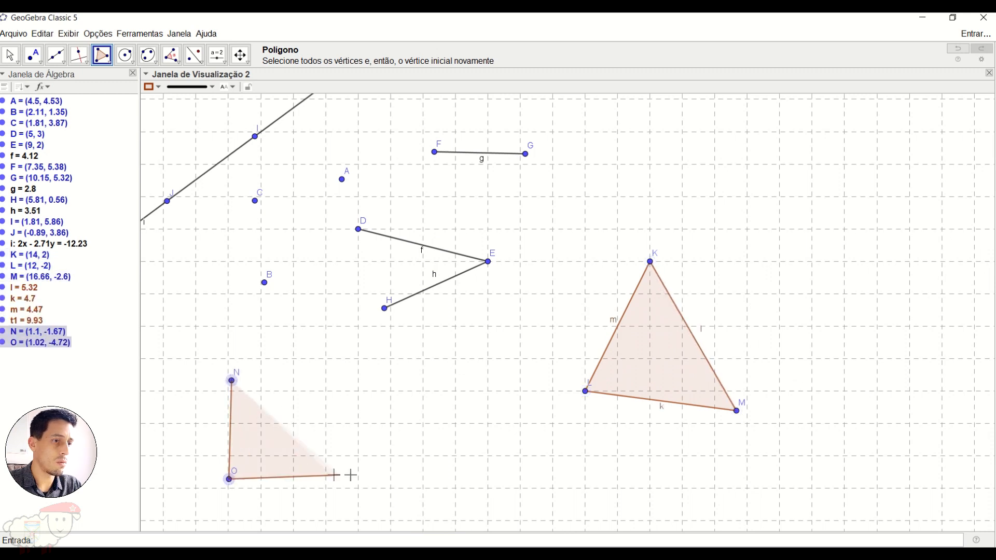
left_click(369, 482)
left_click(383, 378)
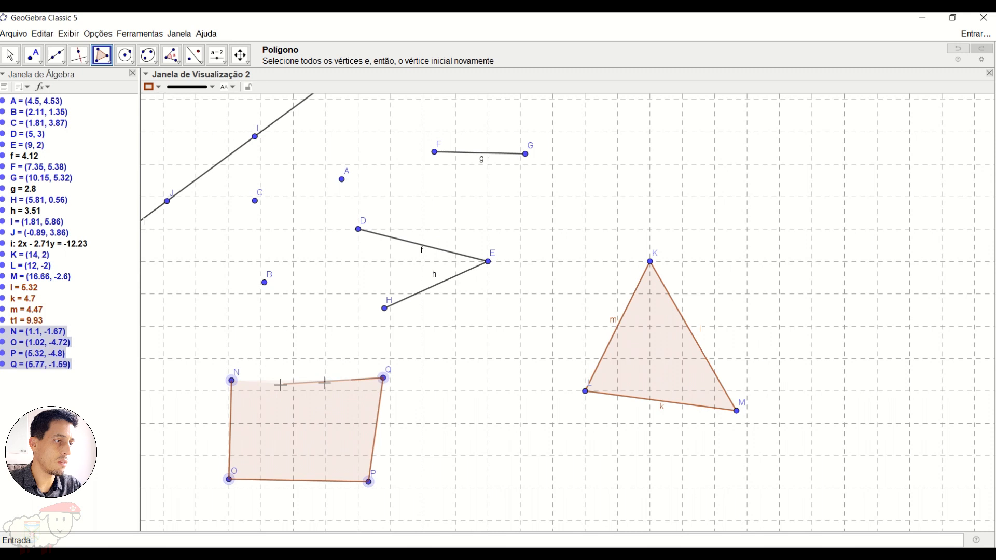
left_click(232, 381)
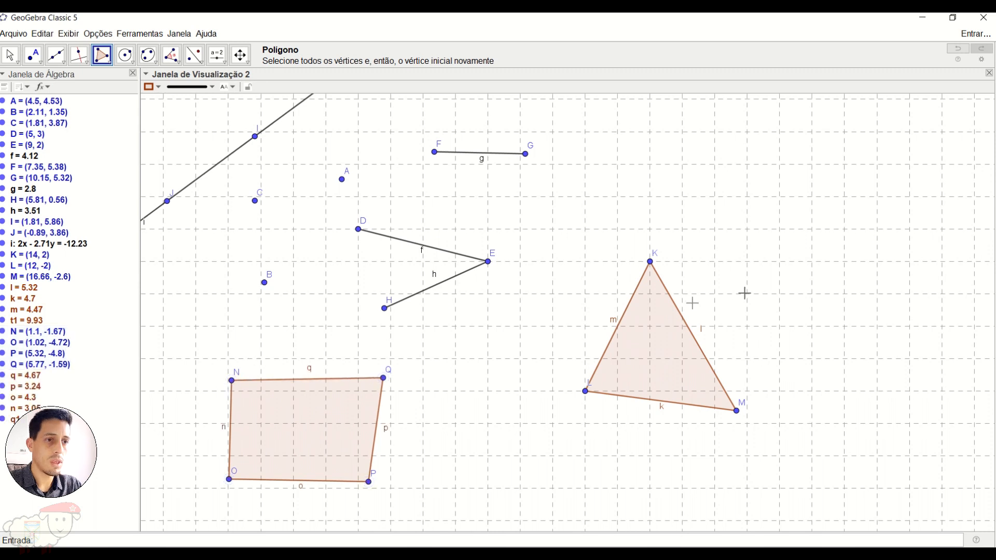
Draw a quadrilateral with the Polygon tool through (19, 5) and about (17.76, 2.02), (21.14, 1.94) and (23.76, 5.03).
left_click(812, 165)
left_click(772, 261)
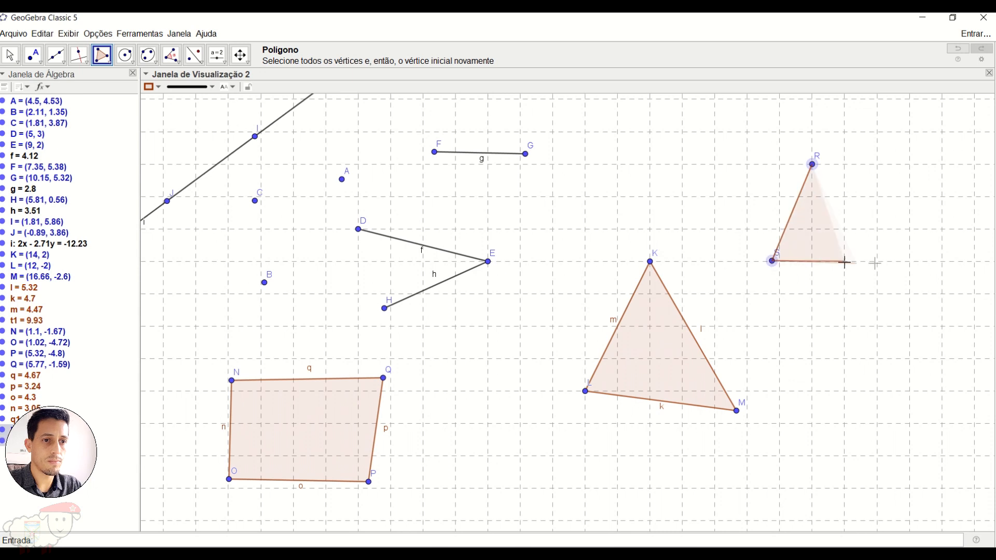
left_click(882, 263)
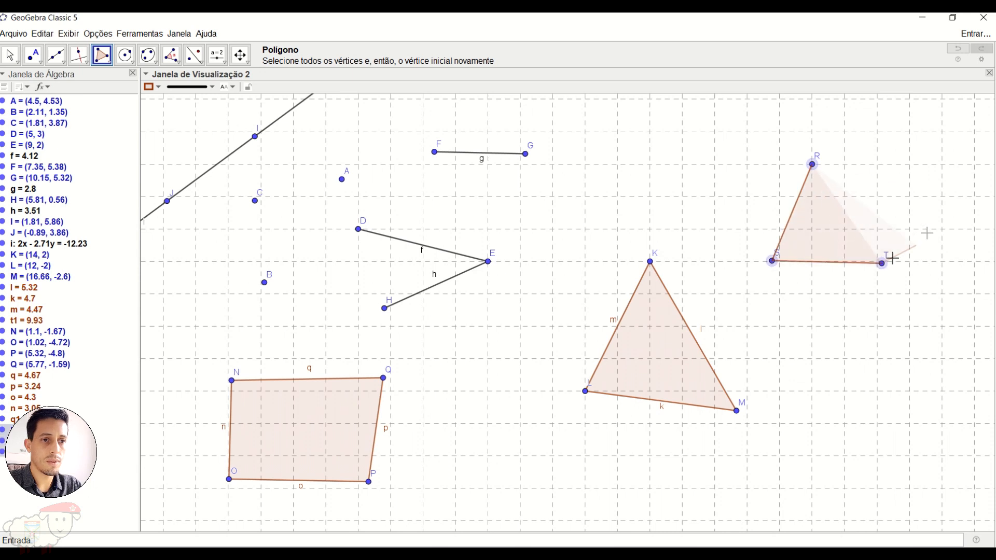
left_click(966, 162)
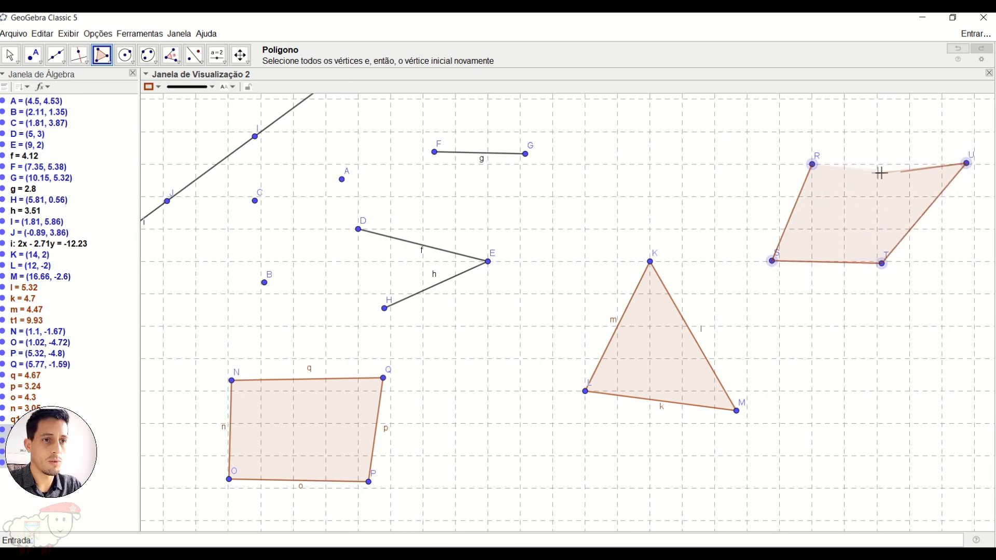
left_click(813, 165)
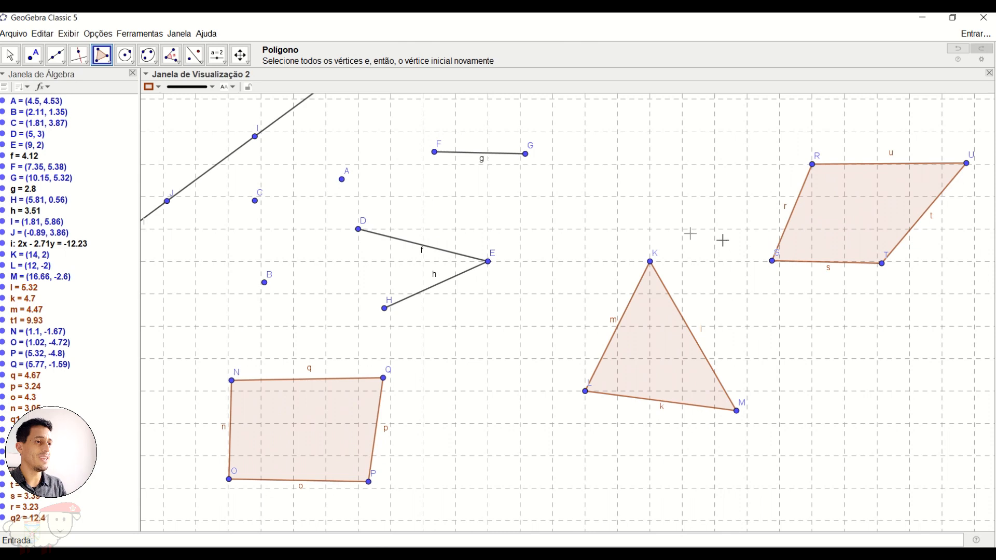
Shift quadrilateral NOPQ slightly up and to the right, and reshape it by moving Q to about (6.85, -1.22) and N to about (1.92, -0.85).
left_click(10, 55)
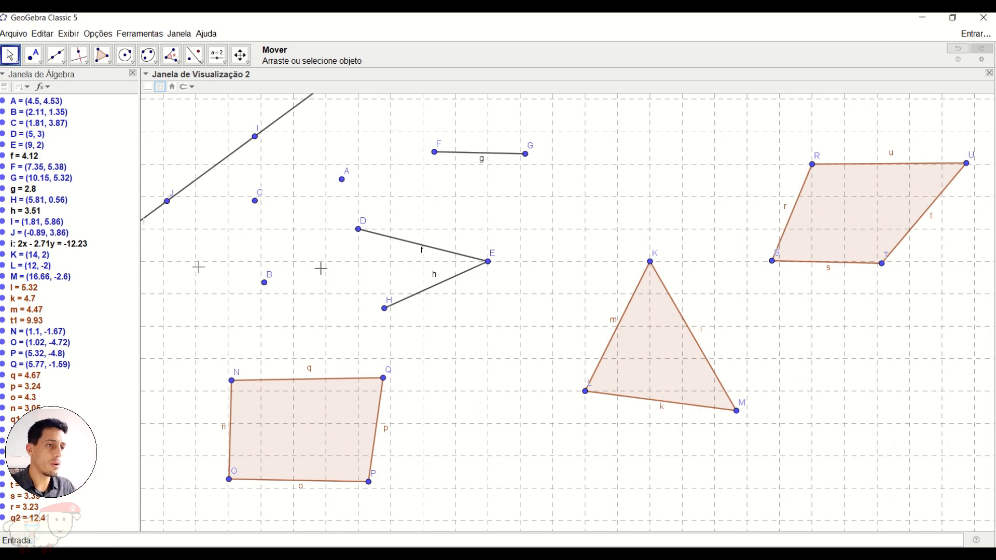
mouse_move(315, 423)
left_mouse_down()
mouse_move(289, 402)
mouse_move(303, 420)
mouse_move(333, 414)
left_mouse_up()
mouse_move(405, 370)
left_mouse_down()
mouse_move(445, 377)
mouse_move(435, 362)
mouse_move(393, 368)
left_mouse_up()
left_click_drag(405, 373, 428, 370)
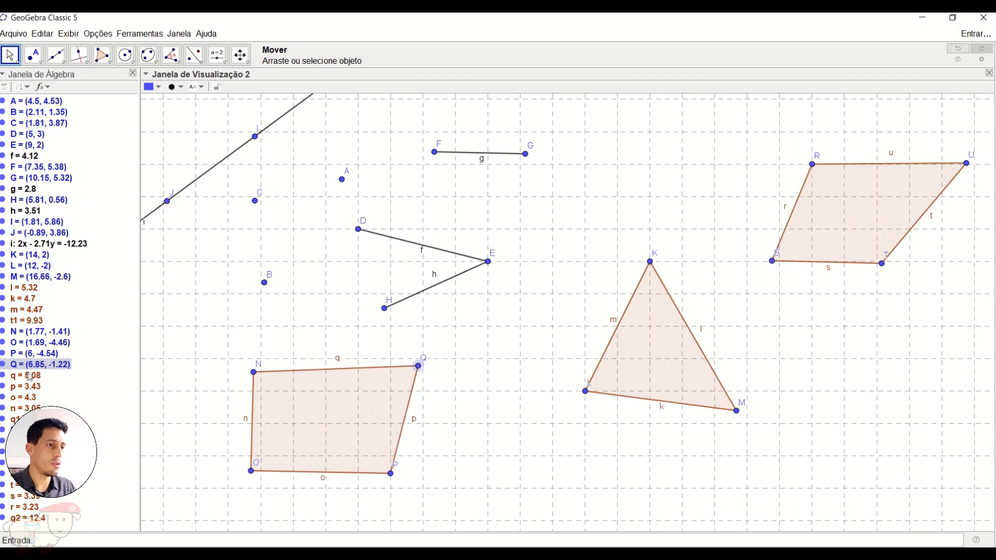
mouse_move(254, 374)
left_mouse_down()
mouse_move(226, 365)
mouse_move(260, 361)
left_mouse_up()
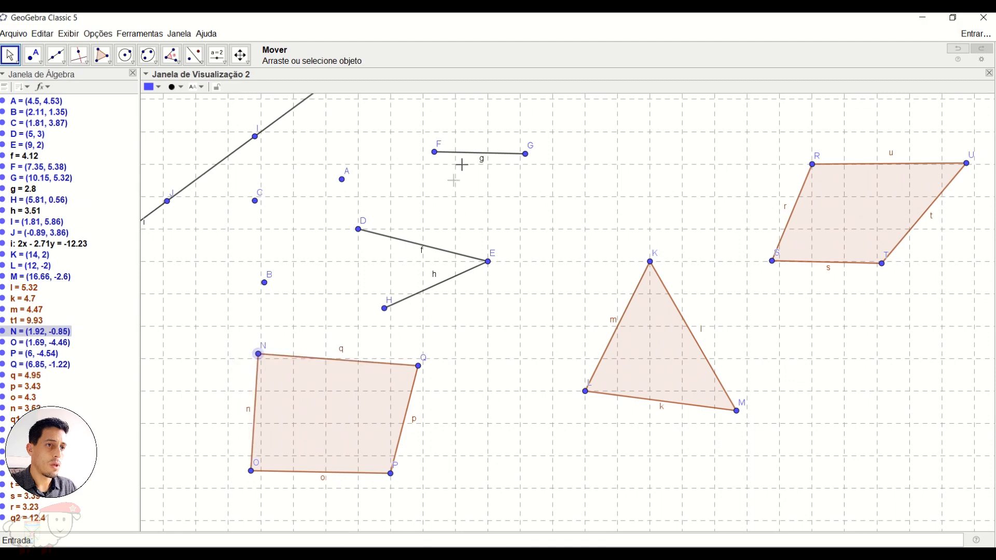
Shift segment FG slightly downward, stretch G to (12, 5), place F at (7, 5) and shorten the segment by moving G to (10, 5).
mouse_move(467, 158)
left_mouse_down()
mouse_move(488, 159)
mouse_move(460, 145)
mouse_move(454, 169)
mouse_move(468, 169)
left_mouse_up()
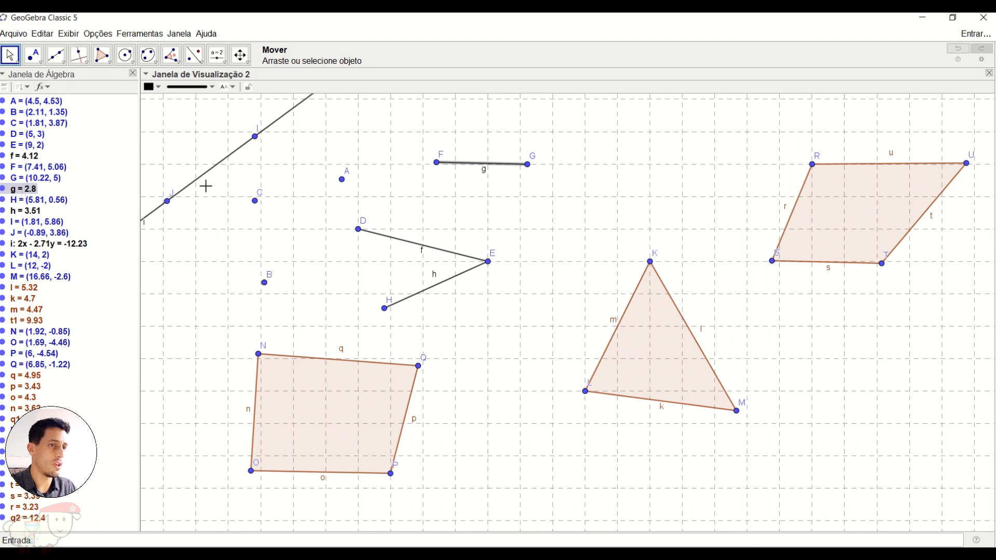
left_click(395, 241)
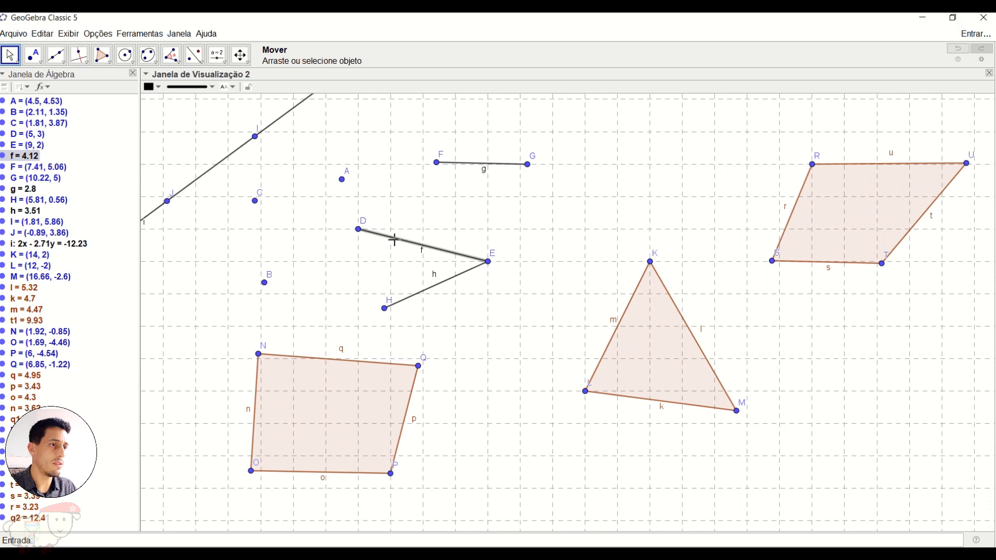
left_click(480, 165)
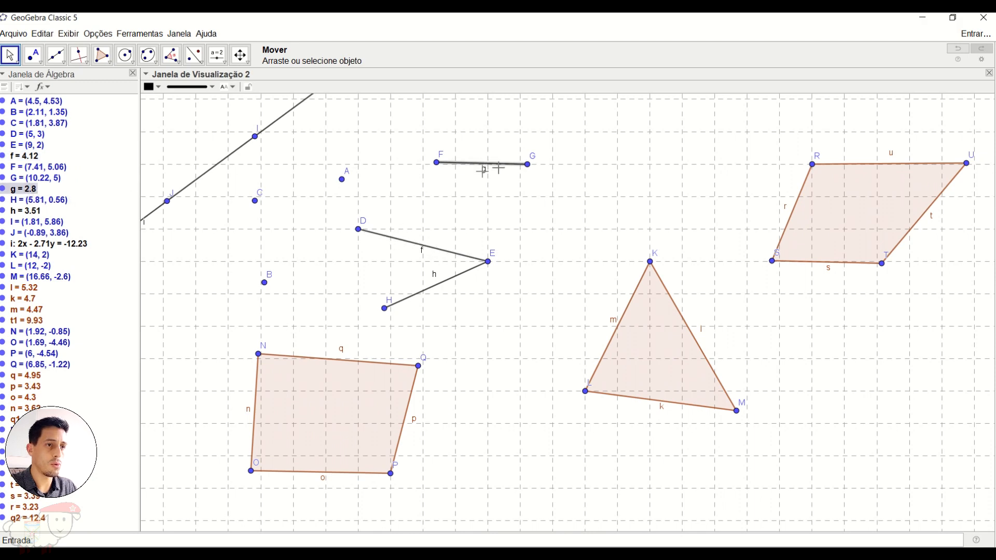
left_click_drag(528, 165, 587, 167)
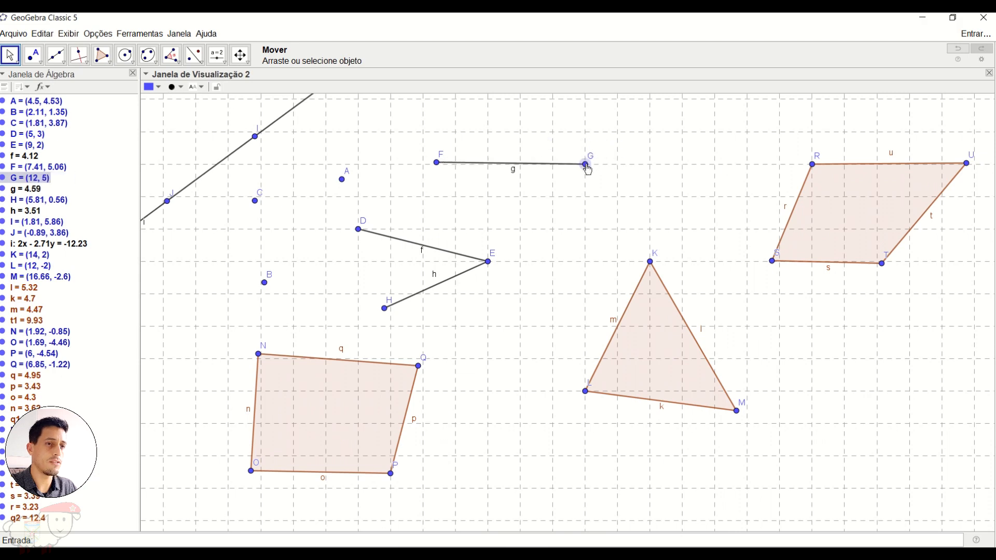
left_click_drag(442, 171, 427, 172)
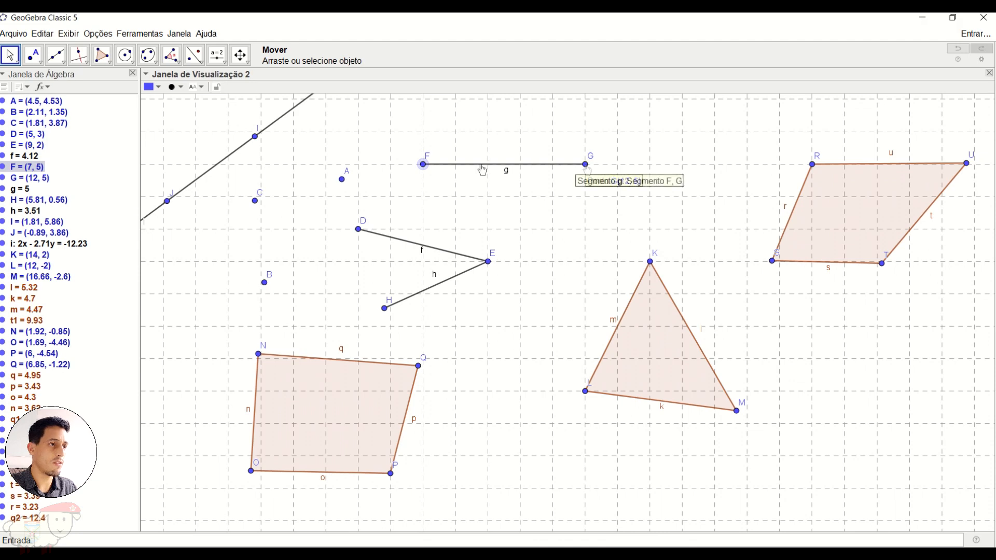
left_click_drag(585, 165, 524, 170)
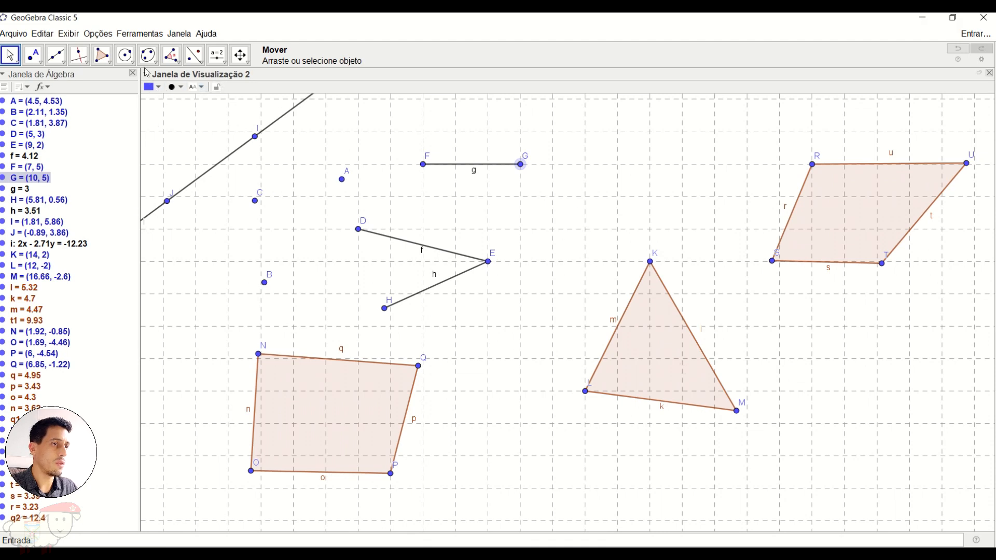
Show the coordinate axes and select point G to compare its position with its coordinates.
left_click(157, 131)
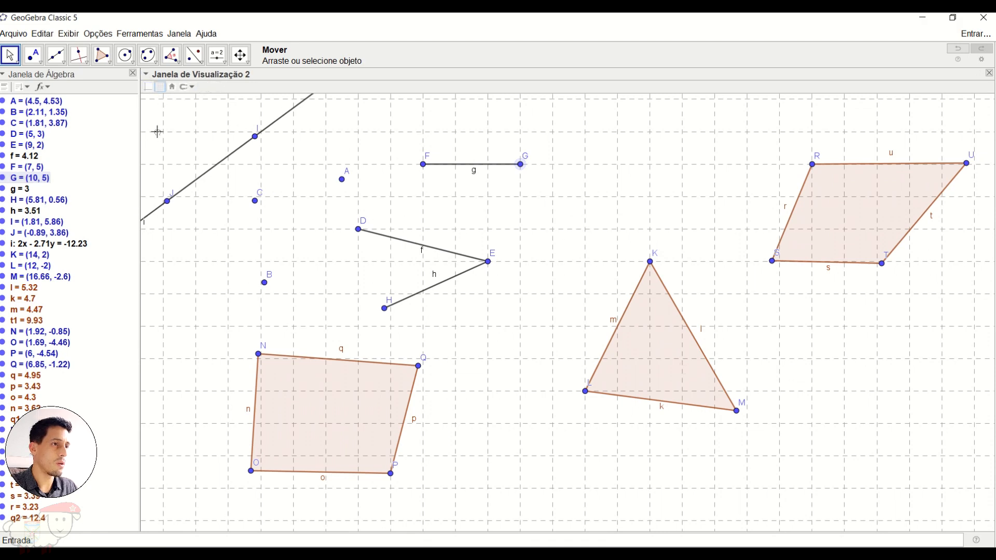
left_click(150, 88)
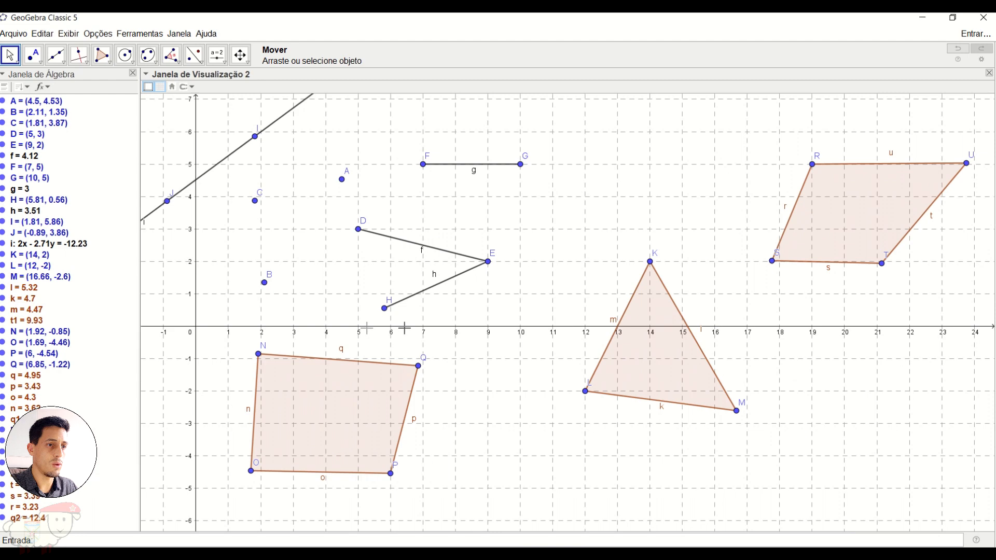
left_click(521, 164)
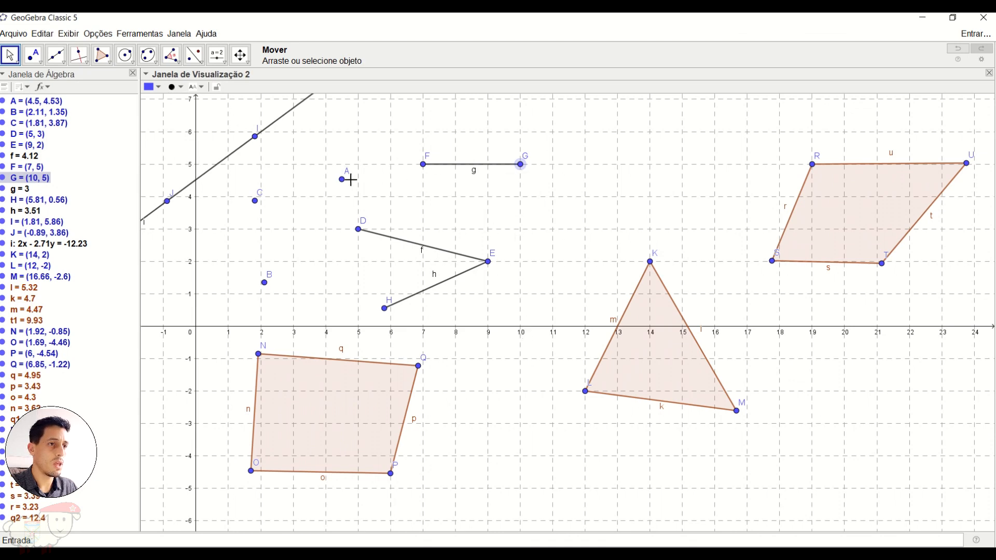
Move point A to (11, 1), back across to (2, 3), and finally to (1, 2).
left_click_drag(342, 186, 551, 305)
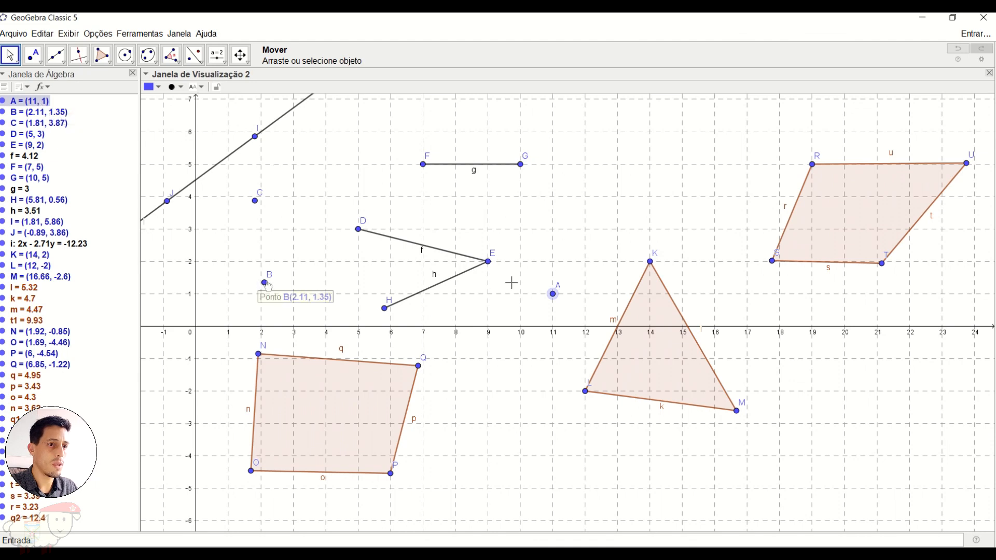
left_click_drag(559, 298, 263, 234)
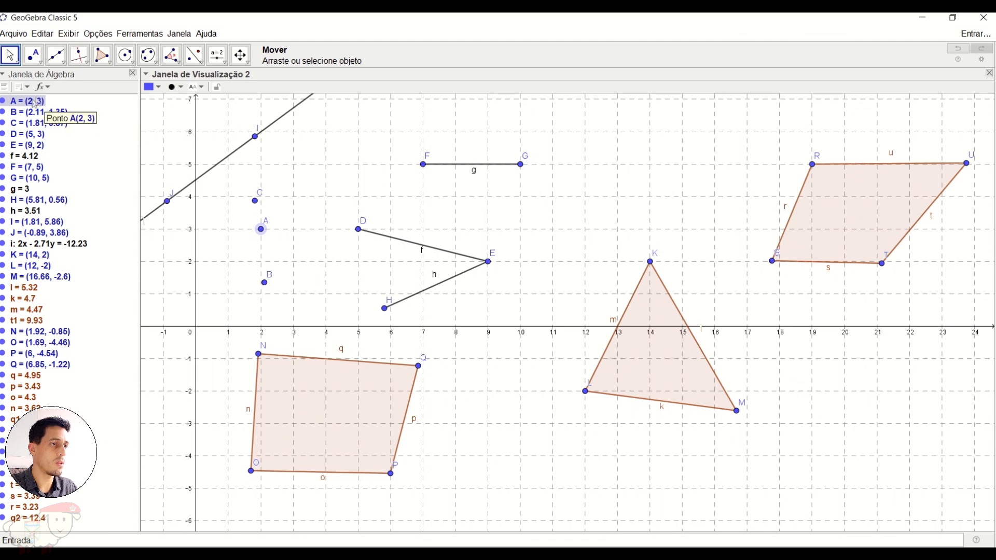
left_click_drag(261, 229, 228, 267)
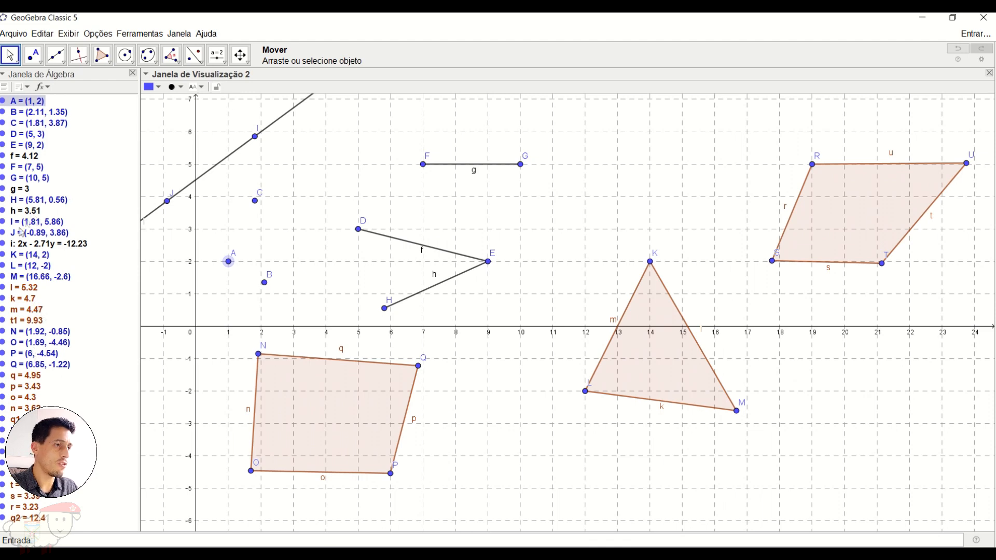
Select segment g, point E, both quadrilaterals and the triangle one by one to examine their matching entries in the algebra list.
left_click(25, 190)
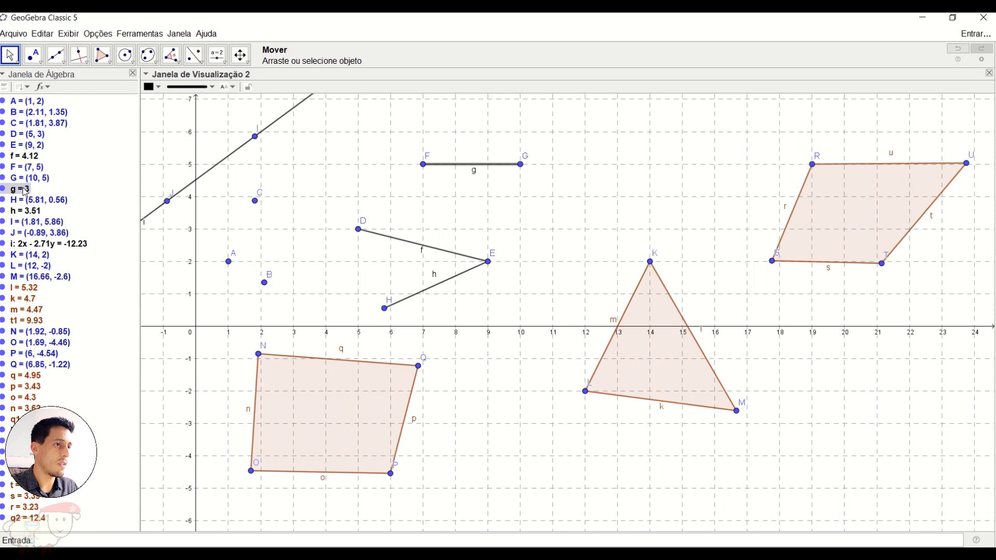
left_click(24, 146)
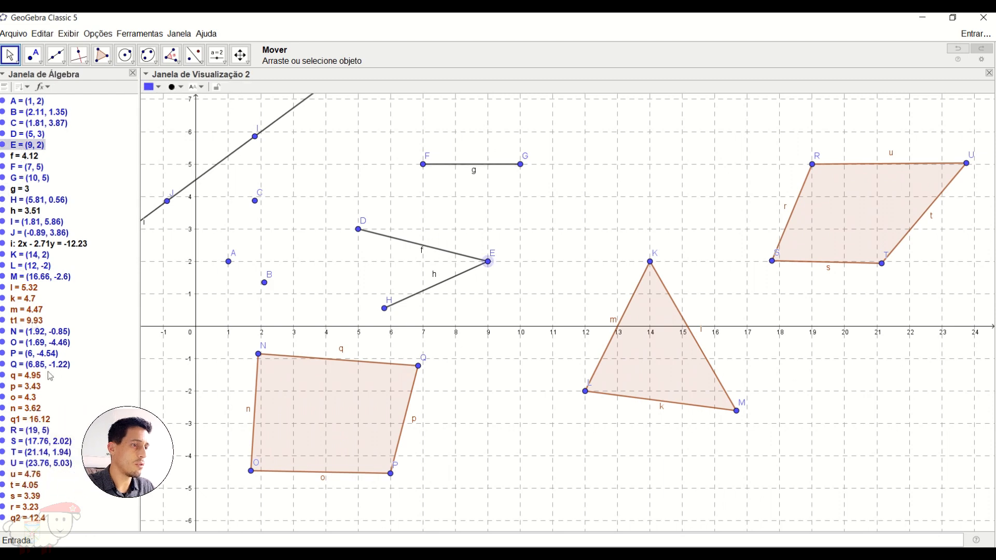
left_click(337, 410)
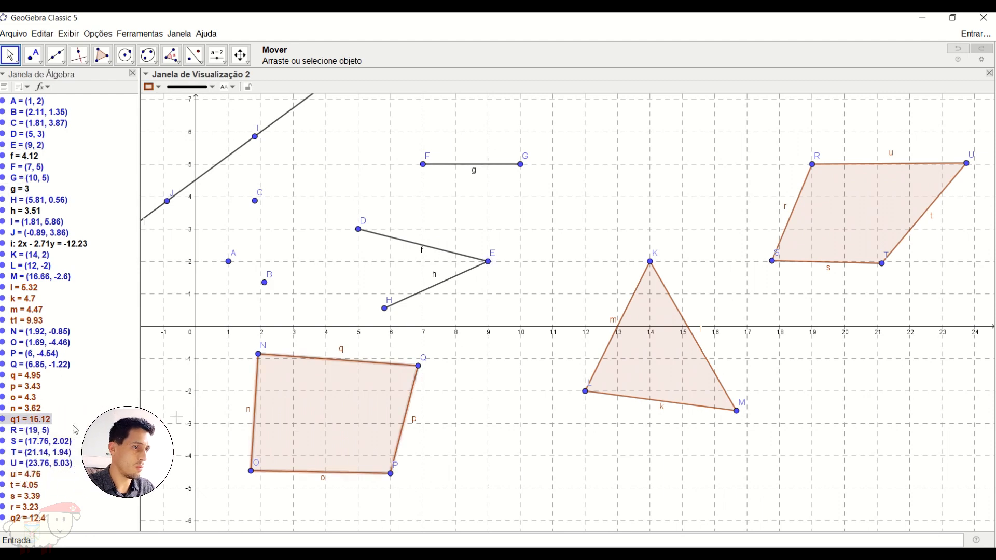
left_click(679, 369)
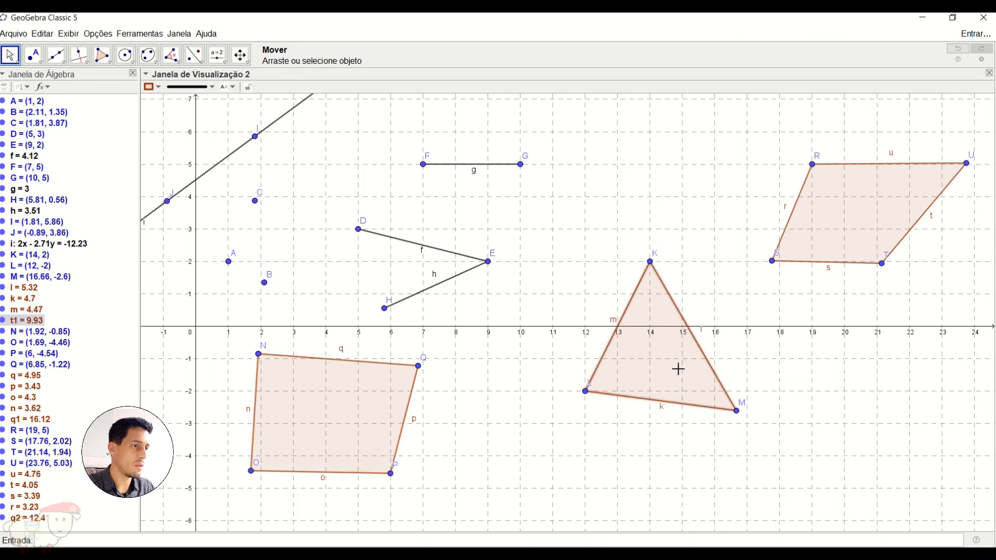
left_click(858, 226)
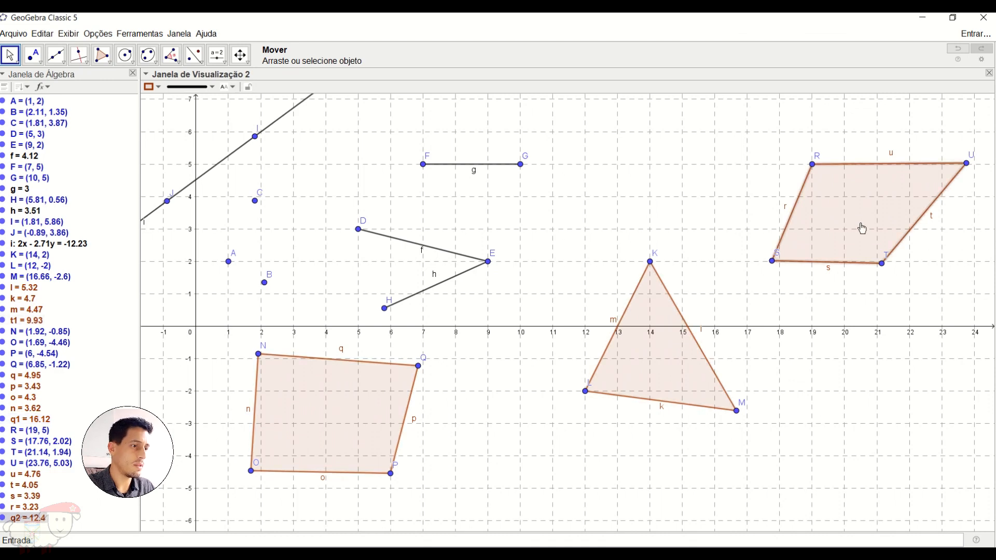
left_click(356, 409)
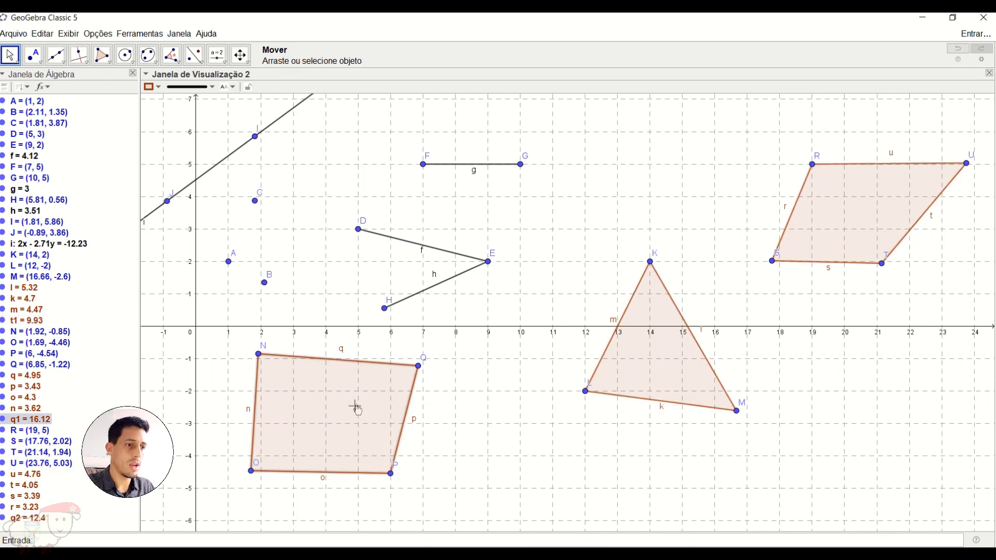
left_click(803, 246)
left_click(655, 369)
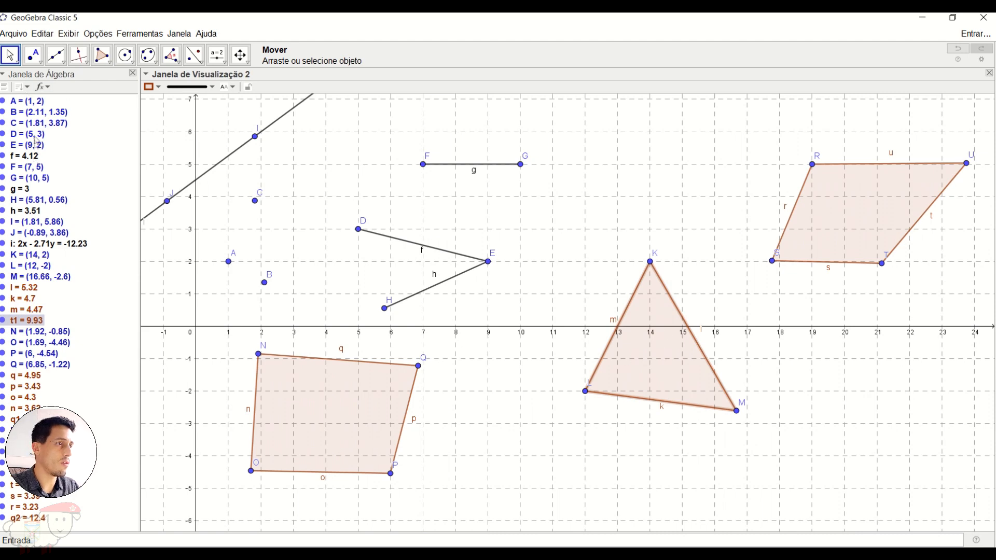
left_click(25, 88)
left_click(10, 79)
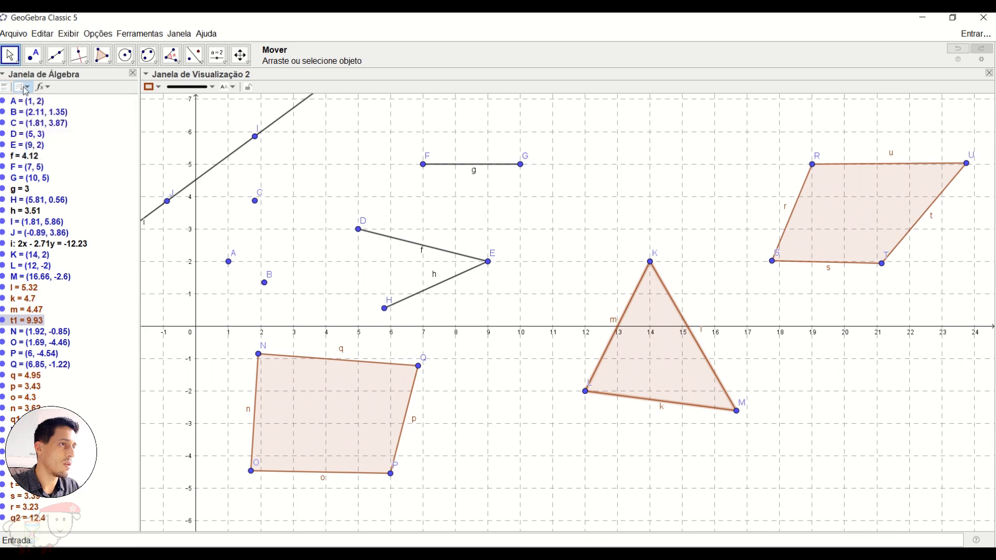
left_click(2, 78)
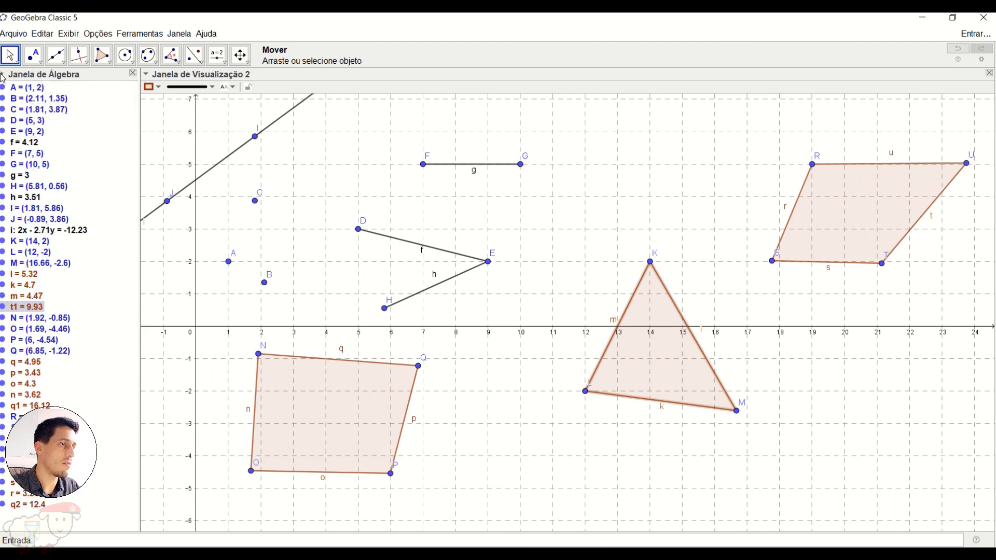
left_click(3, 78)
Sort the algebra list by Dependência, Tipo do Objeto, Camada and Ordem da Construção in turn, and settle on Tipo do Objeto.
left_click(24, 88)
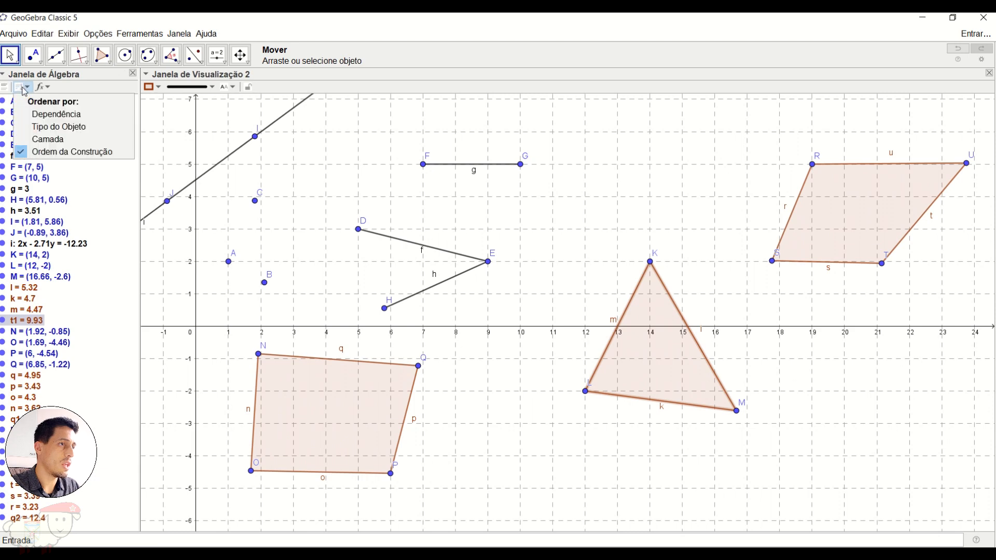
left_click(47, 114)
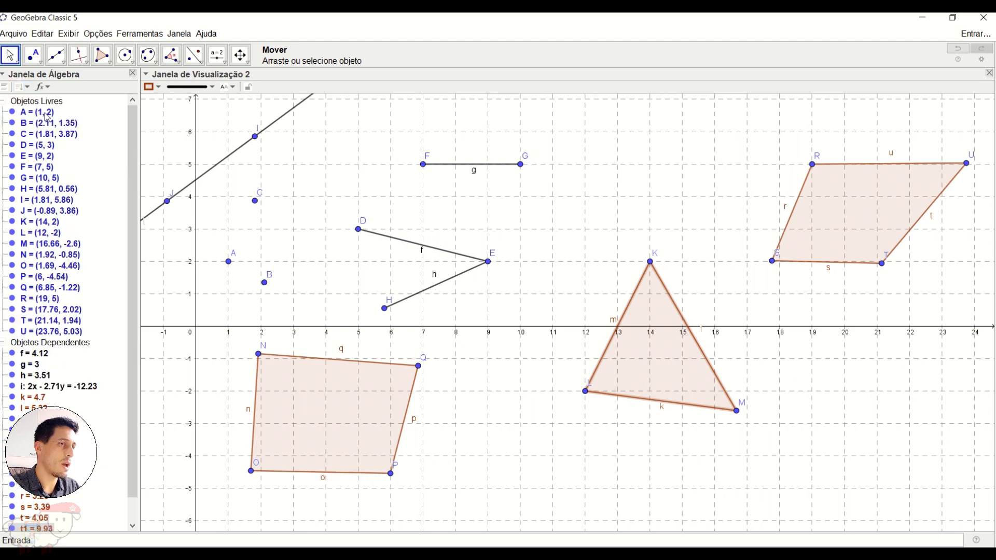
left_click(22, 87)
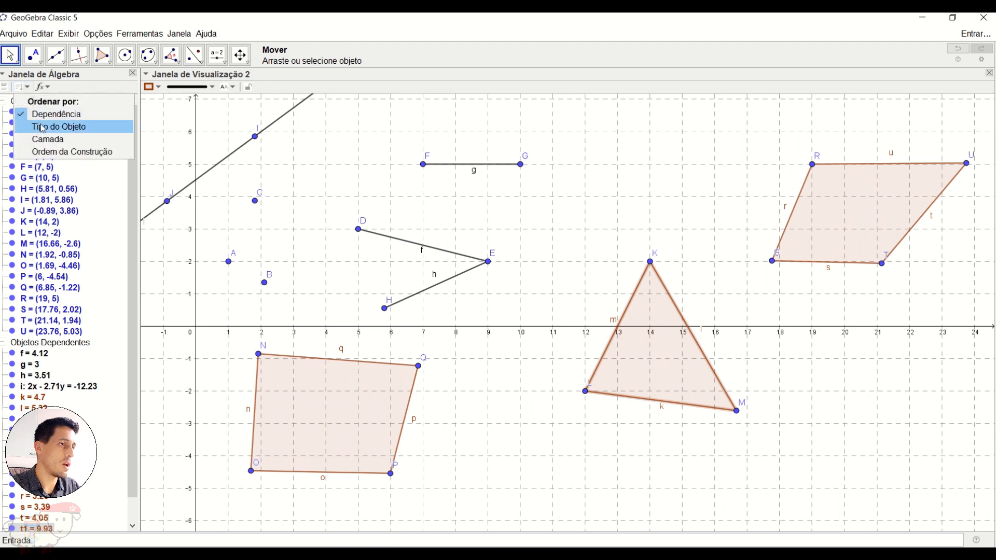
left_click(43, 128)
left_click(22, 87)
left_click(43, 138)
left_click(22, 88)
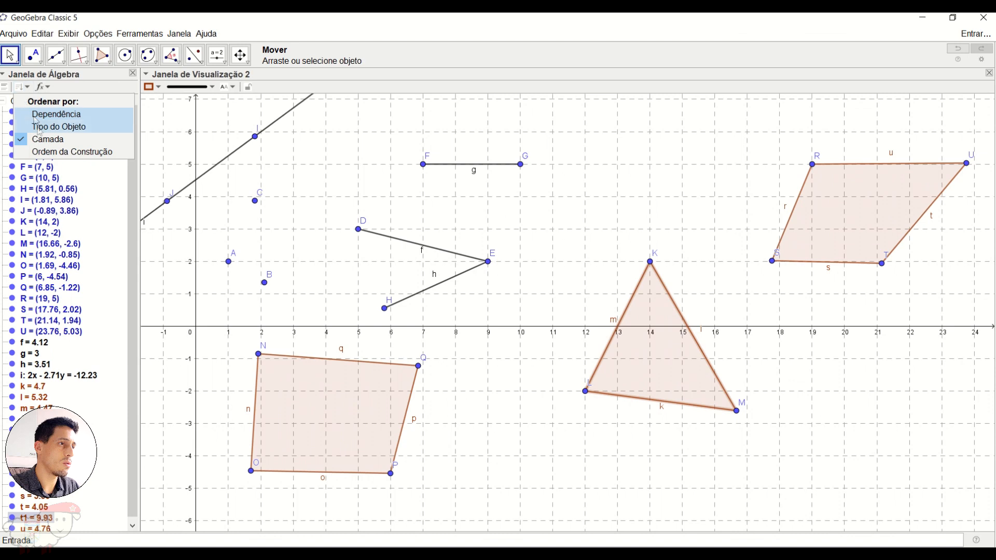
left_click(43, 151)
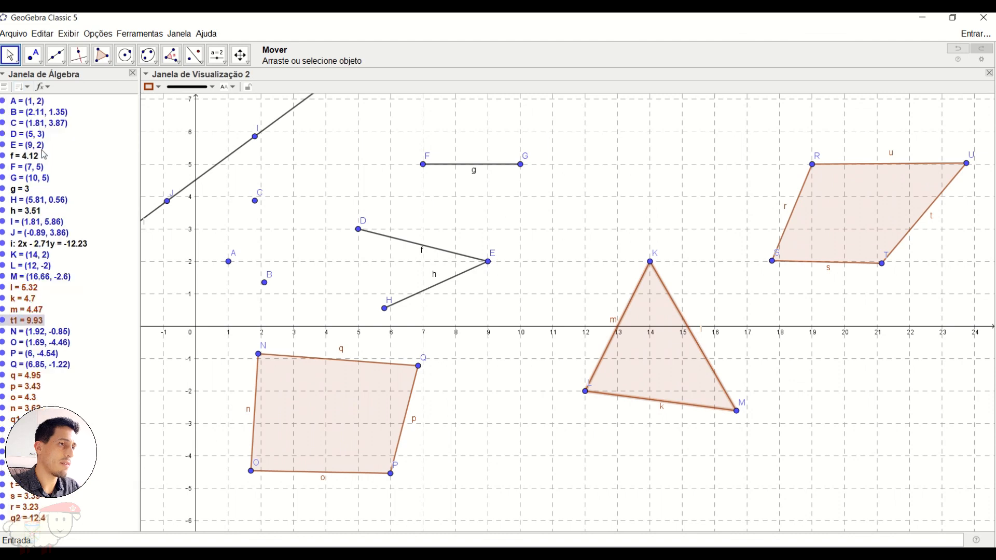
left_click(23, 87)
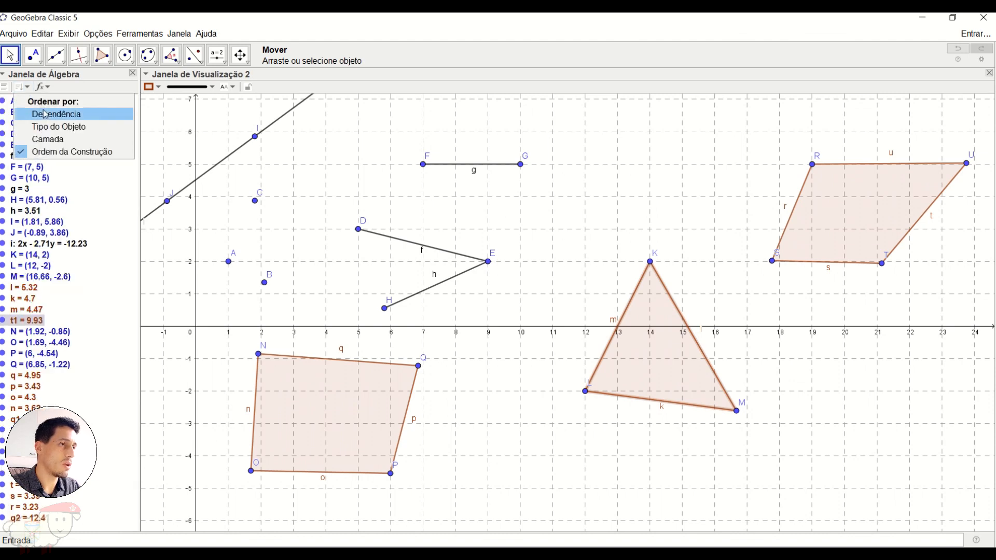
left_click(45, 127)
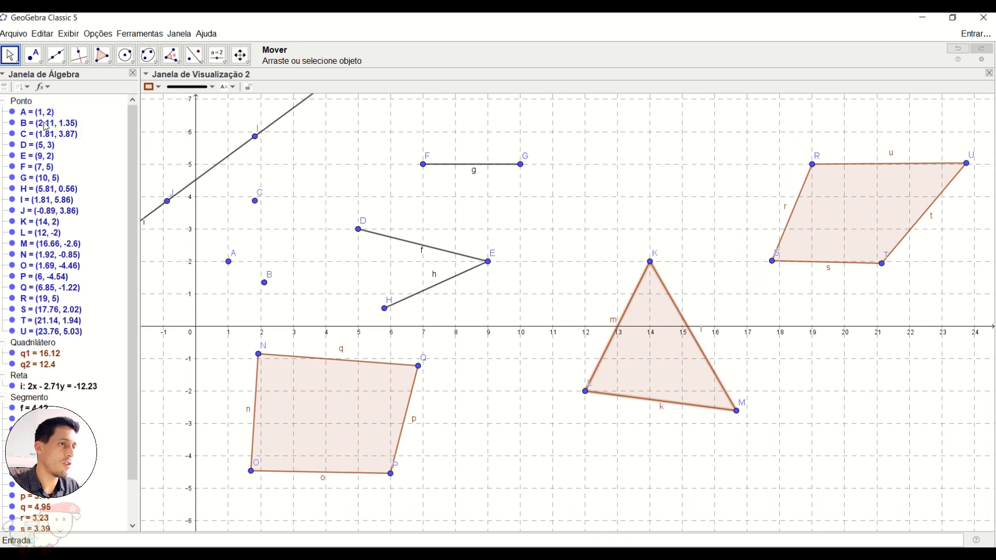
Select the Ponto, Quadrilátero, Reta, Segmento and Triângulo groups one by one in the algebra list to examine their objects in the drawing.
left_click(24, 104)
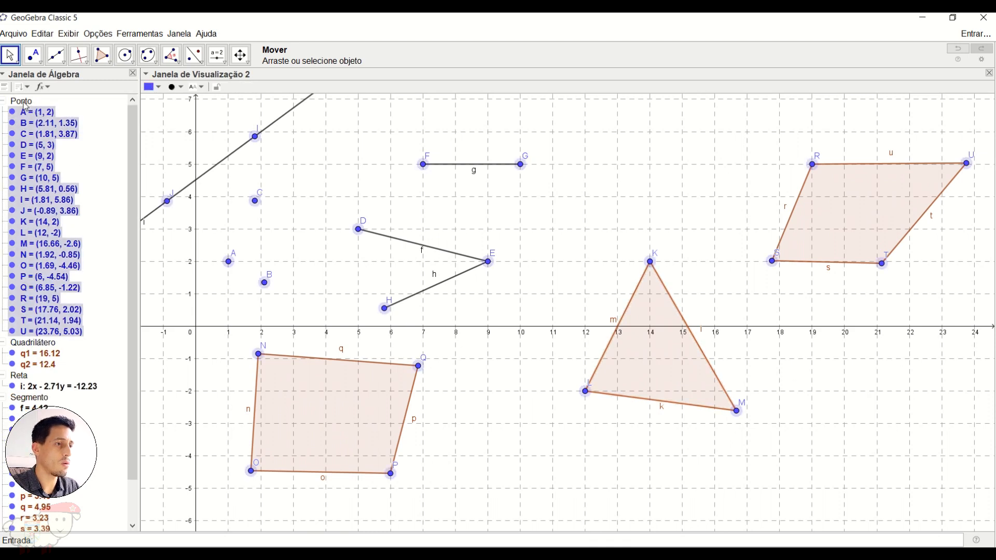
left_click(31, 344)
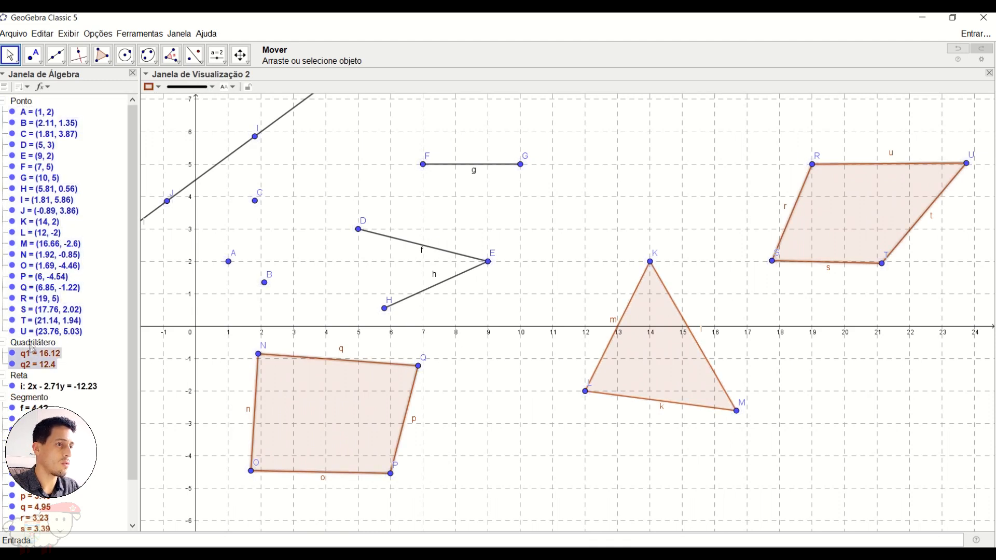
left_click(23, 379)
left_click(29, 398)
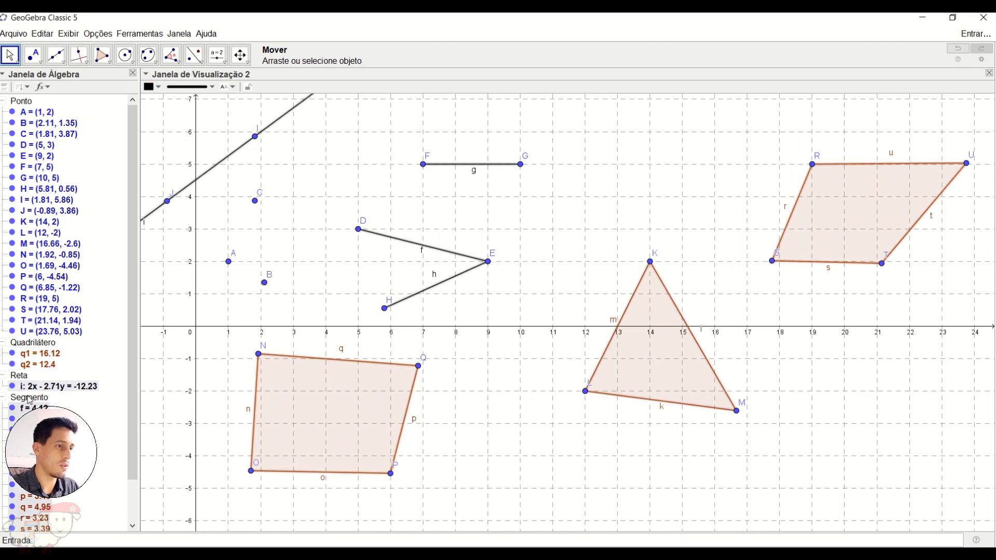
left_click_drag(130, 392, 129, 433)
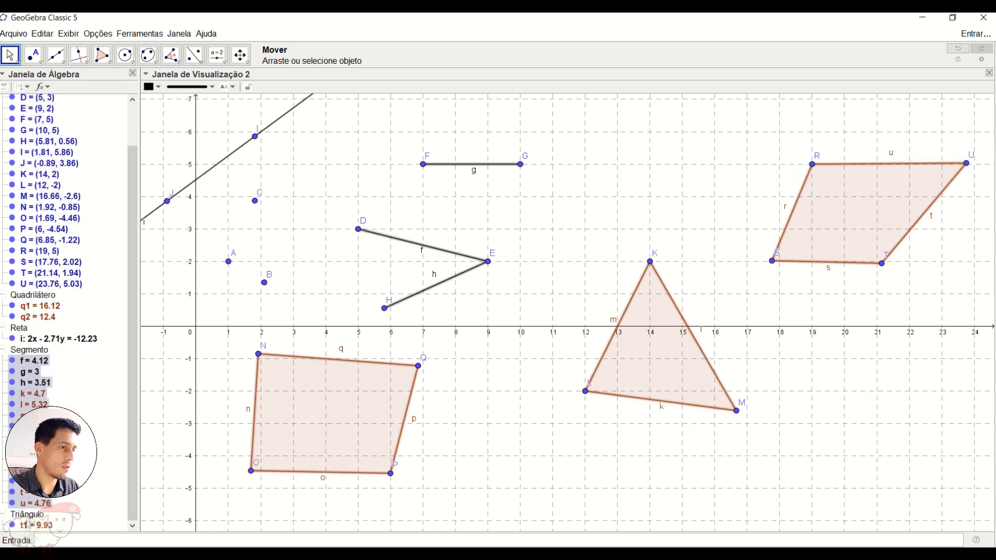
left_click(28, 525)
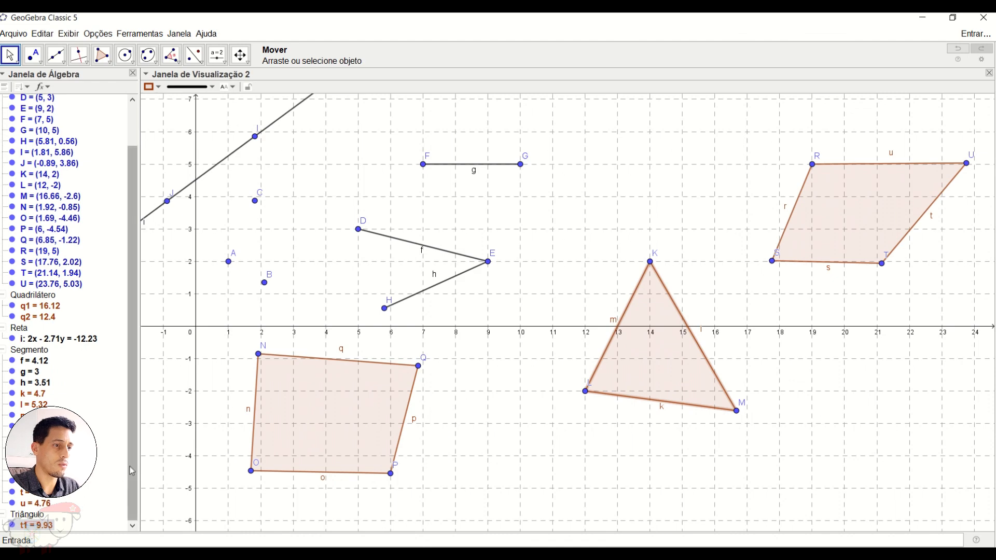
left_click_drag(133, 470, 140, 415)
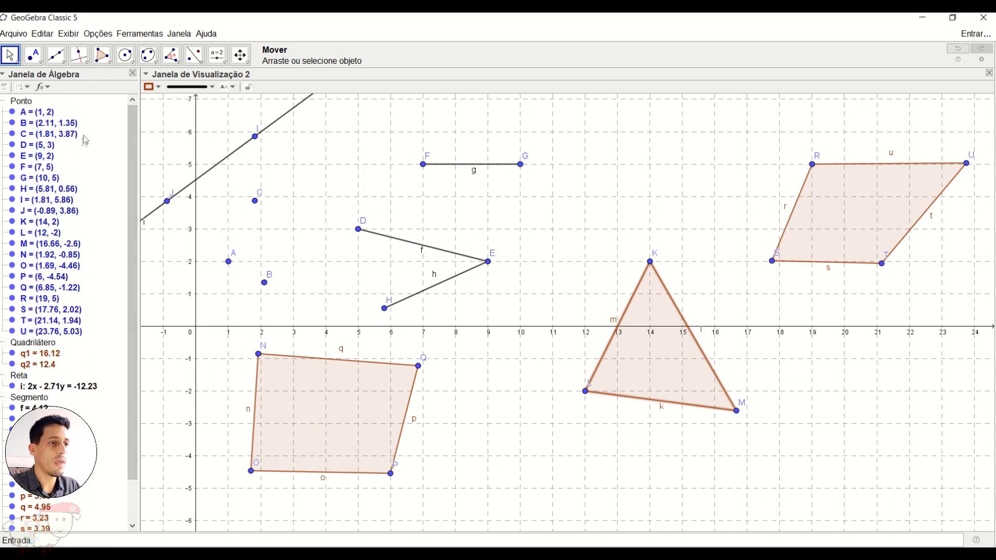
Delete all points at once by their algebra group, and undo the deletion.
left_click(30, 104)
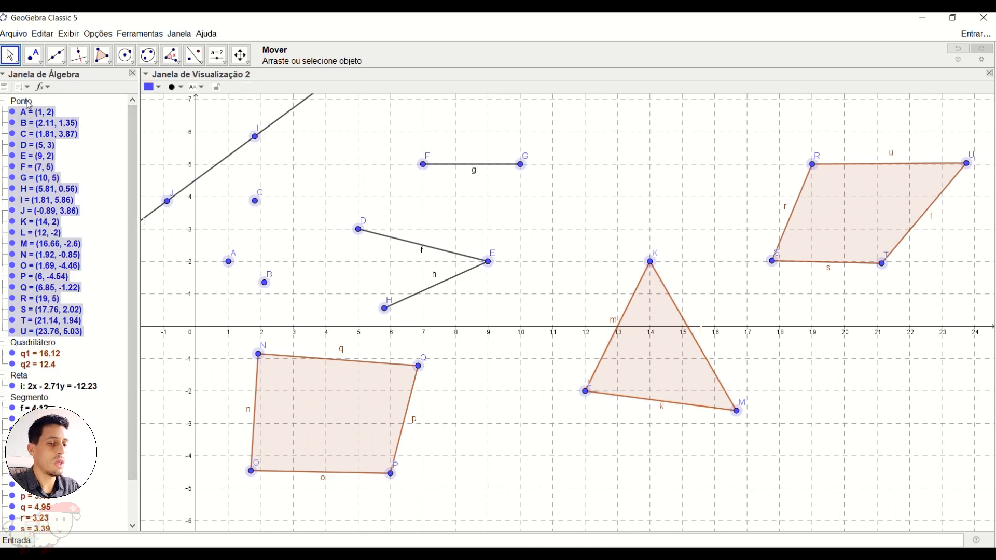
key("Delete")
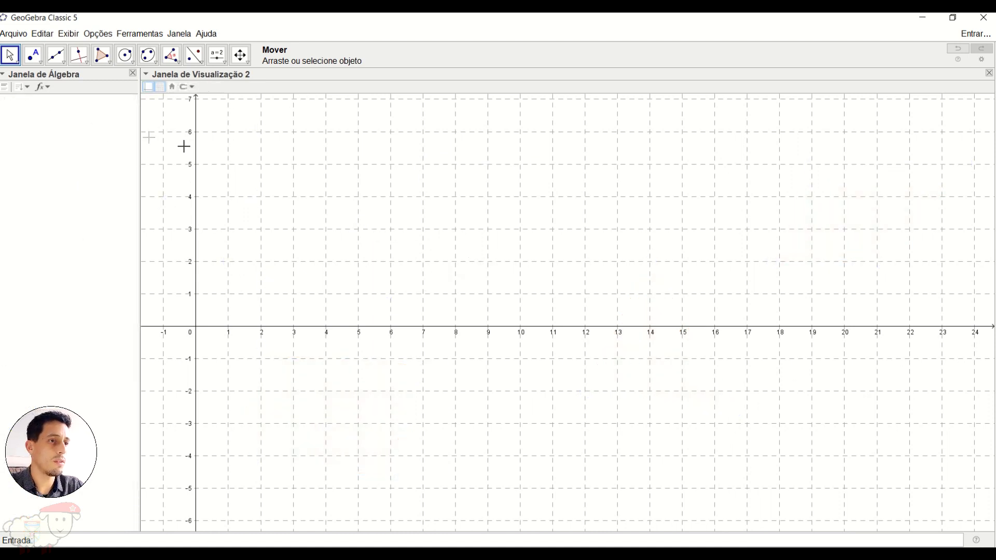
key("ctrl+z")
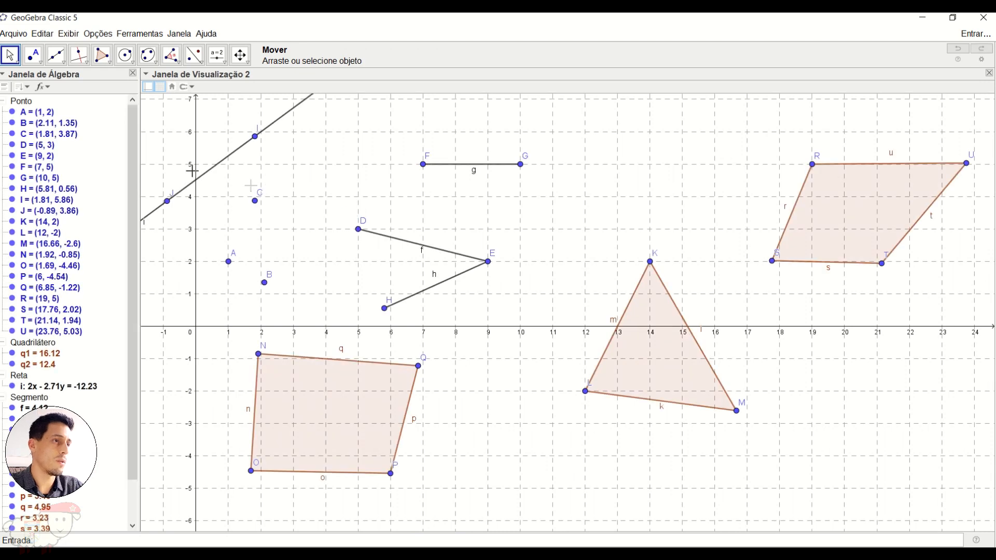
Select the whole Ponto group and recolour all points red, finishing with bright green.
left_click(23, 106)
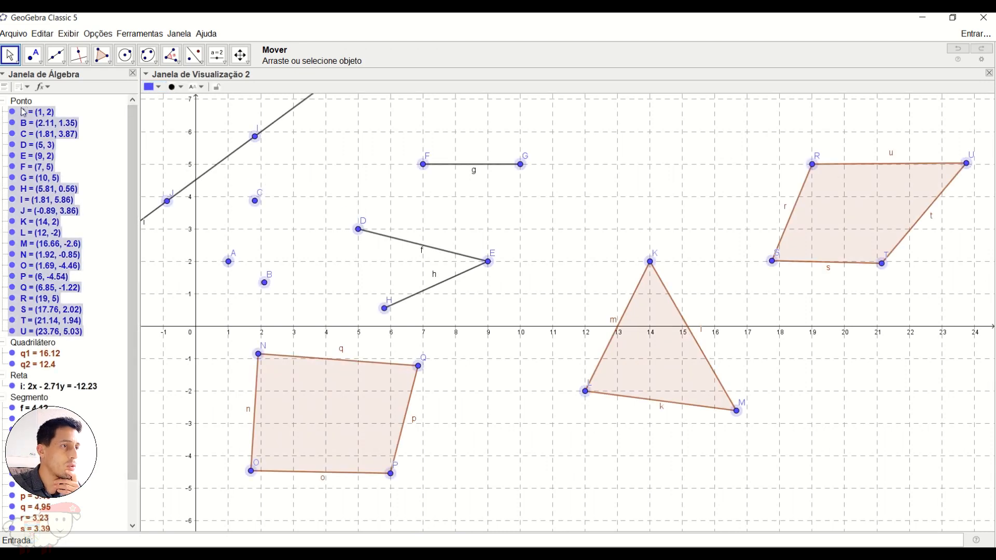
left_click(150, 87)
left_click(149, 98)
left_click(238, 100)
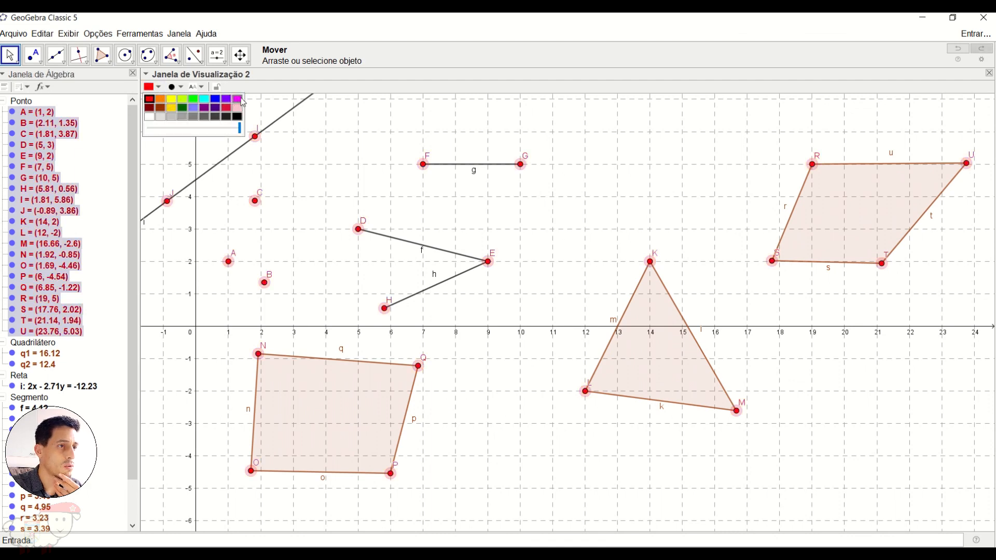
left_click(195, 101)
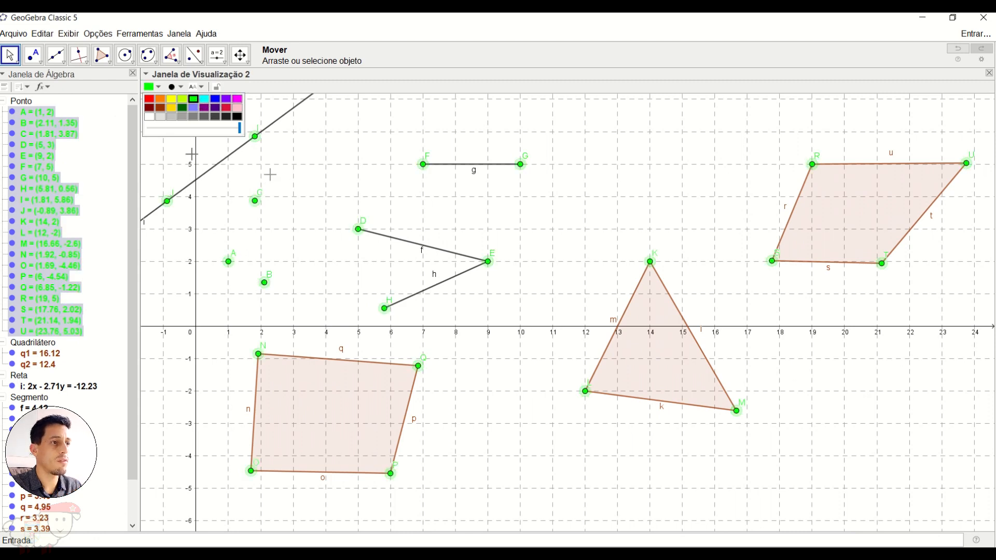
Select all points again, recolour them red and clear the selection.
left_click(21, 102)
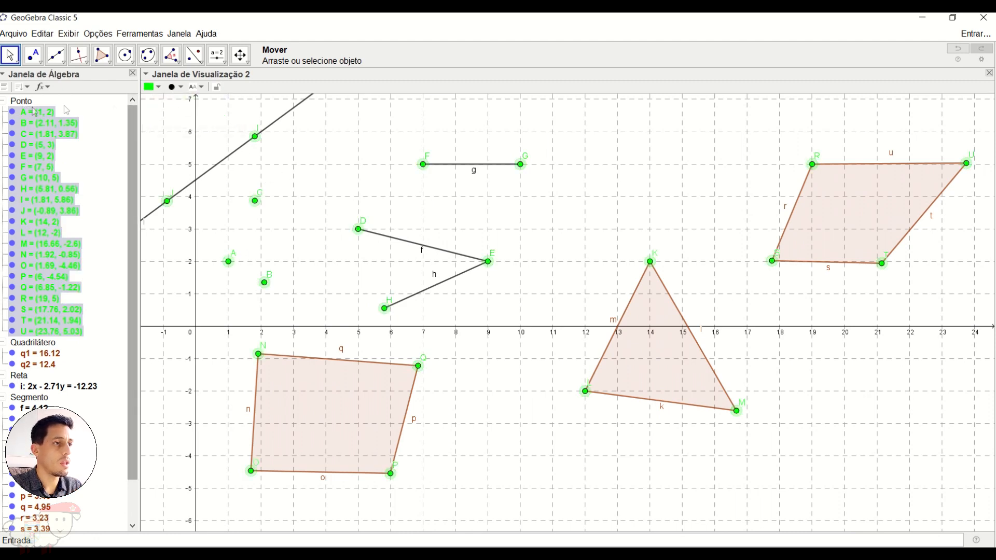
left_click(150, 86)
left_click(149, 100)
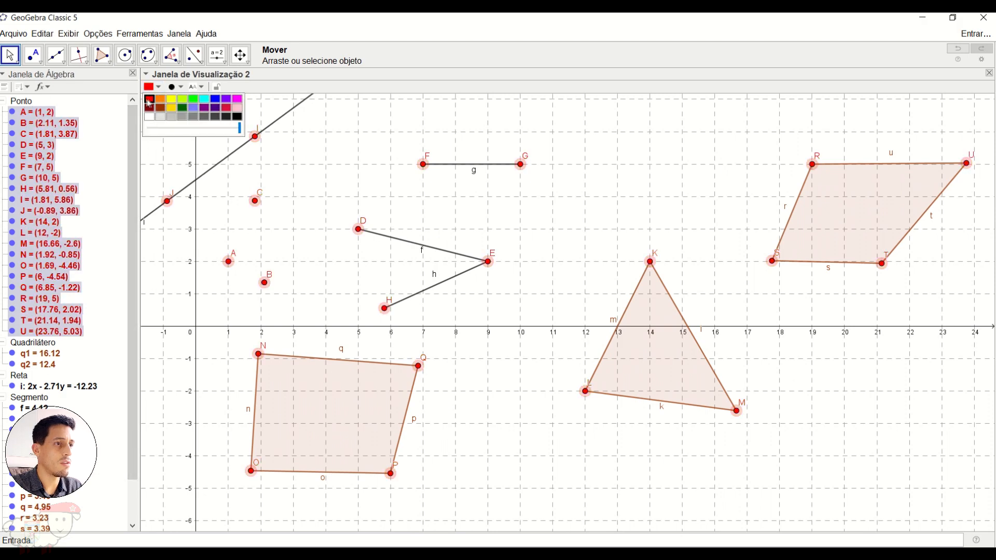
key("Escape")
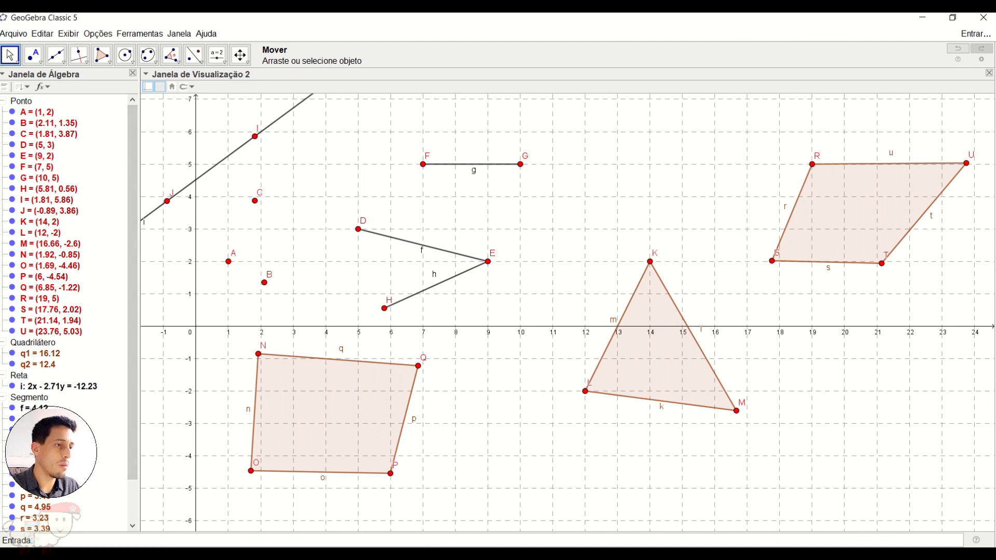
Recolour all objects in the Segmento group black, including the polygon sides.
left_click(30, 400)
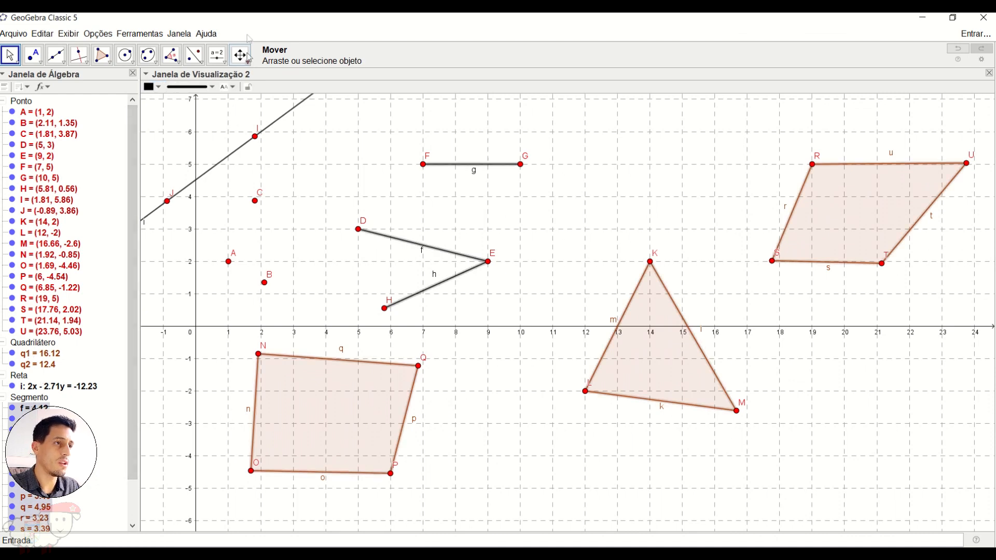
left_click(157, 88)
left_click(236, 119)
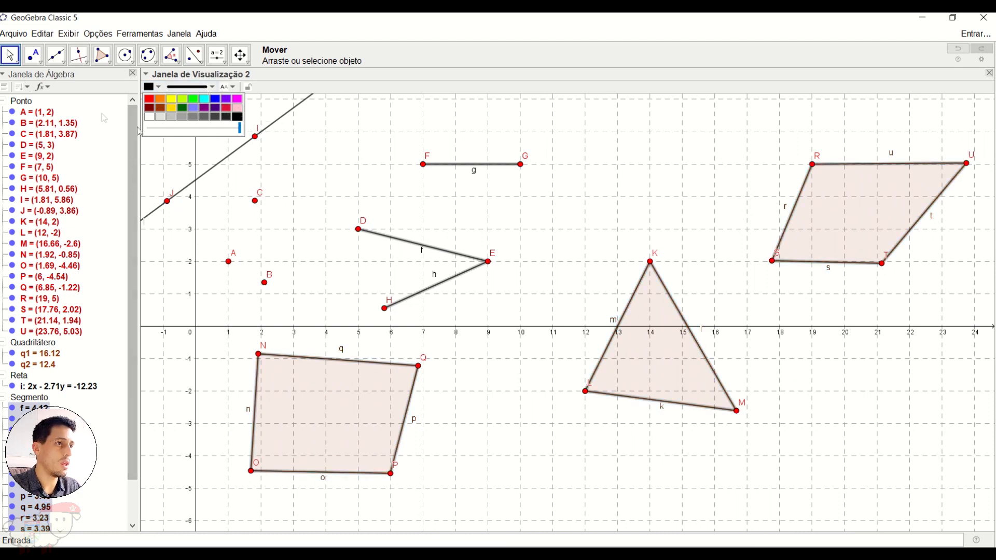
Select the Ponto and Quadrilátero groups in turn to compare their style options, ending with all points selected.
left_click(25, 103)
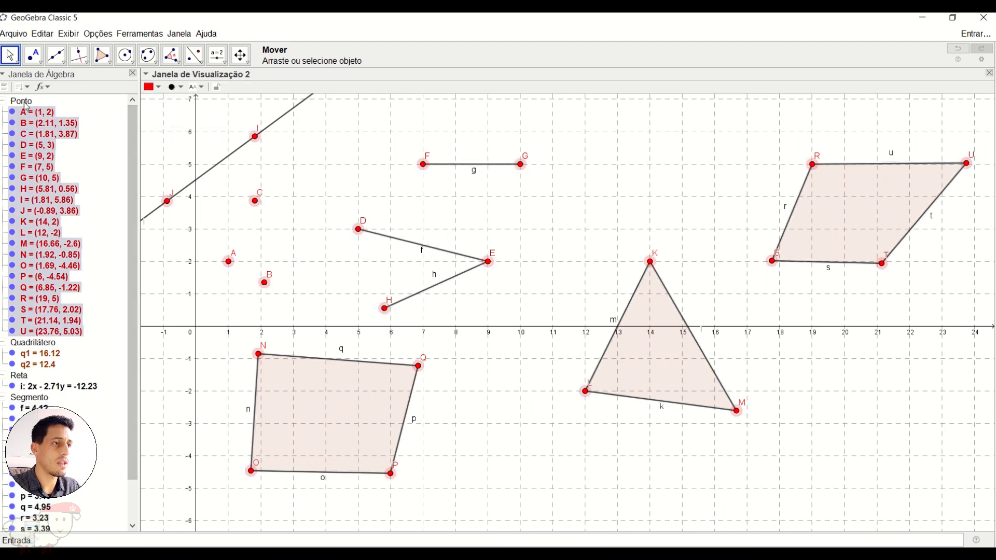
left_click(283, 244)
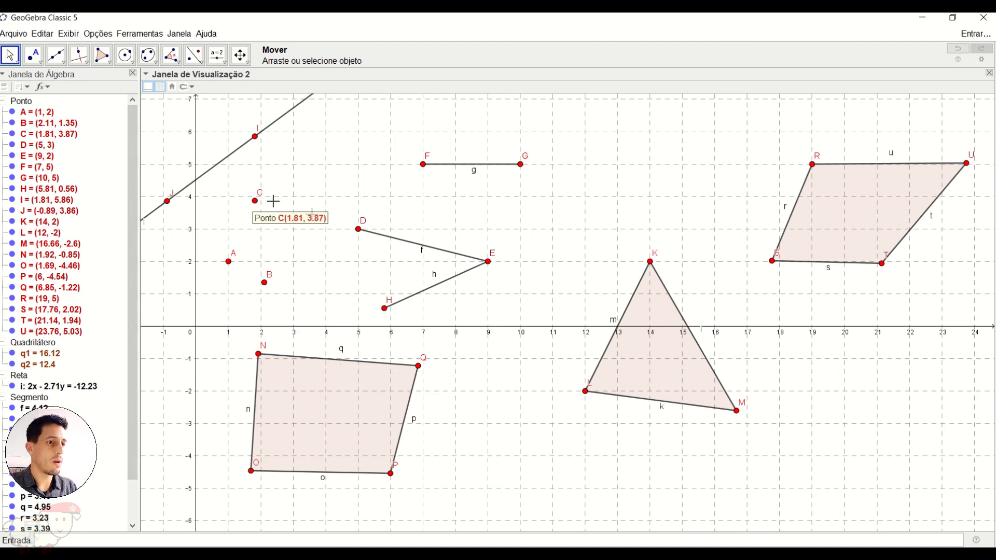
left_click(18, 100)
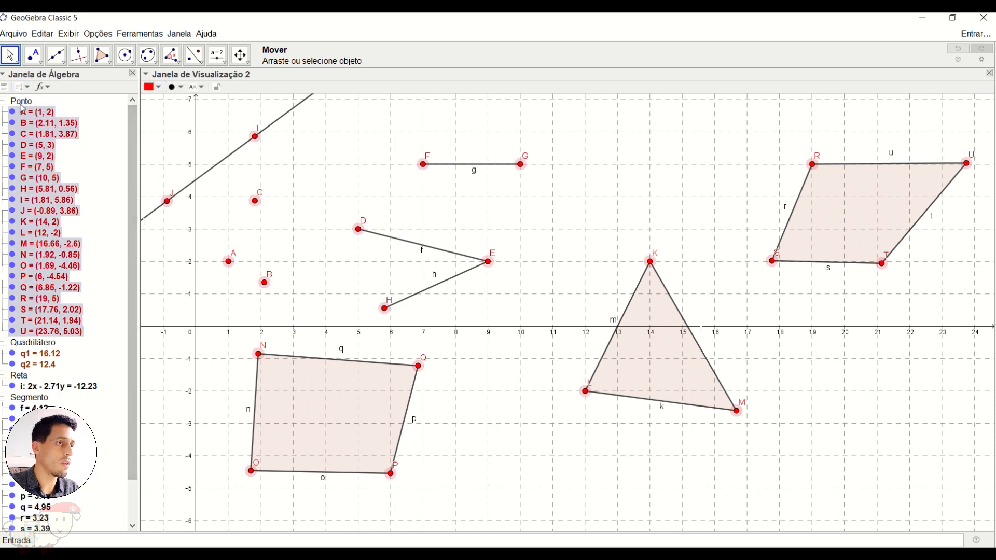
left_click(42, 345)
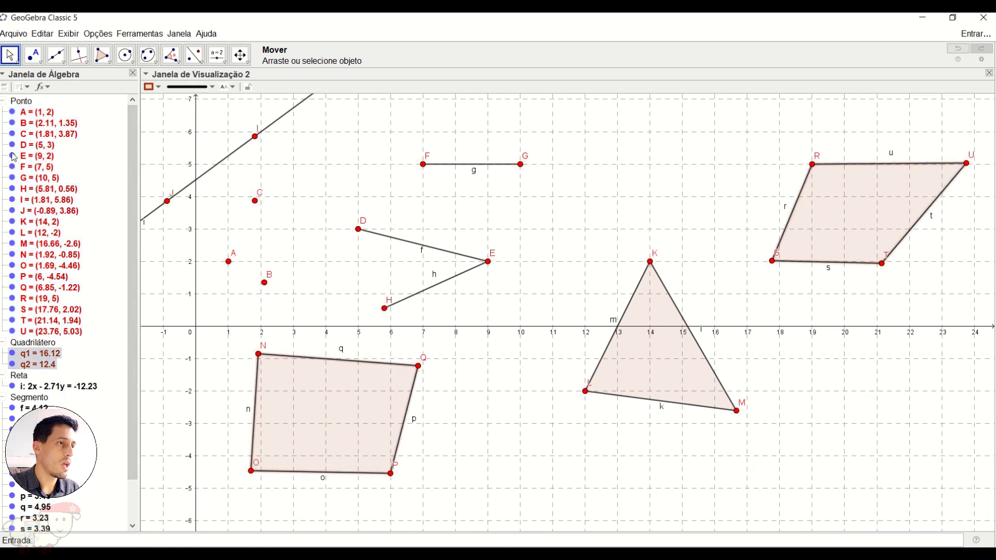
left_click(22, 103)
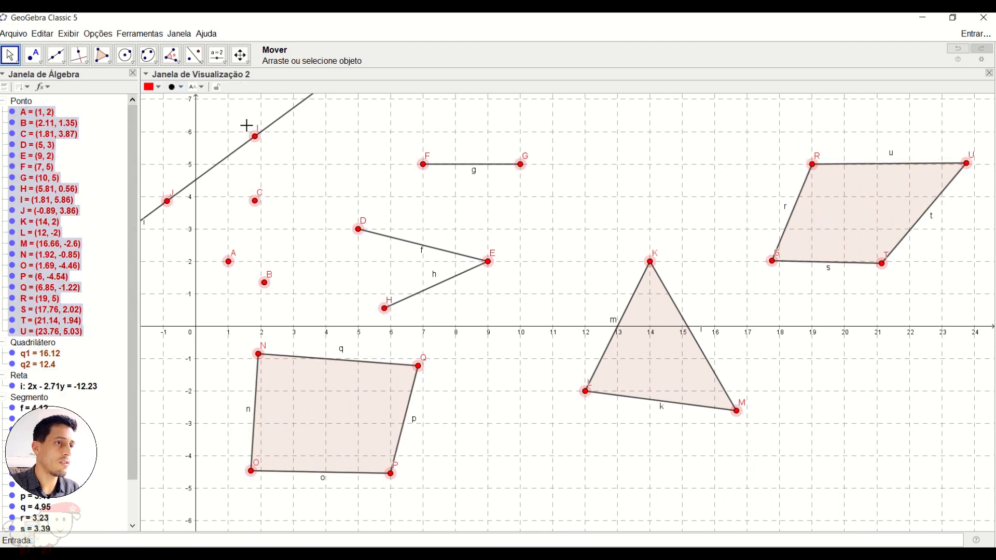
Hide and show the style bar of Janela de Visualização 2, leaving it displayed.
left_click(148, 76)
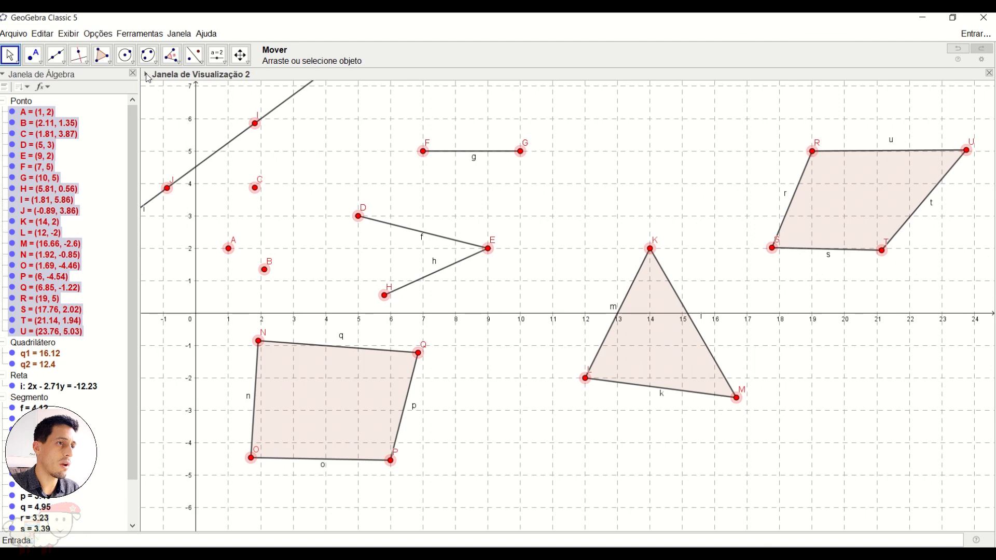
left_click(147, 76)
left_click(148, 76)
left_click(148, 76)
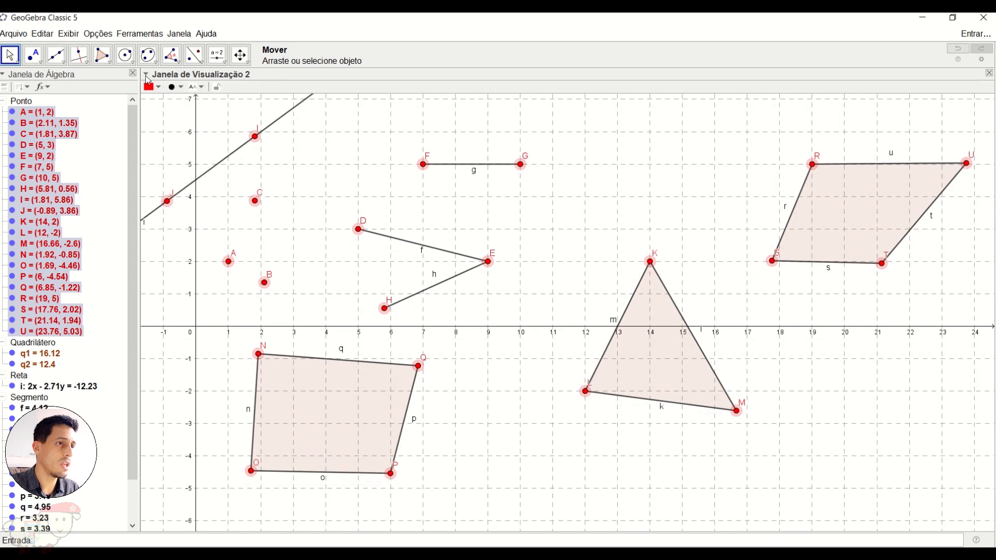
Recolour all selected points blue and try out the opacity setting.
left_click(159, 88)
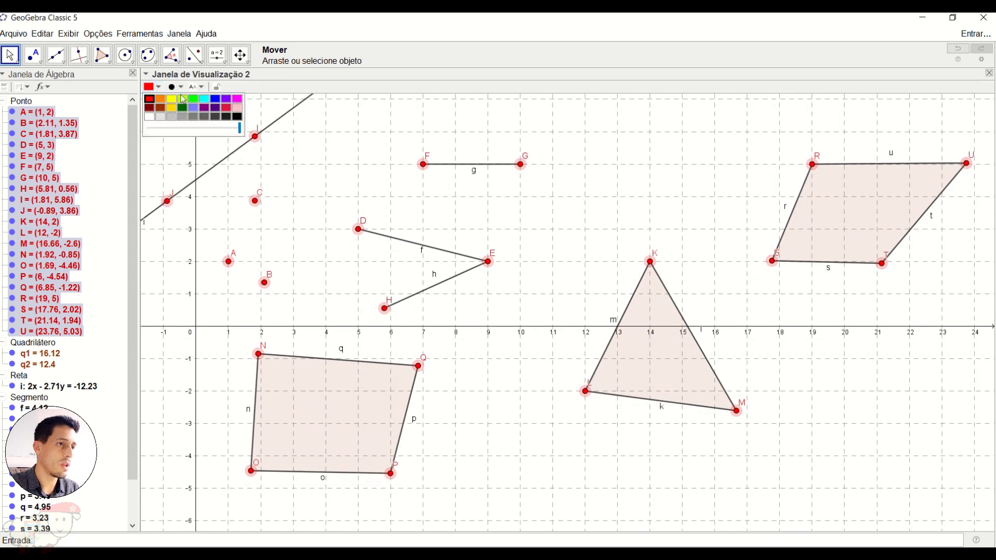
left_click(216, 100)
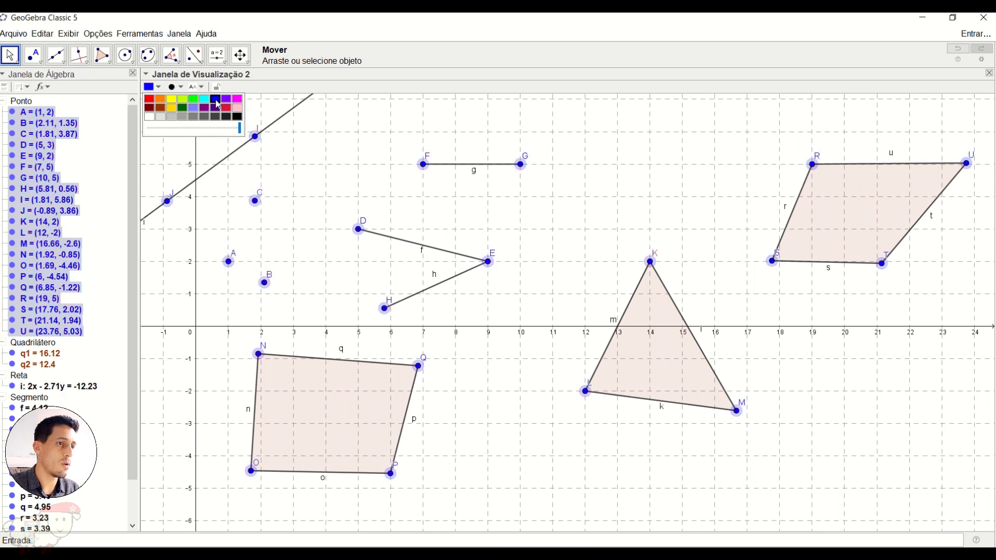
left_click(226, 99)
left_click(215, 99)
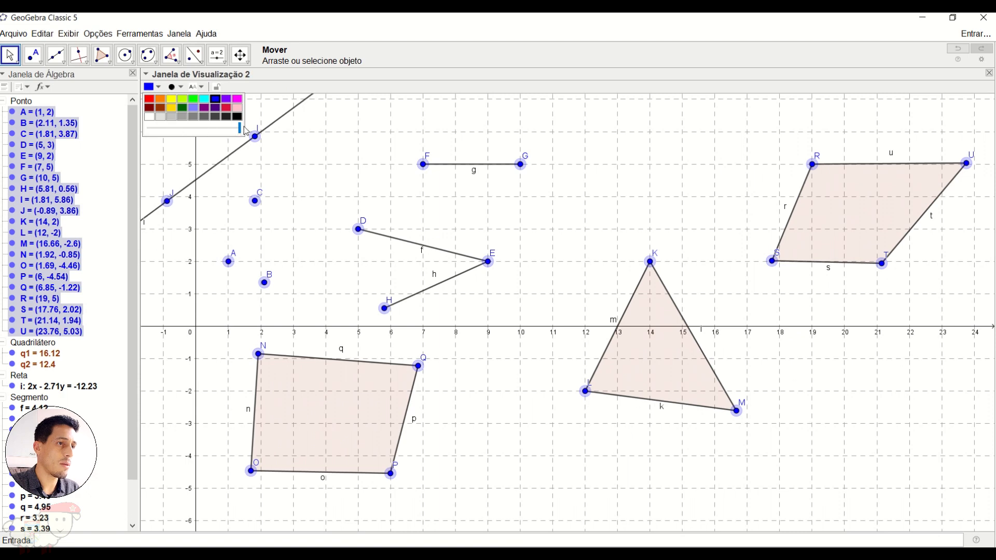
left_click_drag(146, 134, 249, 130)
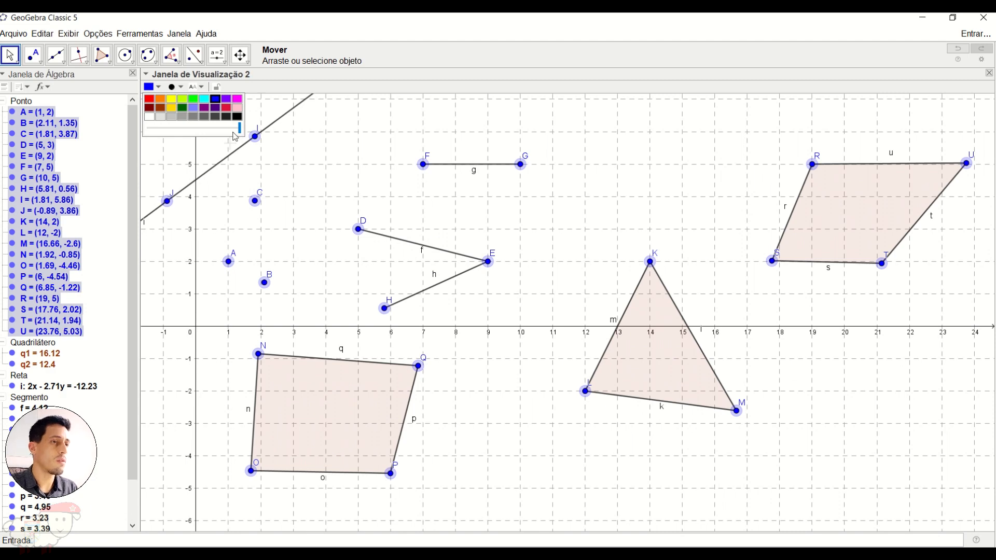
left_click(272, 84)
Try the hollow circle and filled diamond styles on all points, restore the filled dot and clear the selection.
left_click(174, 89)
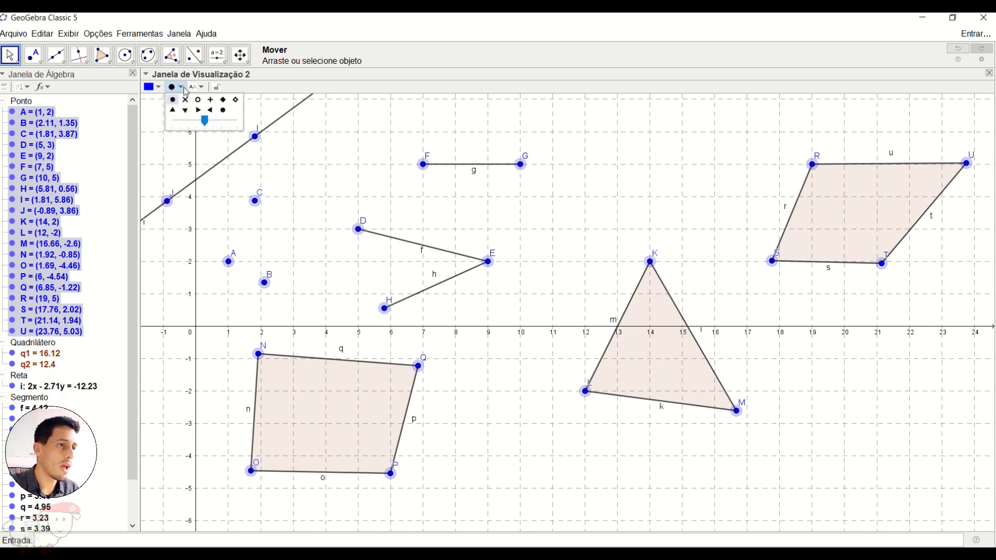
mouse_move(207, 121)
left_mouse_down()
mouse_move(230, 124)
mouse_move(174, 121)
mouse_move(204, 120)
left_mouse_up()
left_click(197, 101)
left_click(223, 99)
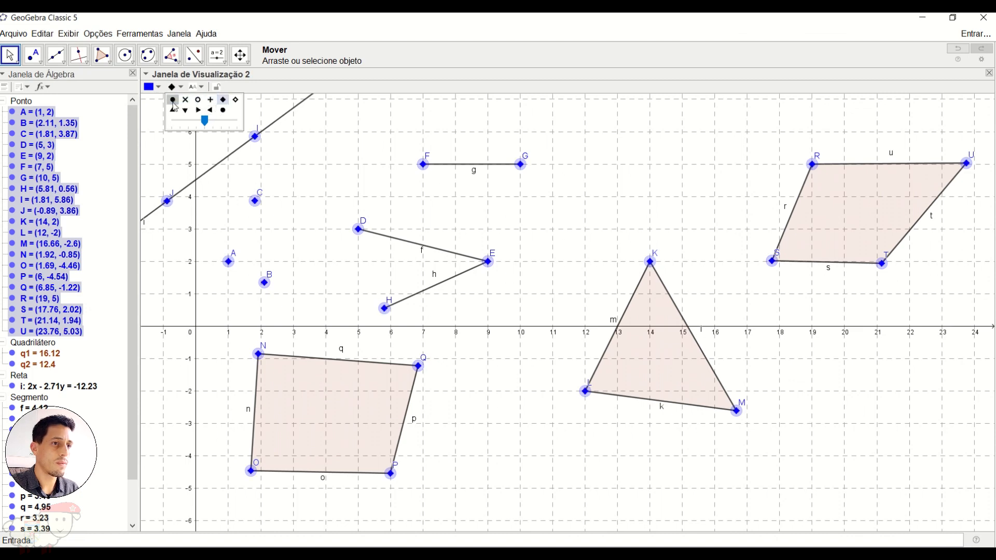
left_click(173, 101)
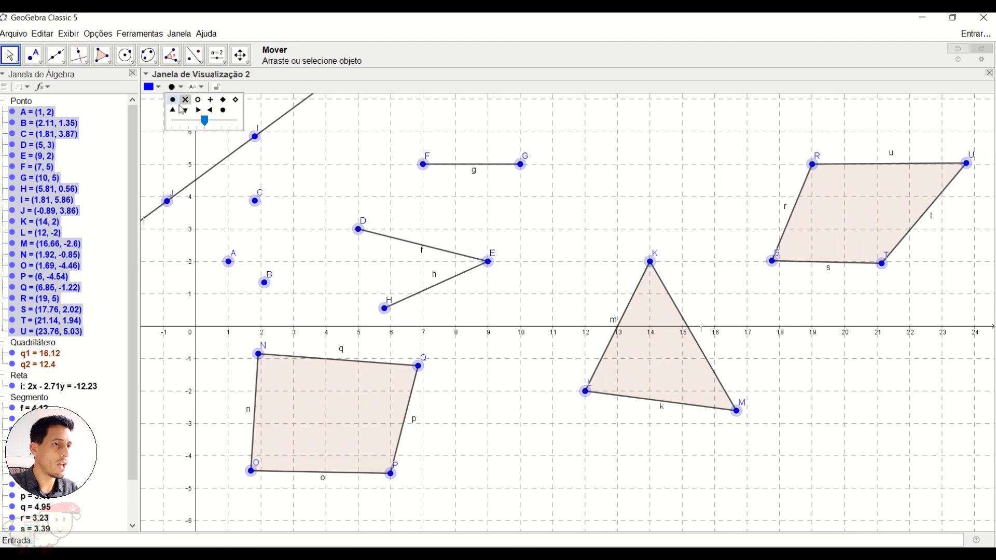
left_click(303, 159)
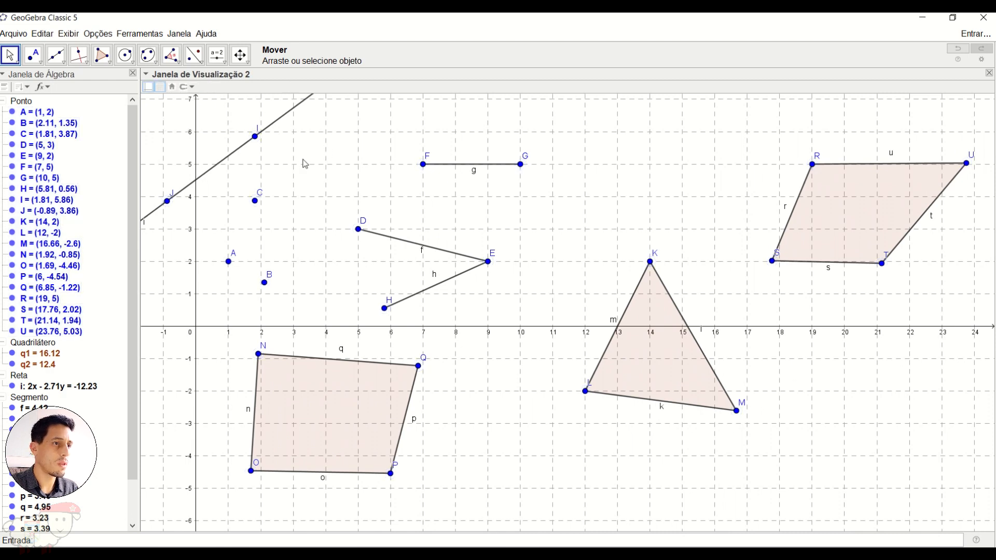
Recolour both quadrilaterals bright green and slightly increase the opacity of their fill.
left_click(41, 345)
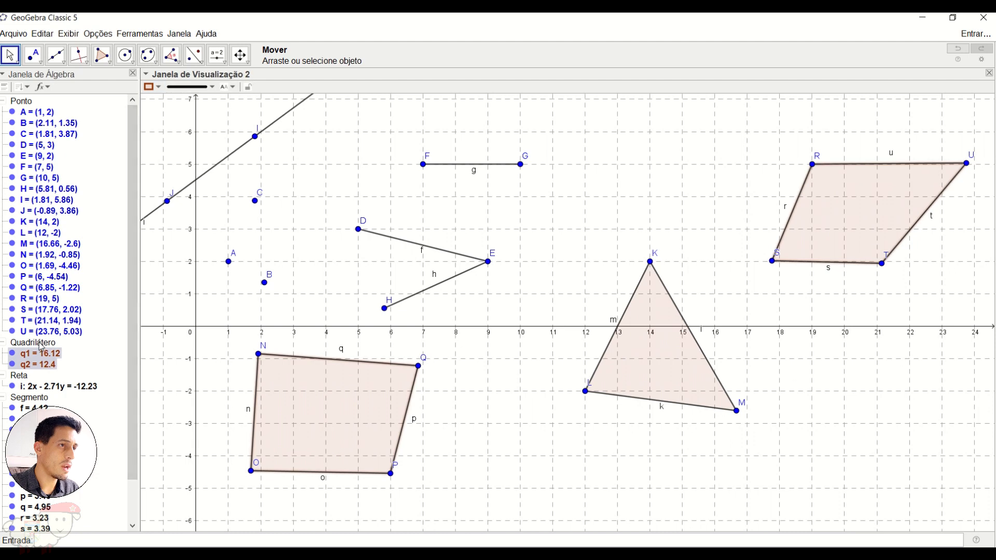
left_click(152, 86)
left_click(194, 101)
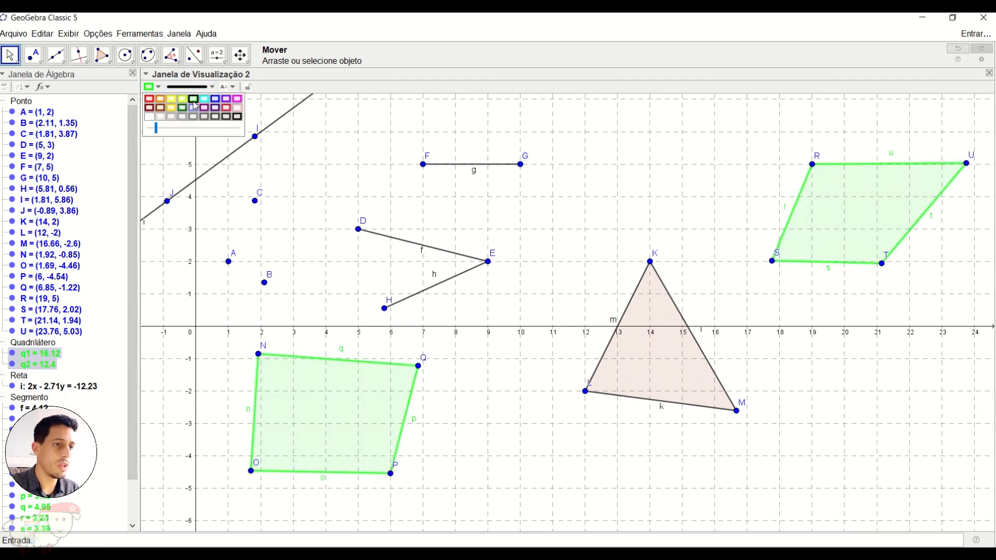
mouse_move(156, 128)
left_mouse_down()
mouse_move(235, 128)
mouse_move(144, 131)
mouse_move(242, 139)
mouse_move(149, 133)
mouse_move(224, 136)
mouse_move(167, 132)
left_mouse_up()
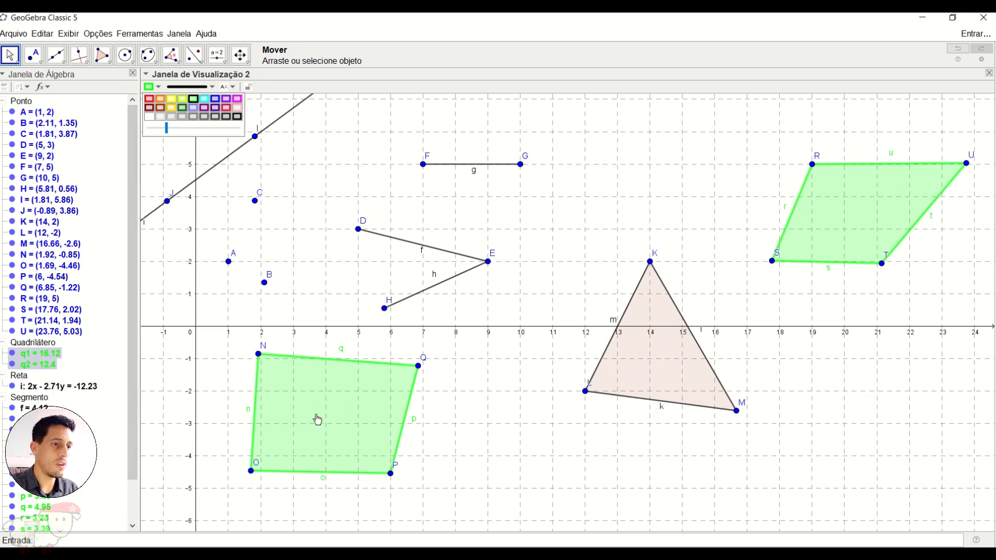
Recolour all segments black, including the sides of the quadrilaterals, and clear the selection.
left_click(449, 453)
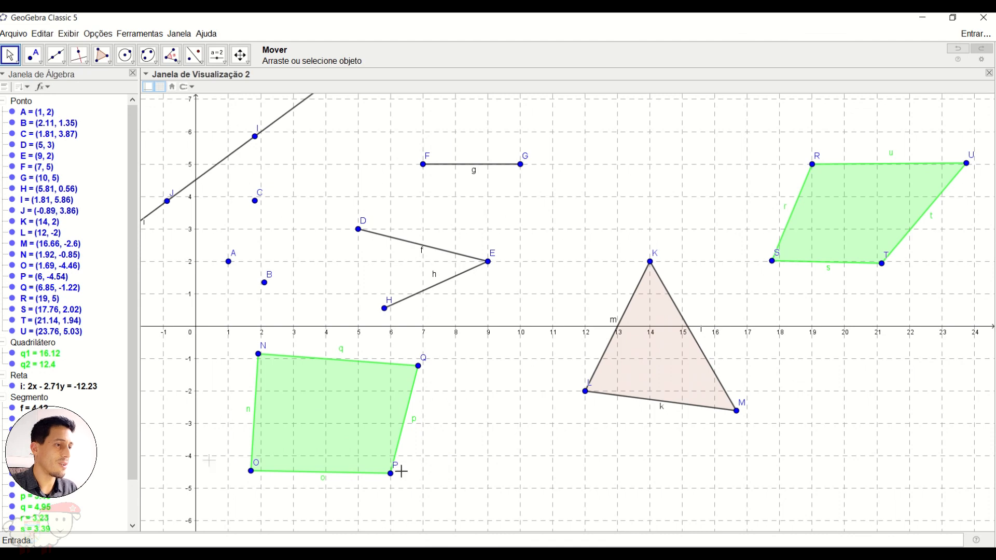
left_click(41, 401)
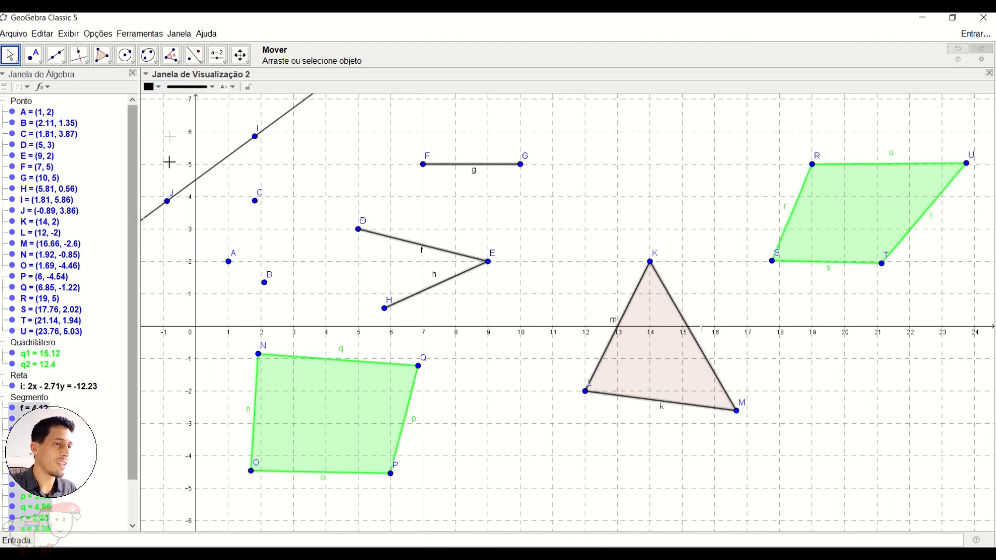
left_click(158, 88)
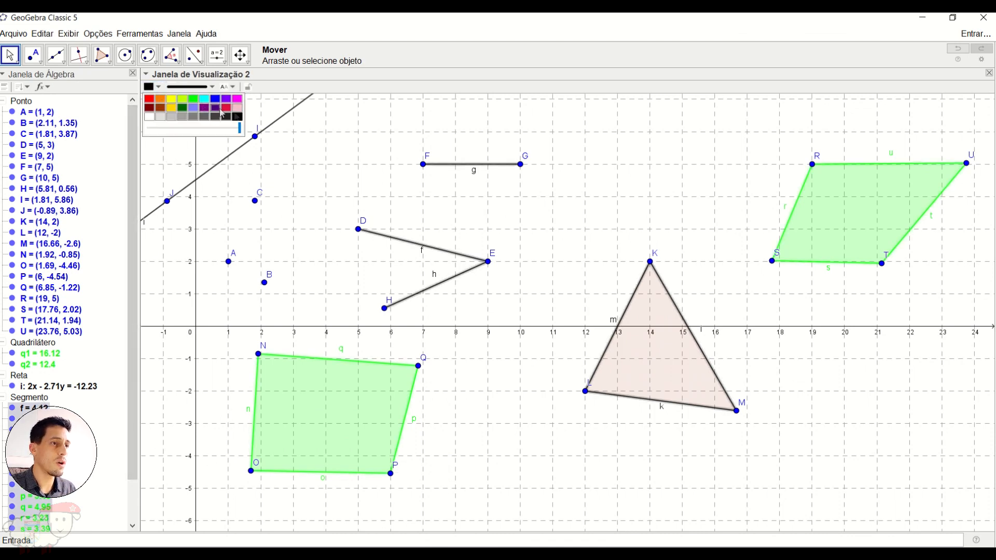
left_click(239, 117)
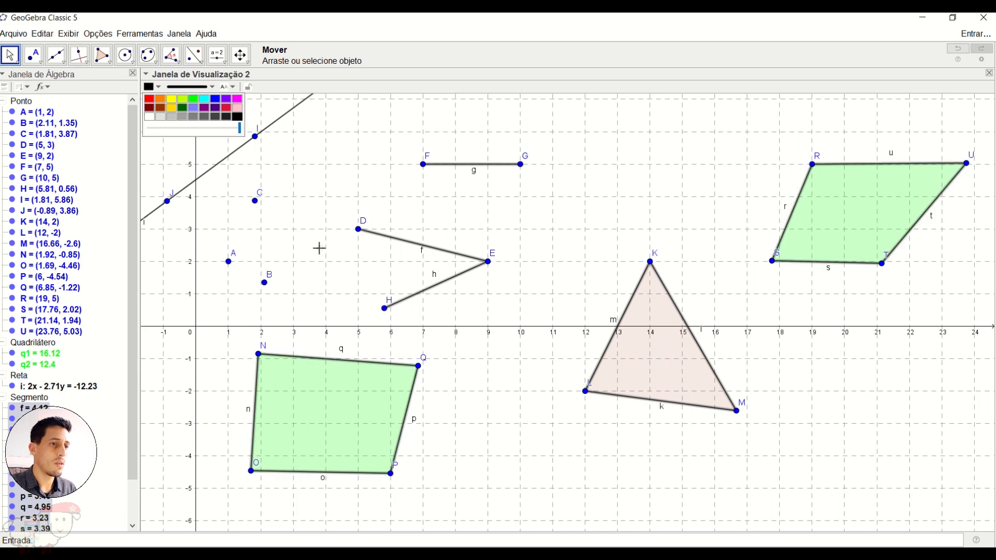
left_click(286, 302)
Recolour both quadrilaterals blue.
left_click(309, 425)
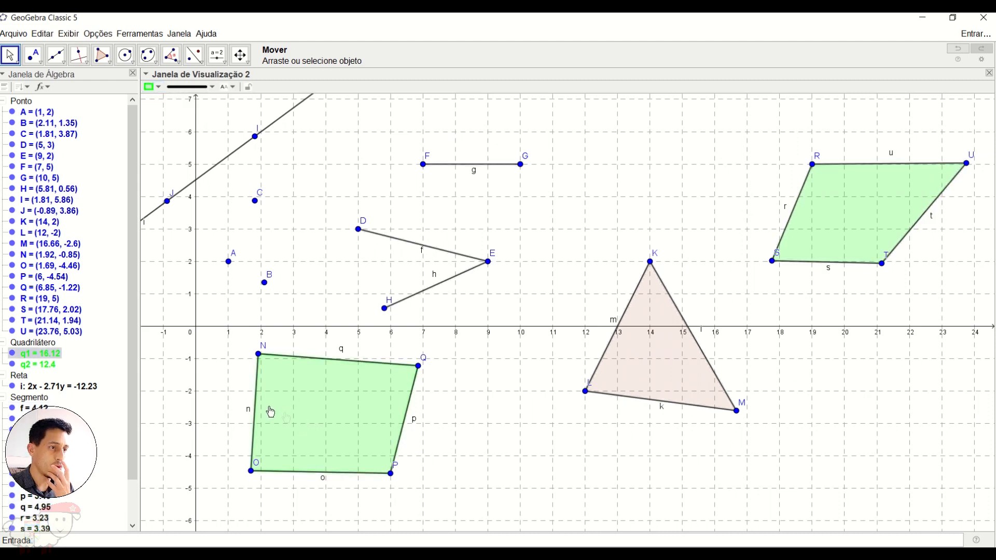
left_click(39, 364, "ctrl")
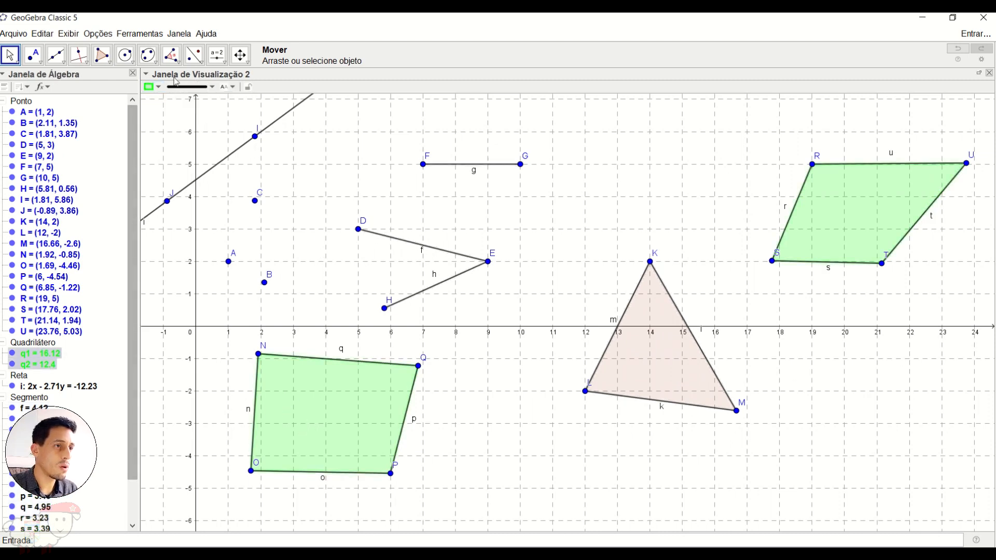
left_click(152, 87)
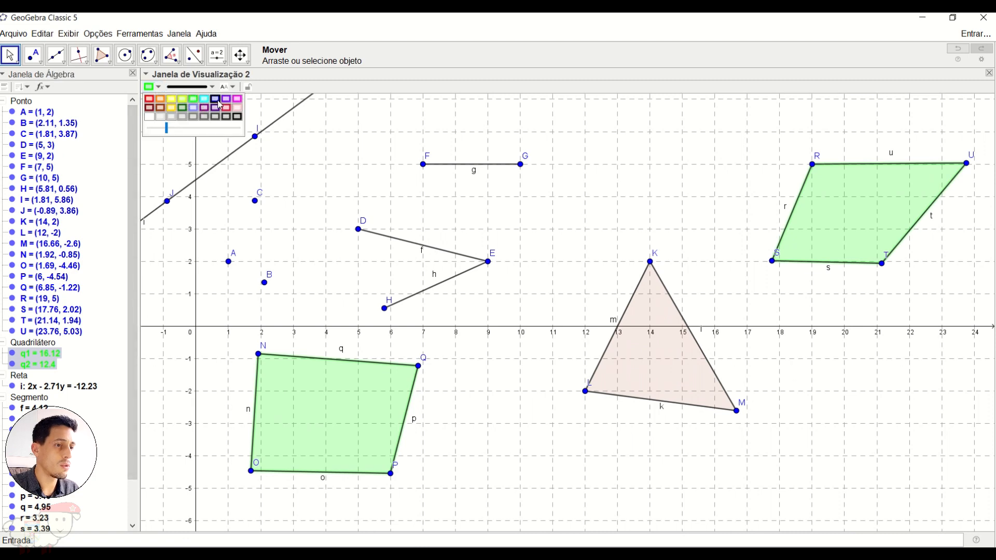
left_click(217, 100)
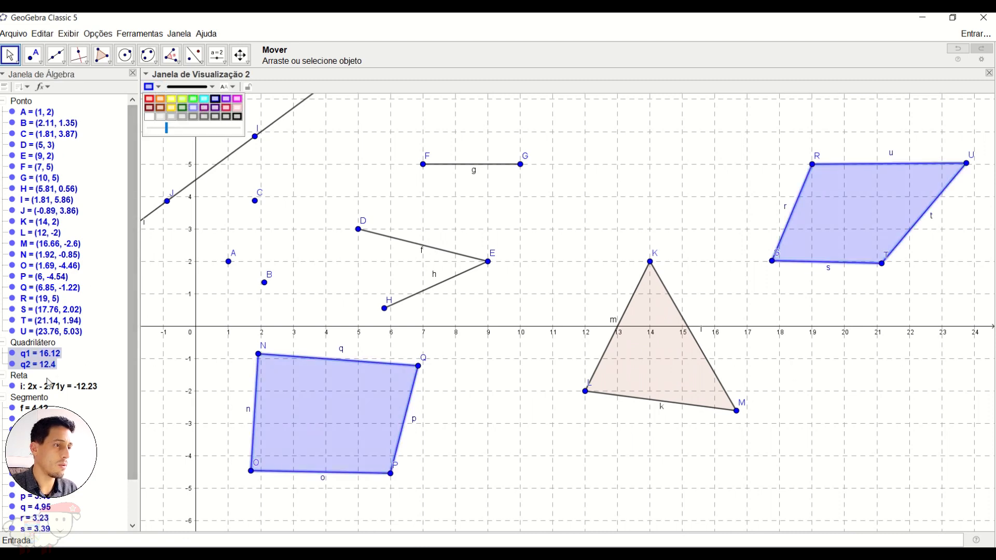
Set the colour of every segment in the Segmento group to black and clear the selection.
left_click(32, 398)
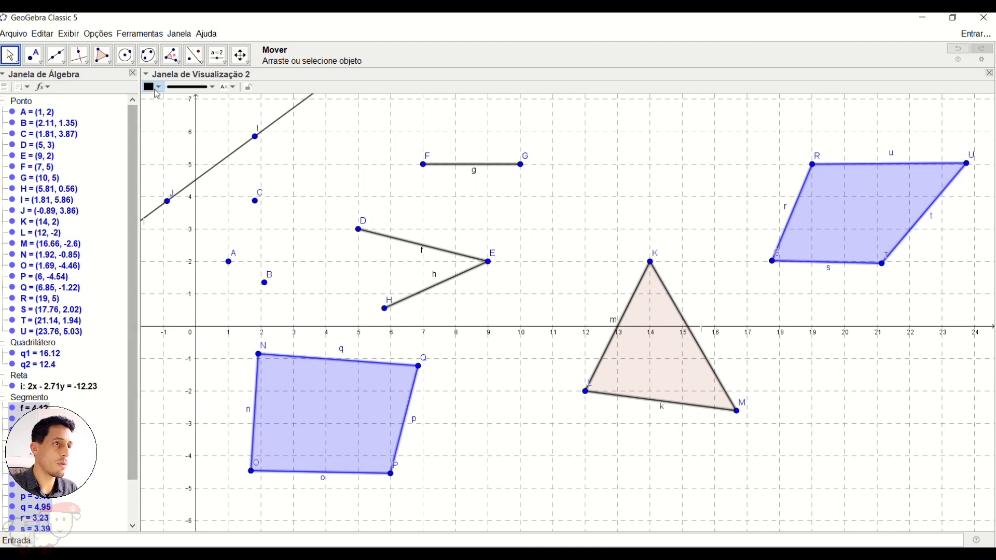
left_click(156, 90)
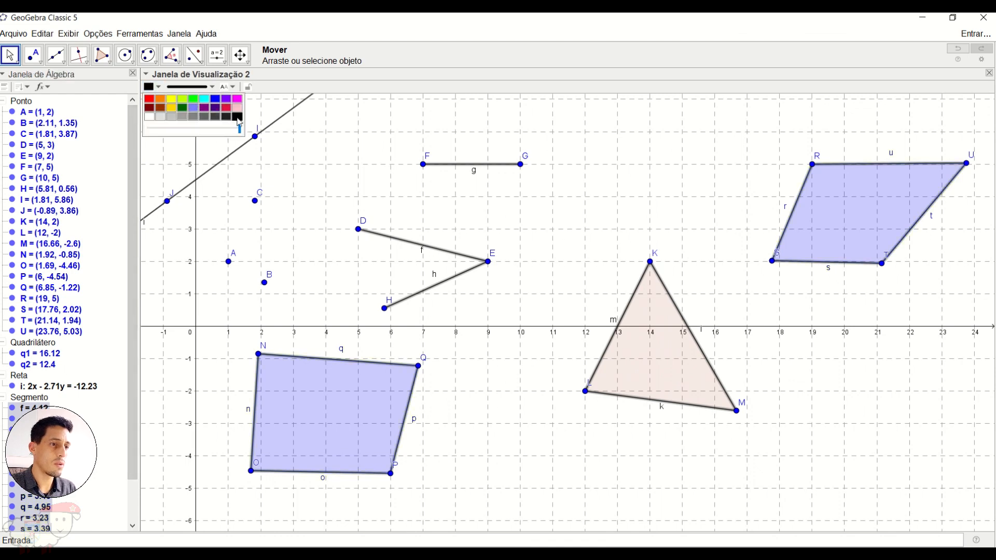
left_click(449, 462)
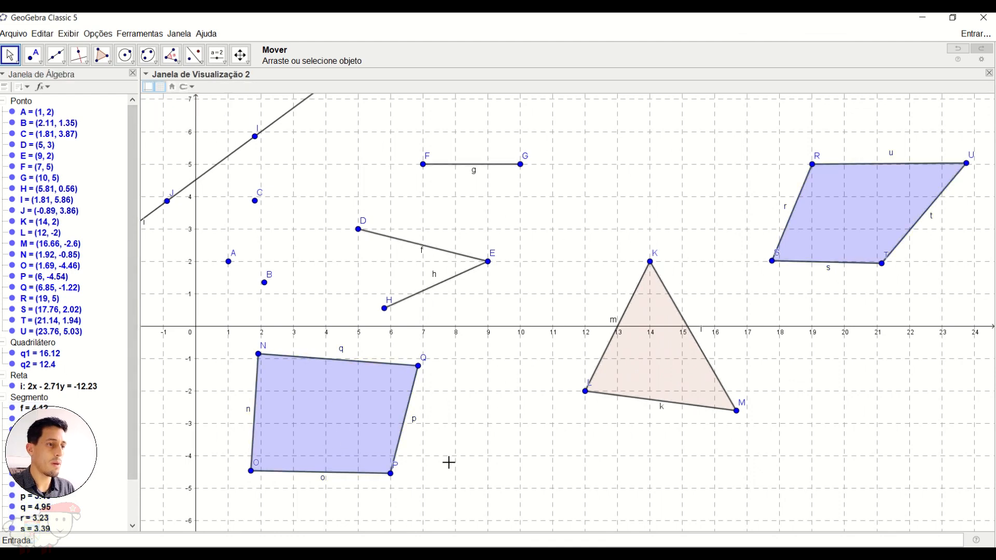
Recolour all points red and clear the selection.
left_click(22, 101)
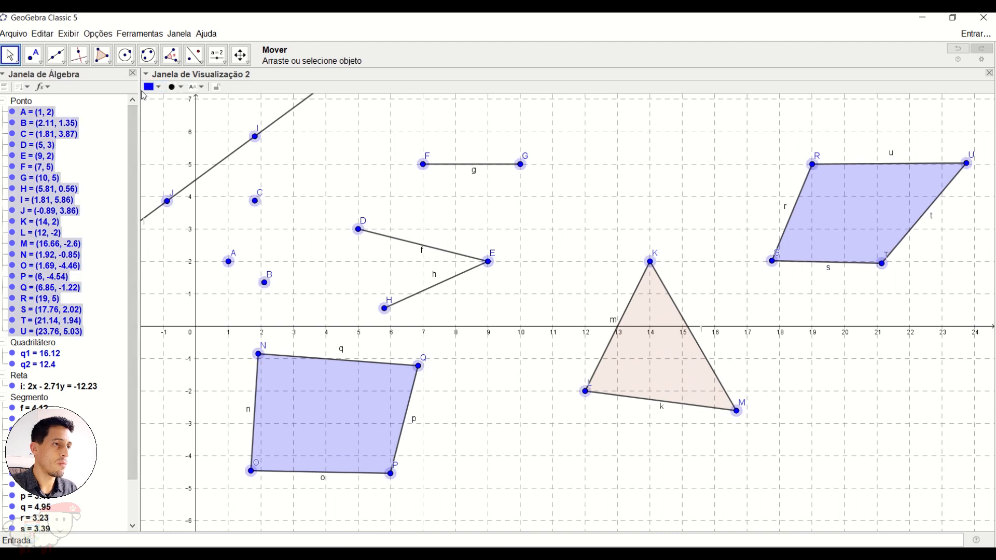
left_click(150, 88)
left_click(148, 103)
left_click(479, 432)
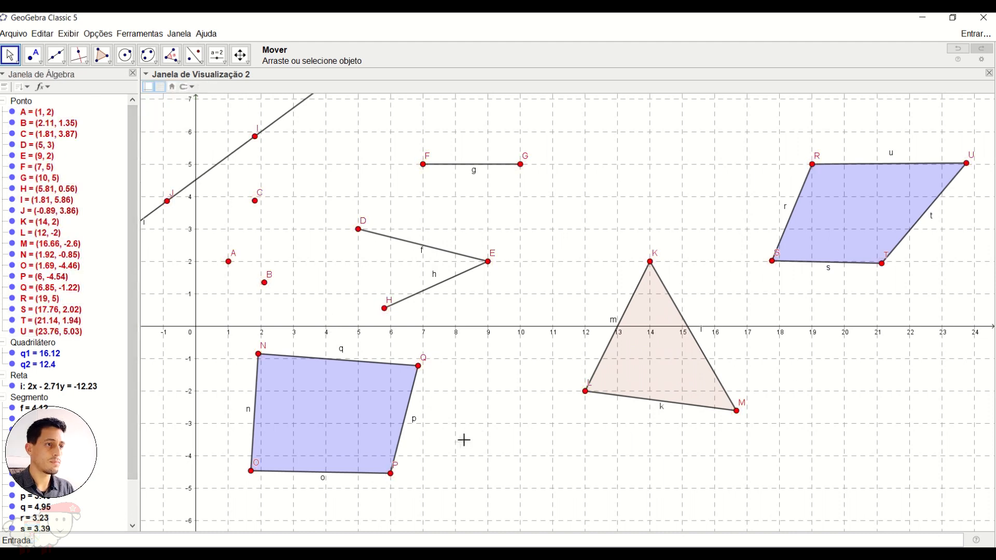
Toggle the labels of all points off, on and off again, leaving them hidden.
left_click(27, 104)
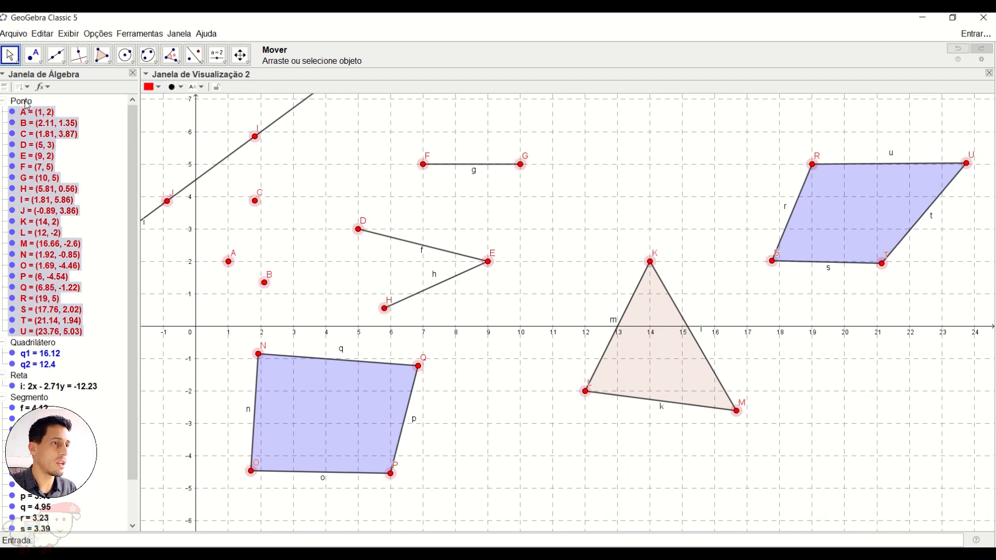
right_click(27, 103)
right_click(18, 105)
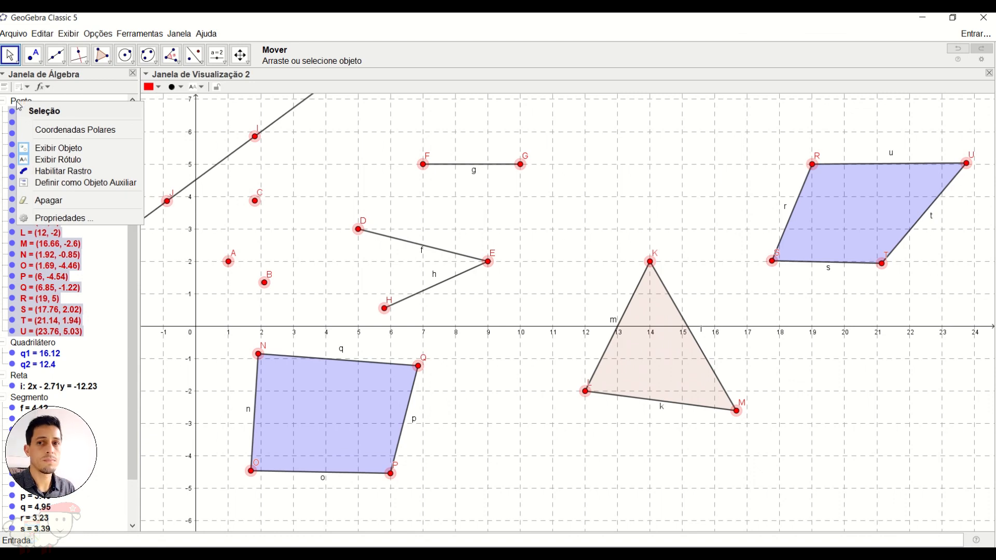
left_click(58, 160)
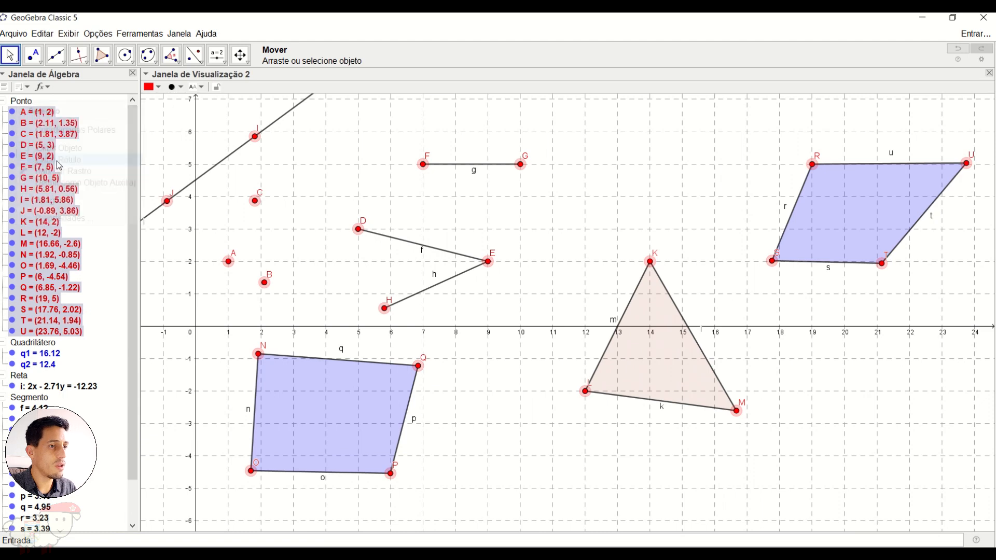
right_click(22, 104)
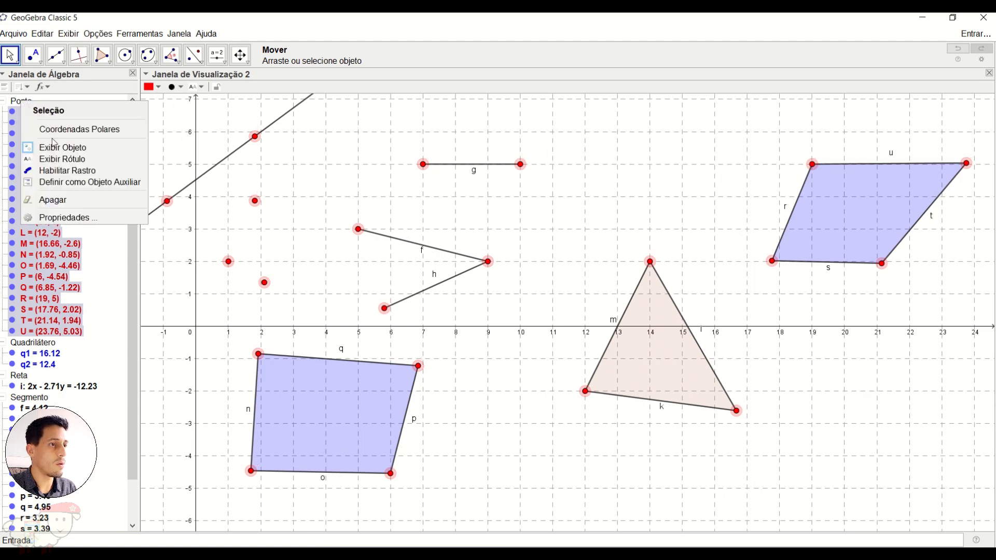
left_click(59, 159)
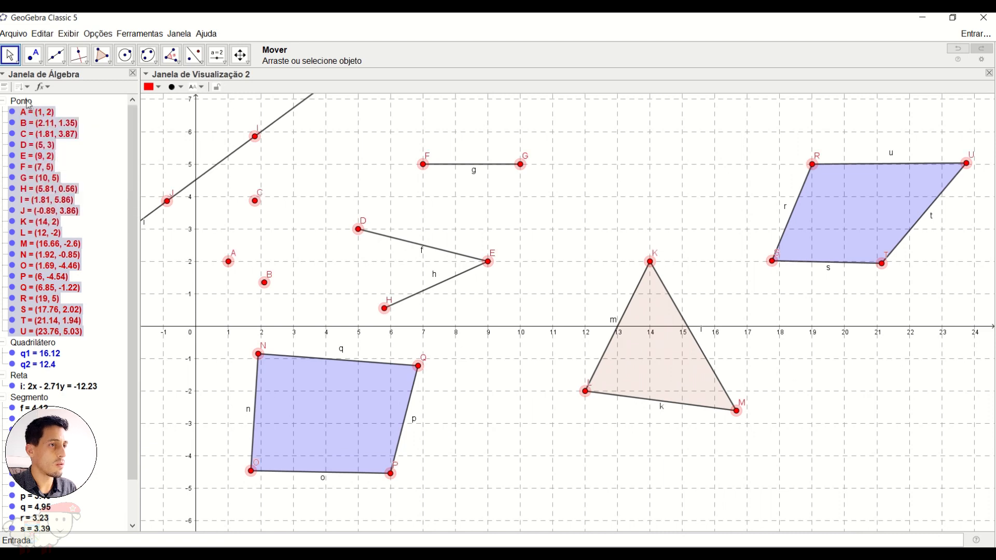
right_click(28, 103)
left_click(57, 160)
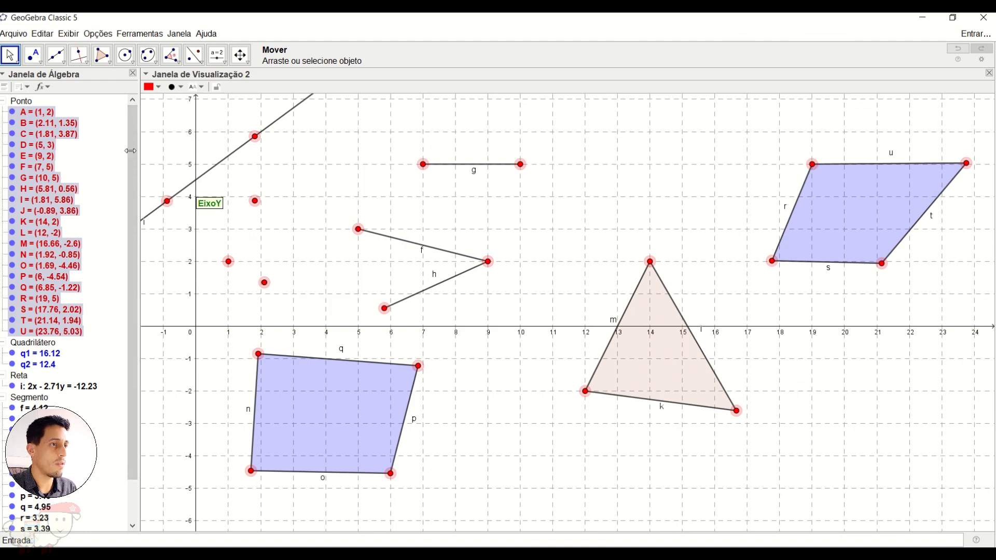
Hide all point objects from the graphics view and display them again.
right_click(22, 106)
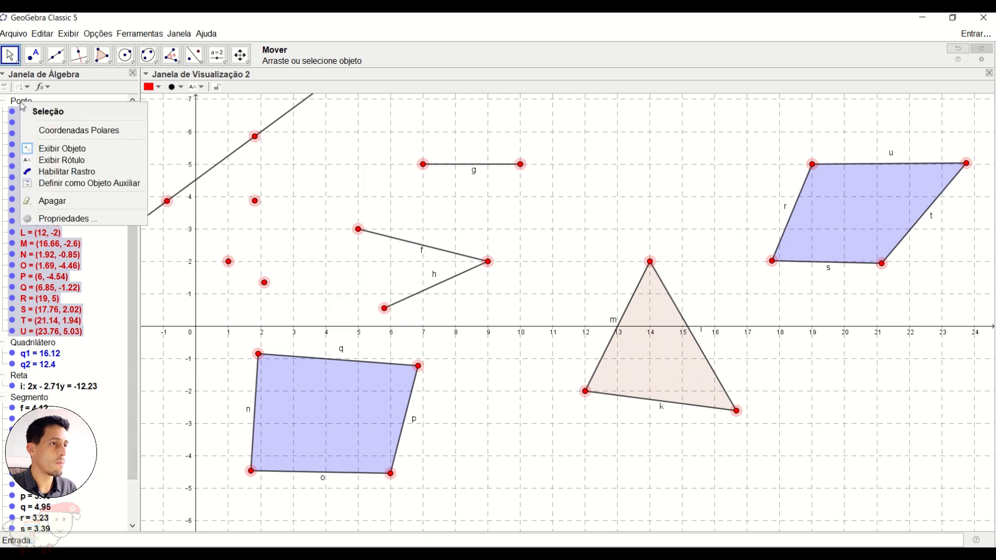
left_click(69, 150)
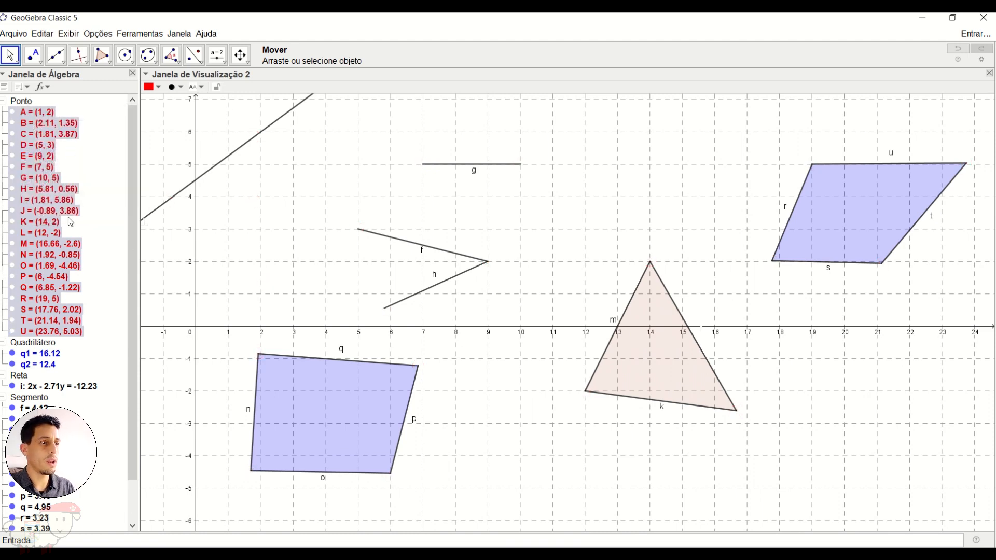
right_click(44, 134)
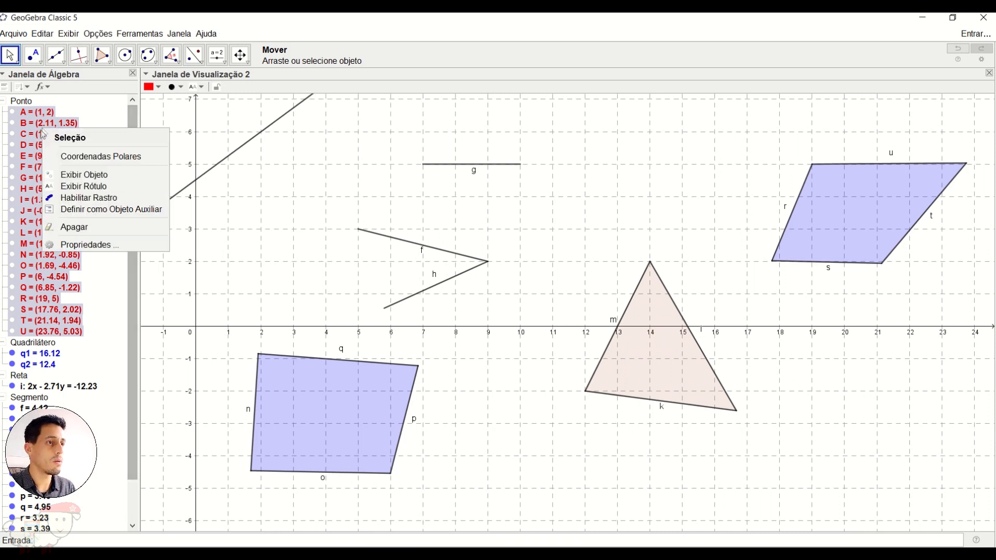
left_click(63, 175)
right_click(31, 136)
left_click(55, 179)
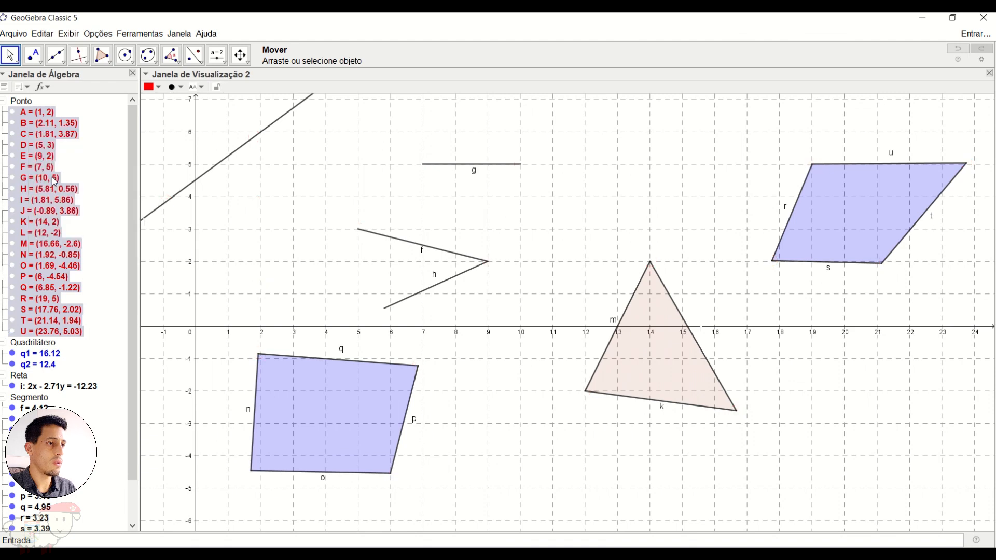
right_click(50, 122)
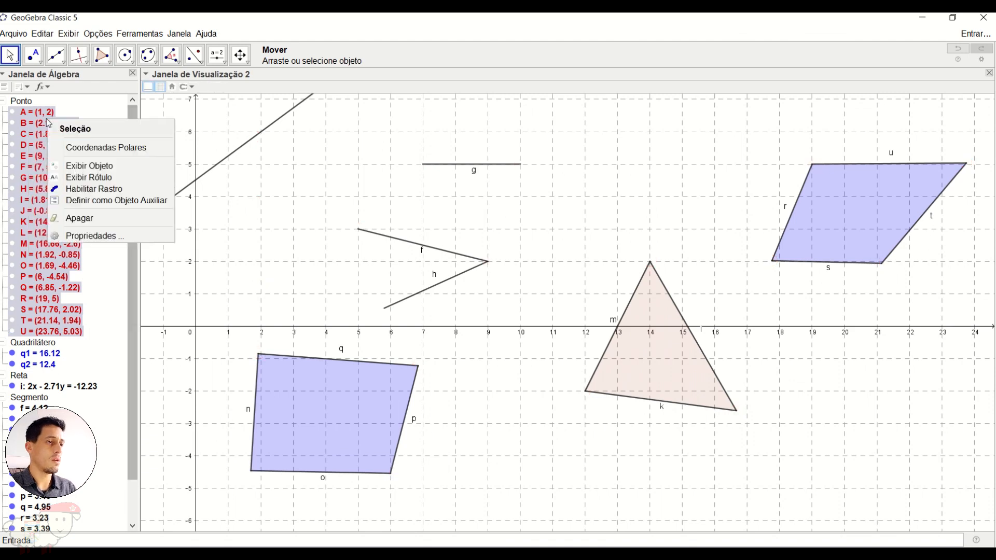
left_click(68, 171)
Move point D to about (4.64, 3.66) and clear the selection.
left_click(322, 202)
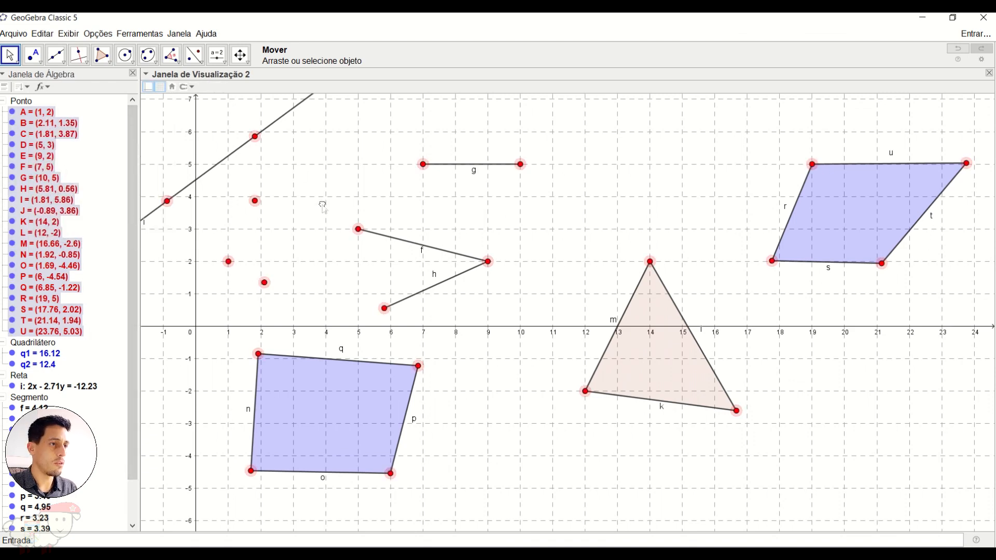
left_click_drag(358, 228, 348, 211)
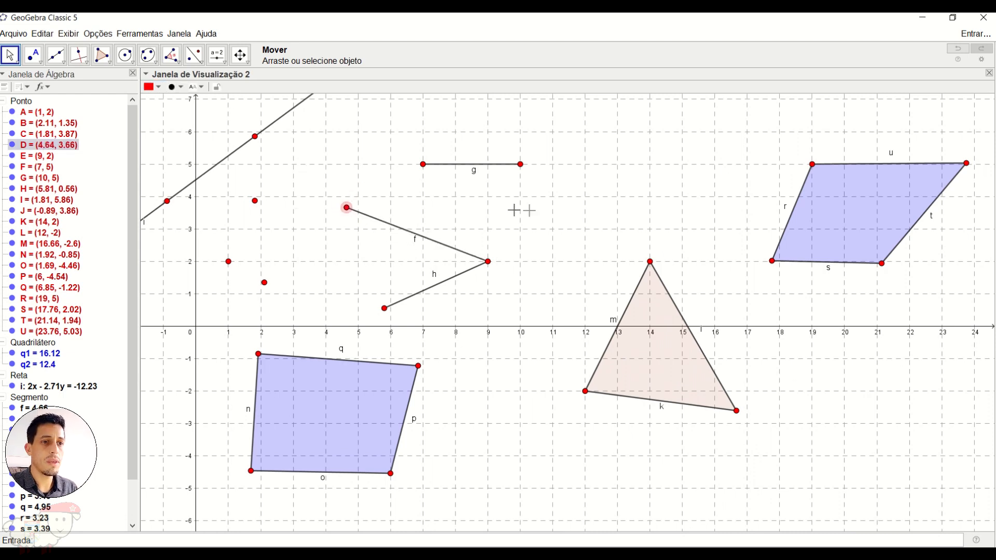
left_click(515, 209)
Recolour the triangle bright green and slightly increase the opacity of its fill.
left_click(659, 378)
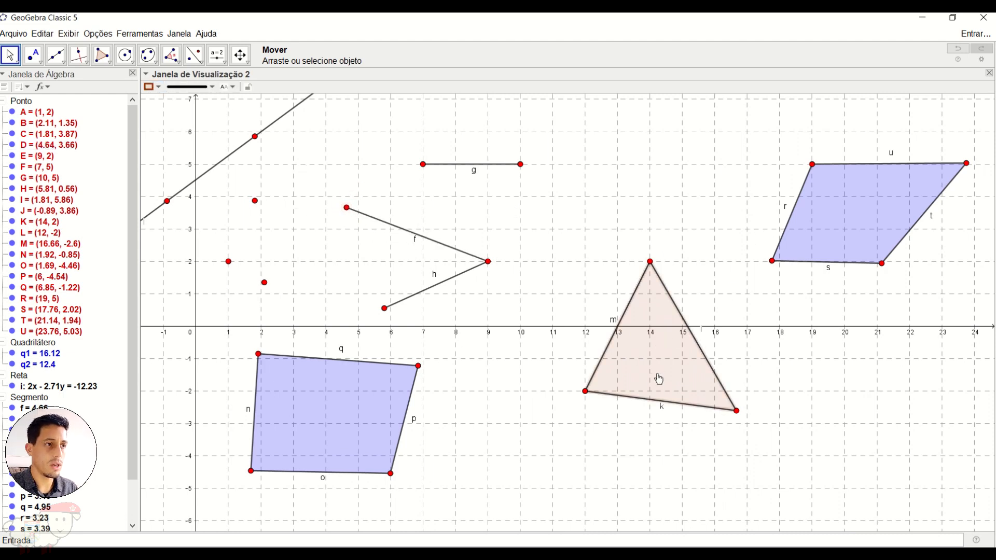
left_click(149, 86)
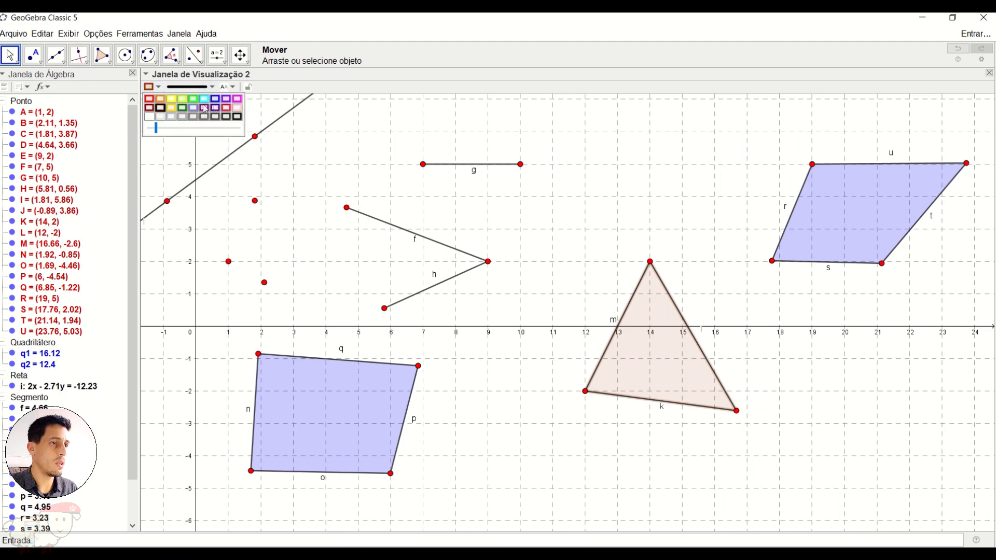
left_click(193, 98)
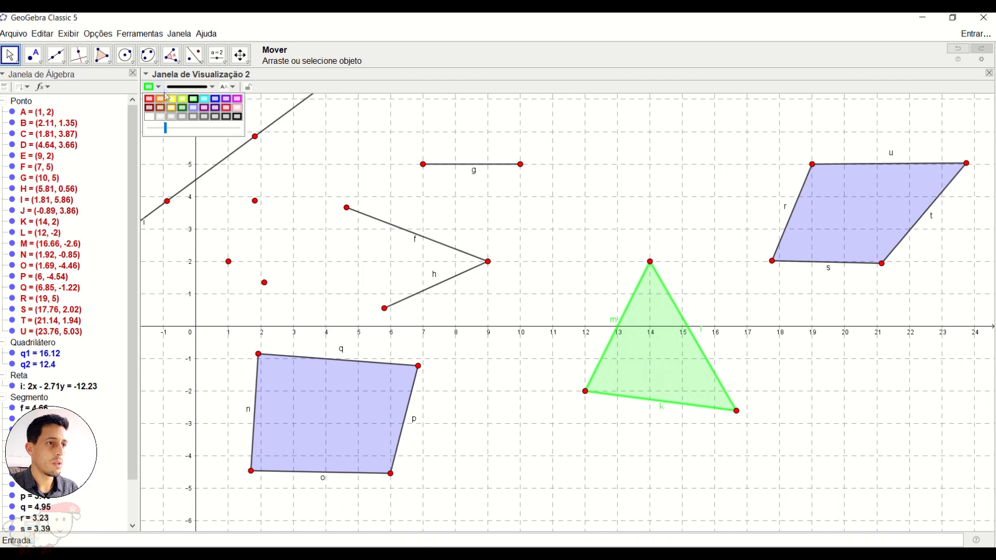
Reduce the triangle's outline thickness and move the whole triangle so that vertex K sits at about (12.79, 1.5).
left_click(190, 86)
mouse_move(187, 165)
left_mouse_down()
mouse_move(171, 164)
mouse_move(203, 164)
mouse_move(182, 163)
left_mouse_up()
left_click(601, 234)
mouse_move(673, 359)
left_mouse_down()
mouse_move(550, 349)
mouse_move(643, 442)
mouse_move(605, 404)
mouse_move(653, 361)
left_mouse_up()
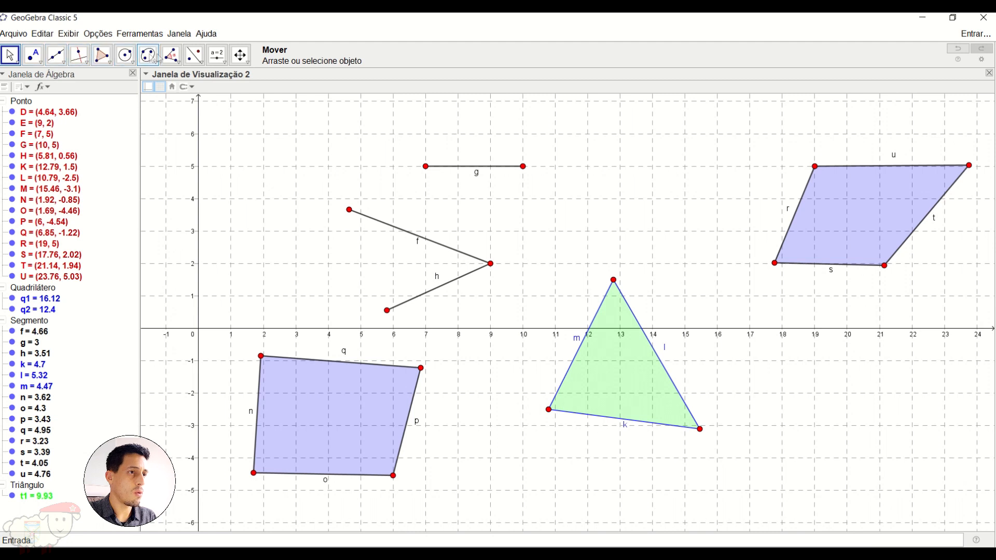
Mark all interior angles of the green triangle with the Ângulo tool.
left_click(179, 63)
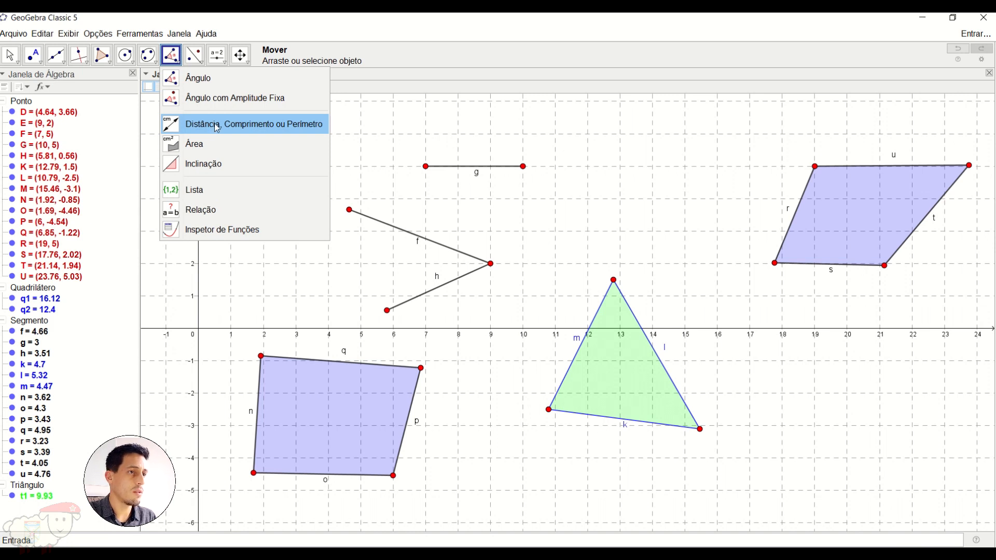
left_click(198, 78)
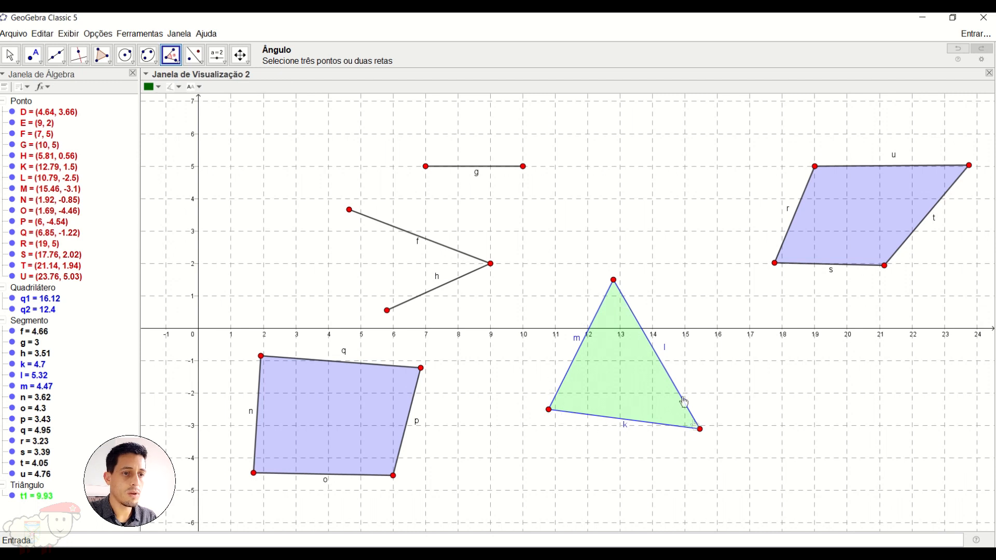
left_click(620, 380)
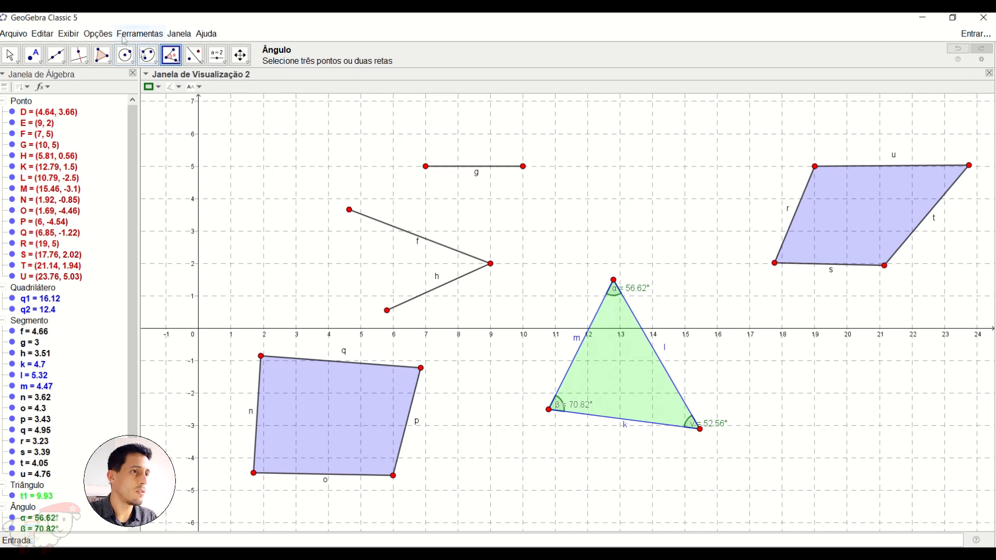
Set the interface font size to 20 pt.
left_click(101, 34)
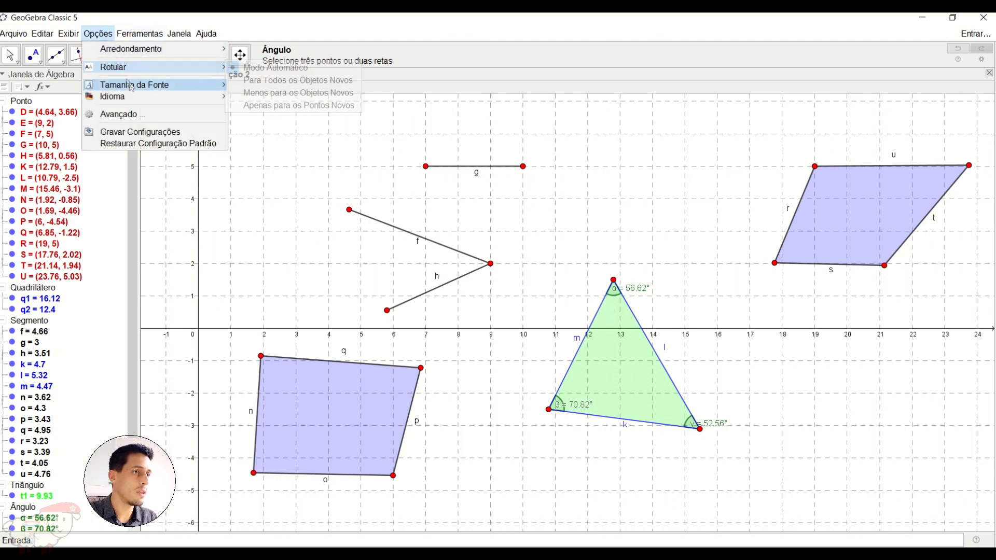
mouse_move(139, 90)
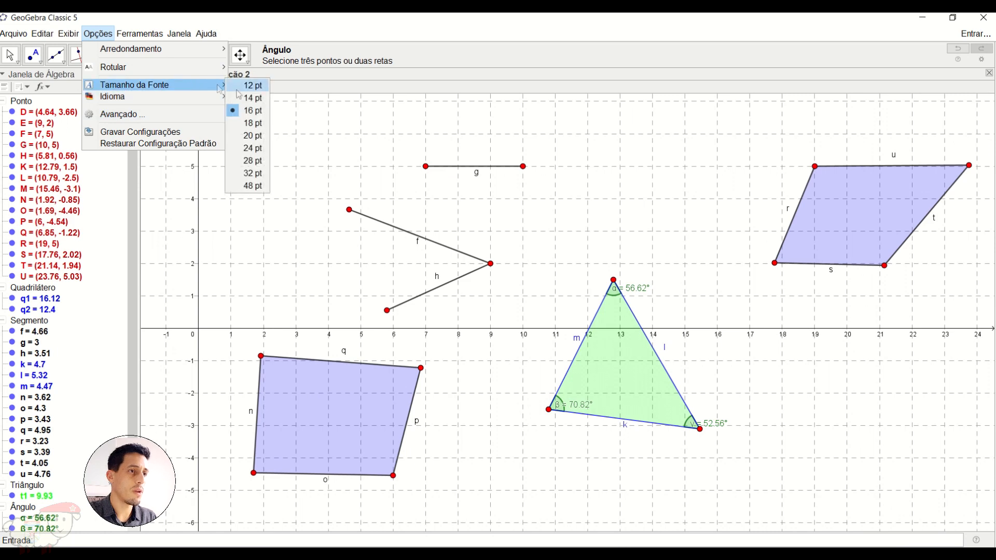
left_click(261, 138)
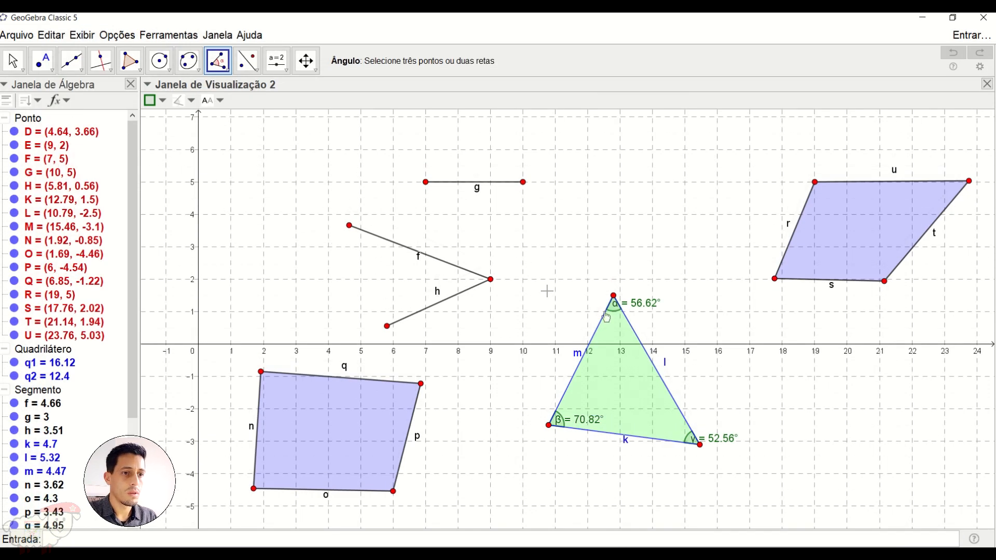
Move the green triangle so that L sits at about (10.58, -1.95), and reposition vertex K at about (13.89, 1.86).
key("Escape")
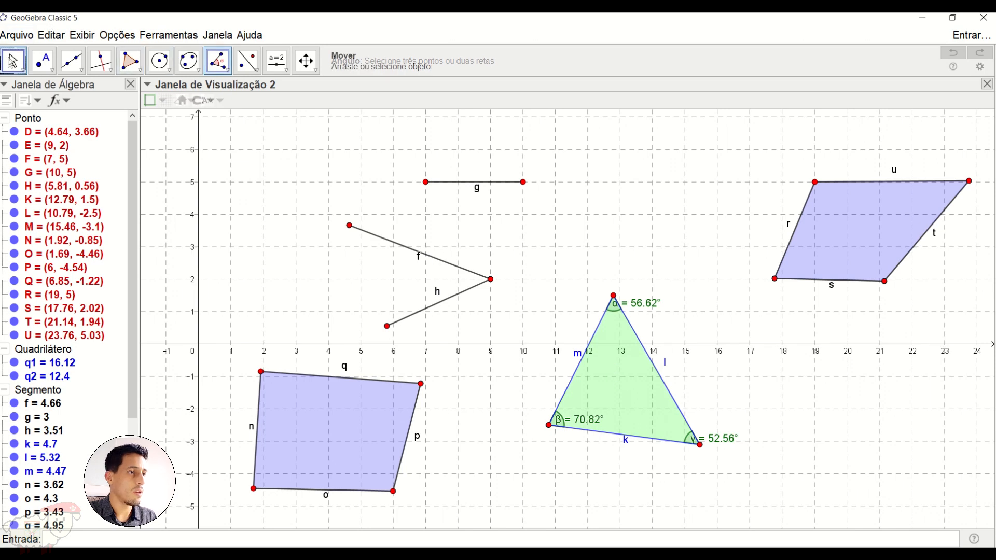
left_click_drag(628, 395, 621, 375)
left_click(218, 186)
left_click_drag(607, 279, 653, 293)
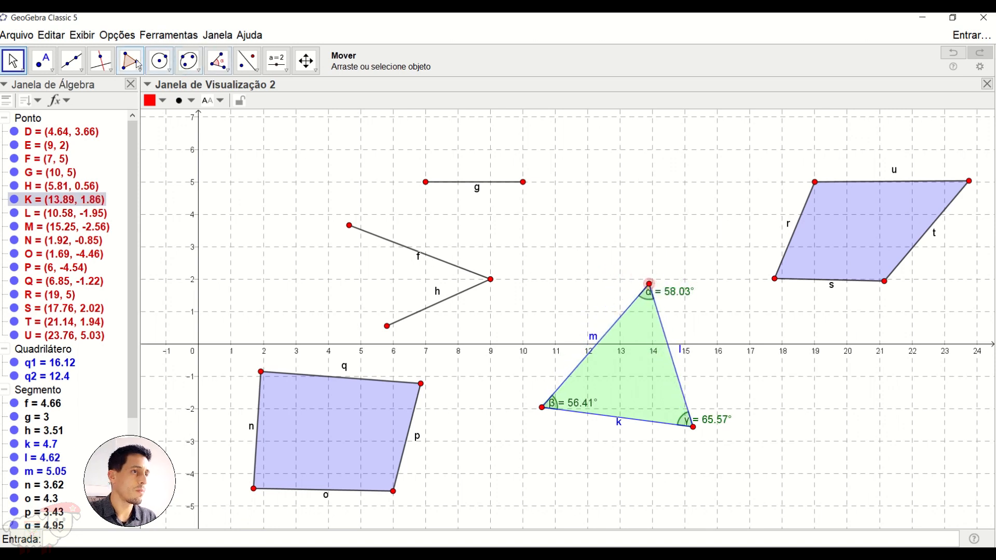
Mark all interior angles of both blue quadrilaterals with the Ângulo tool.
left_click(218, 65)
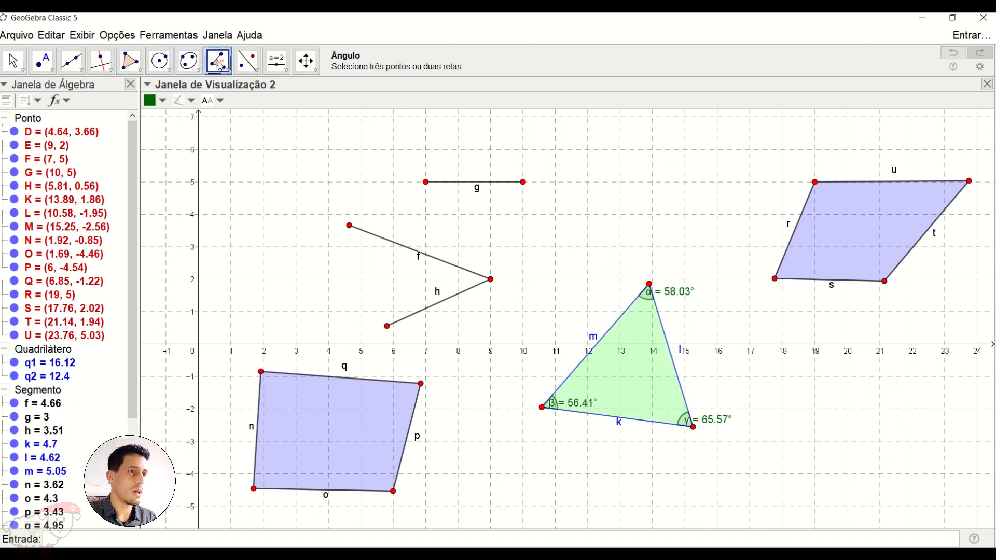
left_click(218, 64)
left_click(220, 88)
left_click(331, 423)
left_click(847, 243)
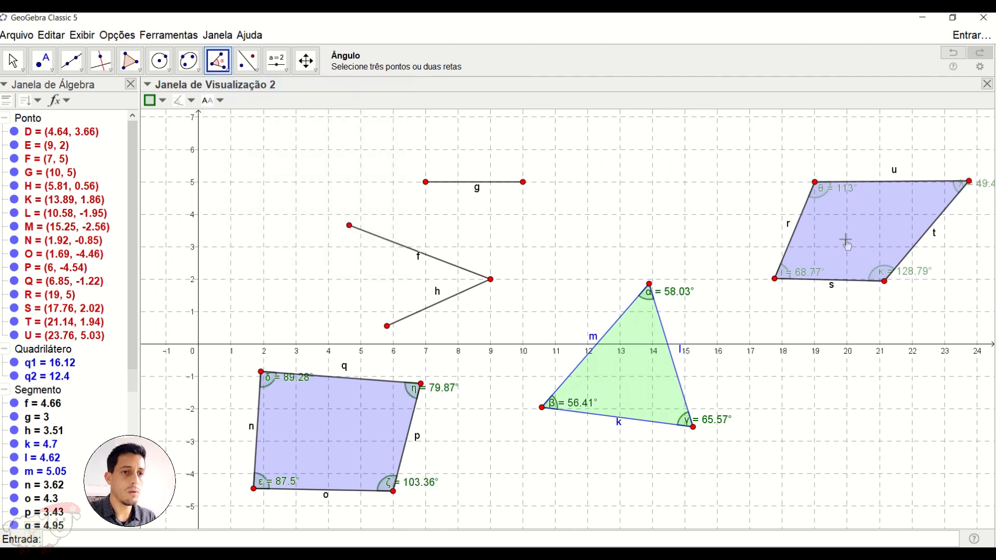
Mark the angle between segments f and h, picking f first.
left_click(430, 255)
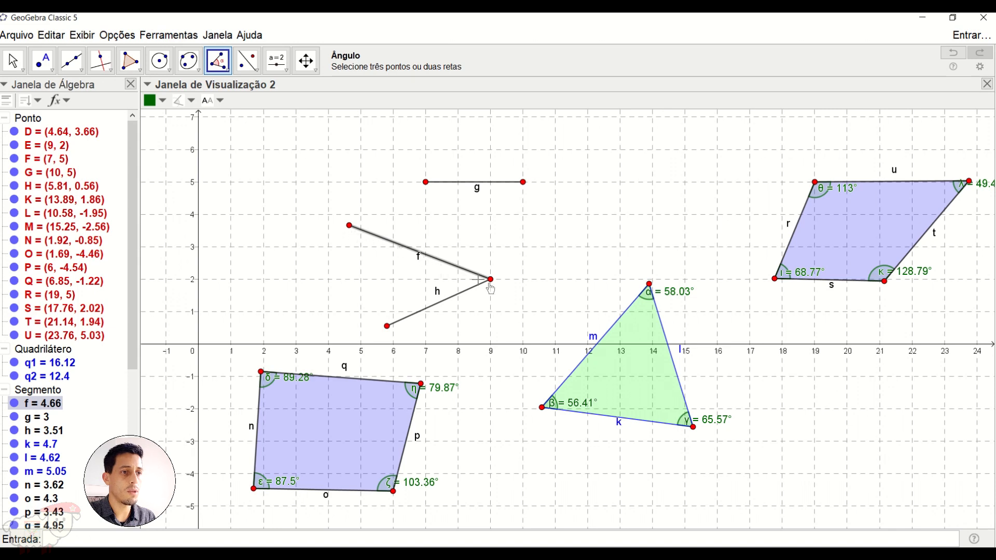
left_click(454, 299)
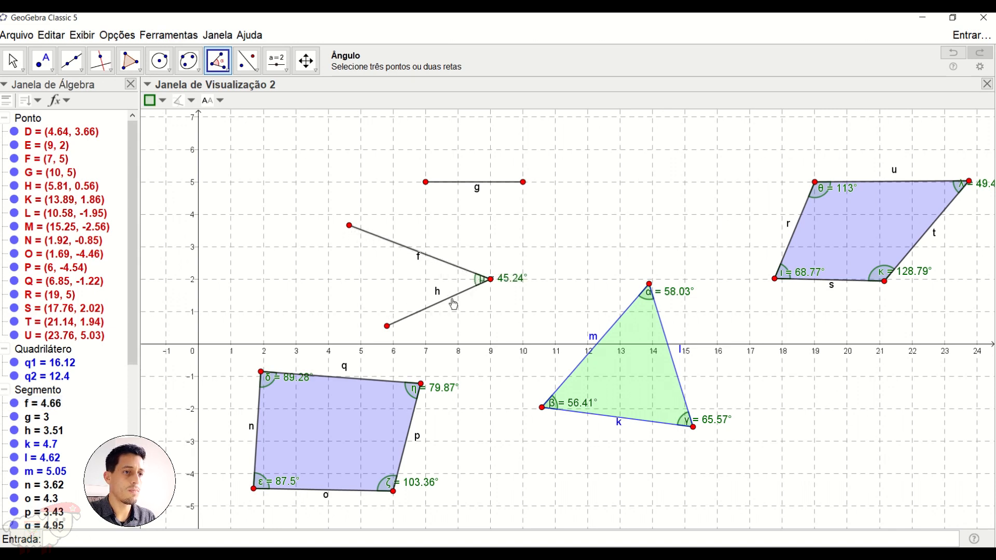
key("Escape")
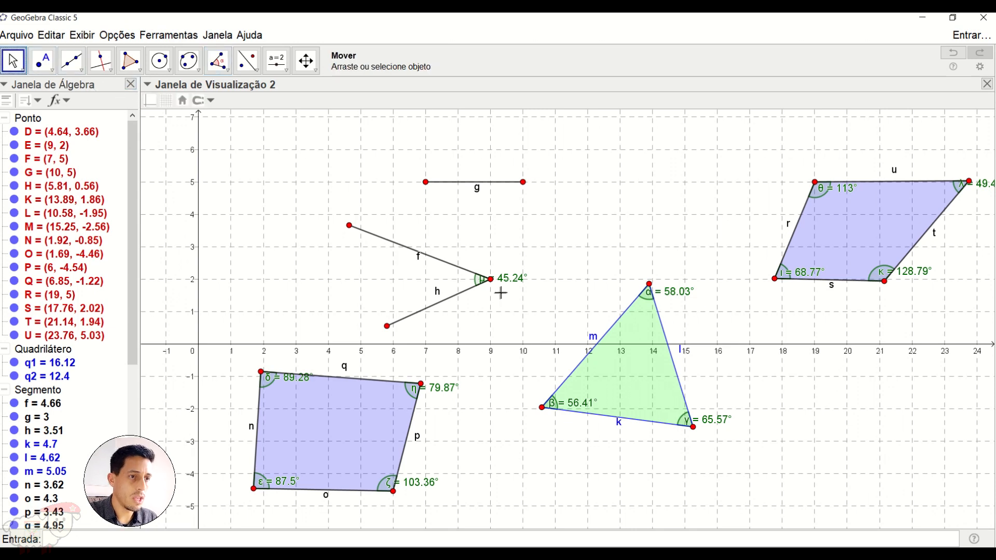
Place the label of the angle between f and h above its vertex, and move point D to about (5.46, 3.91).
left_click_drag(510, 284, 506, 262)
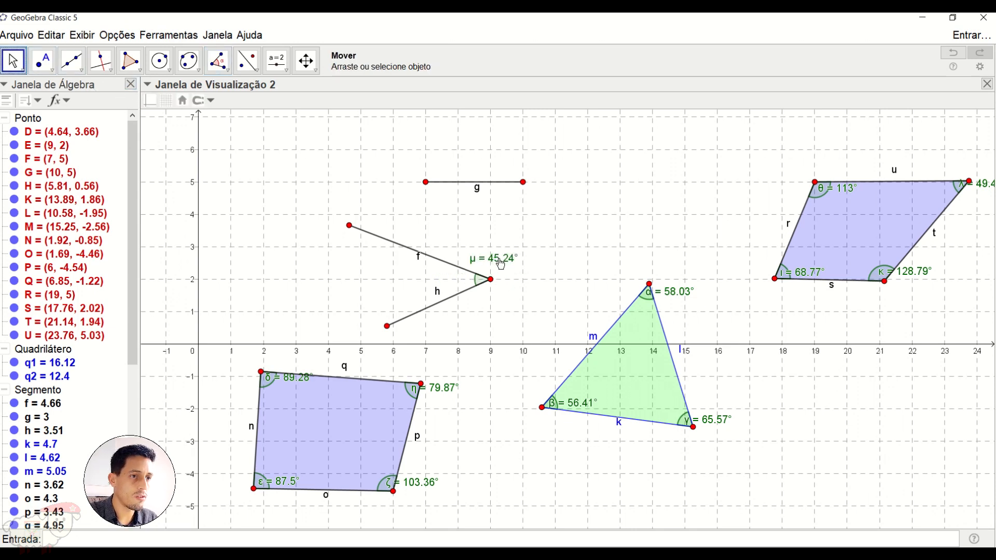
left_click(349, 225)
left_click_drag(347, 229, 376, 217)
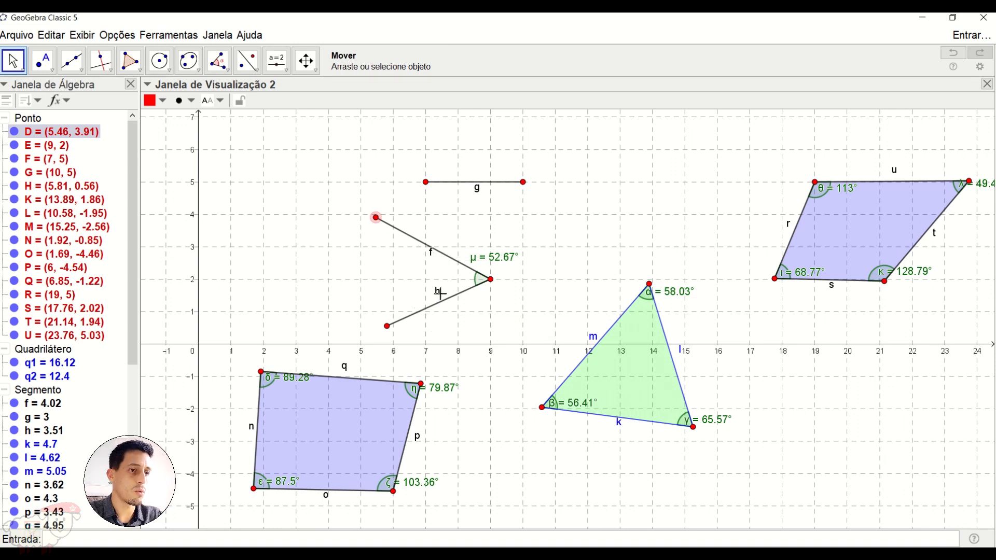
Delete the angle mark between segments f and h.
left_click(491, 260)
left_click(491, 260)
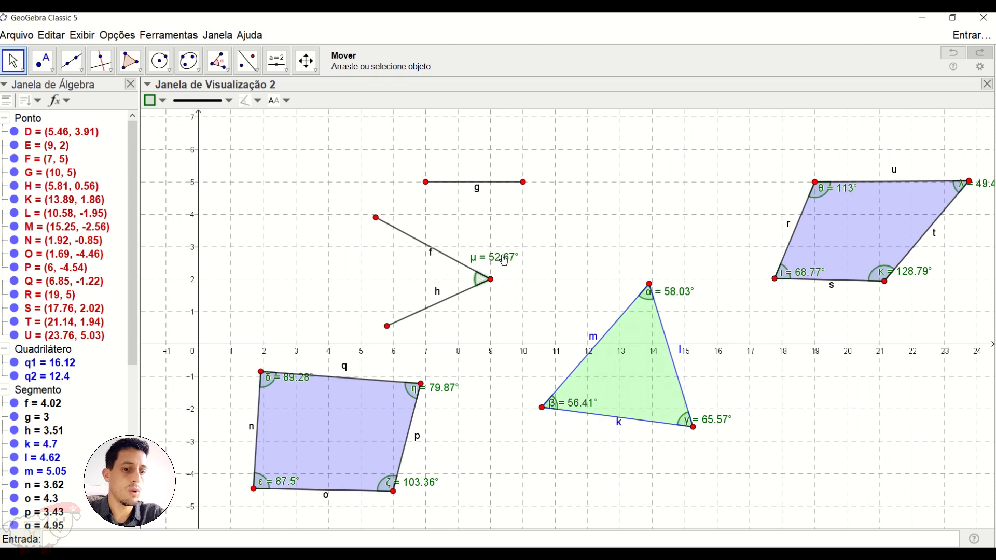
key("Delete")
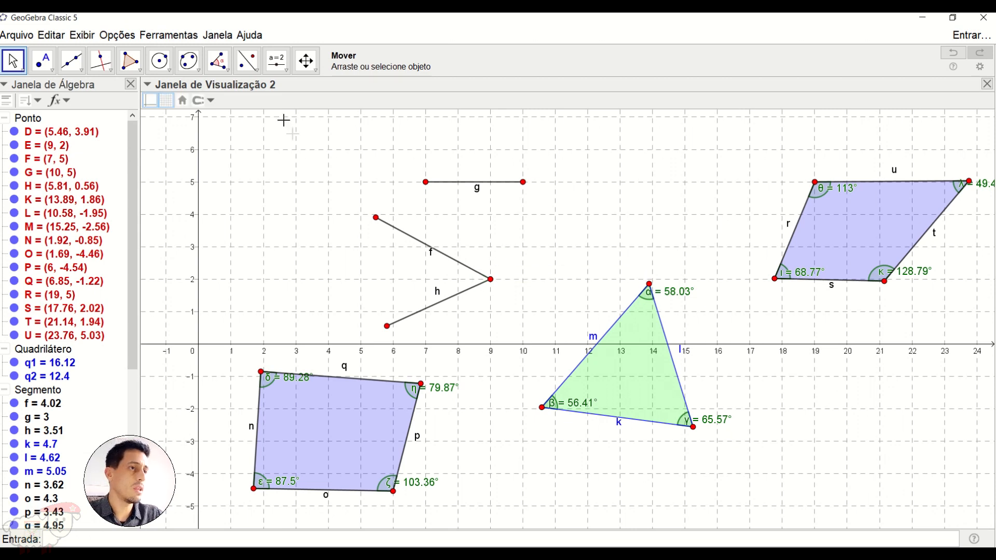
Mark the angle between the two joined segments with the Ângulo tool, picking h first and f second.
left_click(217, 61)
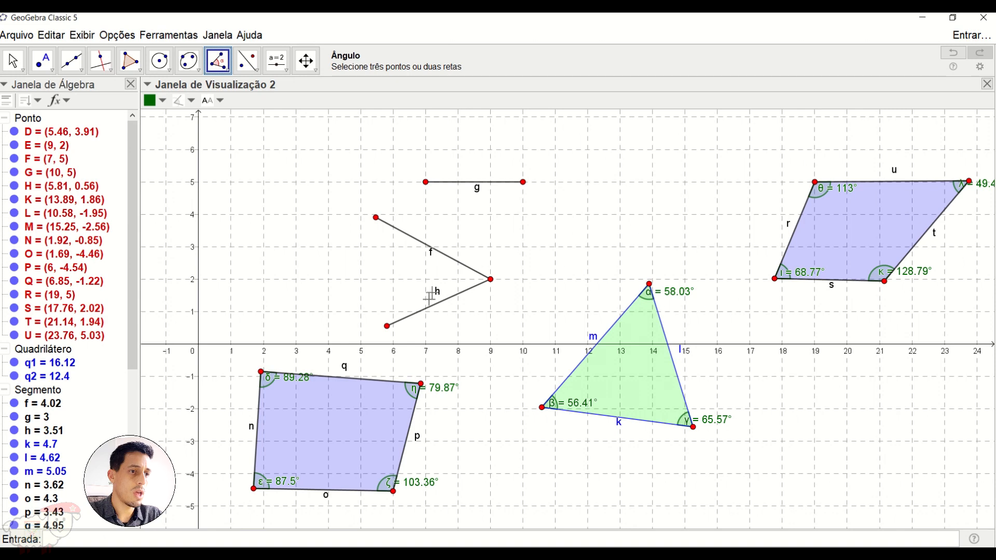
left_click(423, 316)
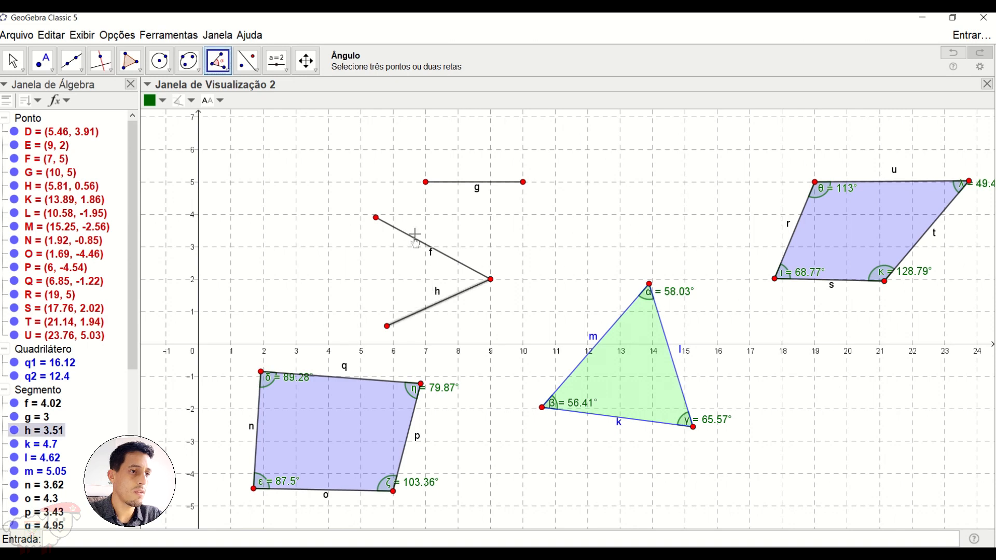
left_click(415, 244)
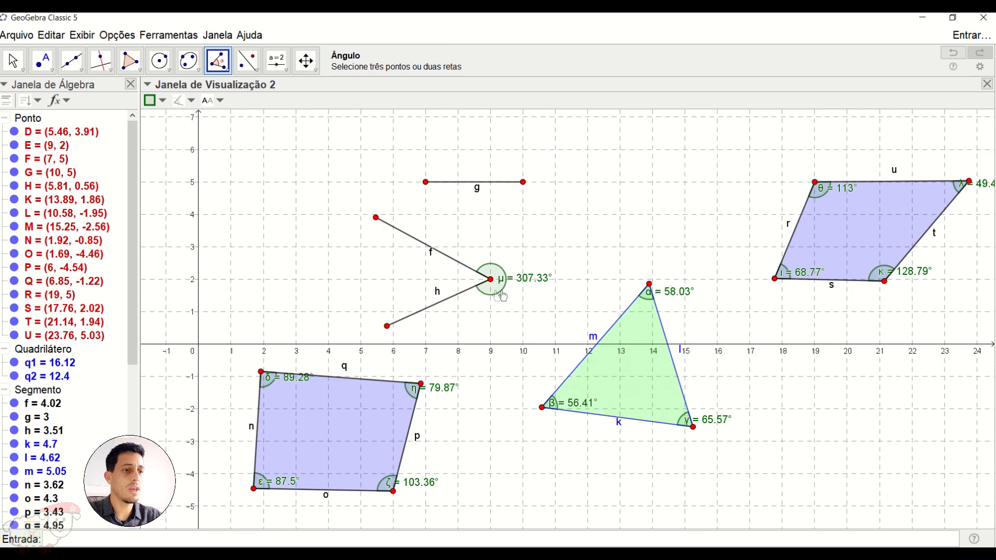
Try the range options de 0° a 180°, de 180° a 360° and de 0° a 360° on the angle between h and f.
left_click(191, 102)
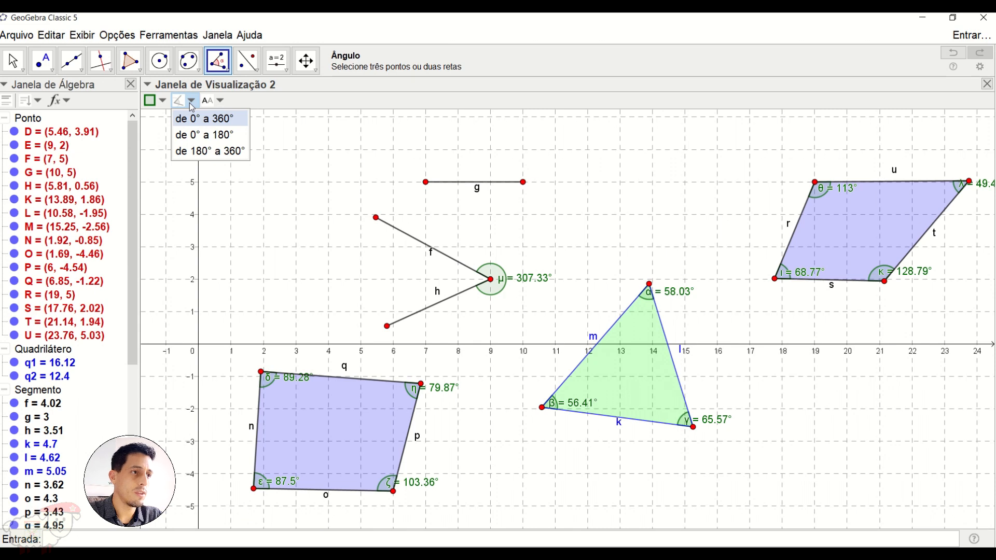
left_click(196, 135)
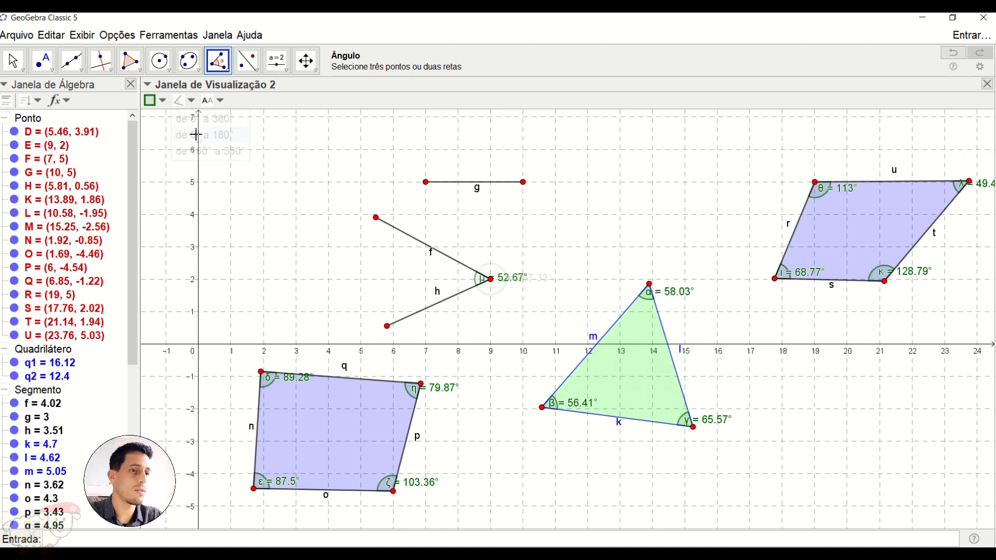
left_click(188, 101)
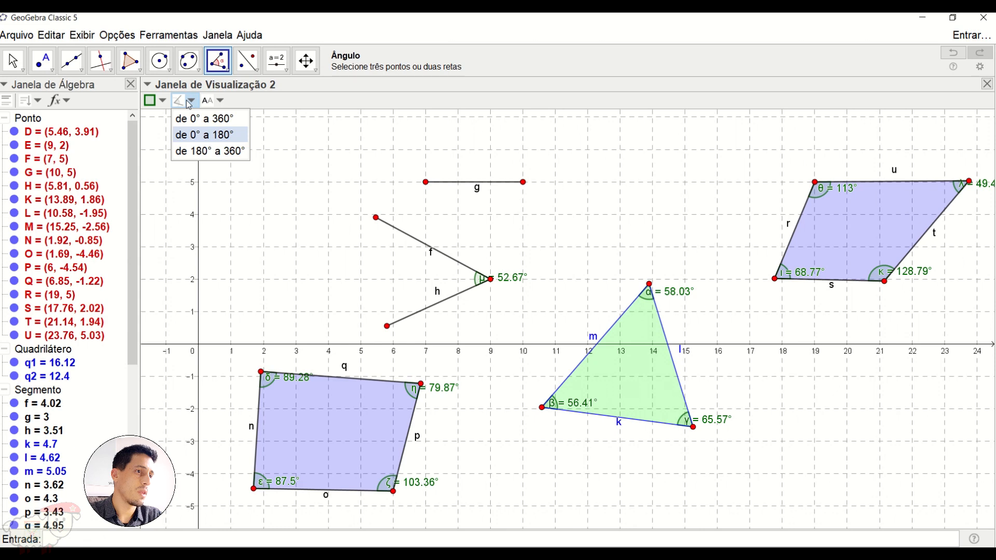
left_click(199, 151)
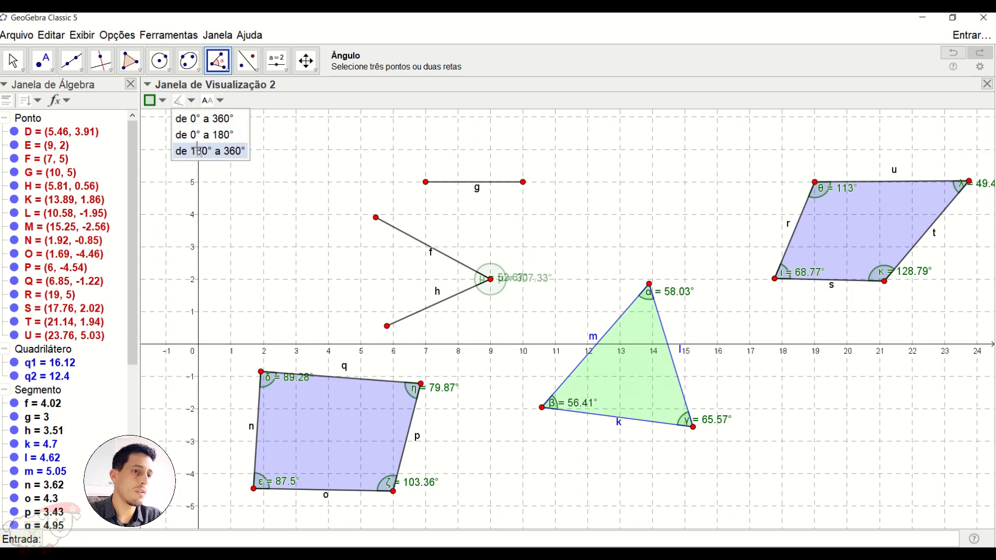
left_click(186, 103)
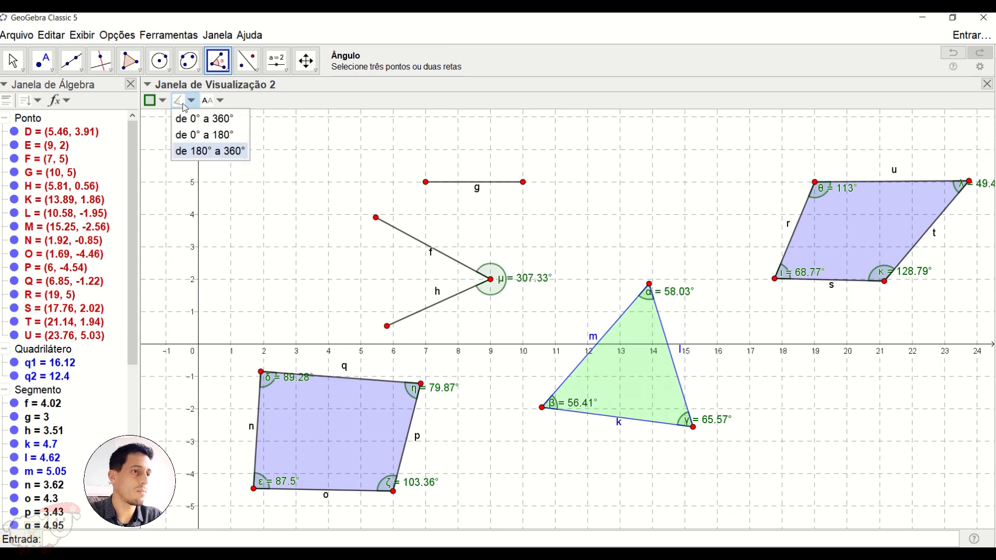
left_click(192, 127)
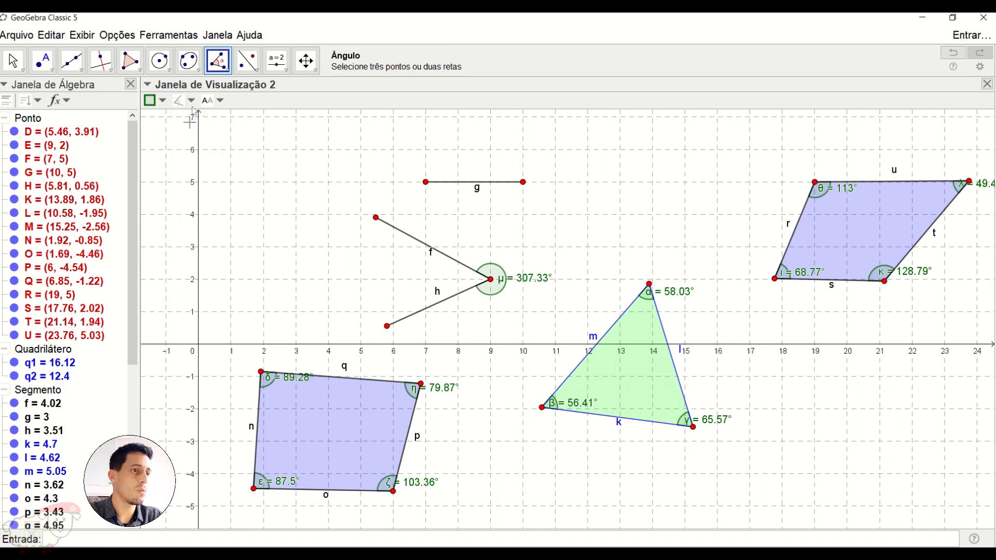
Limit the angle between h and f to de 0° a 180° and place its label above the vertex.
left_click(190, 104)
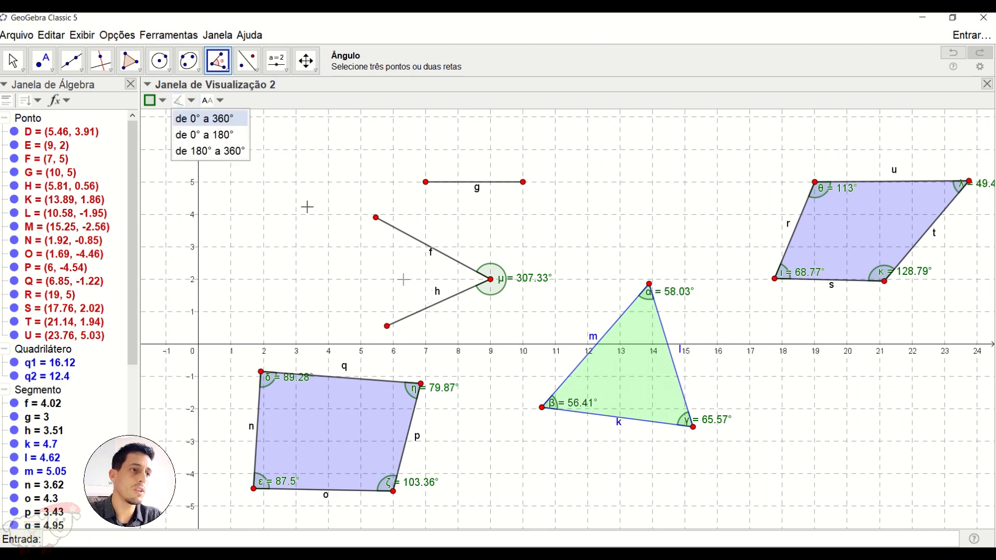
left_click(222, 137)
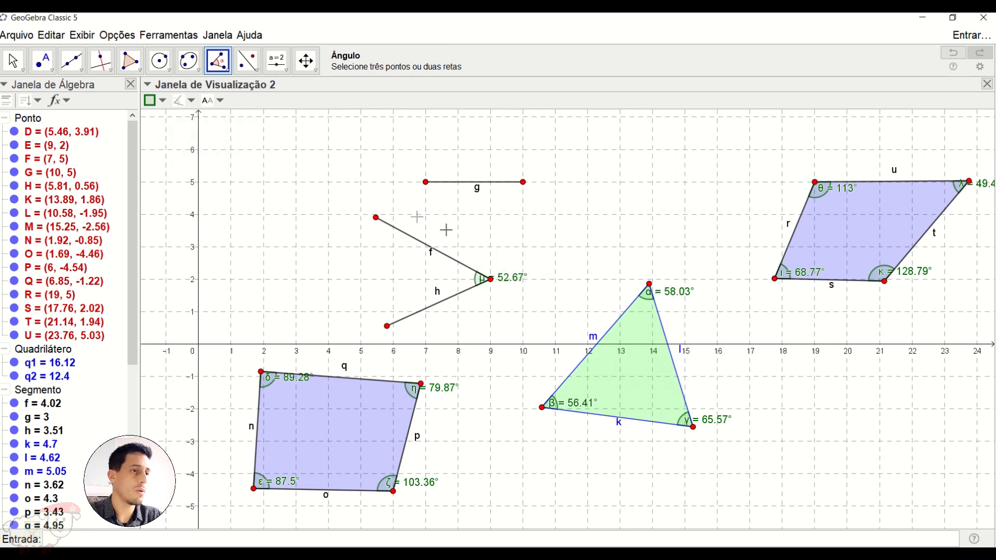
left_click(14, 61)
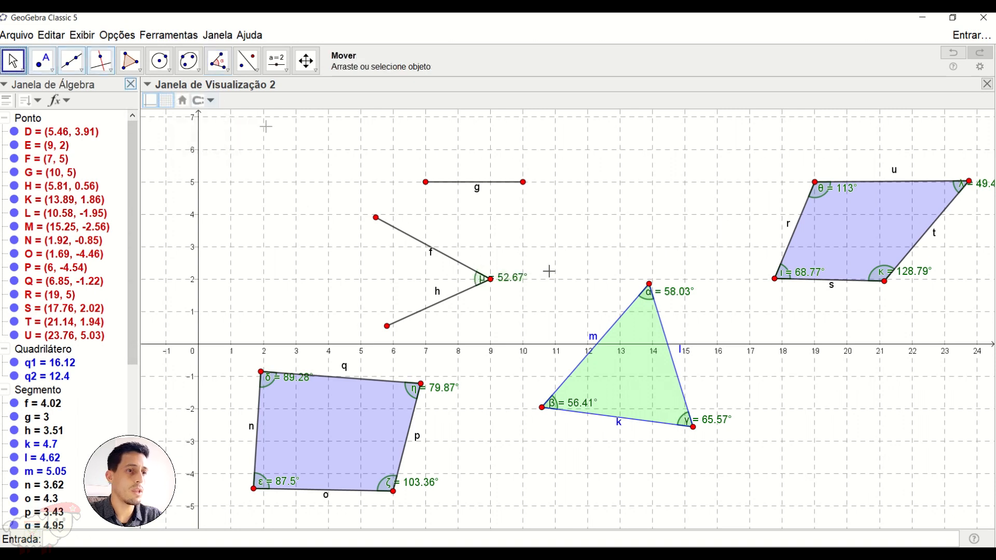
left_click_drag(519, 279, 511, 259)
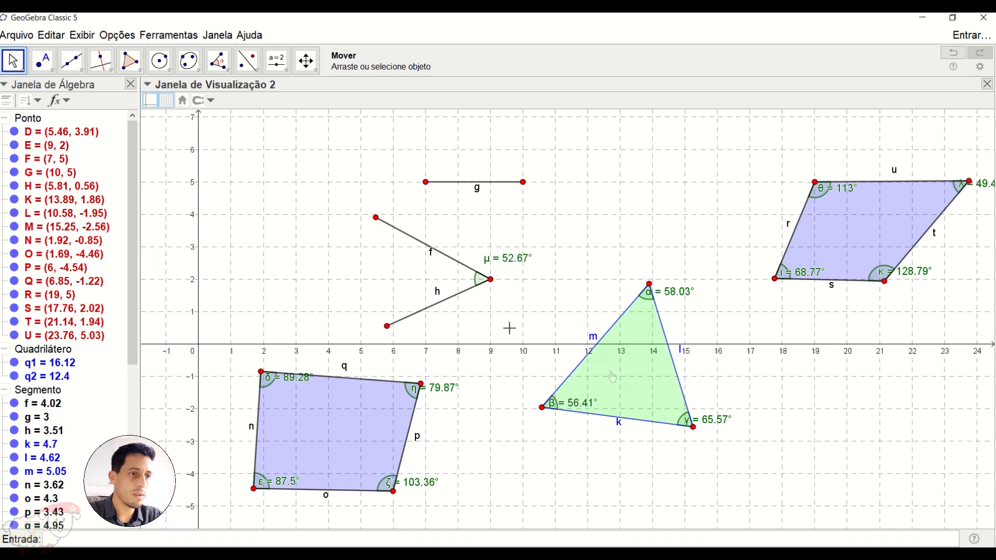
Shift the label of segment f slightly, and move quadrilateral q1 so that vertex N sits at about (2.69, -0.93).
left_click_drag(431, 257, 423, 259)
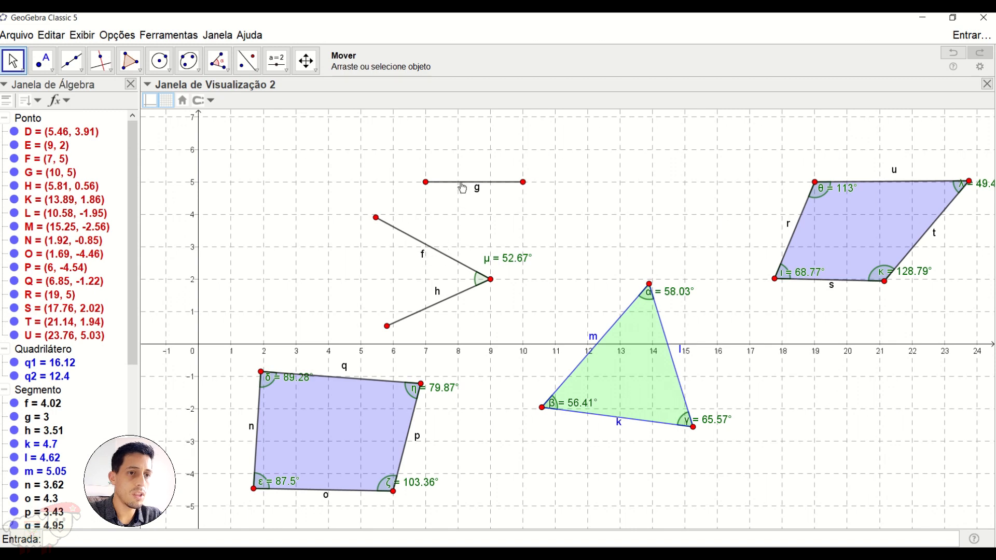
left_click_drag(393, 441, 418, 444)
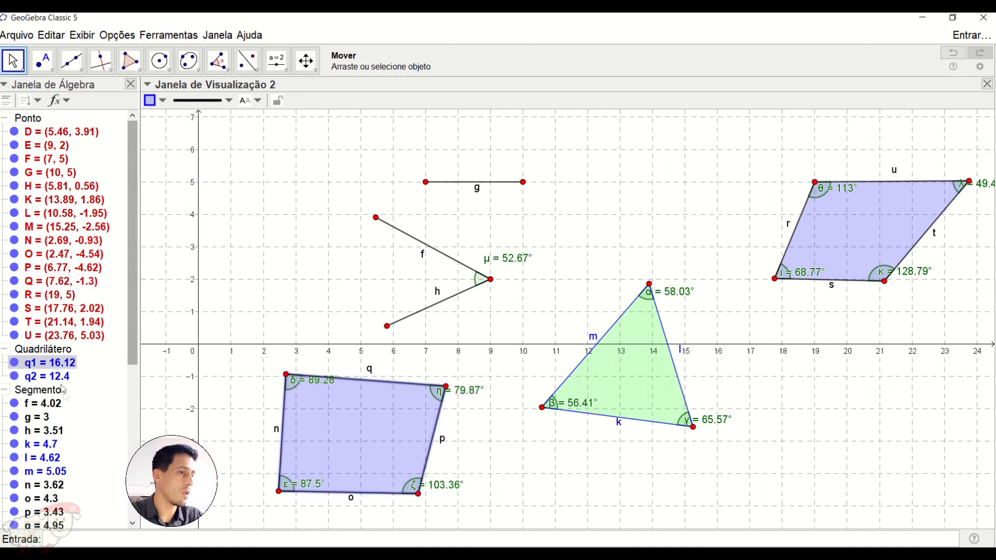
Hide the labels of all segments at once and clear the selection.
left_click(35, 393)
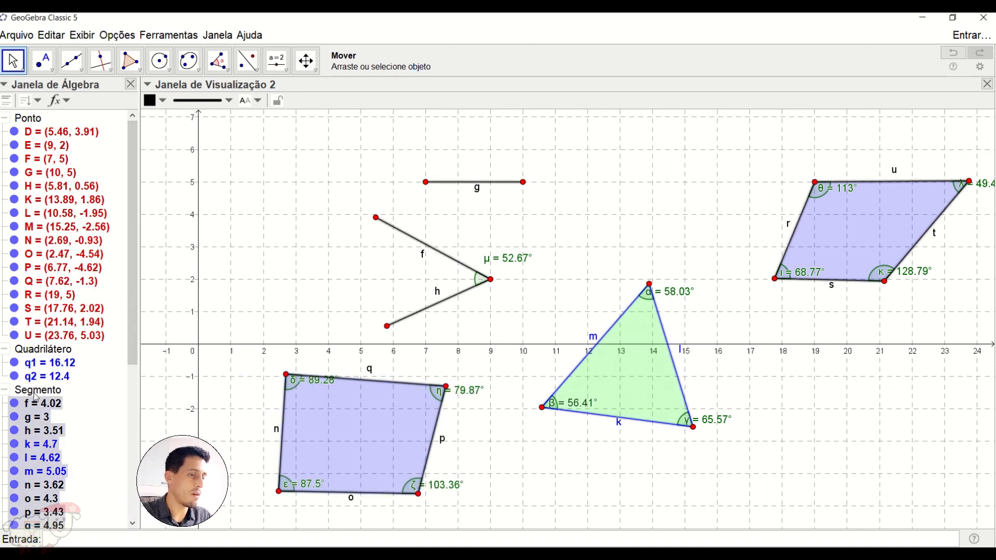
right_click(34, 395)
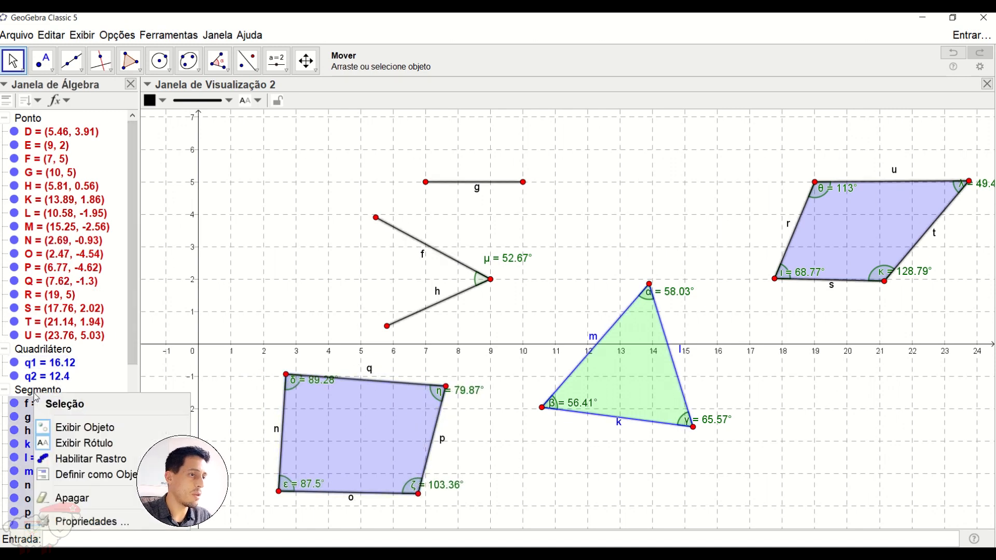
left_click(82, 444)
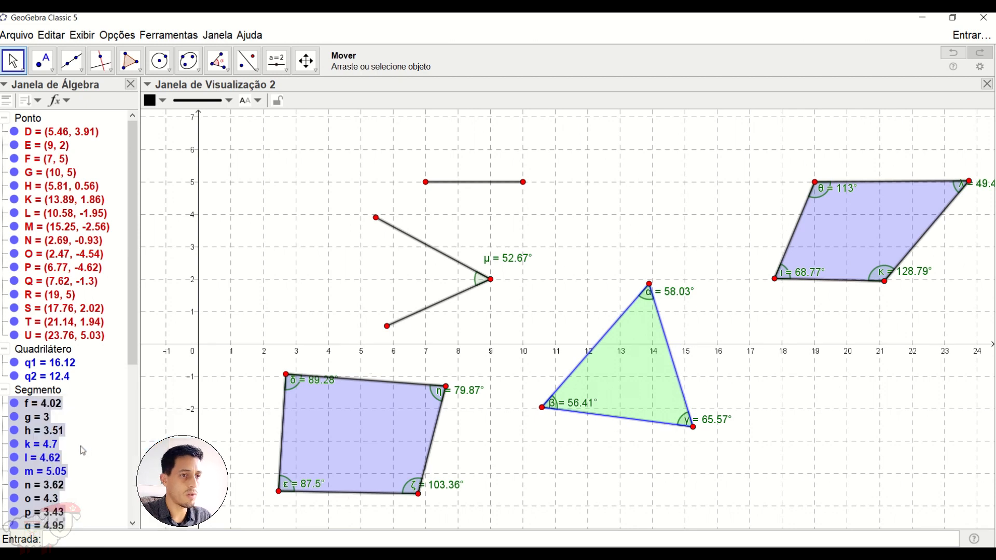
left_click(310, 274)
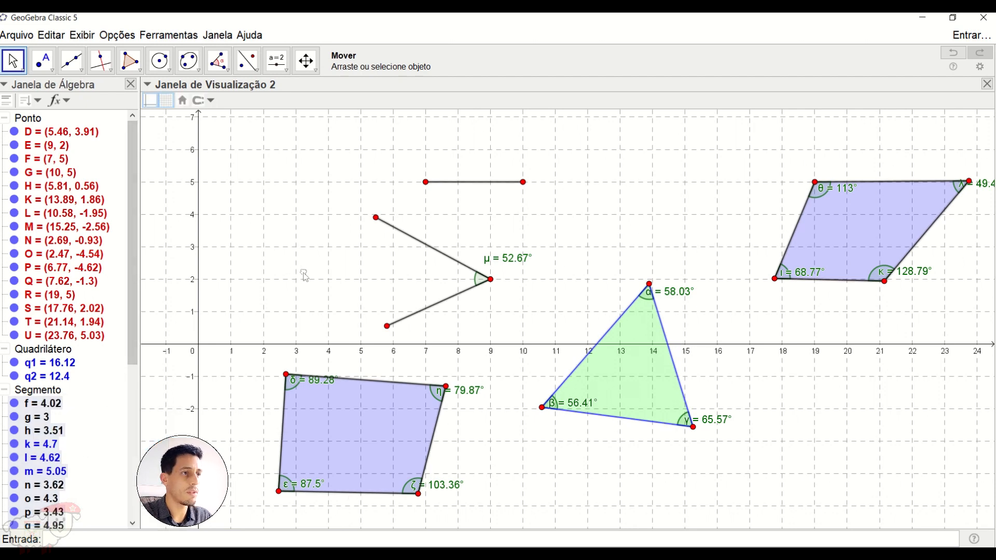
Adjust the μ angle label above its vertex and move the α label inside the green triangle, below vertex K.
mouse_move(515, 266)
left_mouse_down()
mouse_move(475, 285)
mouse_move(522, 262)
left_mouse_up()
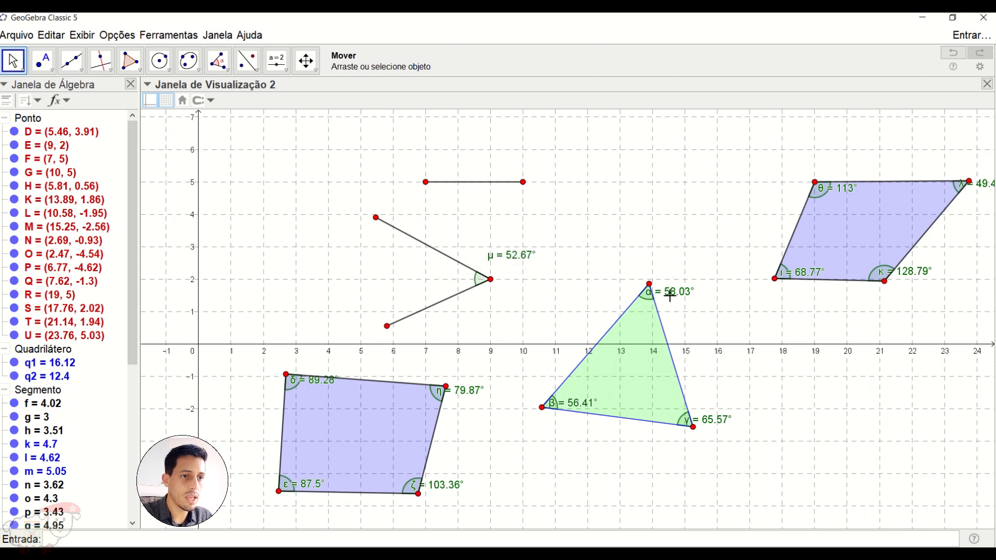
left_click_drag(676, 296, 644, 320)
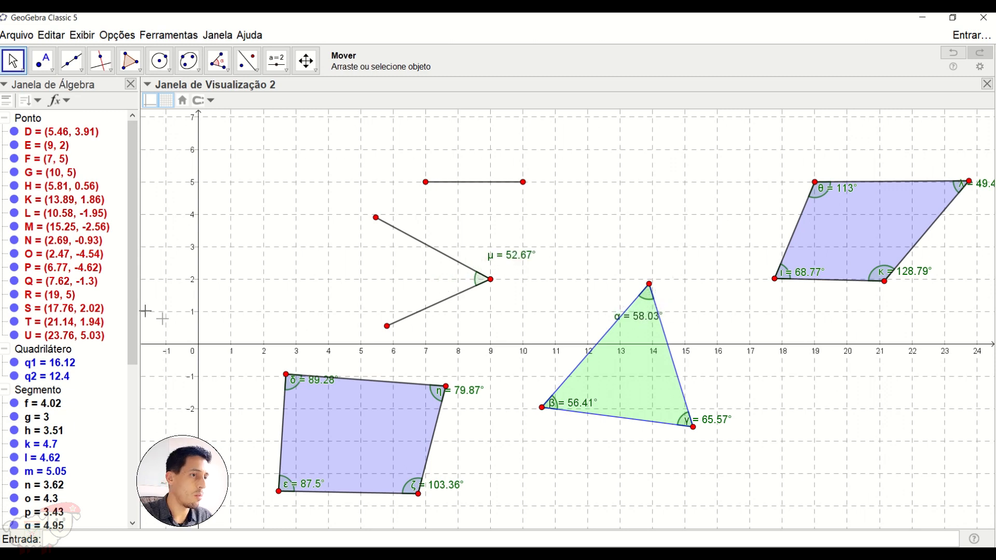
Select all objects in the Ângulo group, hide their labels at once and show them again.
left_click_drag(136, 305, 133, 460)
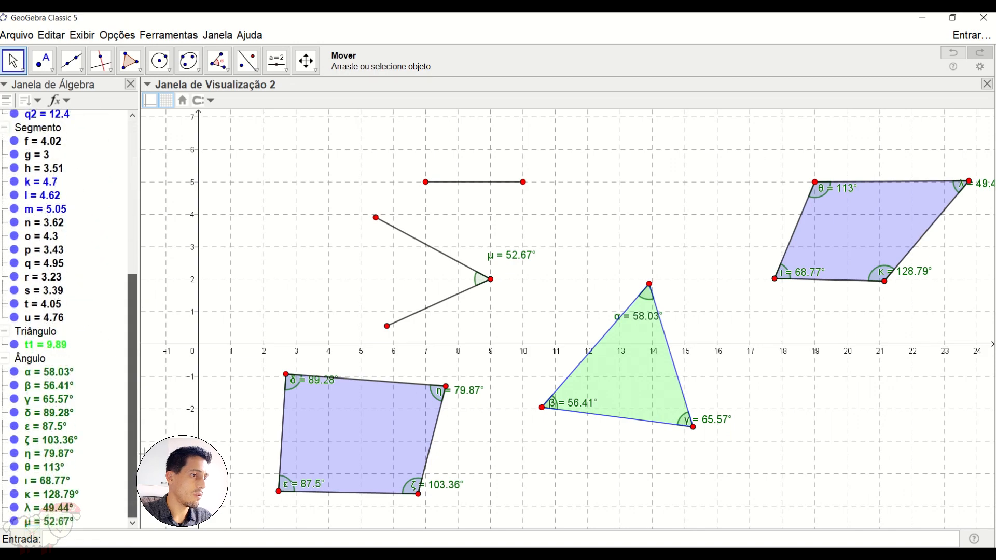
left_click(38, 360)
right_click(38, 361)
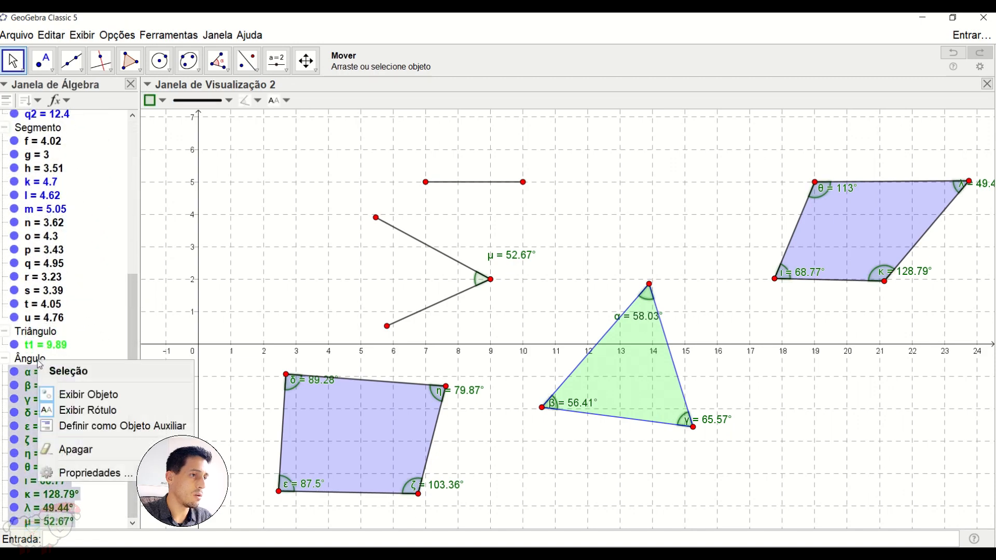
left_click(77, 412)
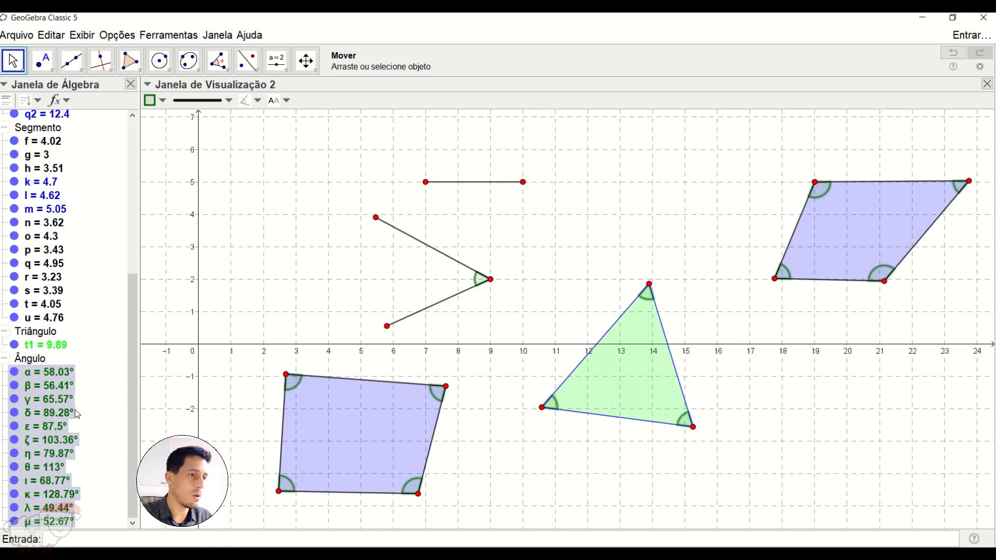
right_click(28, 364)
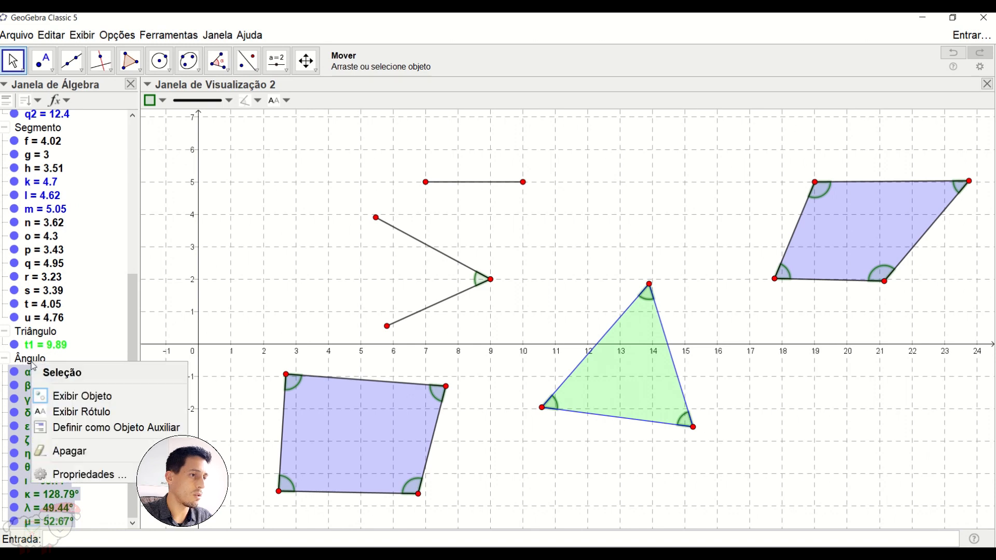
left_click(71, 414)
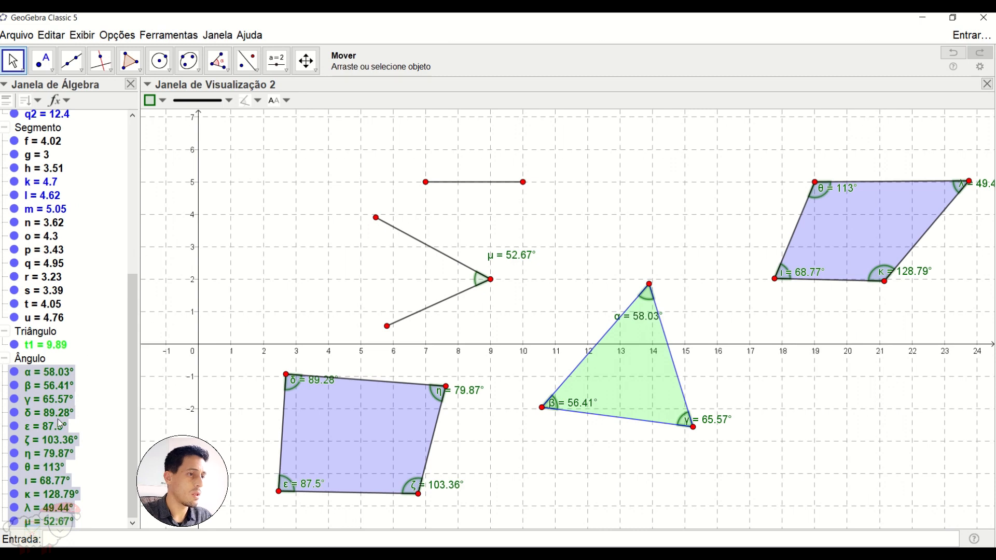
Open the properties of all selected angles and bring up their style settings.
right_click(38, 365)
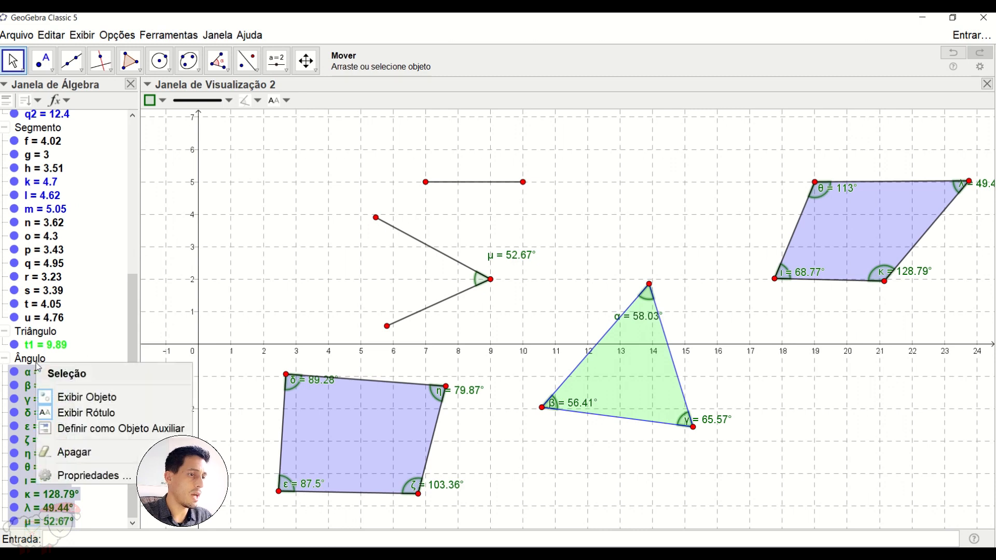
left_click(80, 476)
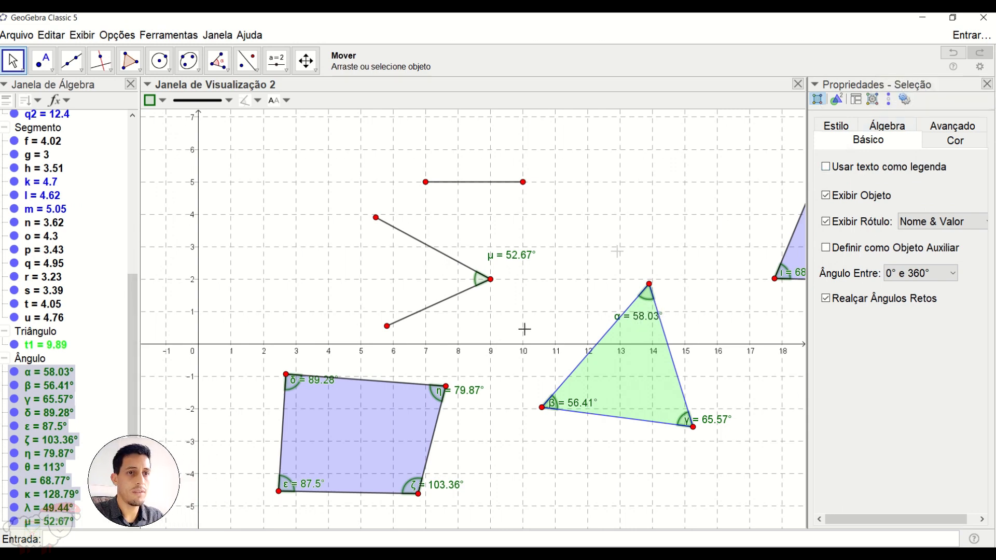
left_click(938, 145)
left_click(900, 146)
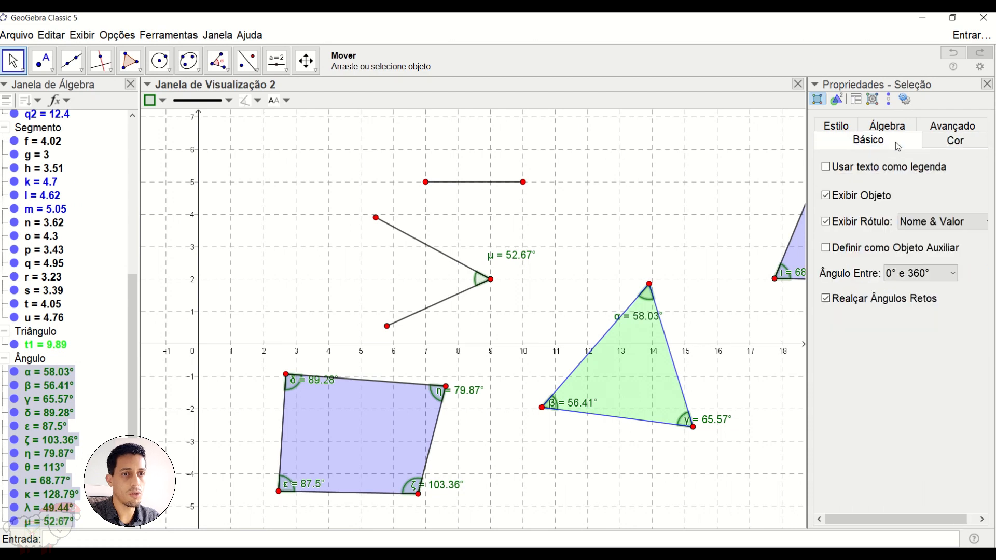
left_click(840, 128)
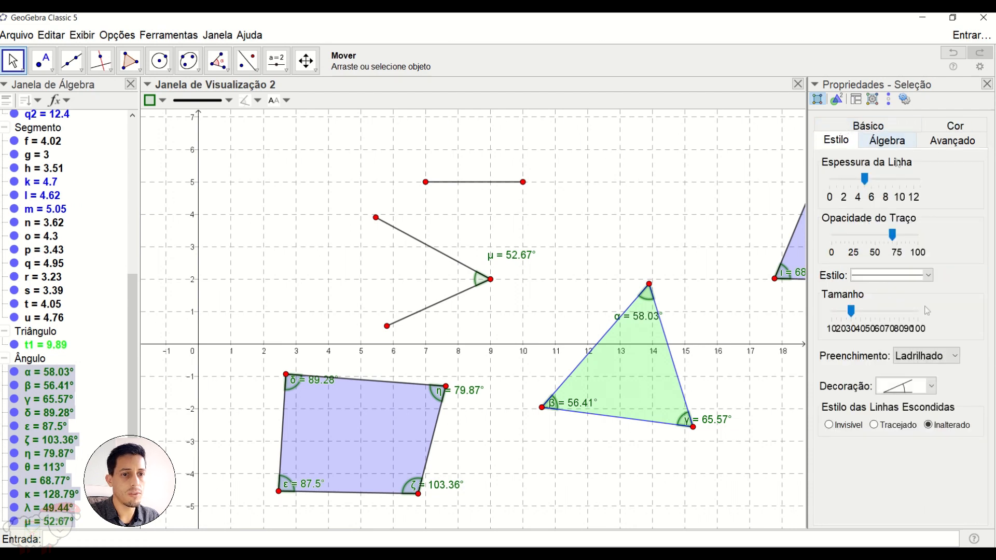
Try the triple-arc and single-tick decorations on all angles, and restore the plain single-arc decoration.
left_click(931, 386)
left_click(912, 437)
left_click(914, 390)
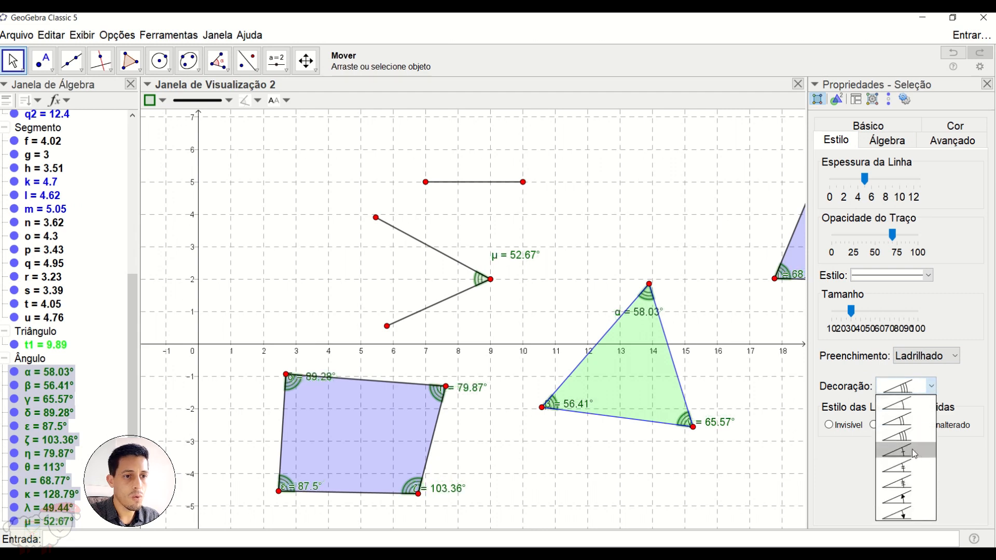
left_click(913, 449)
left_click(909, 393)
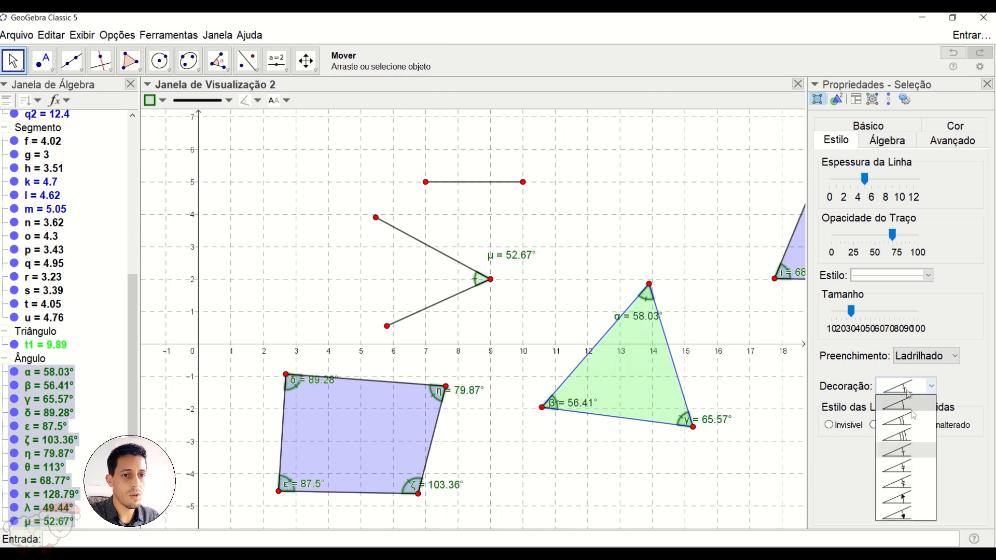
left_click(911, 404)
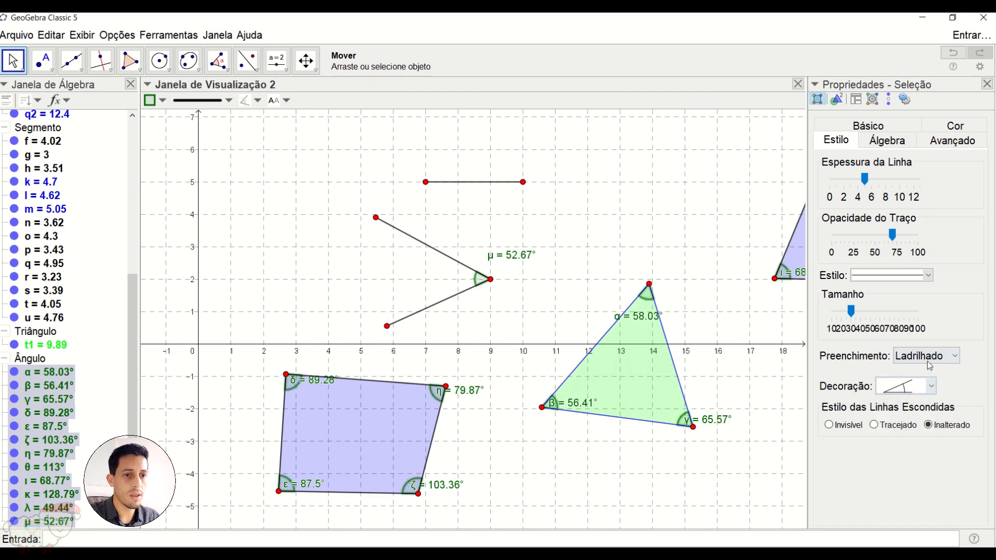
Try the Tracejado and Hexagonal fills on all angles, and set their fill to Padrão.
left_click(930, 366)
left_click(924, 401)
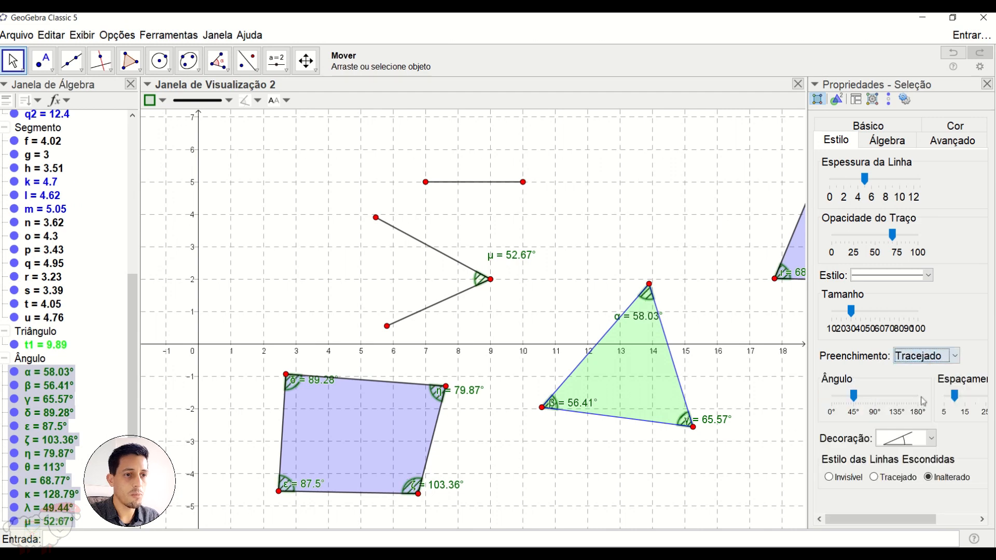
left_click(924, 366)
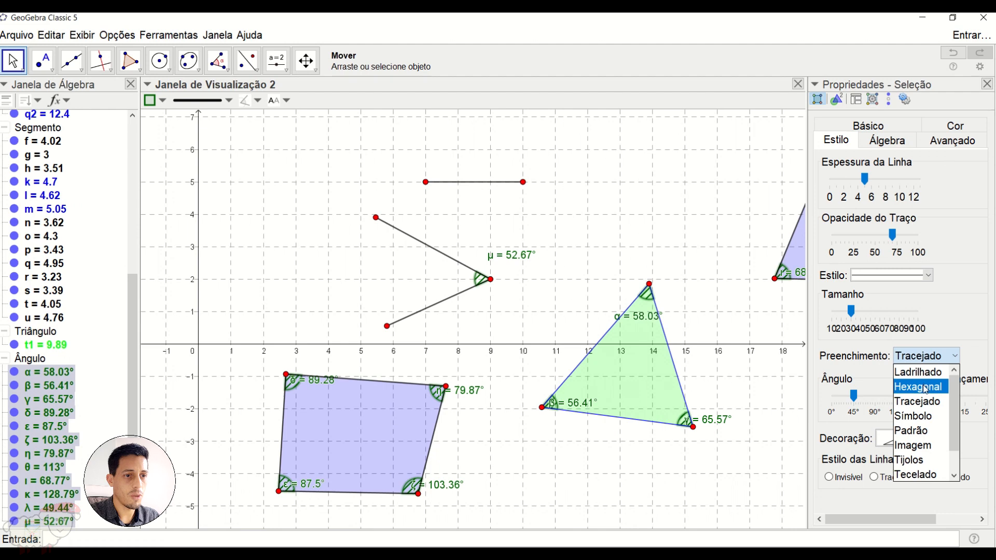
left_click(927, 388)
left_click(917, 358)
scroll(921, 358, "up", 1)
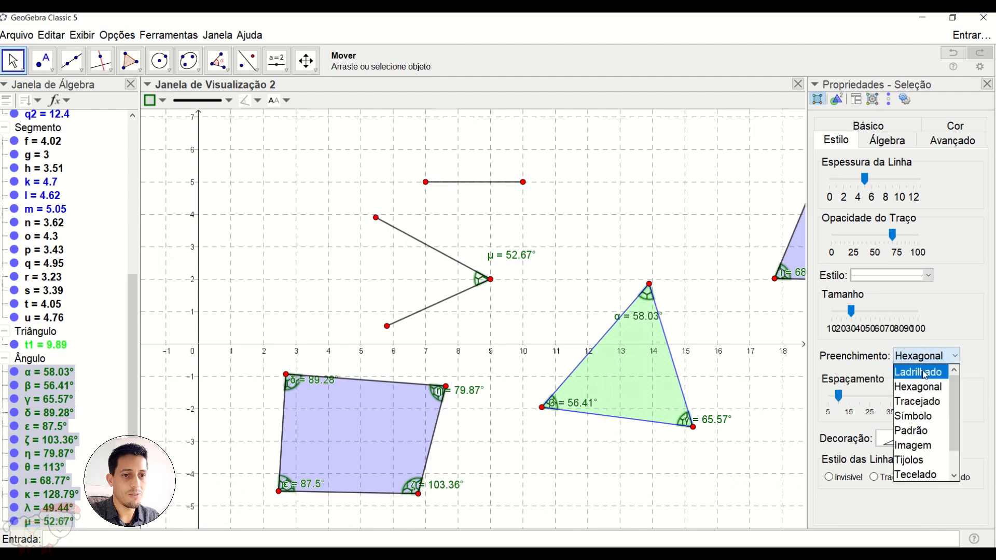
left_click(918, 431)
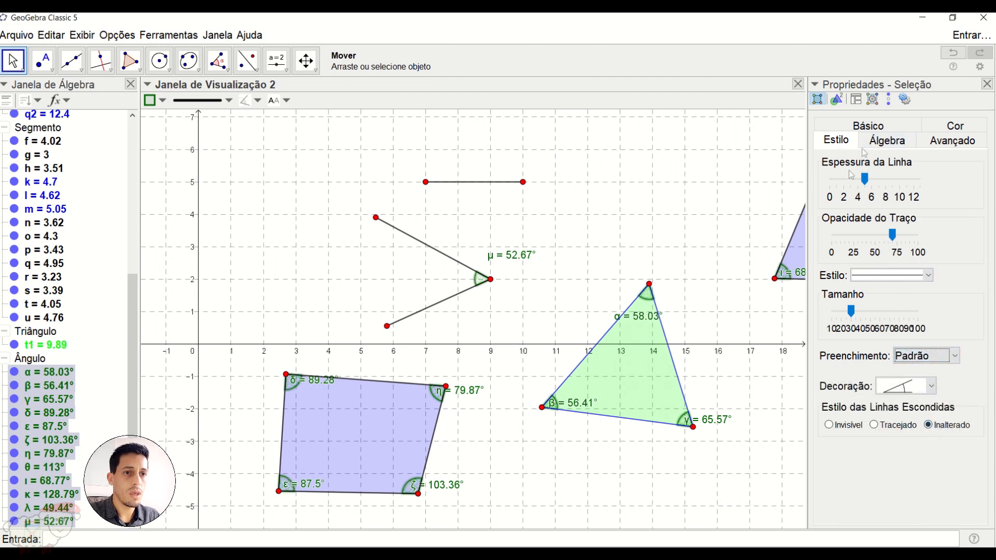
Set all angle labels to Valor, shift the label at vertex K further inside the green triangle, and close the properties.
left_click(861, 129)
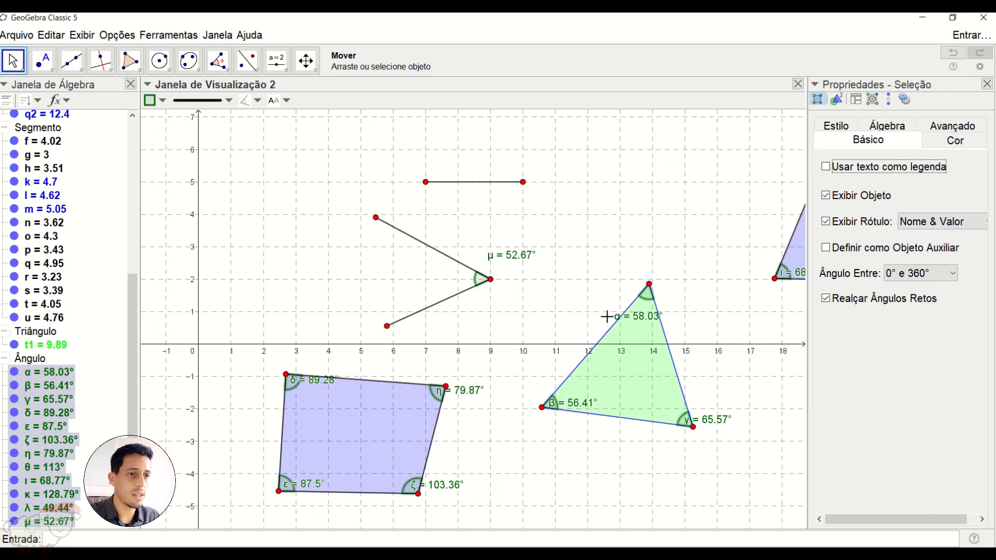
left_click(953, 228)
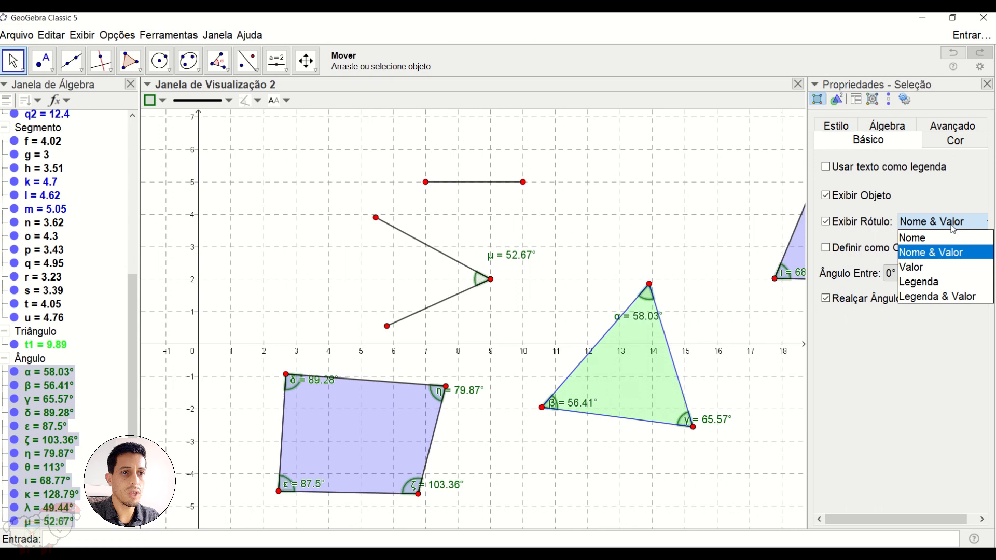
left_click(951, 265)
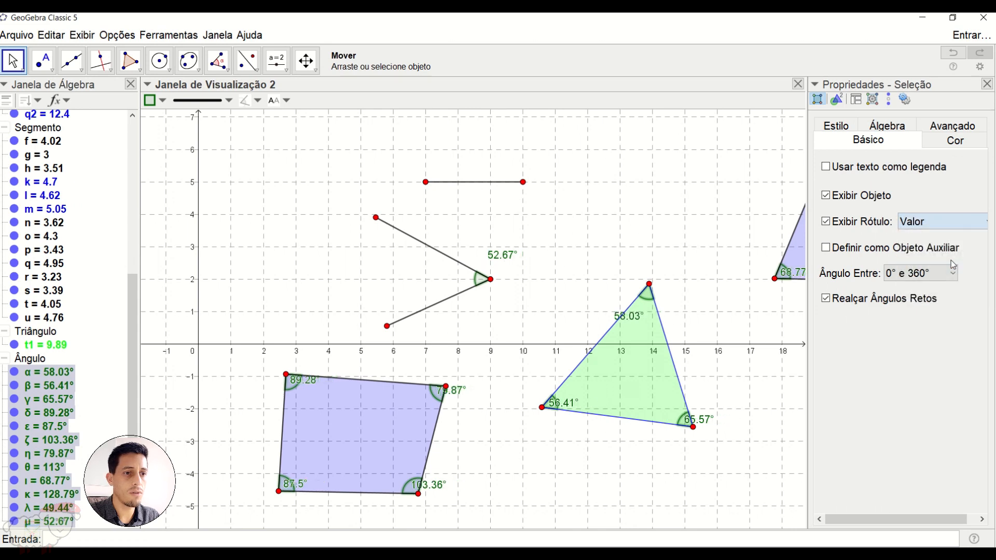
left_click_drag(629, 325, 643, 327)
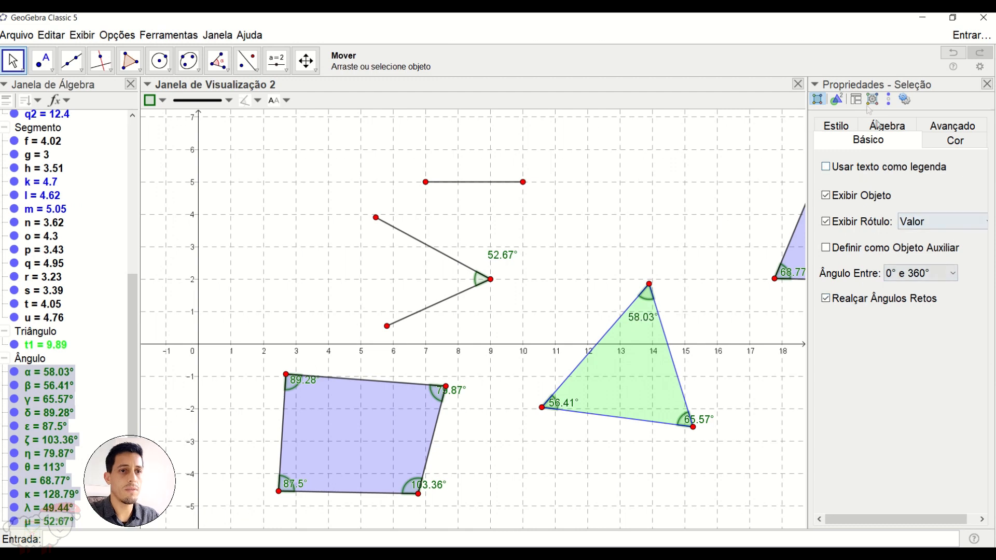
left_click(987, 84)
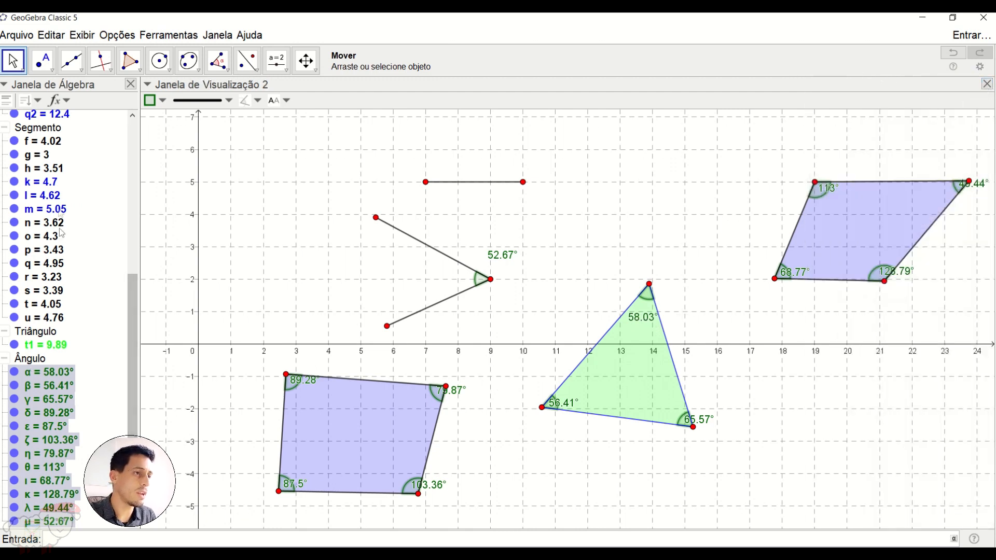
Add a length label to the horizontal segment g with the Distância, Comprimento ou Perímetro tool.
left_click(43, 129)
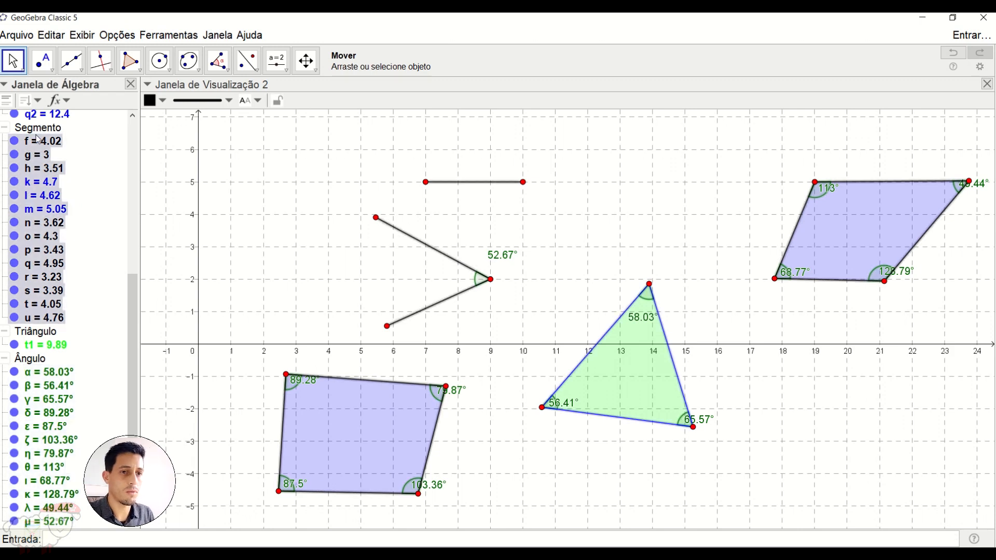
left_click(318, 256)
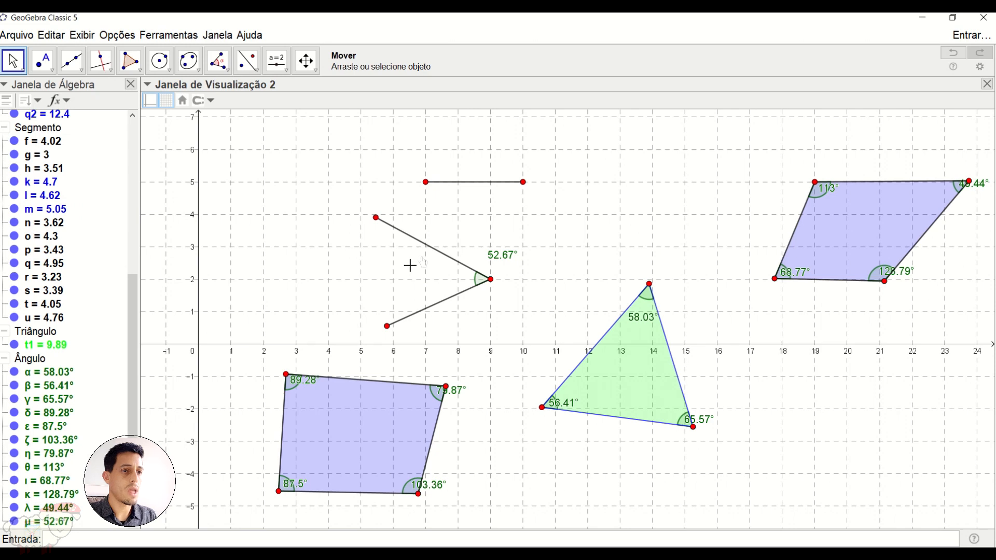
left_click(230, 71)
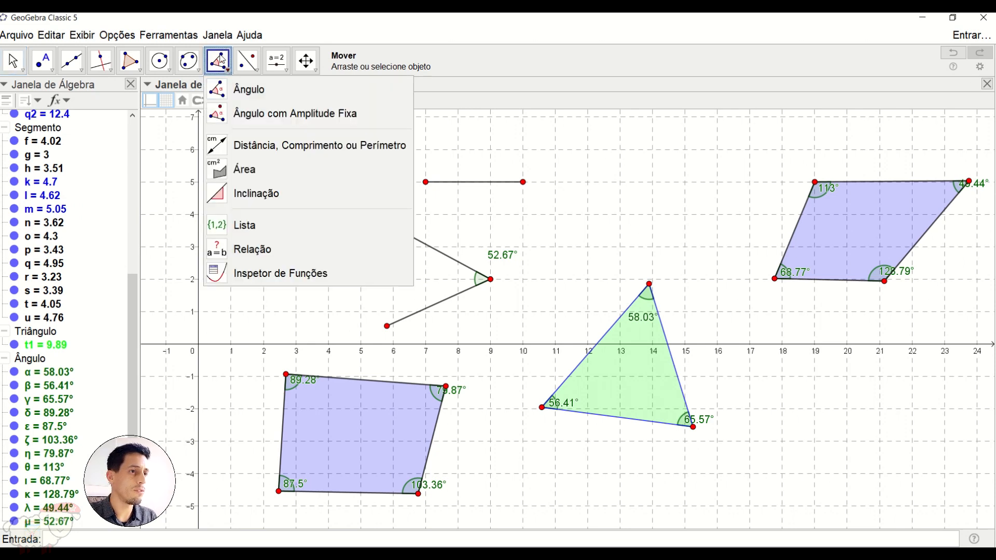
left_click(249, 151)
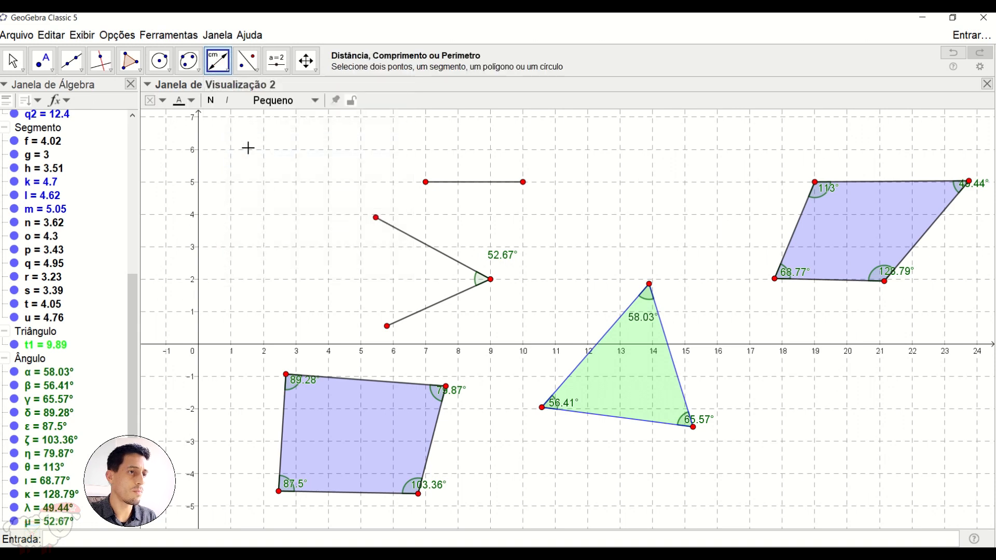
left_click(456, 187)
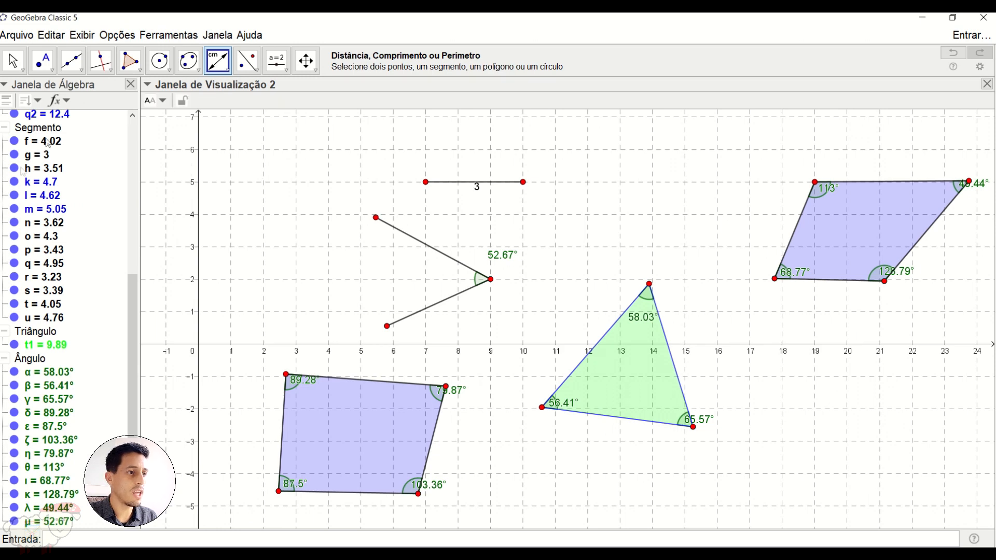
left_click_drag(130, 343, 126, 315)
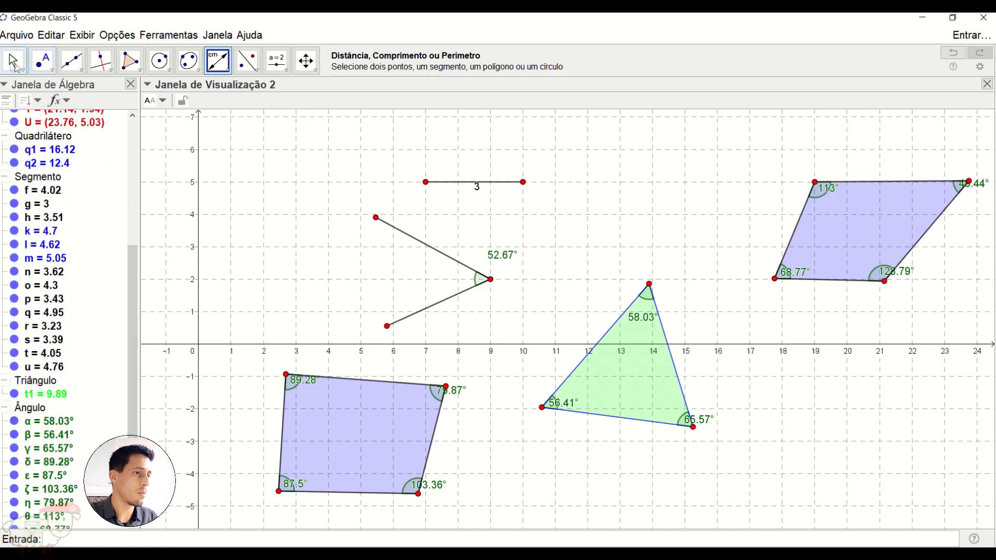
left_click(13, 61)
left_click(12, 62)
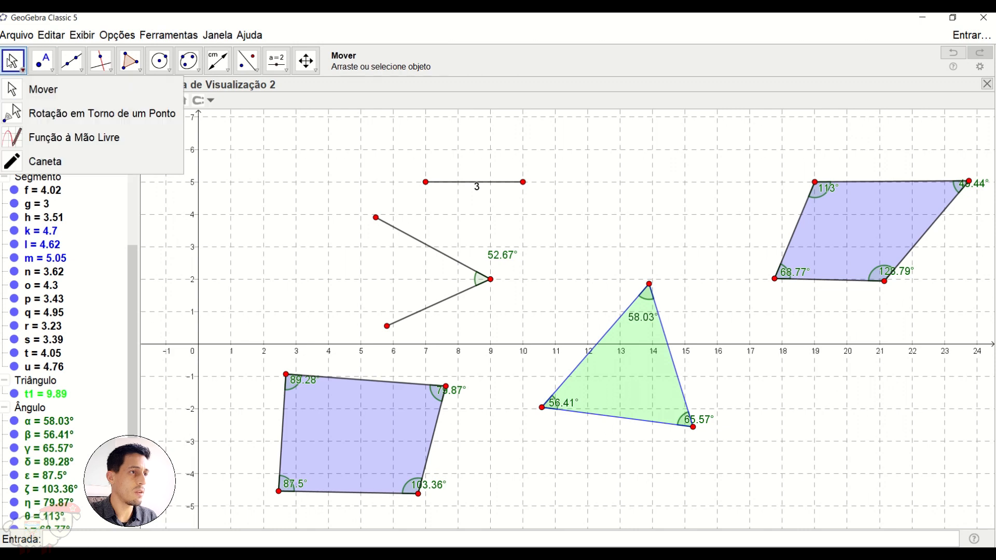
mouse_move(101, 60)
left_click(458, 183)
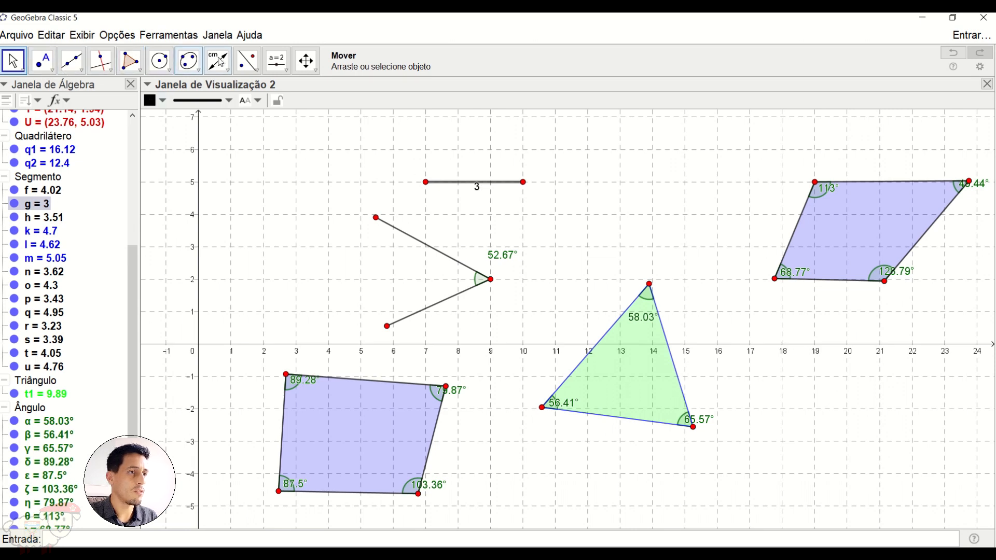
Add length labels to segments f and h, the two sides of the open angle, with Distância, Comprimento ou Perímetro.
left_click(221, 62)
left_click(222, 62)
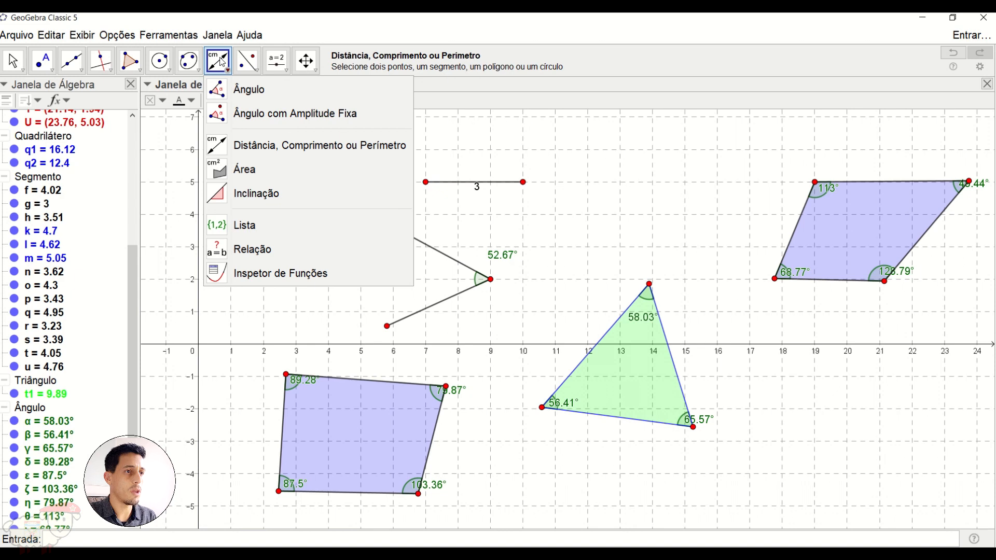
mouse_move(277, 61)
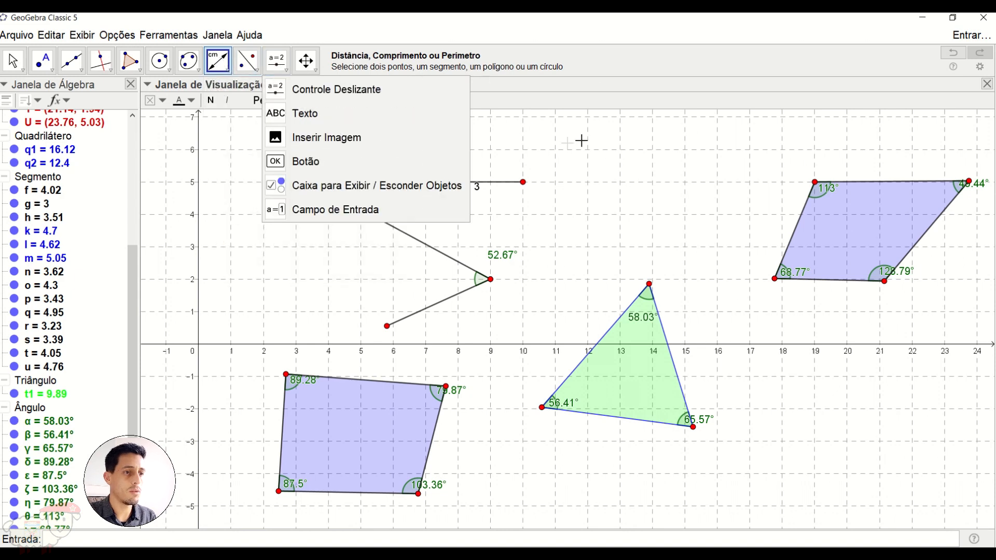
left_click(629, 60)
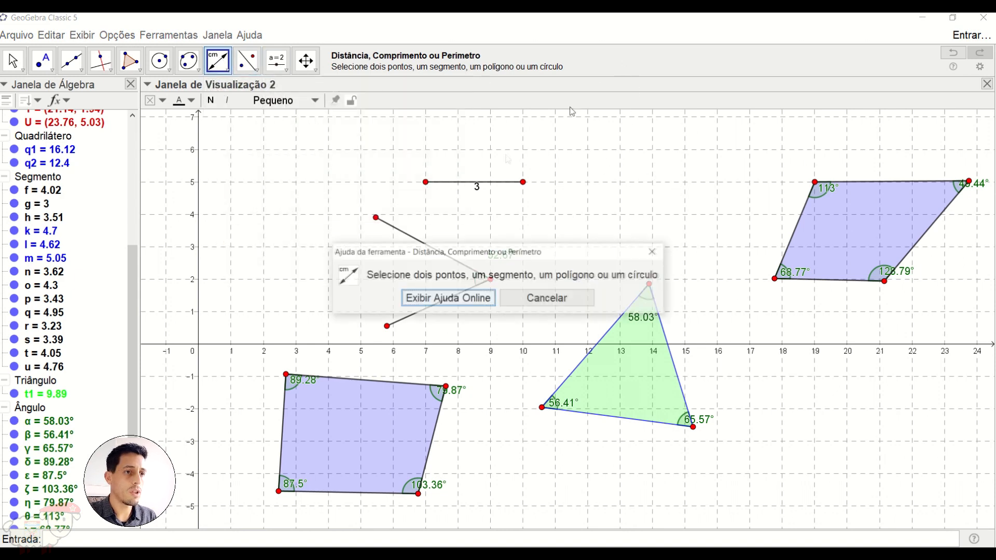
left_click(546, 299)
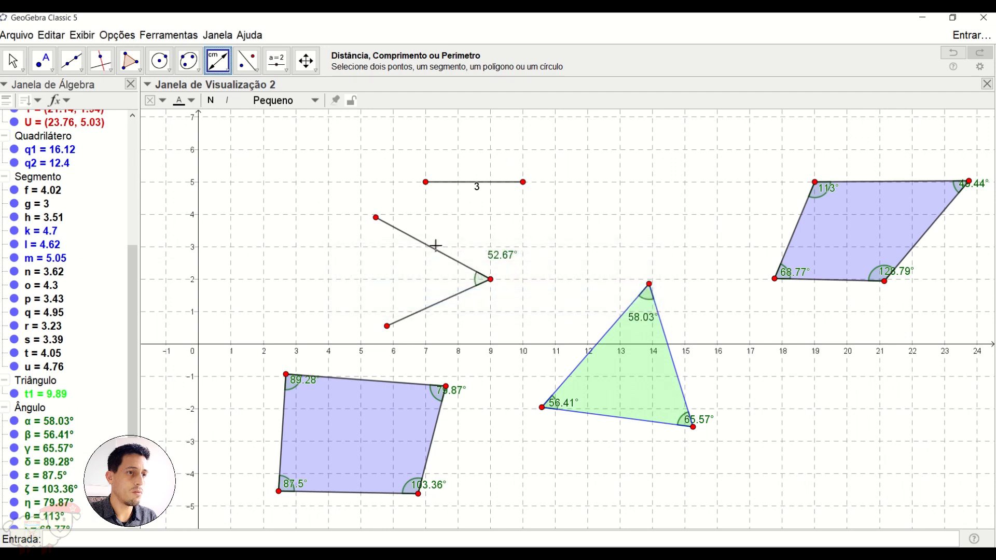
left_click(437, 255)
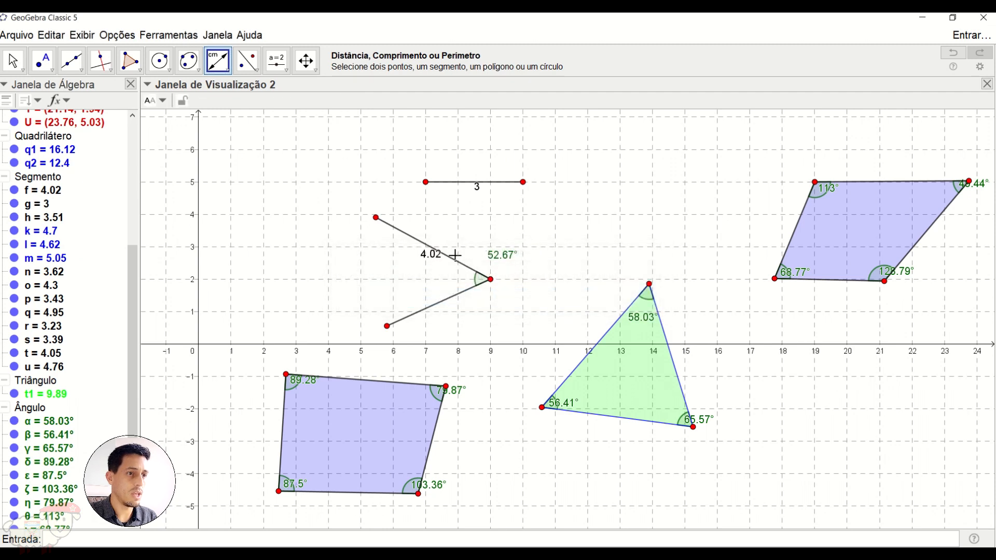
left_click(451, 302)
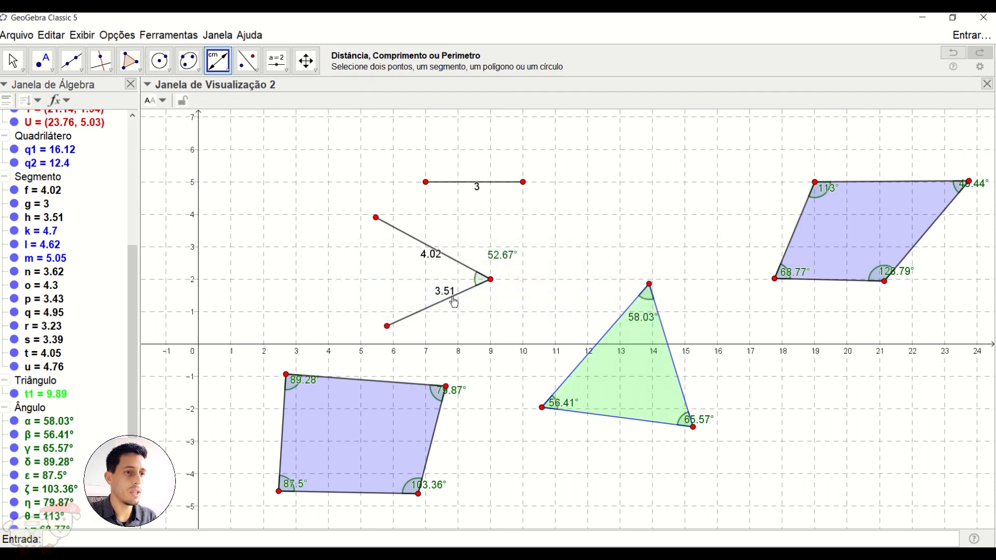
Add perimeter texts to quadrilaterals NOPQ and RSTU and triangle KLM with Distância, Comprimento ou Perímetro.
left_click(227, 72)
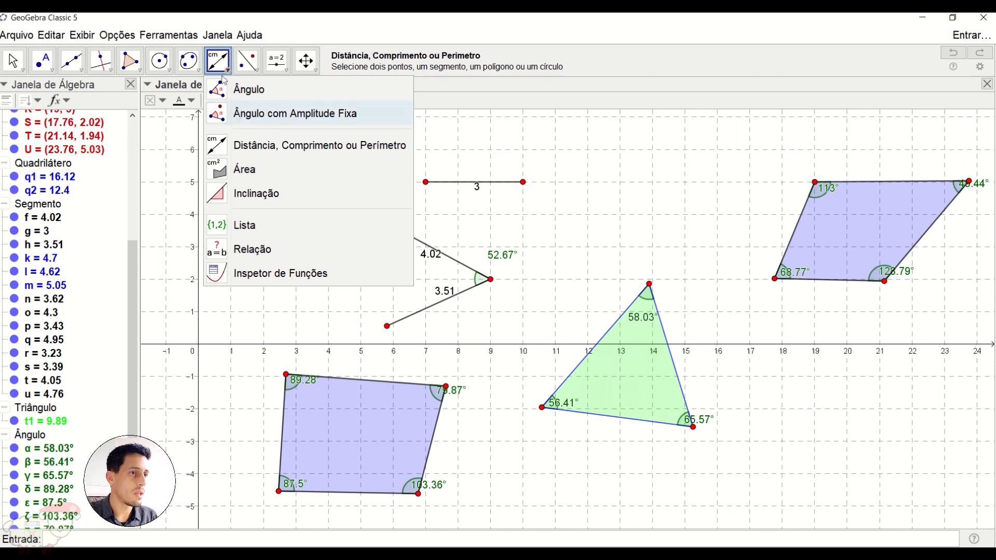
left_click(249, 144)
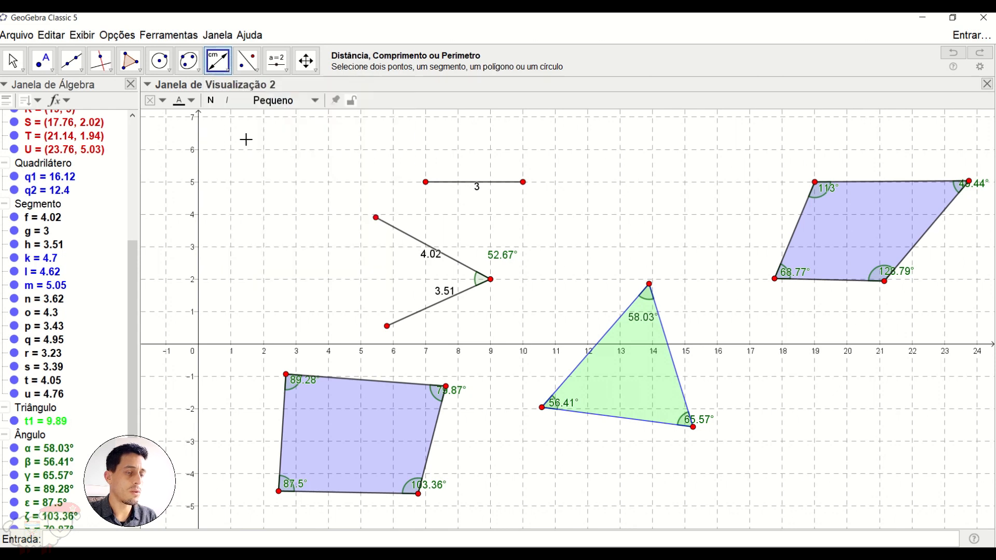
left_click(351, 432)
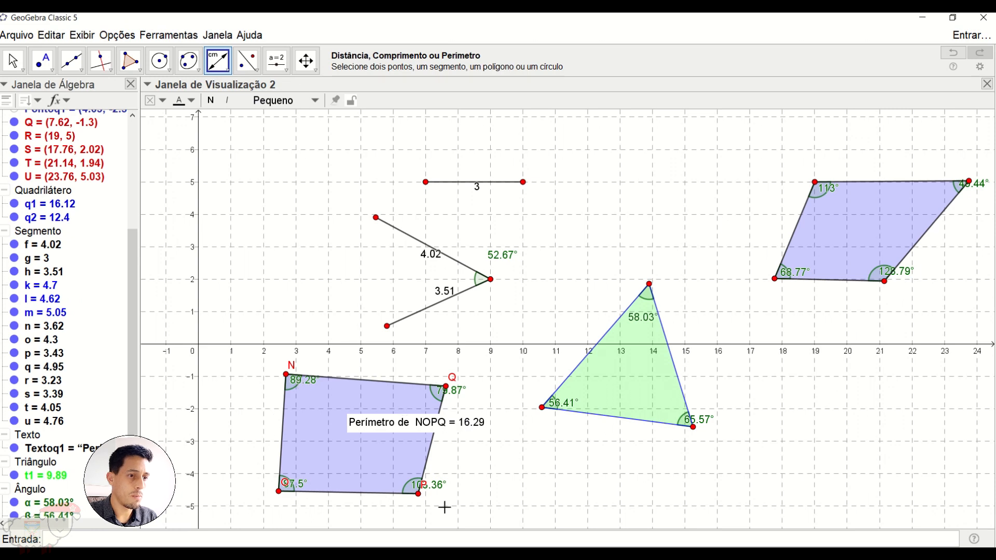
left_click(855, 226)
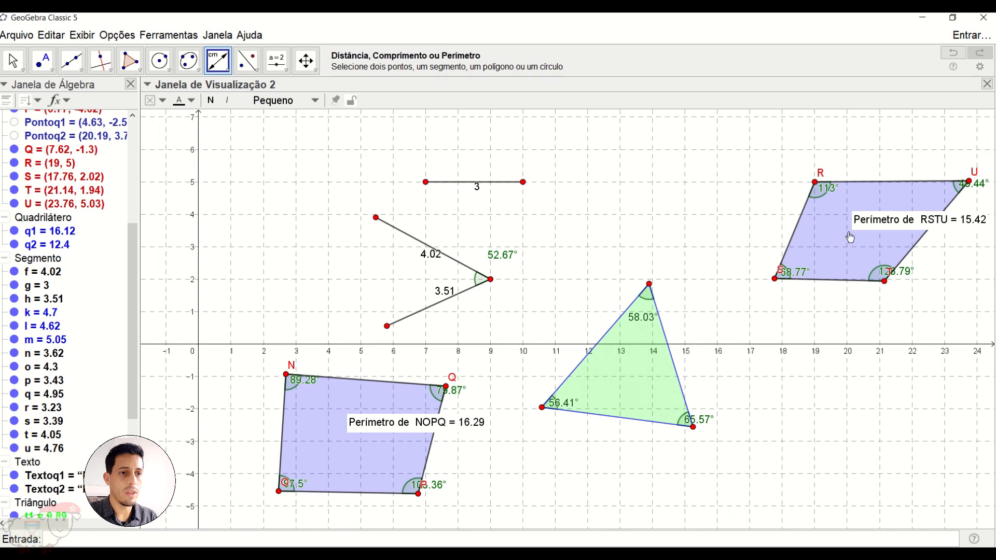
left_click(623, 390)
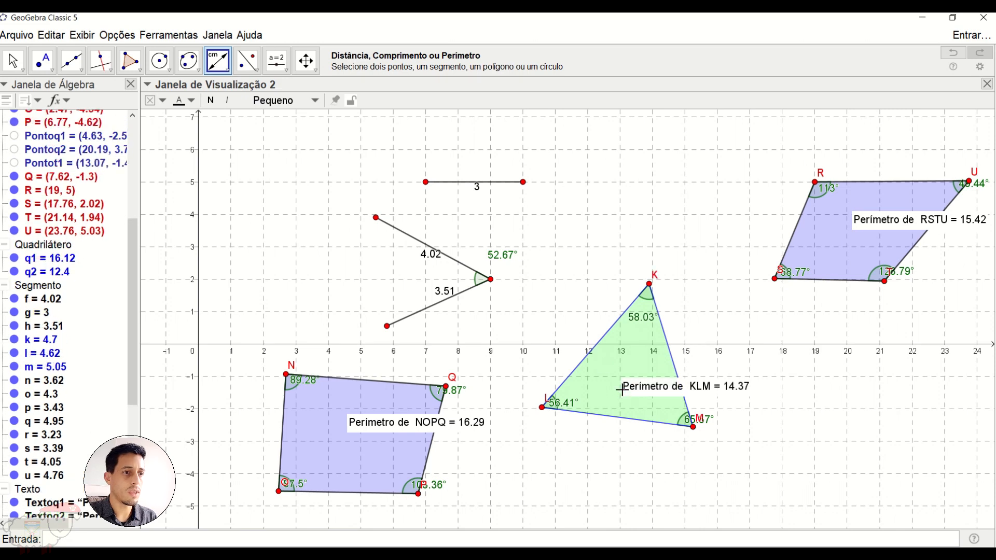
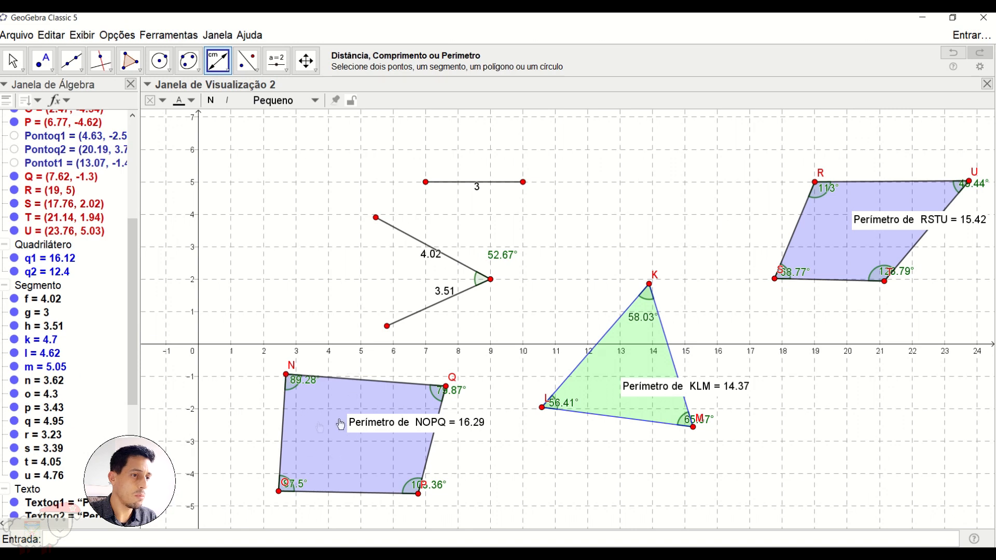
Add length labels to the sides of quadrilateral NOPQ with Distância, Comprimento ou Perímetro.
left_click(283, 433)
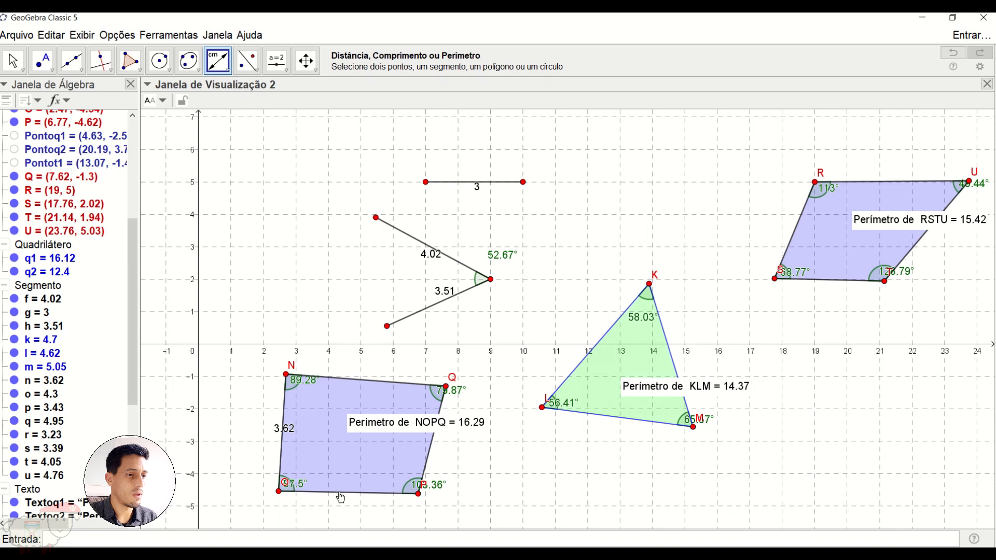
left_click(428, 460)
left_click(359, 383)
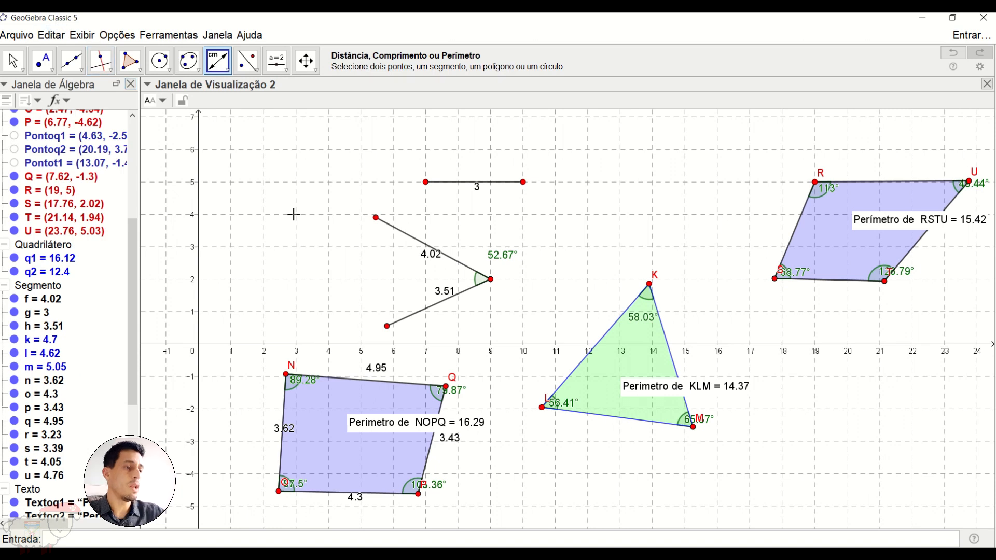
Move the NOPQ and RSTU perimeter texts further inside their quadrilaterals and shift the KLM perimeter text to the right.
key("Escape")
left_click_drag(409, 431, 356, 423)
left_click_drag(674, 385, 719, 384)
left_click_drag(888, 222, 838, 234)
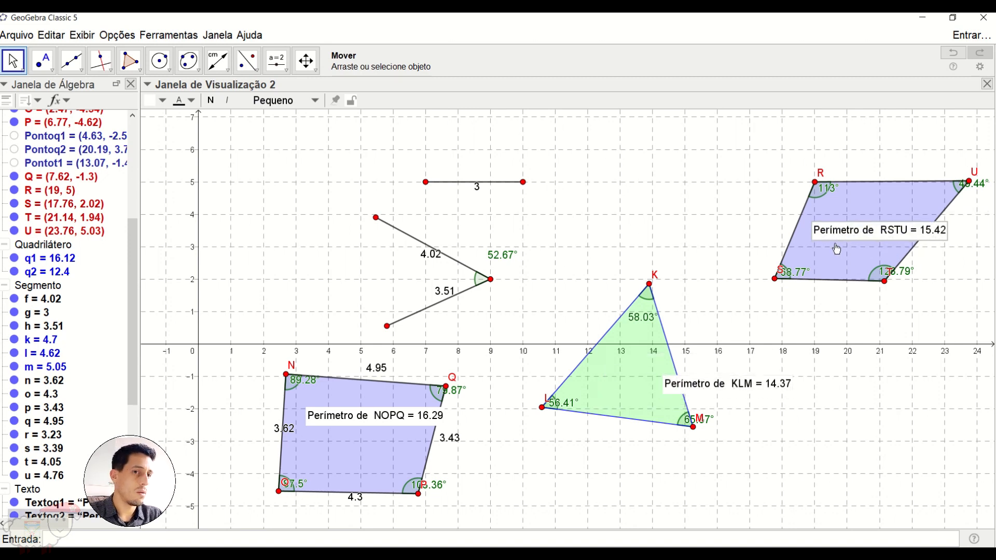
Select all objects of type Texto and define them as auxiliary objects.
scroll(130, 282, "down", 5)
left_click(28, 307)
right_click(28, 308)
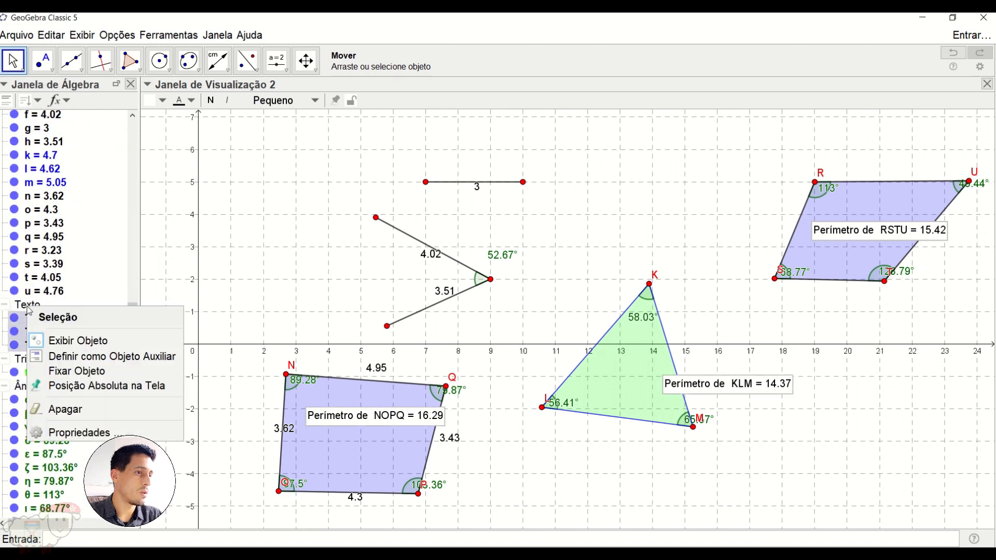
left_click(71, 356)
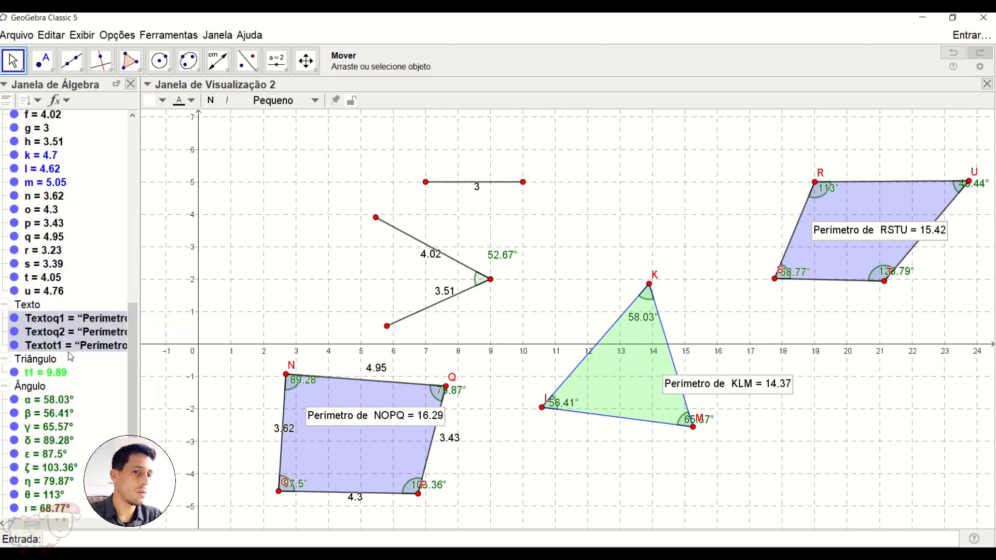
Hide all three perimeter texts and show them again.
right_click(35, 314)
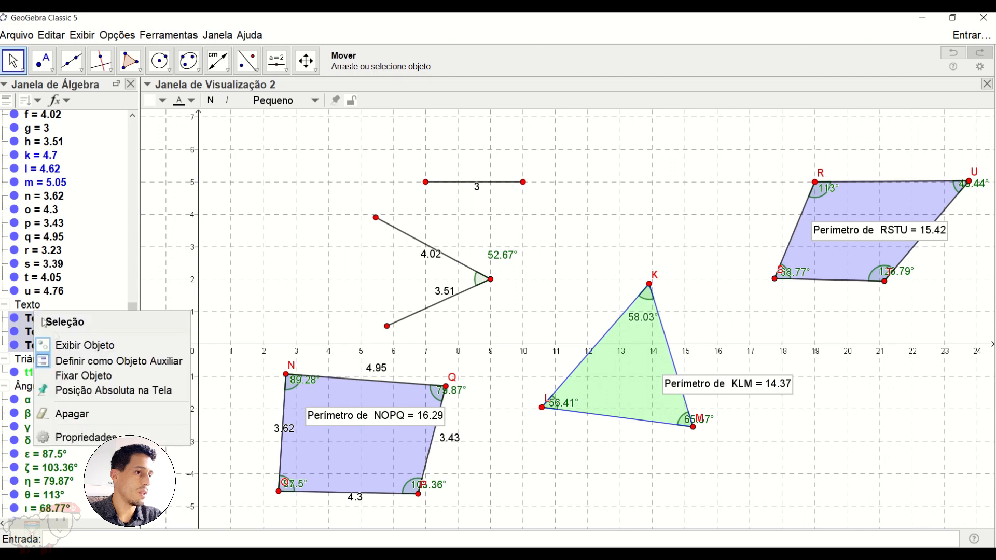
left_click(66, 346)
right_click(27, 310)
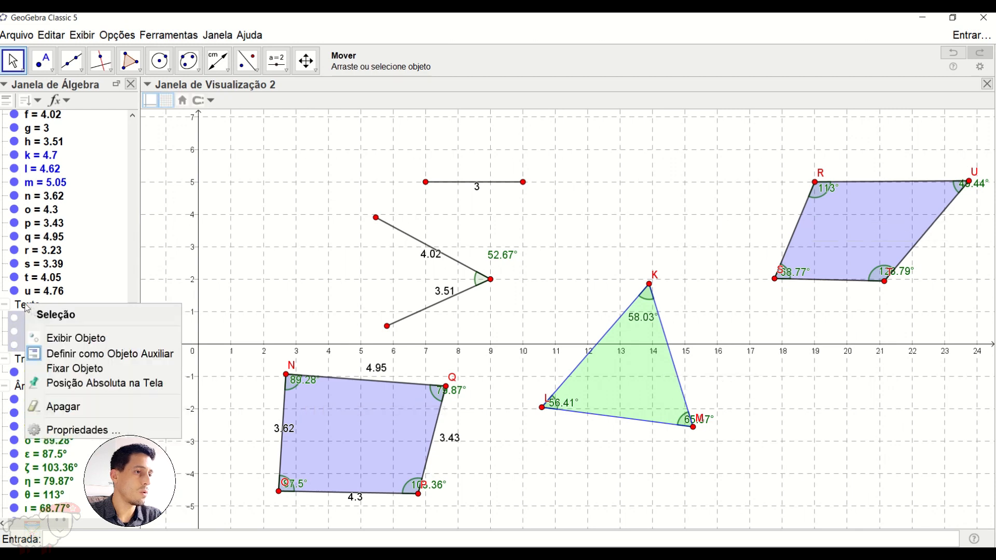
left_click(67, 338)
Enable Posição Absoluta na Tela for all the perimeter texts in their position properties.
right_click(33, 306)
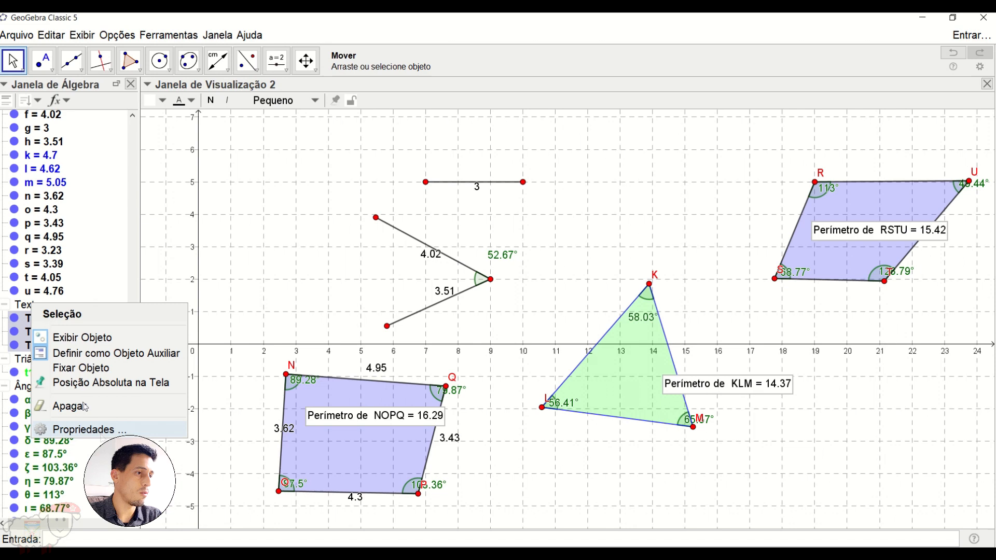
left_click(78, 487)
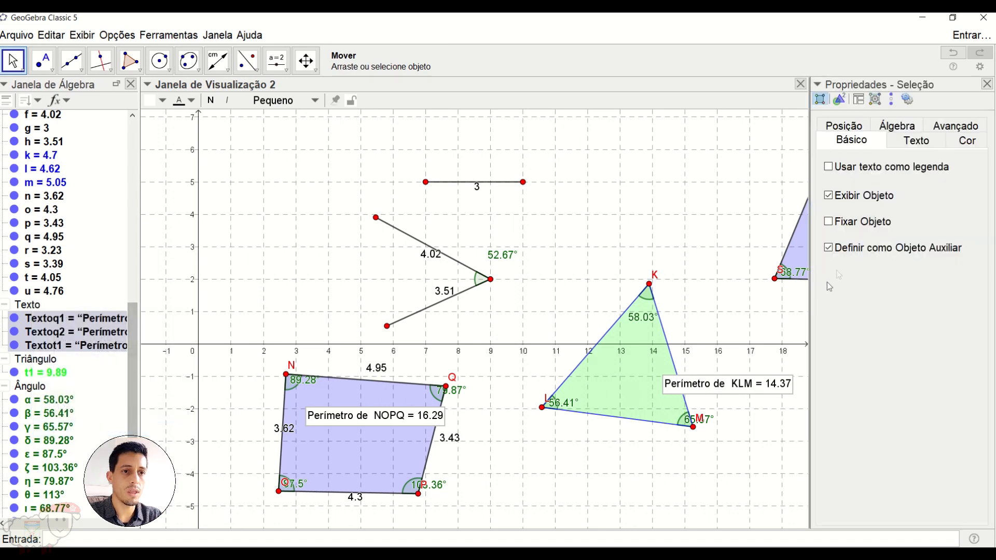
left_click(855, 142)
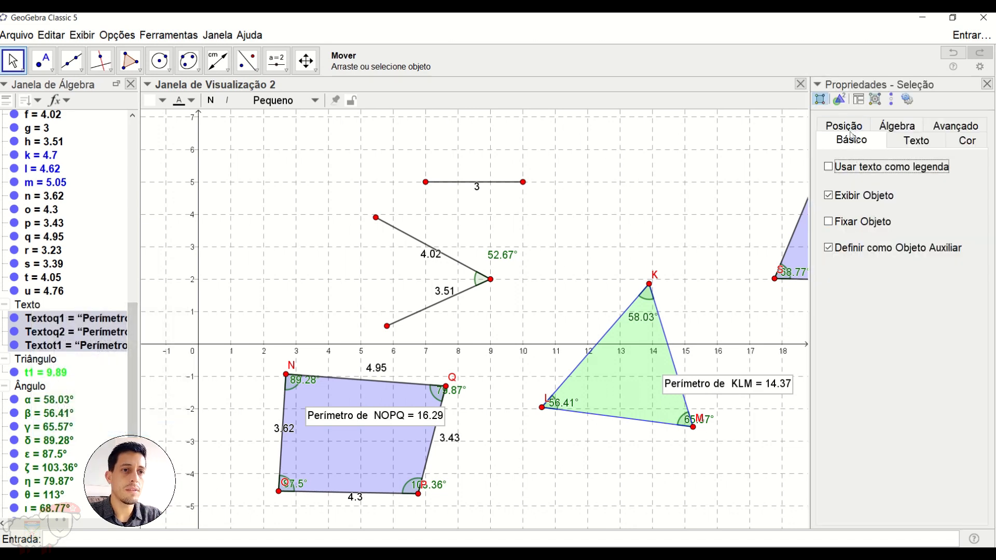
left_click(850, 128)
left_click(830, 189)
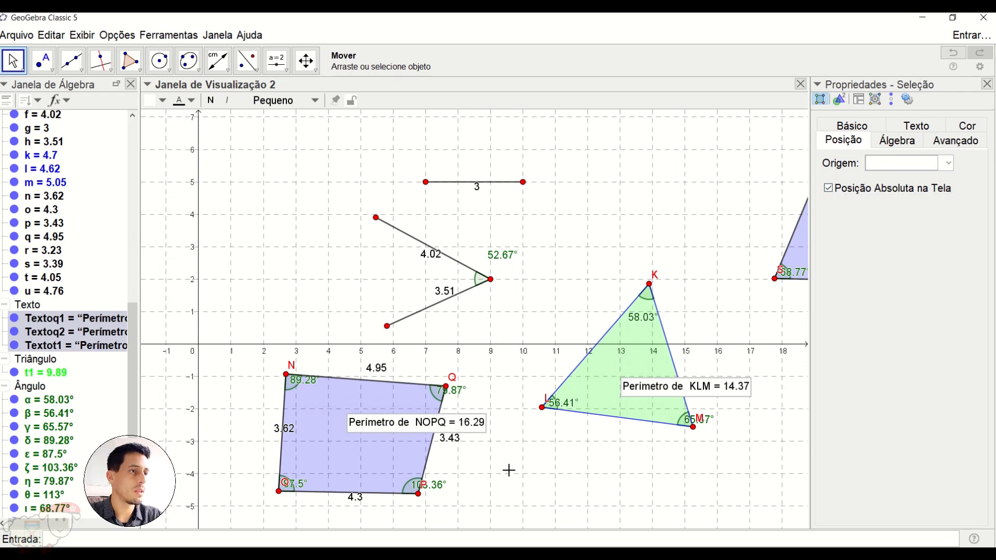
Stack the NOPQ, KLM and RSTU perimeter texts one below another in the empty area near the upper y-axis.
left_click_drag(412, 432, 233, 334)
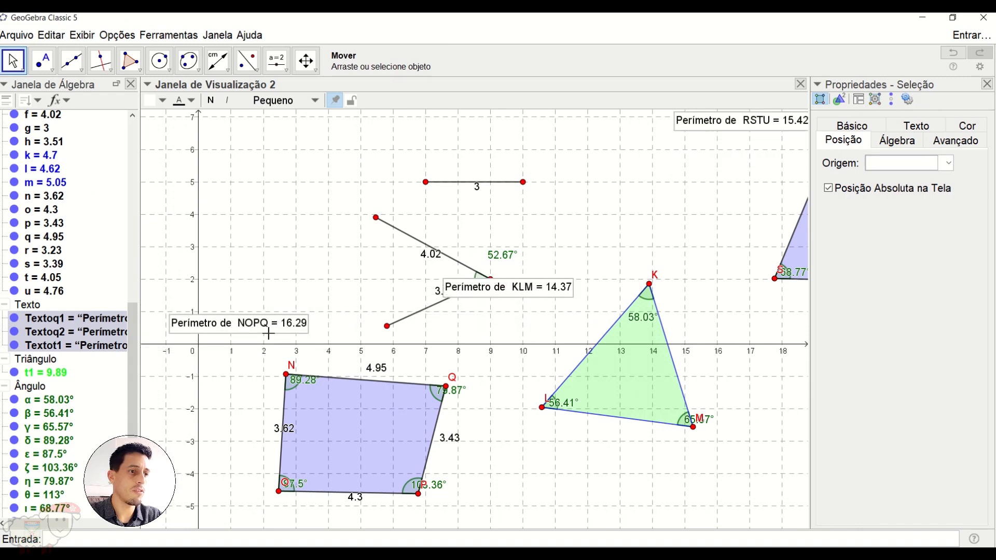
left_click_drag(265, 331, 249, 182)
left_click(268, 271)
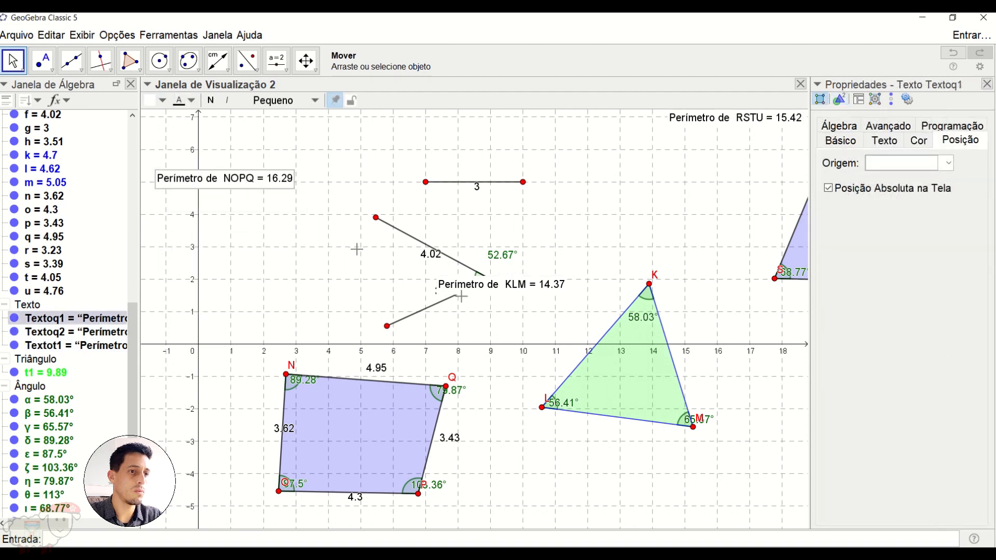
left_click_drag(469, 294, 177, 223)
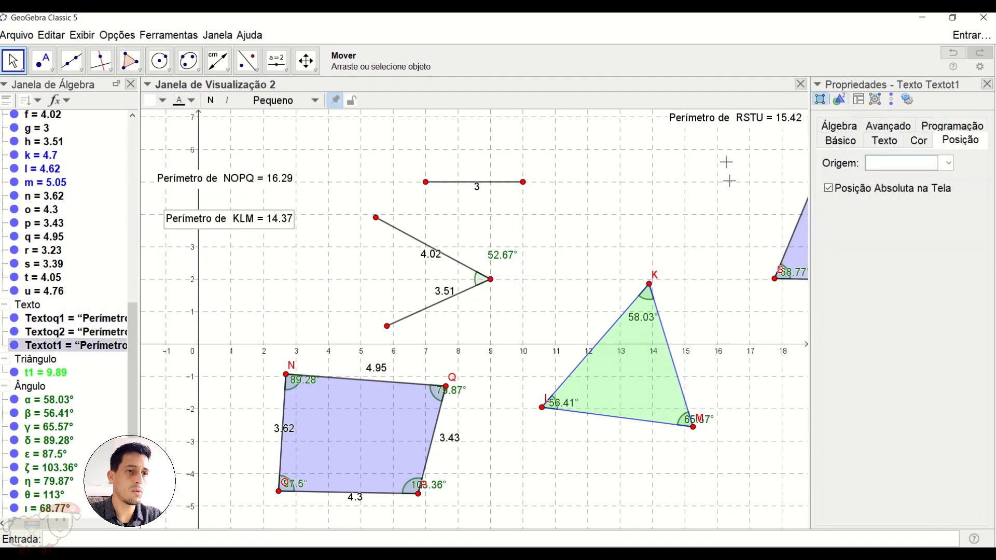
left_click_drag(704, 124, 189, 248)
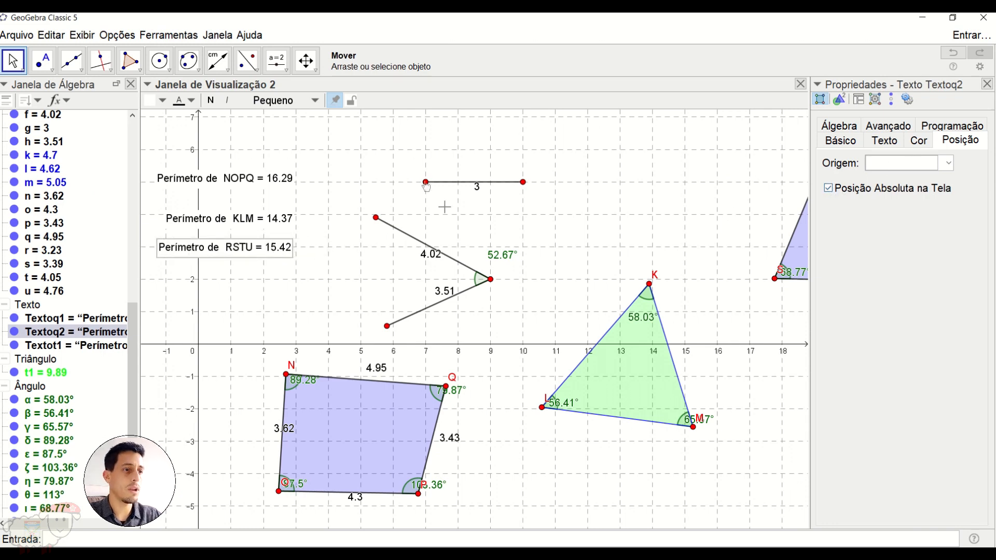
Turn off Posição Absoluta na Tela for the RSTU perimeter text and try to move it down toward quadrilateral NOPQ.
left_click(829, 188)
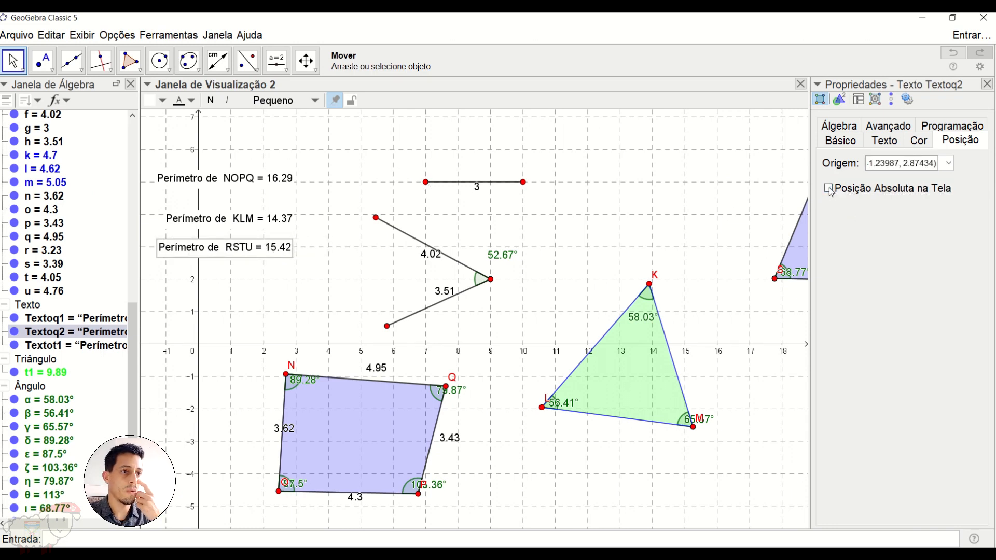
left_click_drag(224, 253, 371, 458)
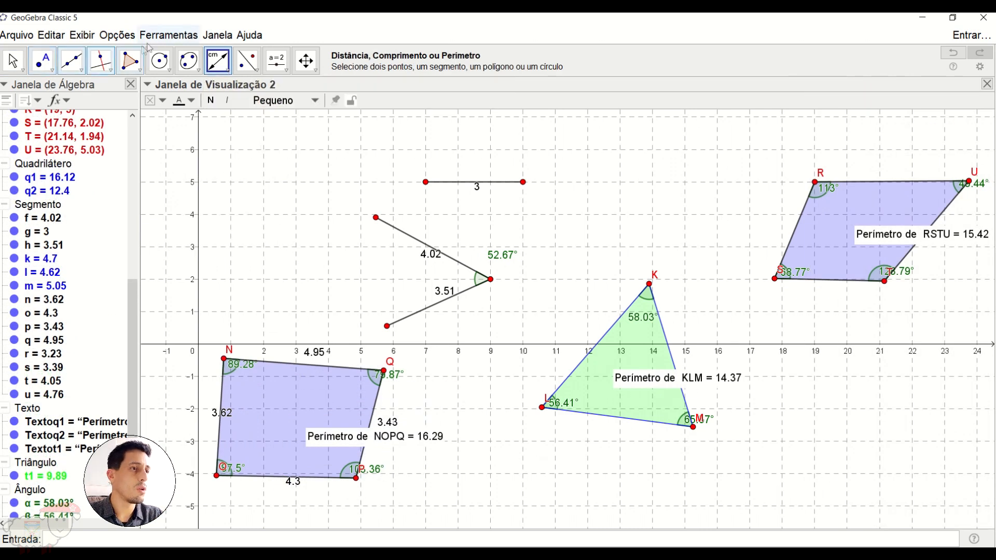
Add area texts to quadrilateral NOPQ, triangle KLM and quadrilateral RSTU with the Área tool.
left_click(226, 73)
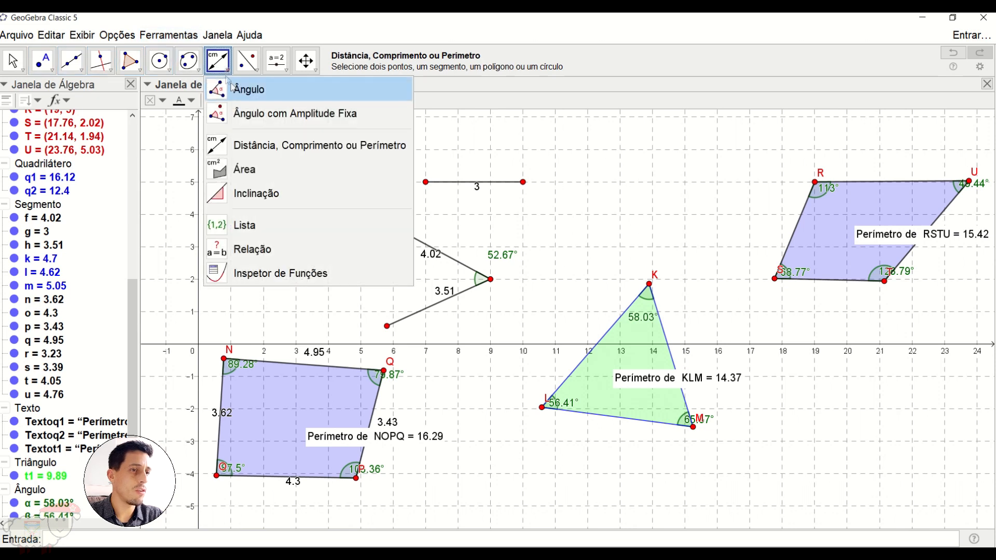
left_click(290, 169)
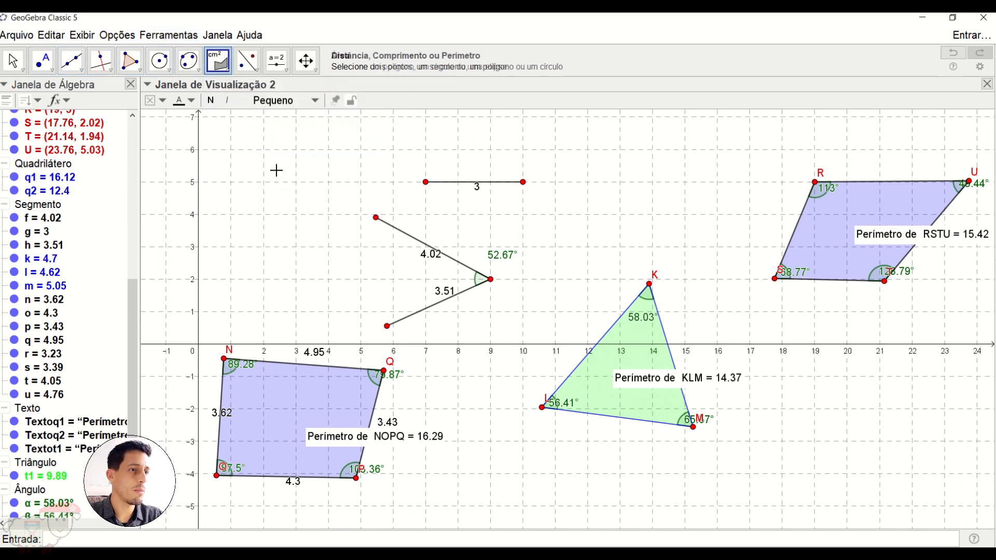
left_click(293, 409)
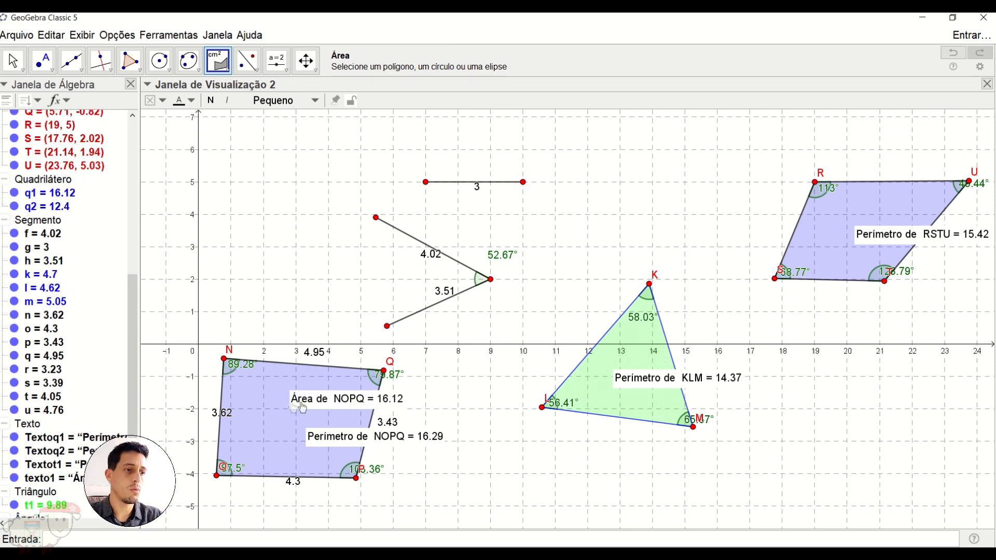
left_click(614, 404)
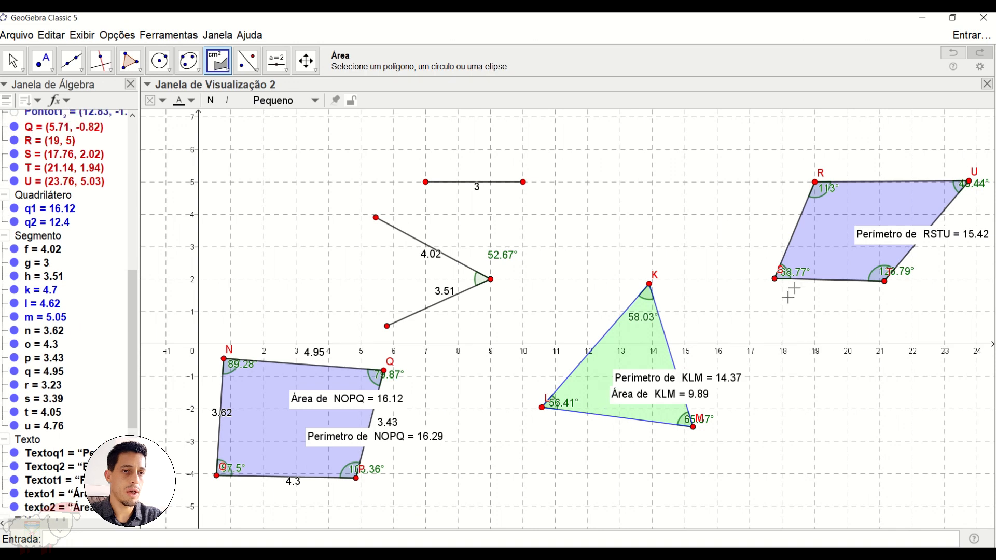
left_click(822, 239)
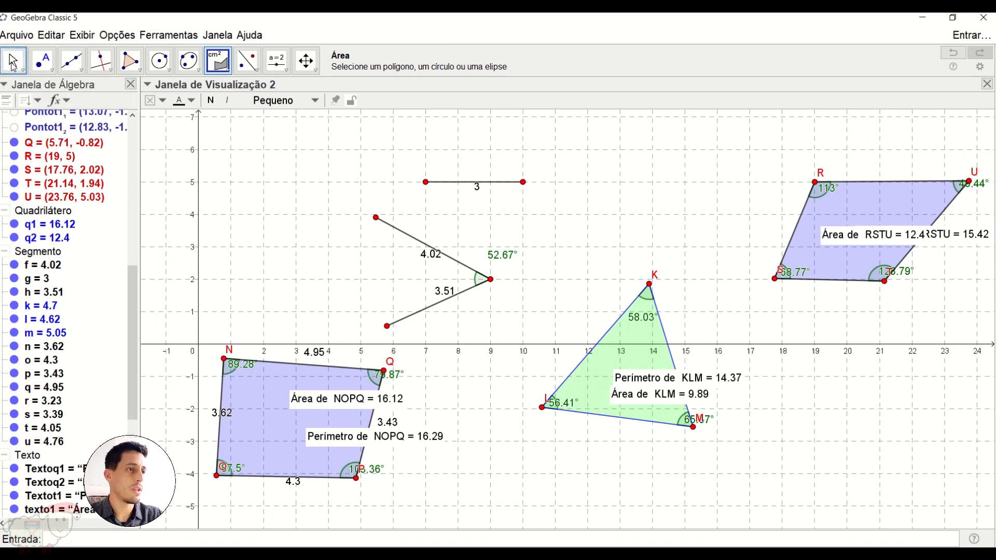
Rearrange the overlapping area and perimeter texts so they sit separately within or near RSTU, KLM and NOPQ.
left_click(13, 62)
left_click_drag(855, 248, 831, 245)
left_click(840, 241)
left_click_drag(675, 382, 632, 398)
left_click_drag(325, 436, 299, 429)
Examine the algebra list entries for the area texts, quadrilaterals q1 and q2, the points and the perimeter numbers.
left_click_drag(136, 385, 139, 426)
left_click(72, 402)
mouse_move(52, 526)
left_mouse_down()
mouse_move(87, 524)
mouse_move(39, 519)
left_mouse_up()
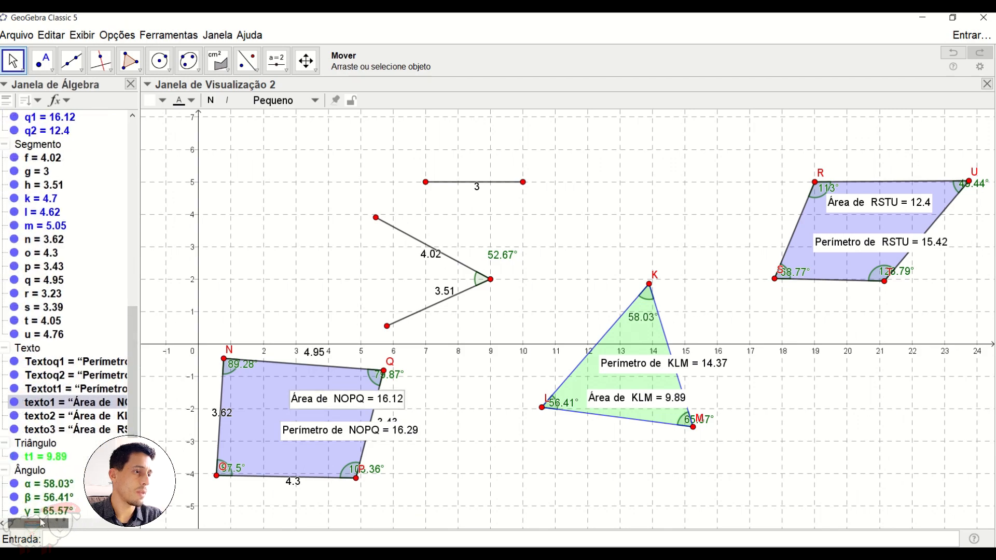
mouse_move(40, 518)
left_mouse_down()
mouse_move(52, 521)
mouse_move(46, 510)
left_mouse_up()
left_click(253, 403)
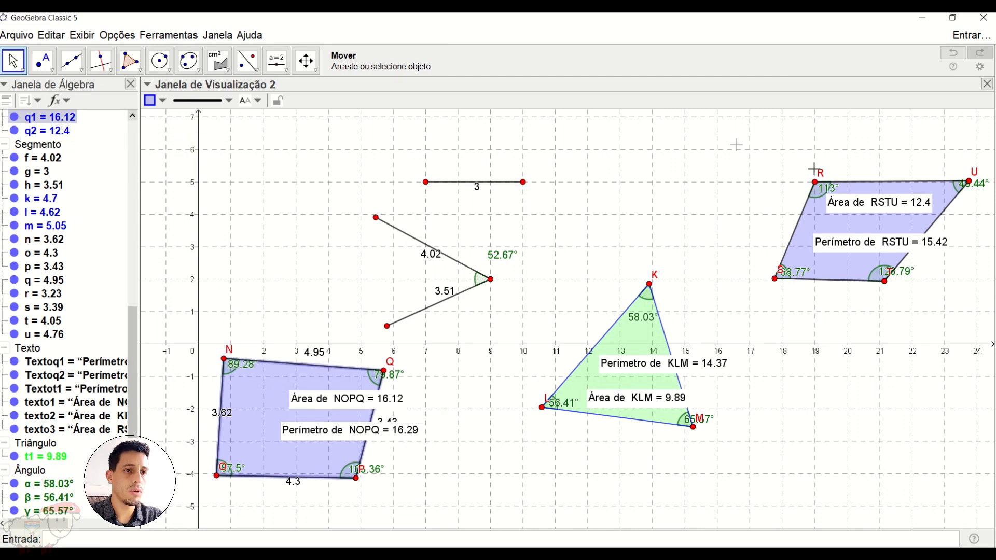
left_click(815, 218)
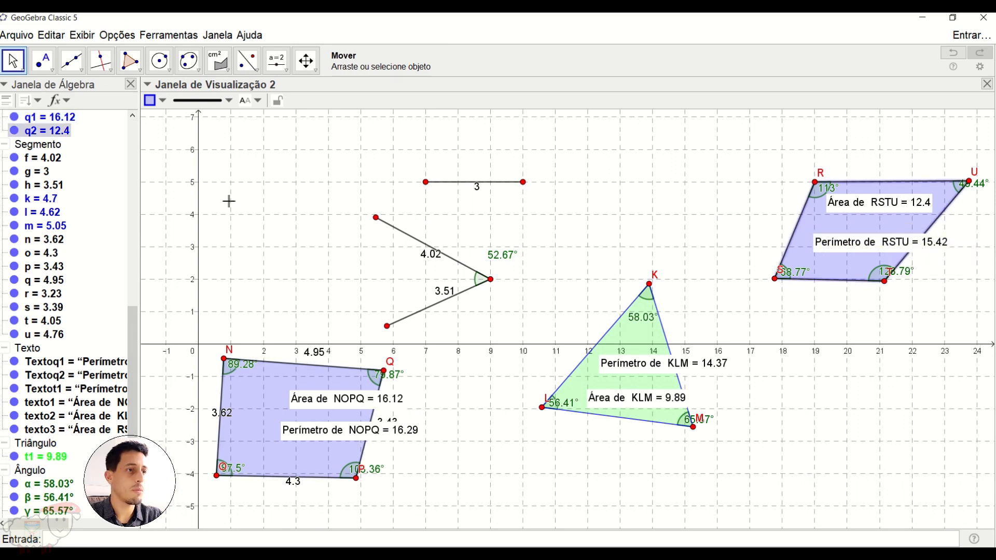
scroll(131, 352, "up", 1)
left_click_drag(131, 352, 130, 208)
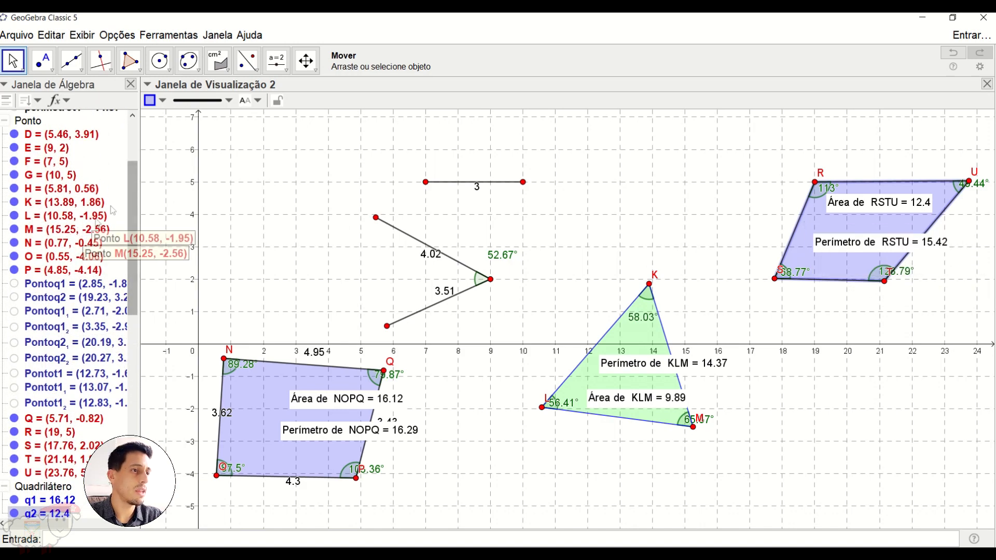
scroll(135, 258, "down", 3)
scroll(139, 258, "down", 10)
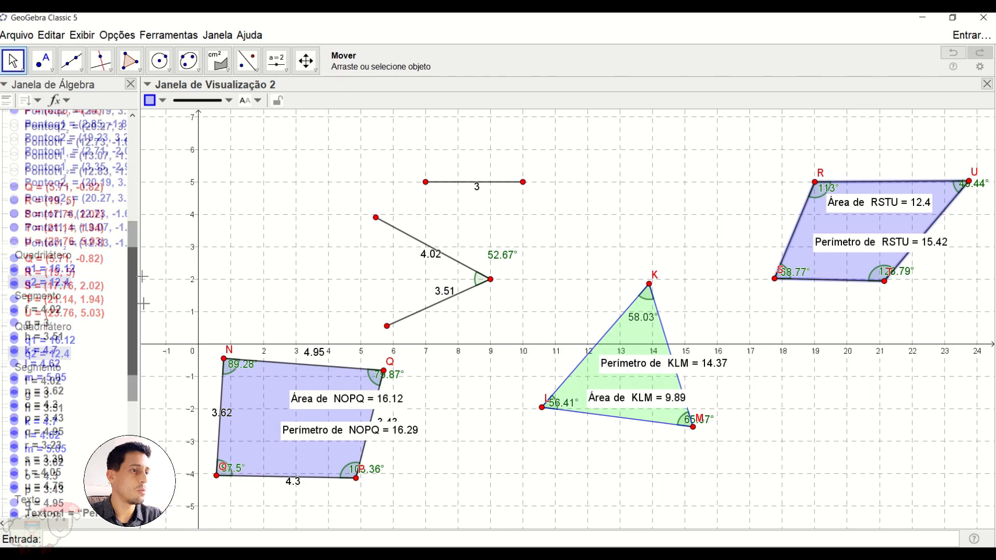
scroll(104, 311, "up", 15)
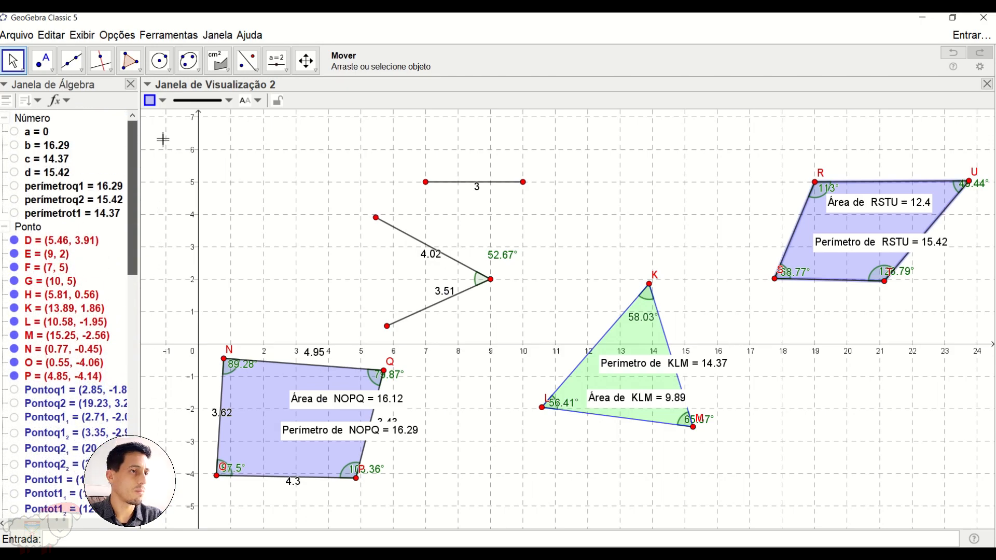
left_click_drag(552, 280, 538, 269)
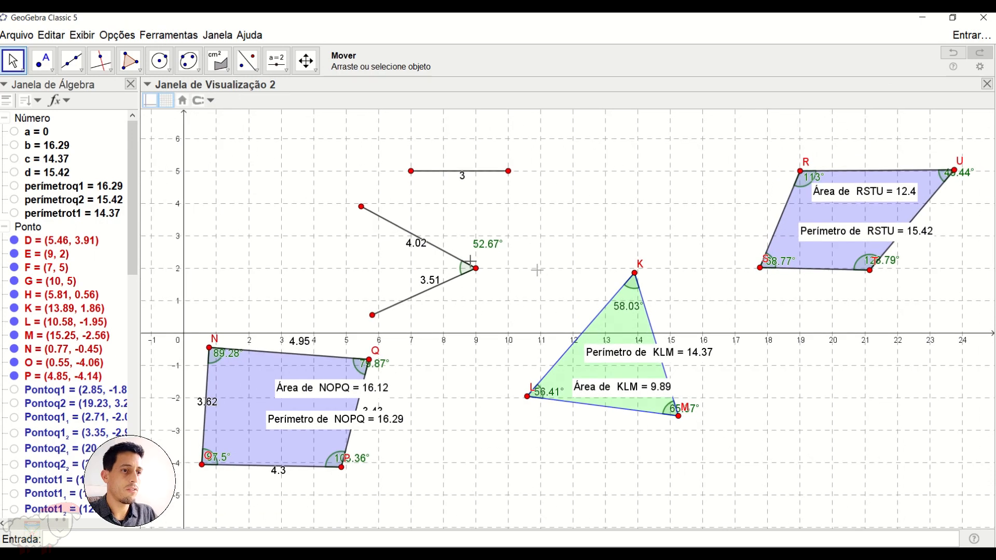
Delete the two segments meeting at point E, and the vertex point E along with its angle.
left_click(455, 286)
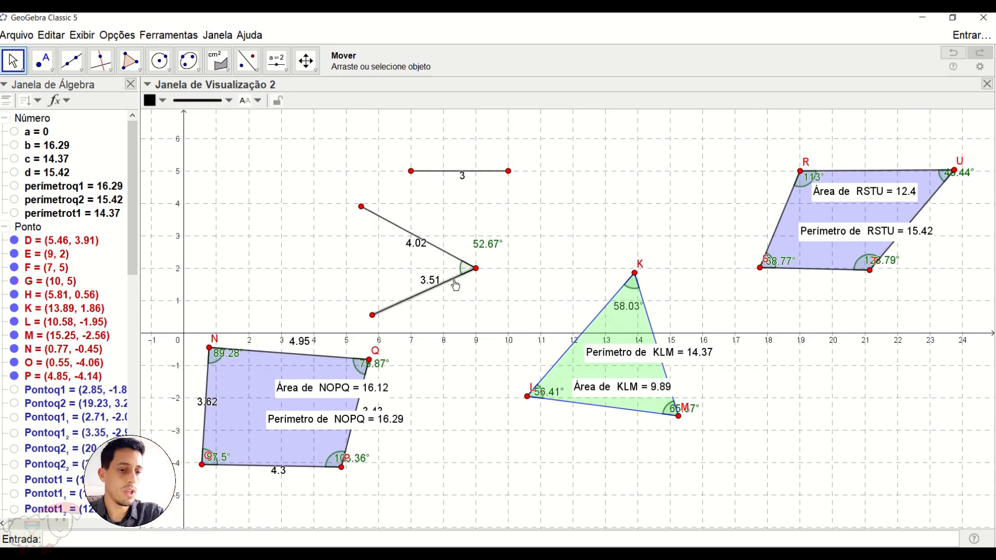
key("Delete")
left_click(468, 265)
key("Delete")
left_click(474, 267)
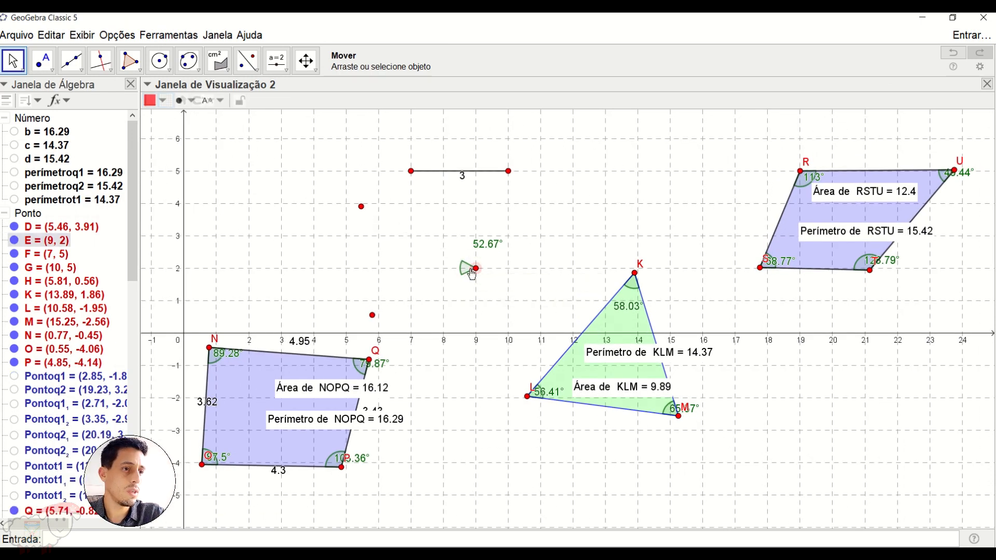
key("Delete")
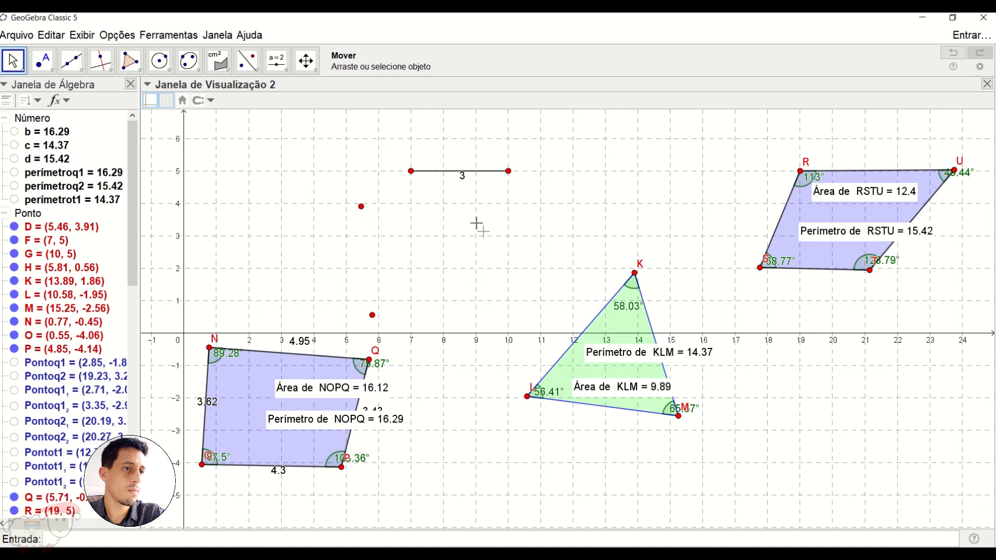
Delete segment FG and the leftover points D, F, G and H.
left_click(459, 174)
key("Delete")
left_click(362, 206)
key("Delete")
left_click(411, 172)
key("Delete")
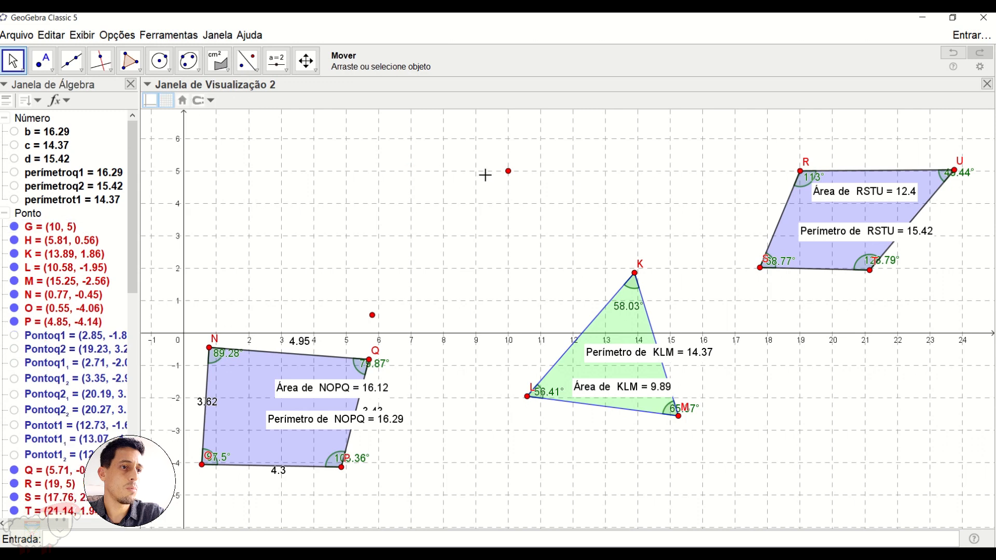
left_click(509, 173)
key("Delete")
left_click(371, 315)
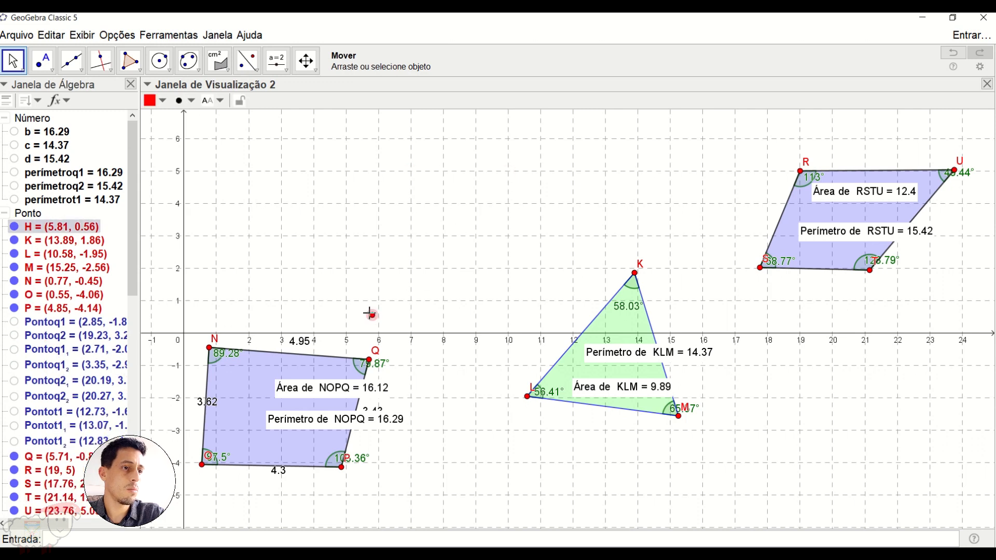
key("Delete")
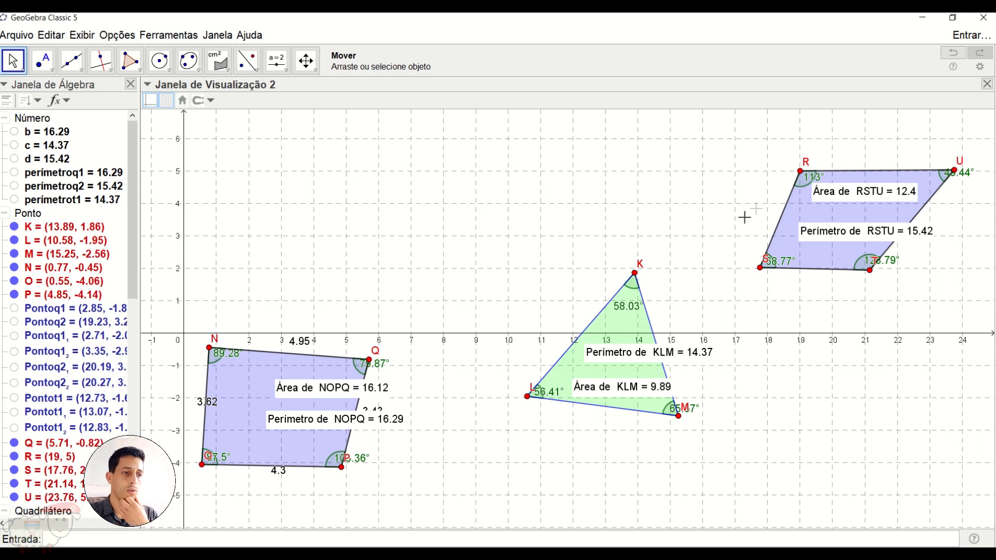
Arrange quadrilateral NOPQ, triangle KLM and quadrilateral RSTU in a row above the x-axis.
left_click_drag(297, 396, 352, 218)
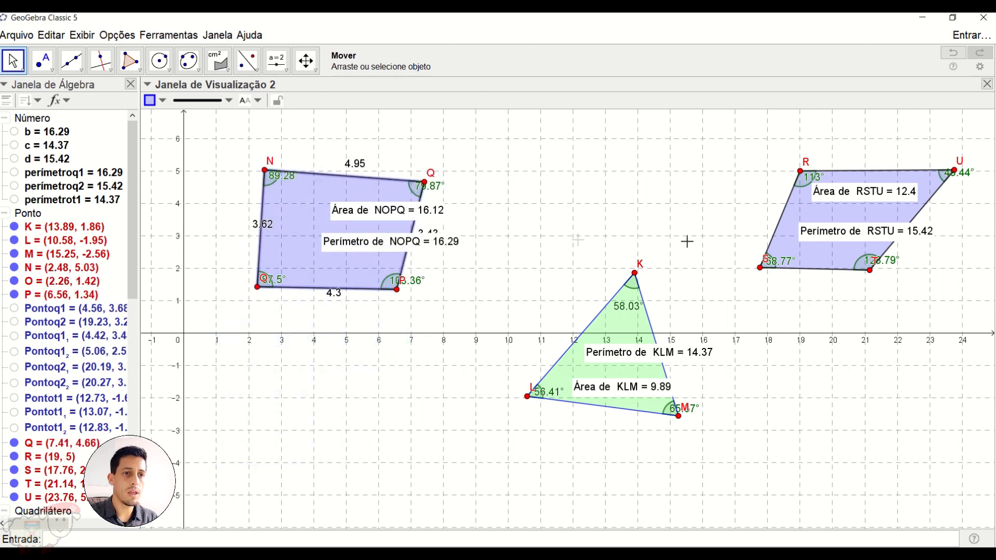
left_click_drag(625, 332, 596, 229)
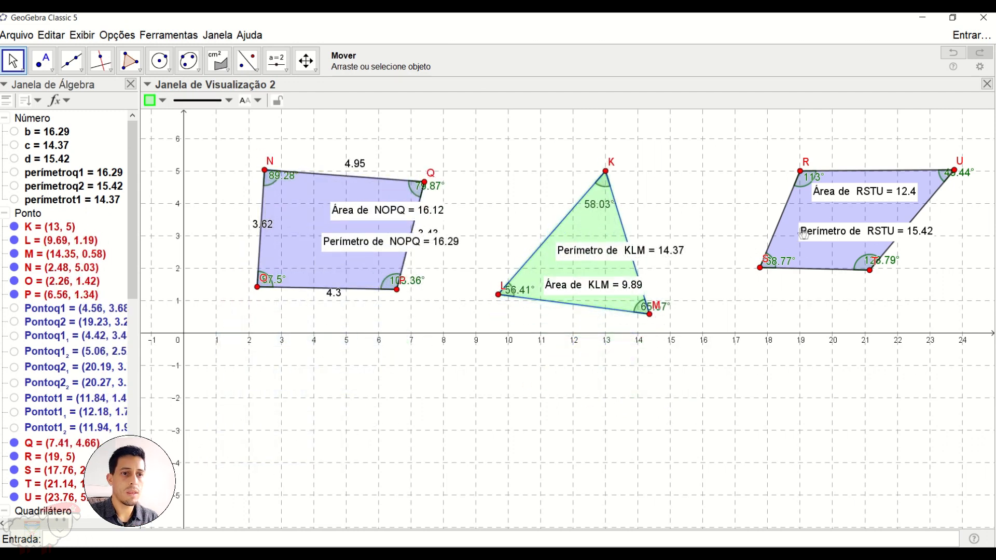
left_click_drag(792, 216, 760, 246)
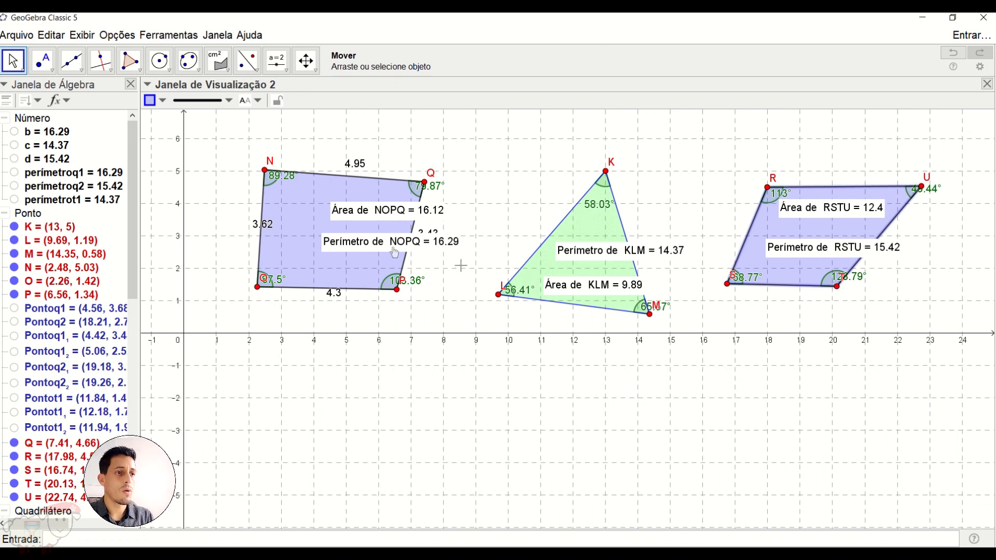
Lower quadrilateral NOPQ and reshape it into a rectangle with vertices N (2, 3), Q (7, 3), P (7, -1) and O (2, -1).
left_click_drag(290, 265, 277, 336)
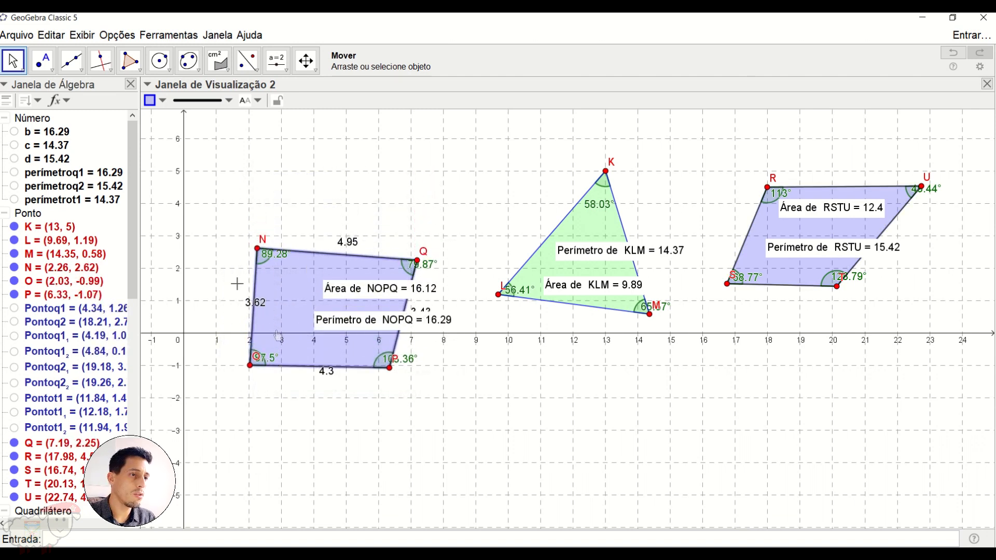
left_click_drag(263, 242, 253, 235)
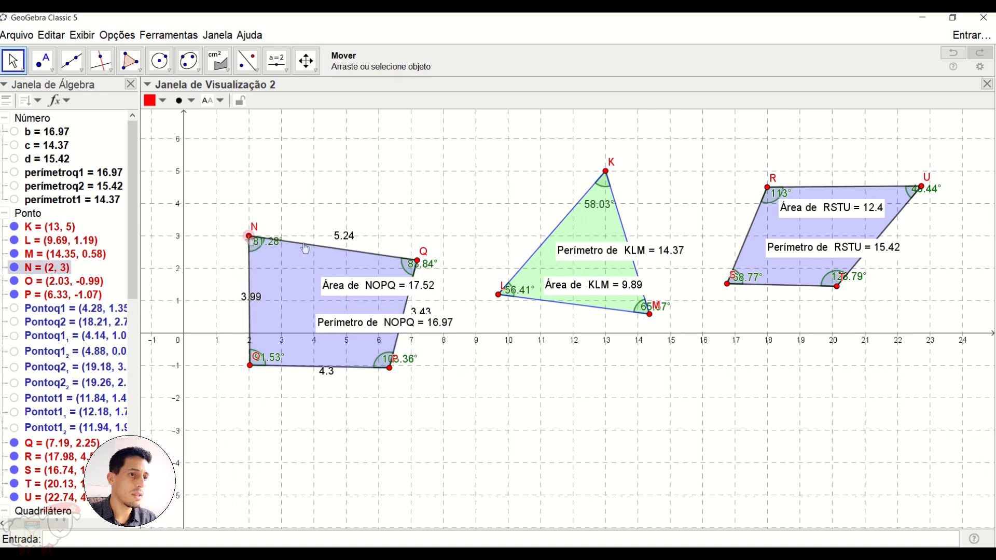
left_click_drag(420, 266, 413, 244)
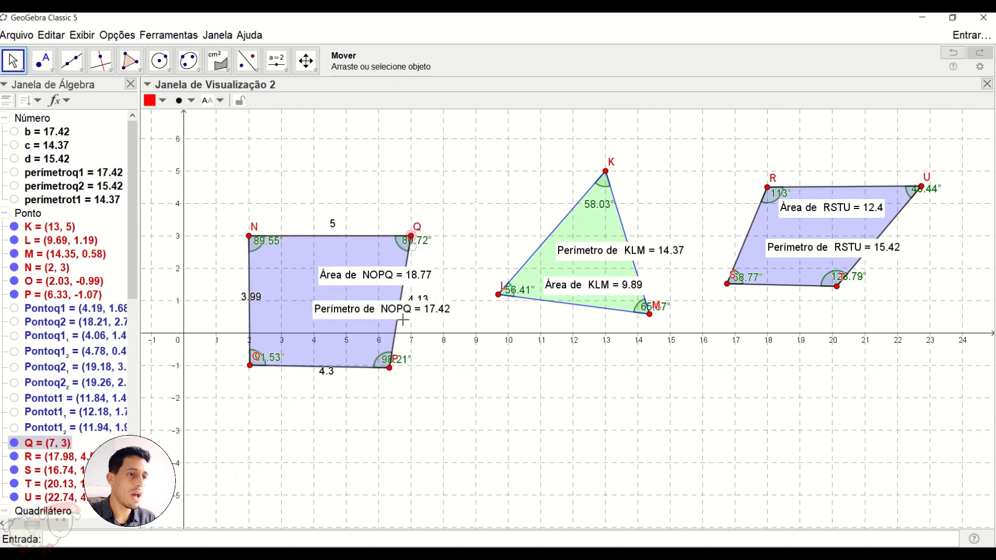
left_click_drag(393, 368, 413, 370)
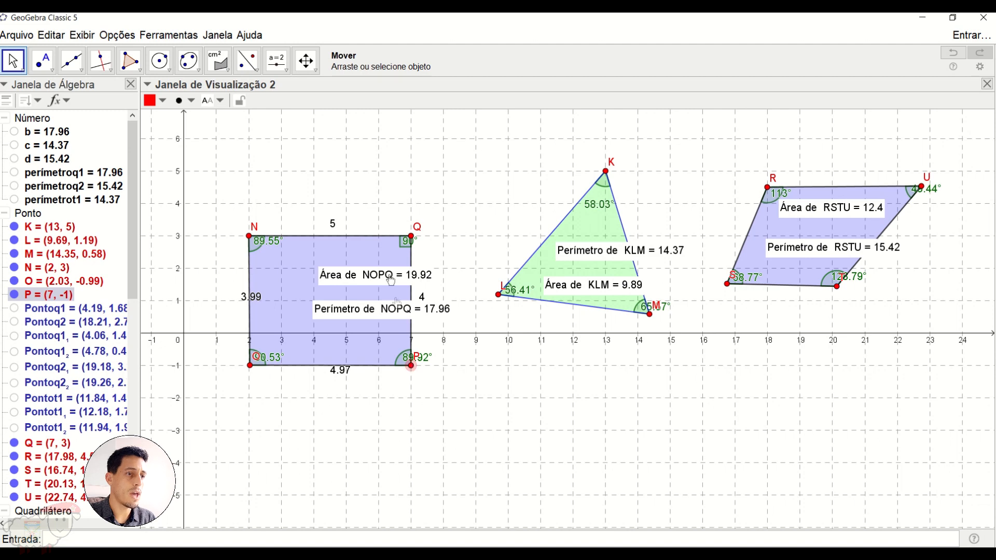
mouse_move(251, 366)
left_mouse_down()
mouse_move(239, 370)
mouse_move(249, 370)
left_mouse_up()
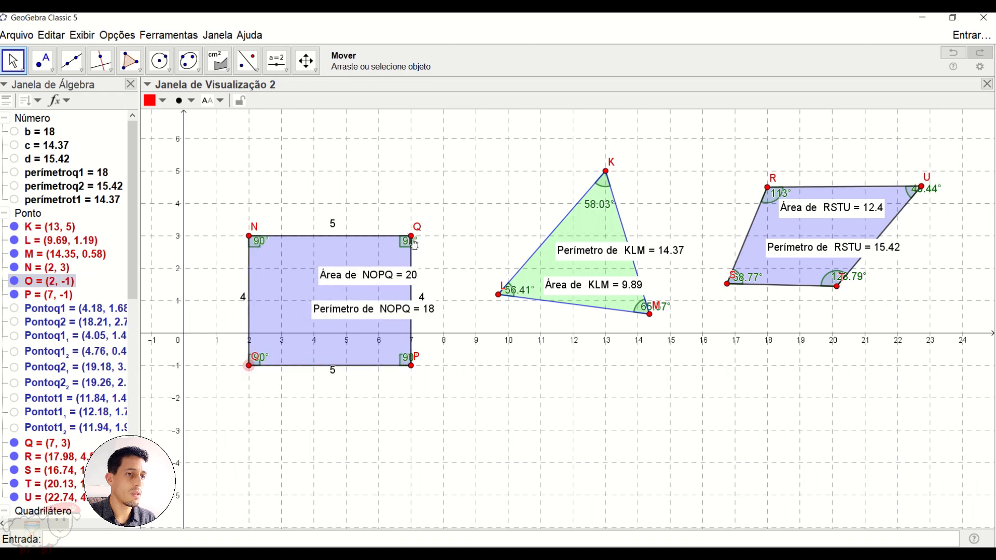
Move vertex Q to about (6.32, 3.55) and set the rounding to 0 Casas Decimais.
left_click_drag(411, 240, 390, 224)
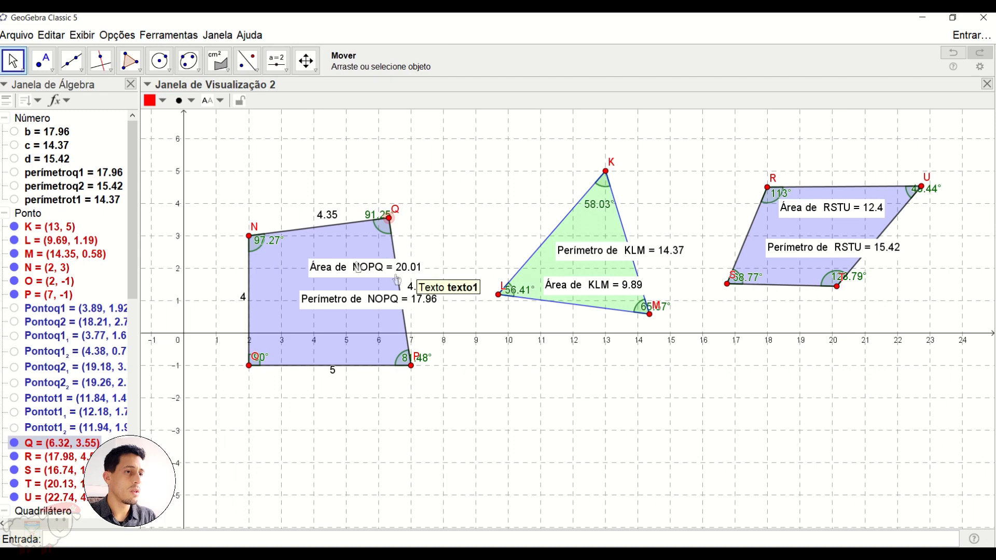
left_click(124, 36)
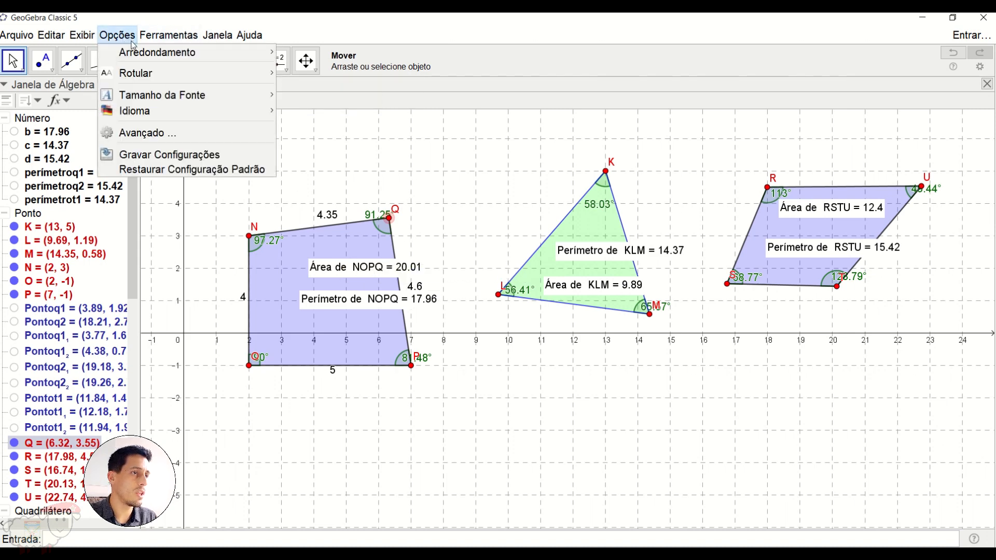
mouse_move(136, 52)
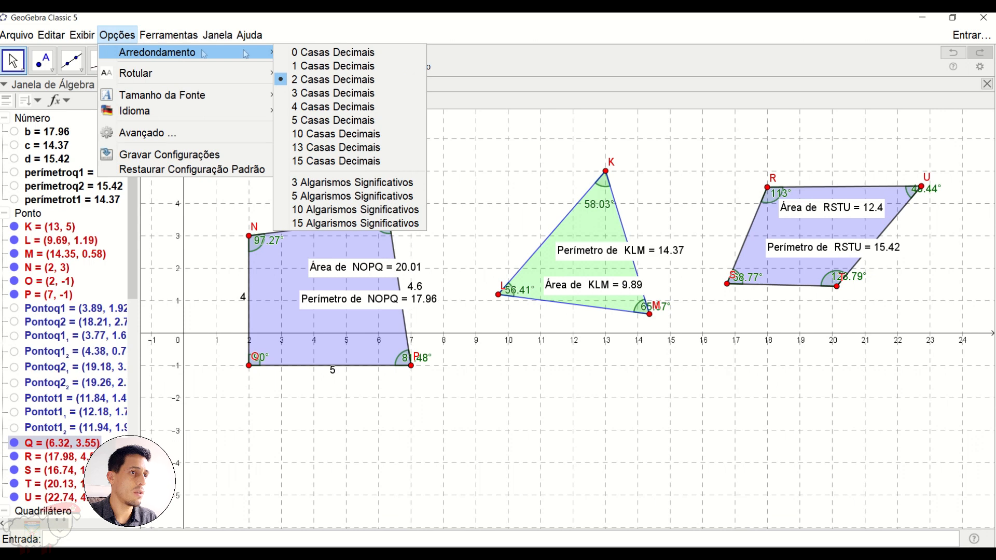
left_click(309, 54)
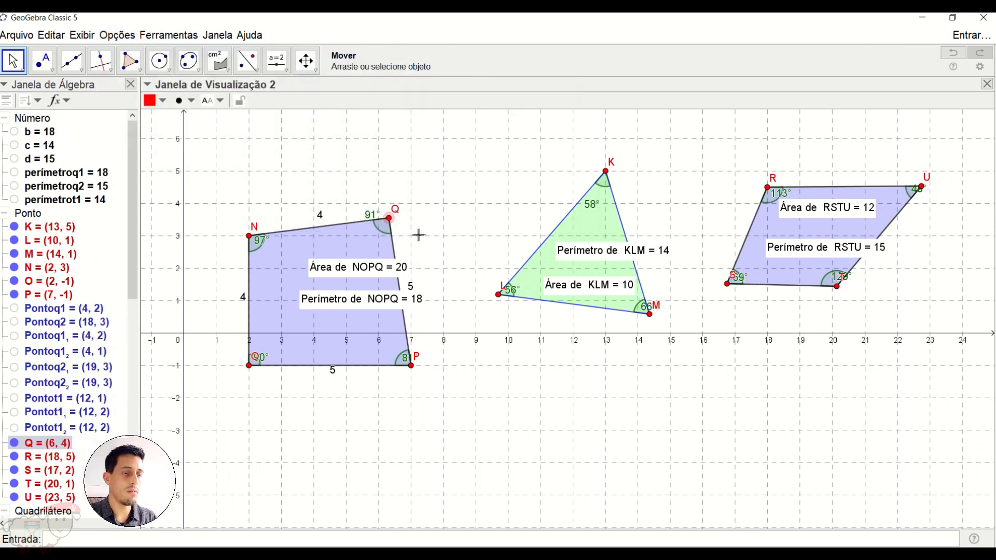
Set the rounding back to 2 Casas Decimais and return vertex Q to (7, 3), nudging the NOPQ perimeter text inside the rectangle.
left_click(117, 35)
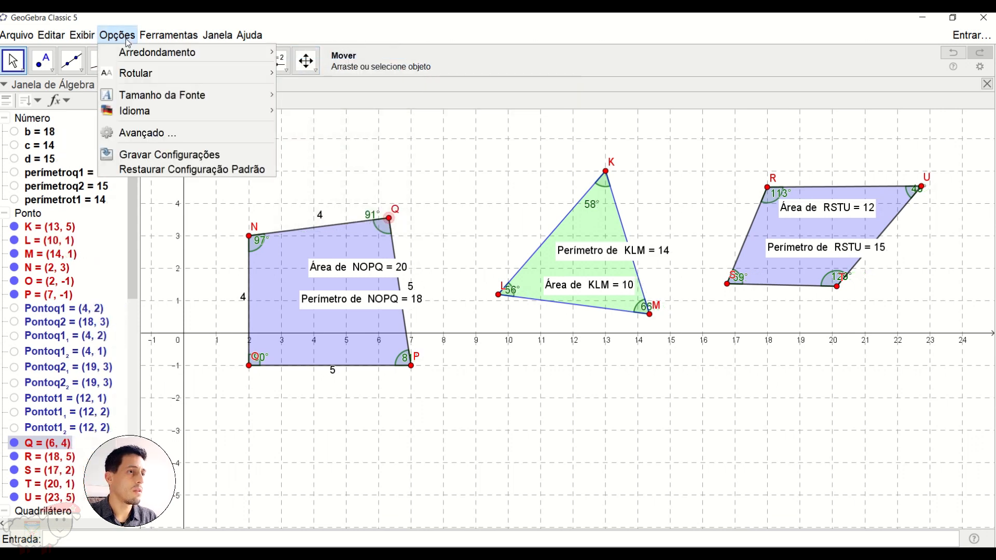
mouse_move(147, 55)
left_click(327, 79)
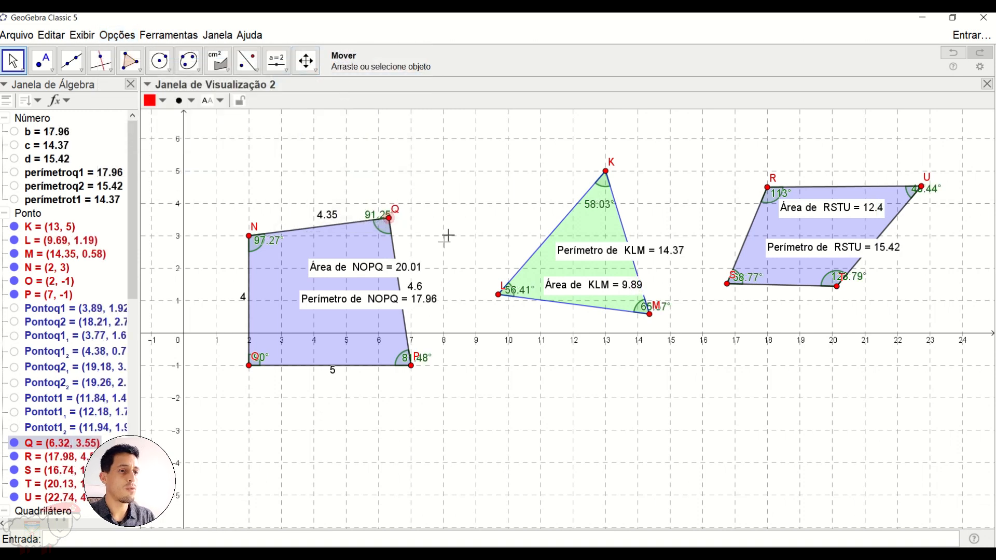
left_click_drag(390, 225, 411, 239)
left_click_drag(352, 321, 336, 325)
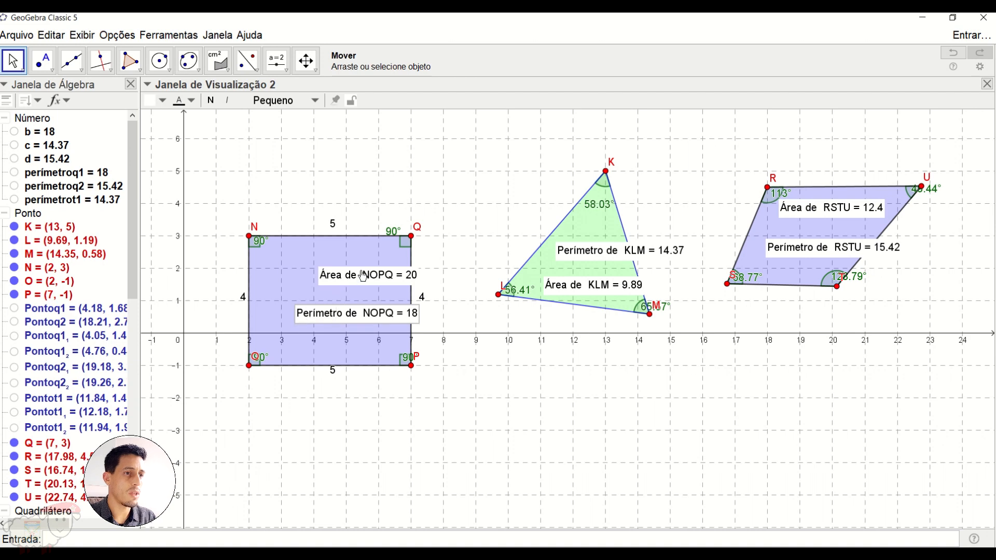
Move vertex Q to about (7.77, 3.62) and triangle vertex K to about (11.2, 4.97).
left_click_drag(412, 239, 438, 222)
left_click_drag(605, 173, 550, 178)
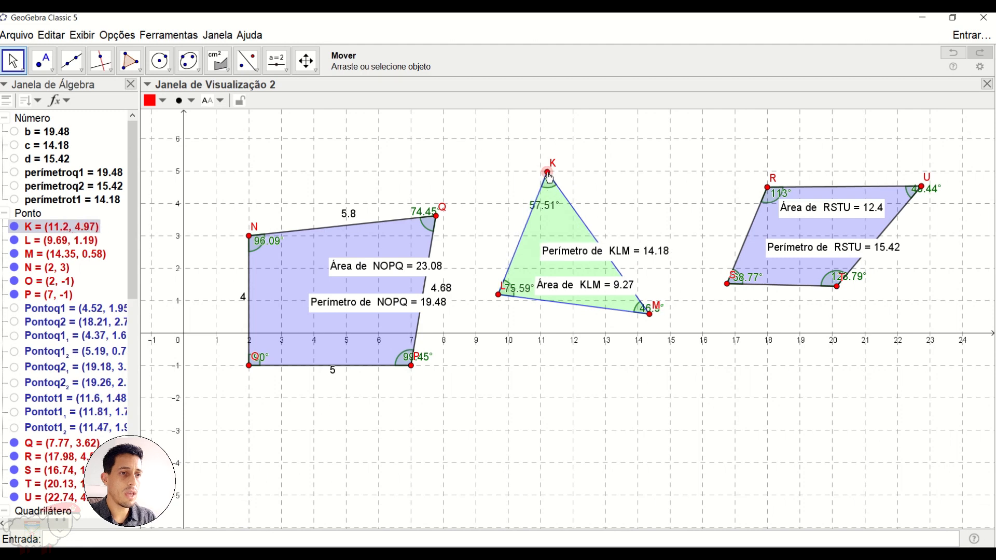
Delete the area and perimeter texts of KLM, the area text of RSTU and the perimeter text of NOPQ.
left_click(566, 285)
key("Delete")
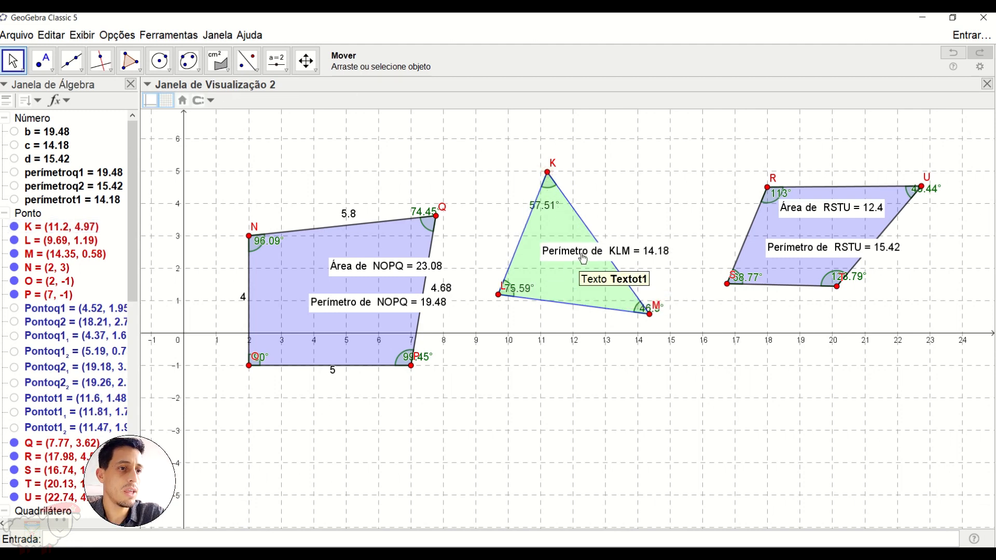
left_click(584, 258)
key("Delete")
left_click(820, 220)
key("Delete")
left_click(360, 310)
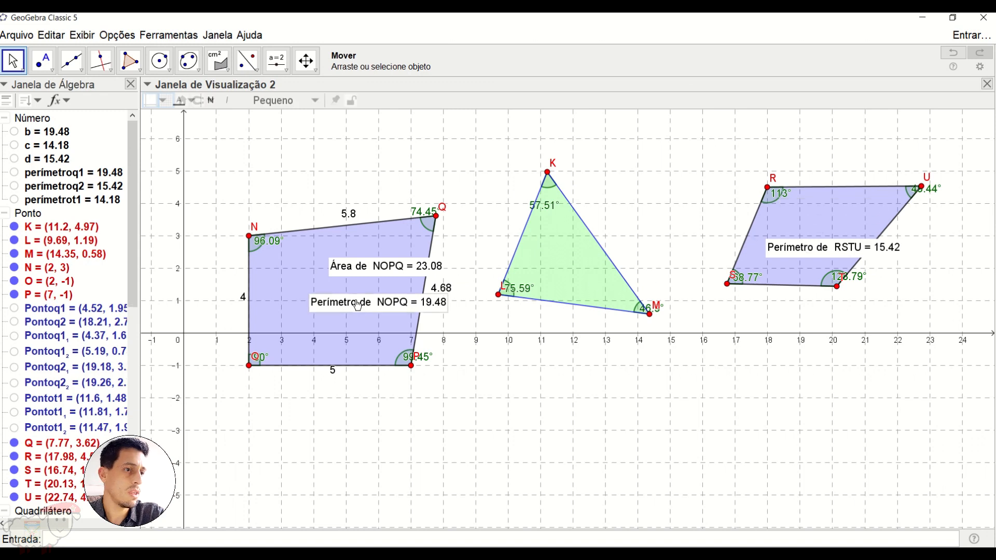
key("Delete")
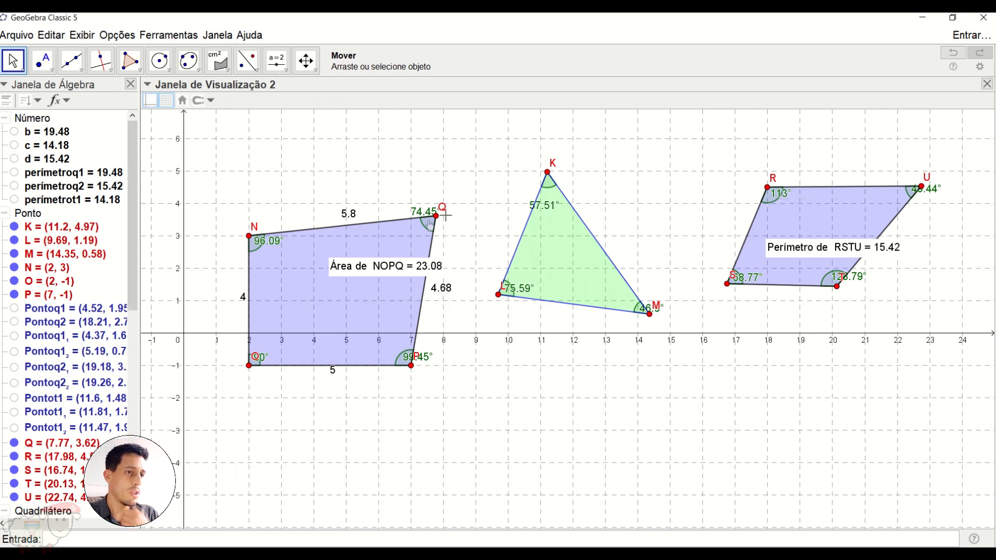
Return vertex Q to (7, 3) and centre the area text within rectangle NOPQ.
left_click_drag(439, 220, 412, 238)
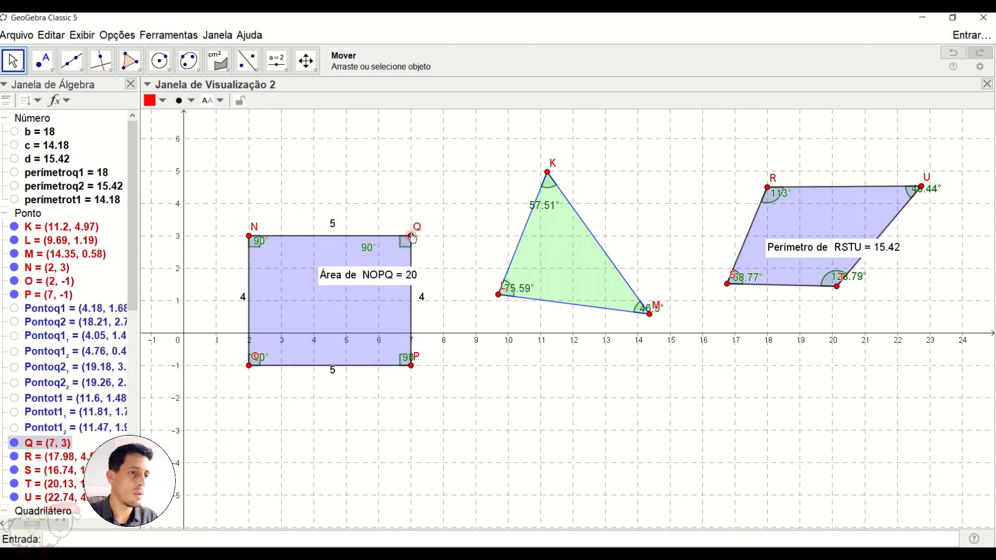
left_click_drag(380, 279, 341, 295)
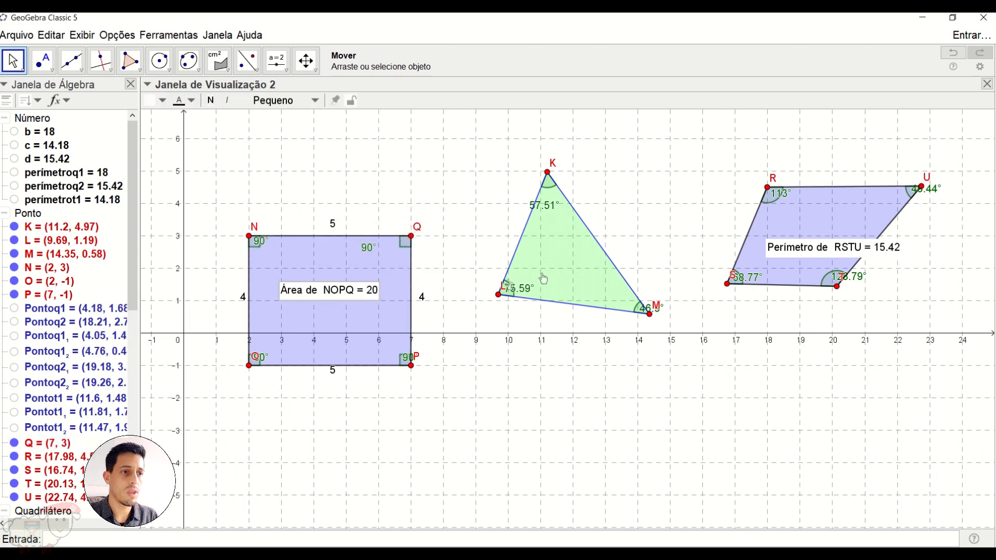
Reshape triangle KLM by moving K to about (12.6, 2.31), M to (15, -2) and L to (10, -2).
mouse_move(561, 261)
left_mouse_down()
mouse_move(559, 280)
mouse_move(554, 252)
mouse_move(560, 266)
left_mouse_up()
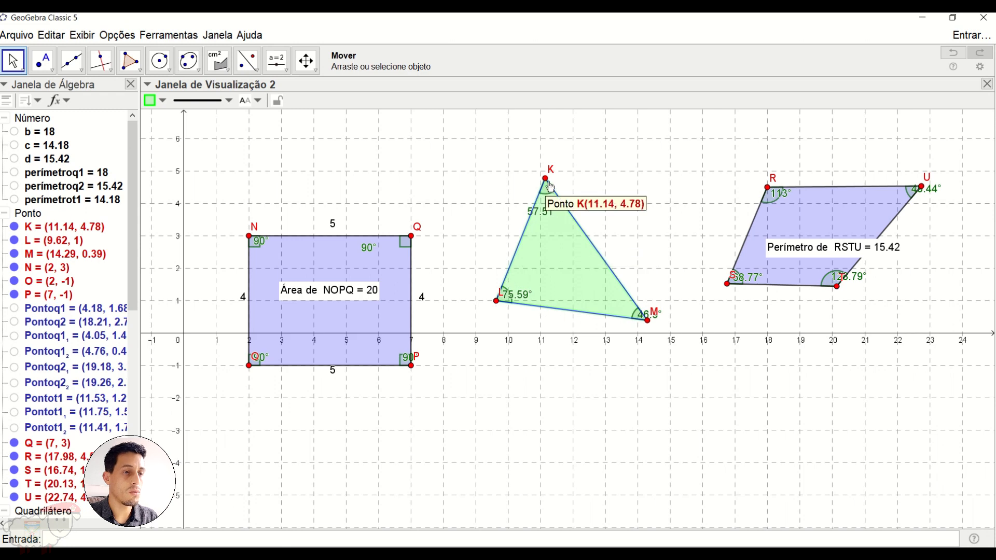
left_click_drag(544, 182, 593, 258)
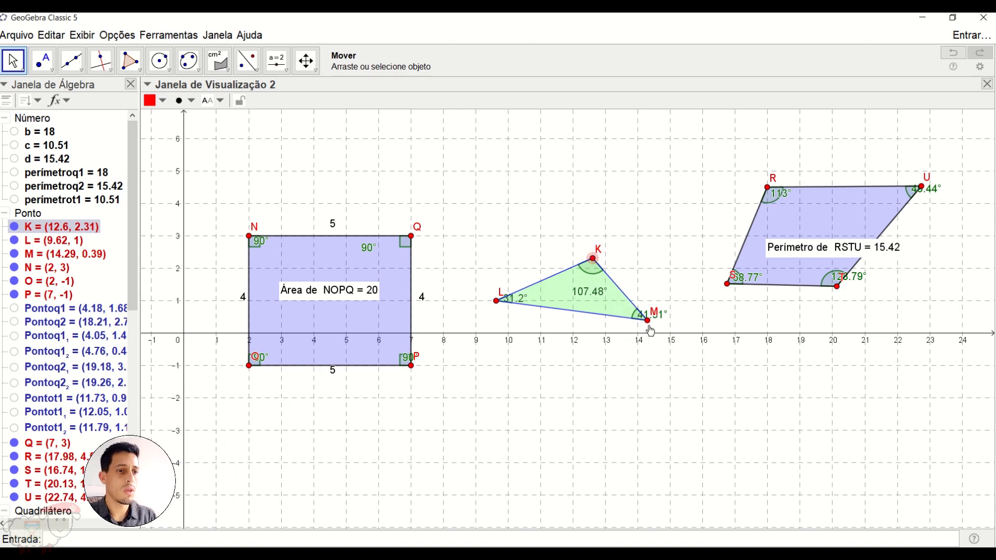
left_click_drag(649, 327, 674, 403)
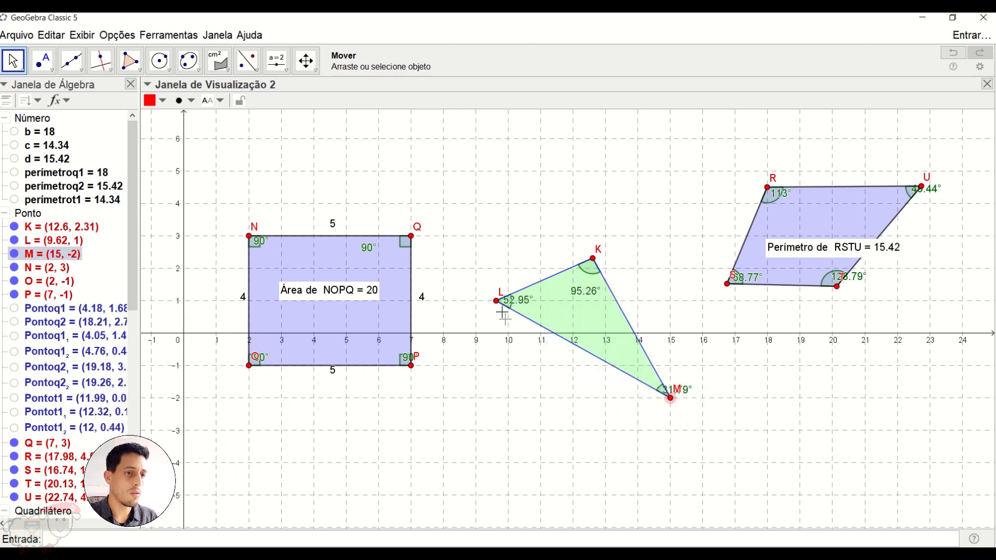
left_click_drag(500, 306, 508, 400)
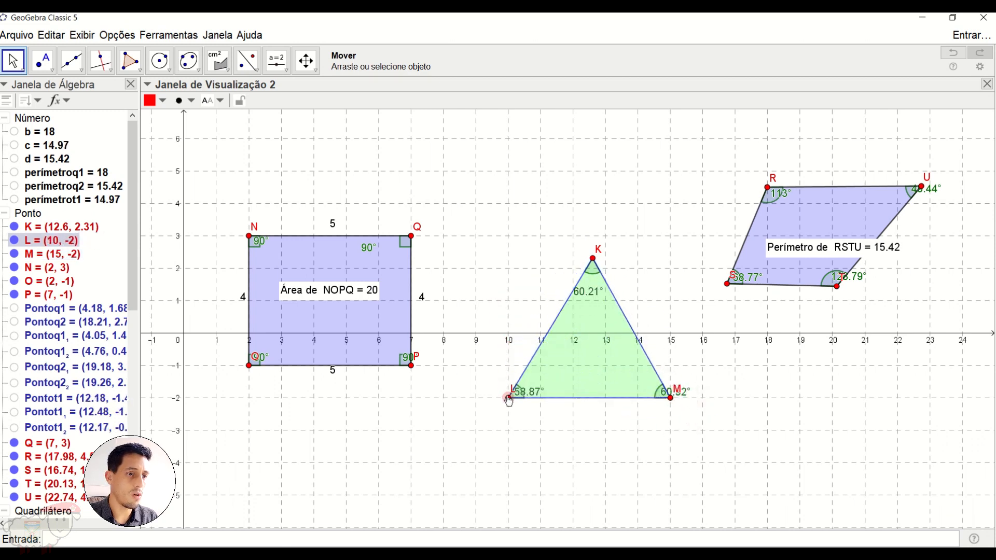
Lower vertex K to about (12.55, 0.49), then place it at (10, 1) so triangle KLM is right-angled at L.
left_click_drag(596, 262, 591, 317)
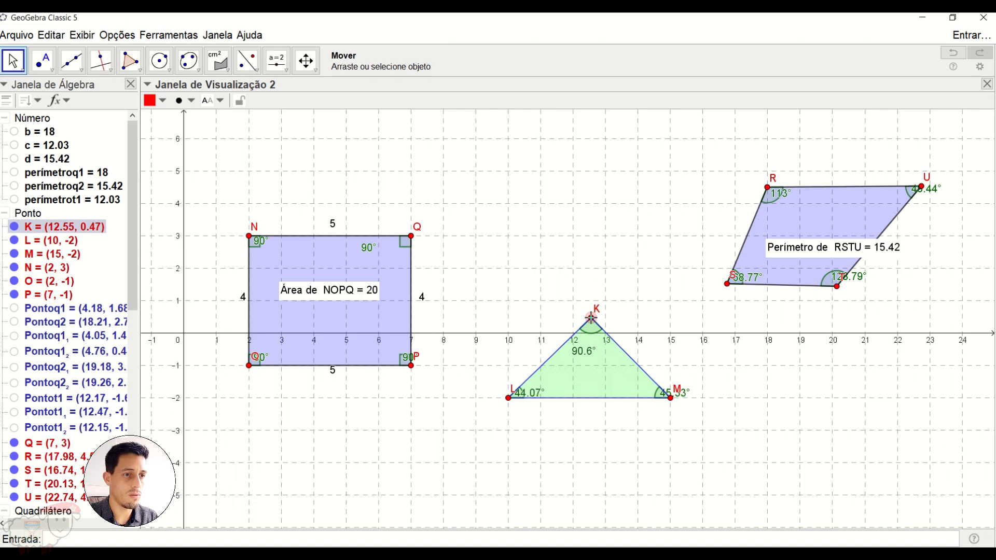
left_click_drag(591, 317, 592, 320)
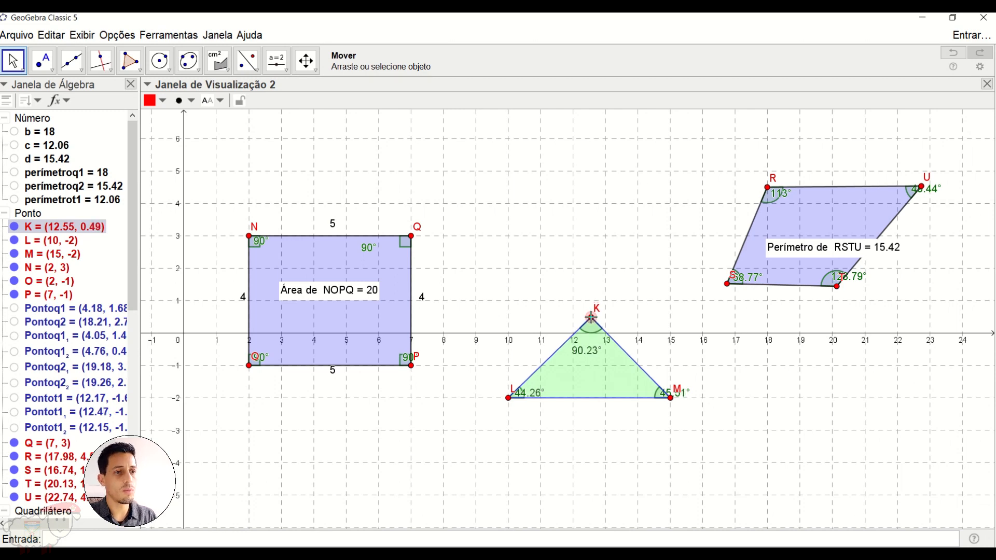
left_click_drag(592, 320, 509, 308)
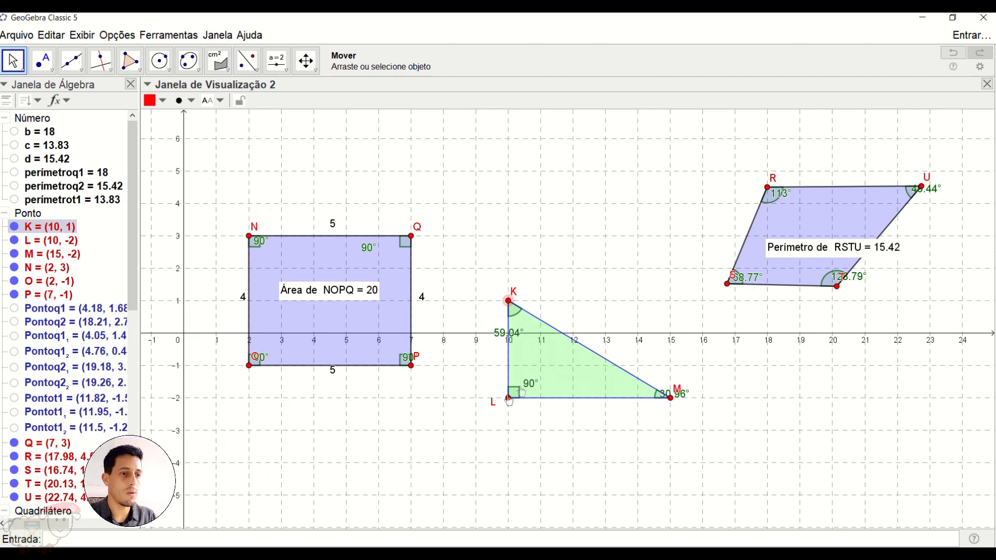
mouse_move(672, 404)
left_mouse_down()
mouse_move(671, 277)
mouse_move(668, 413)
mouse_move(680, 408)
mouse_move(671, 407)
left_mouse_up()
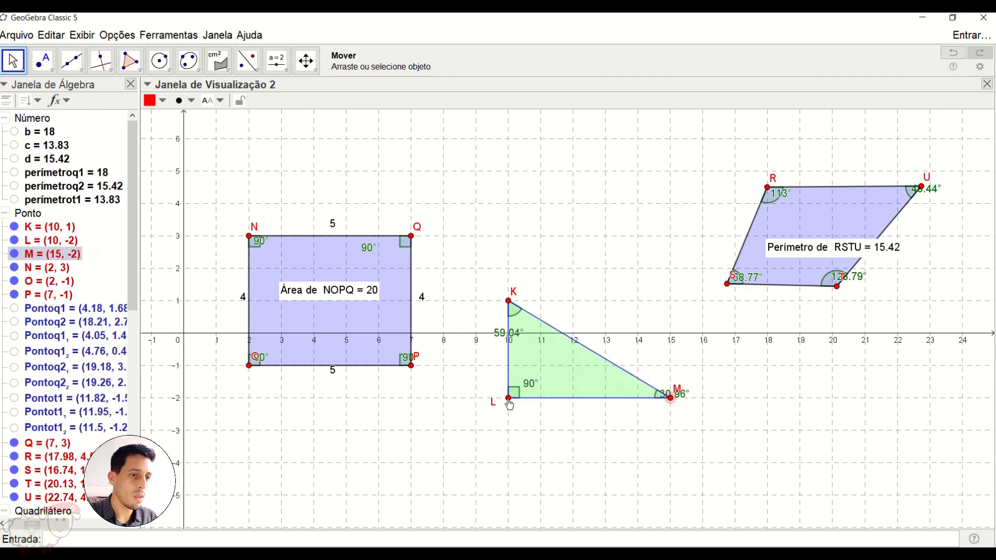
Measure the lengths of sides KL, KM and LM of triangle KLM with the Distance or Length tool.
left_click(508, 401)
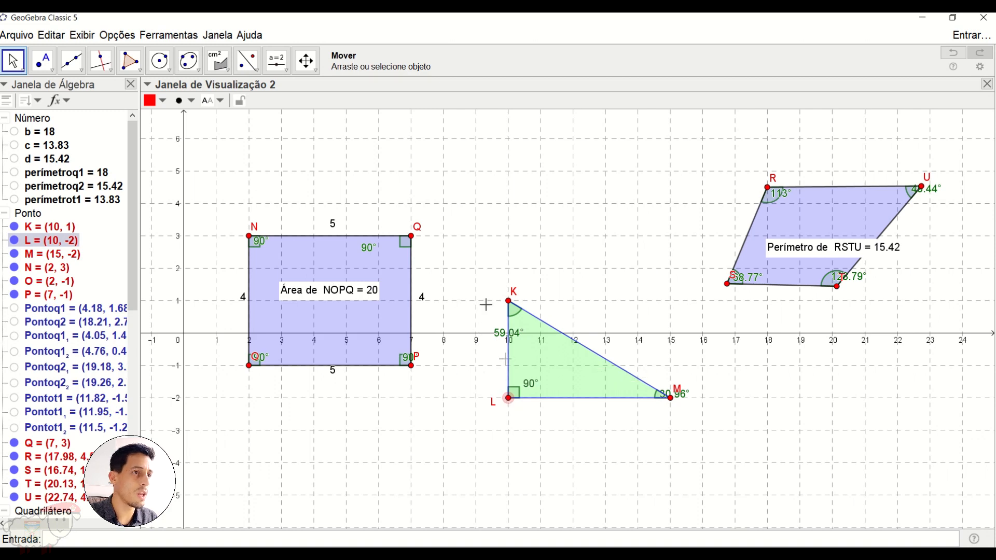
left_click(228, 75)
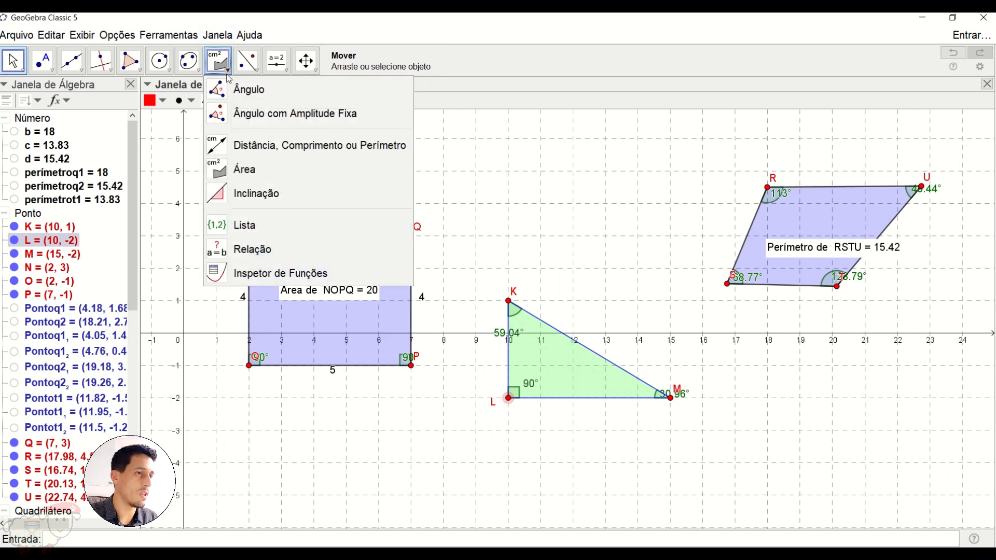
left_click(262, 147)
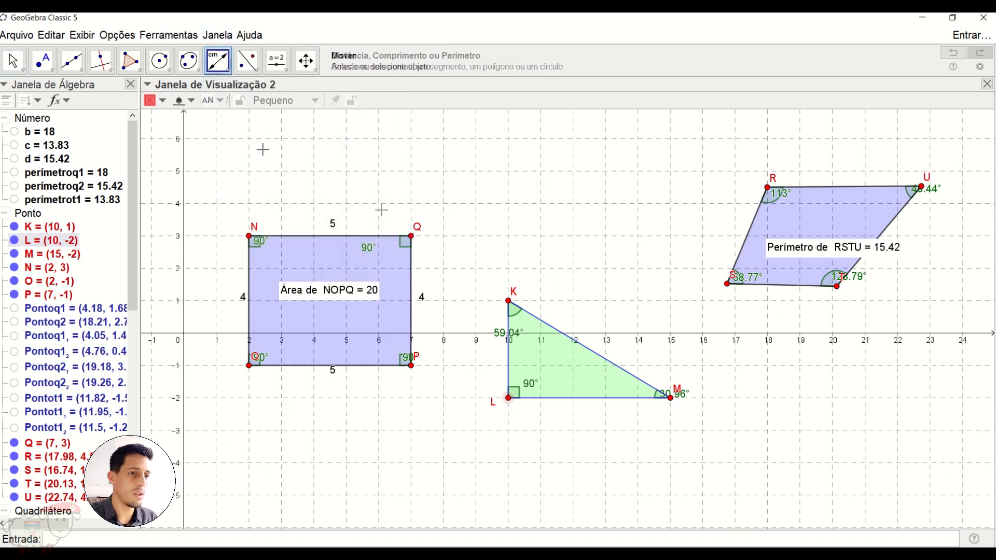
left_click(510, 365)
left_click(581, 399)
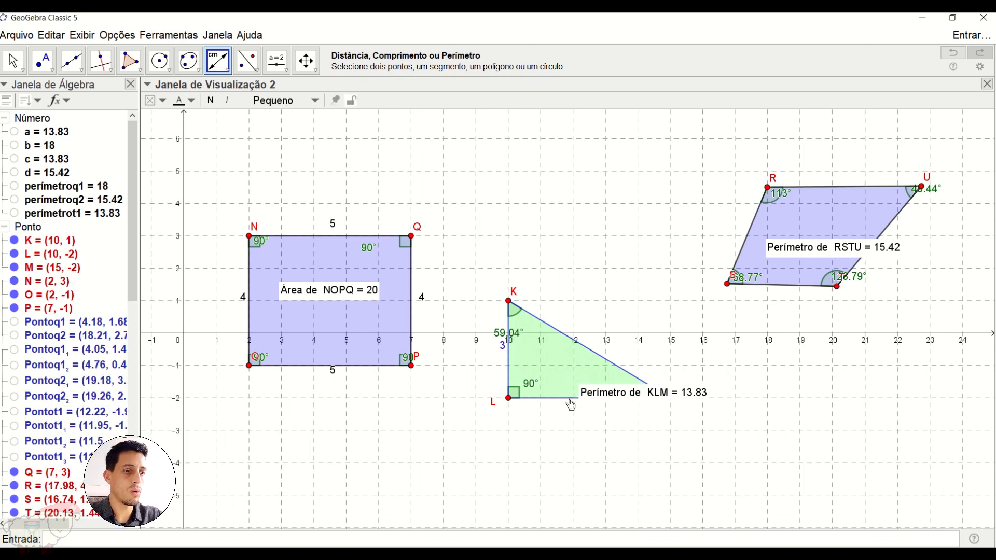
left_click(588, 349)
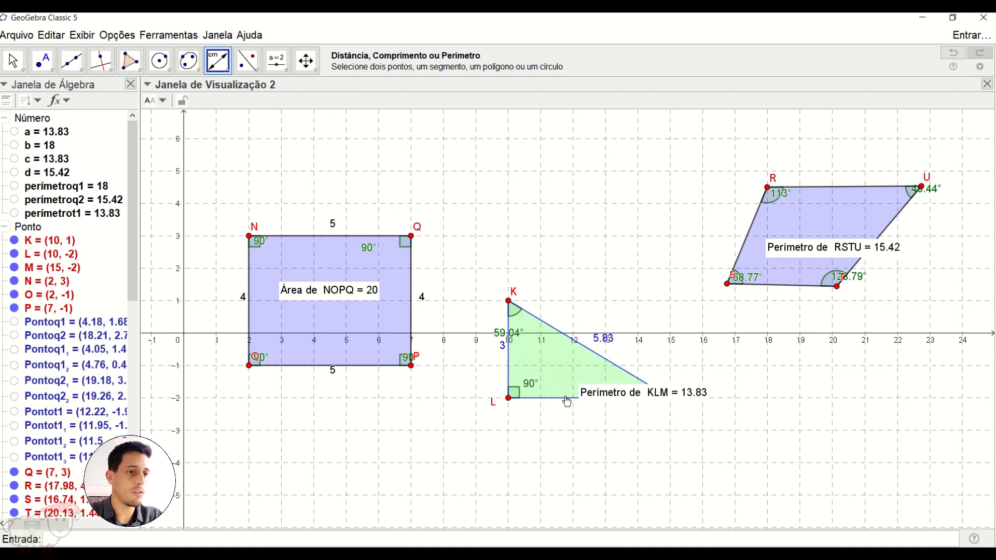
left_click(564, 398)
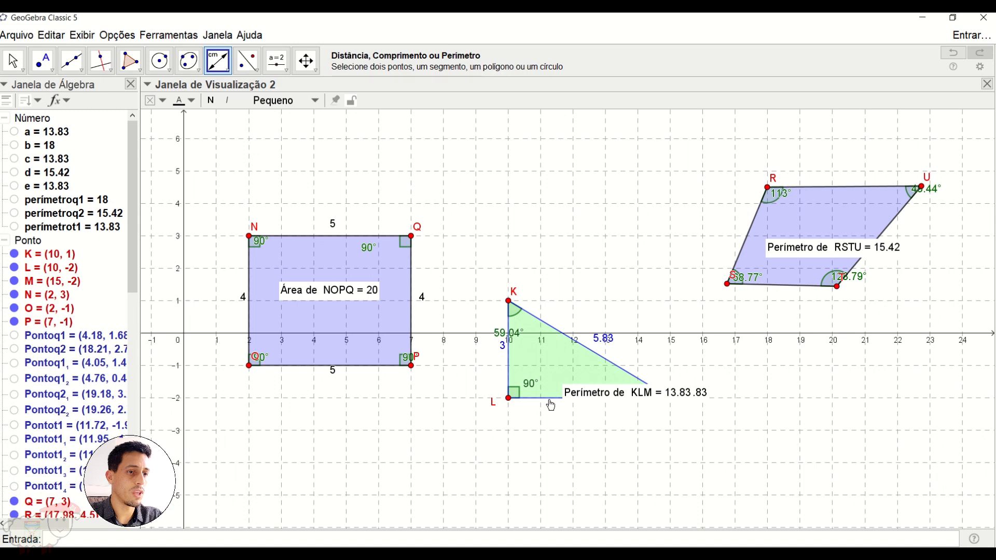
left_click(549, 399)
Delete the unwanted perimeter texts of triangle KLM near side LM, keeping the side lengths.
left_click(13, 59)
left_click_drag(601, 403, 615, 400)
key("Delete")
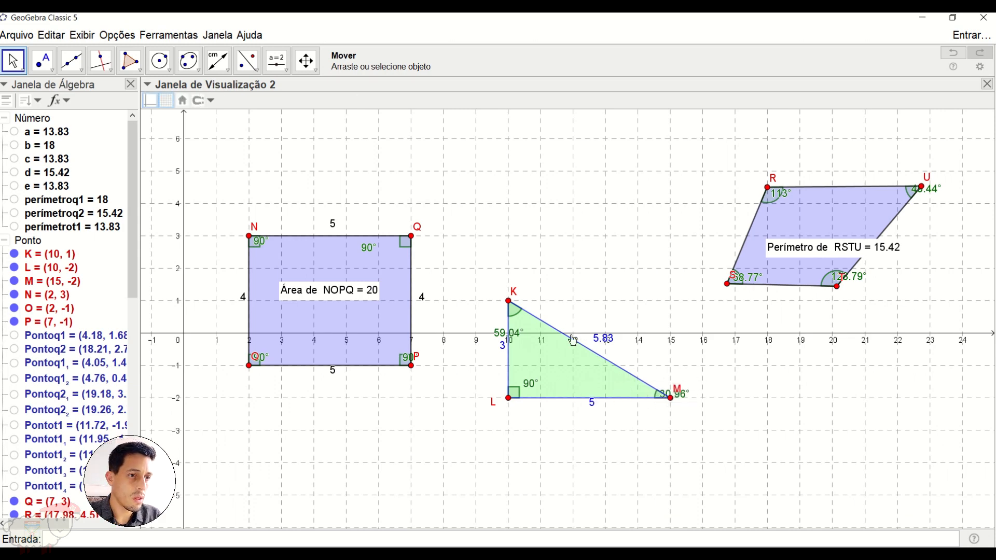
Hide the axes and grid, and move vertex M of triangle KLM to about (14.23, -1.98).
left_click(150, 101)
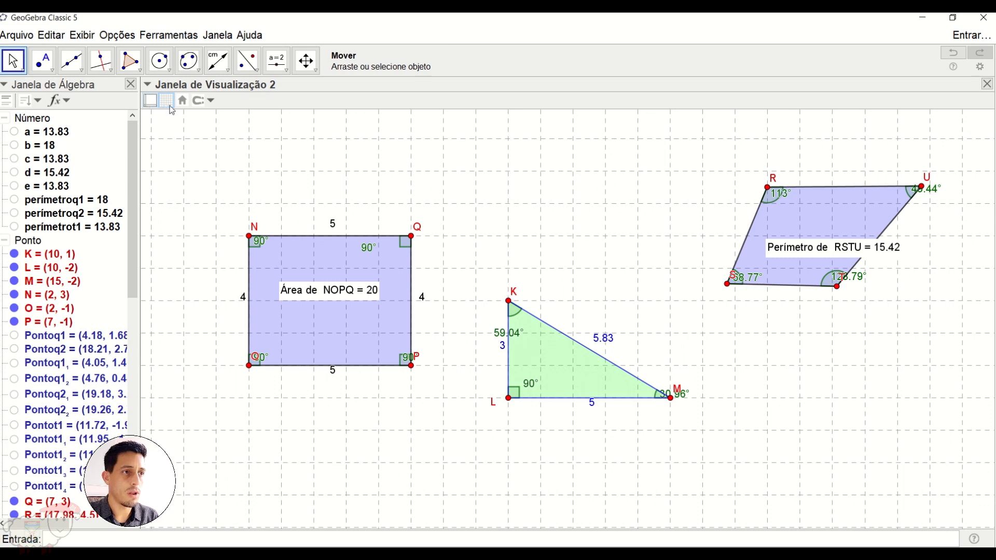
left_click(169, 106)
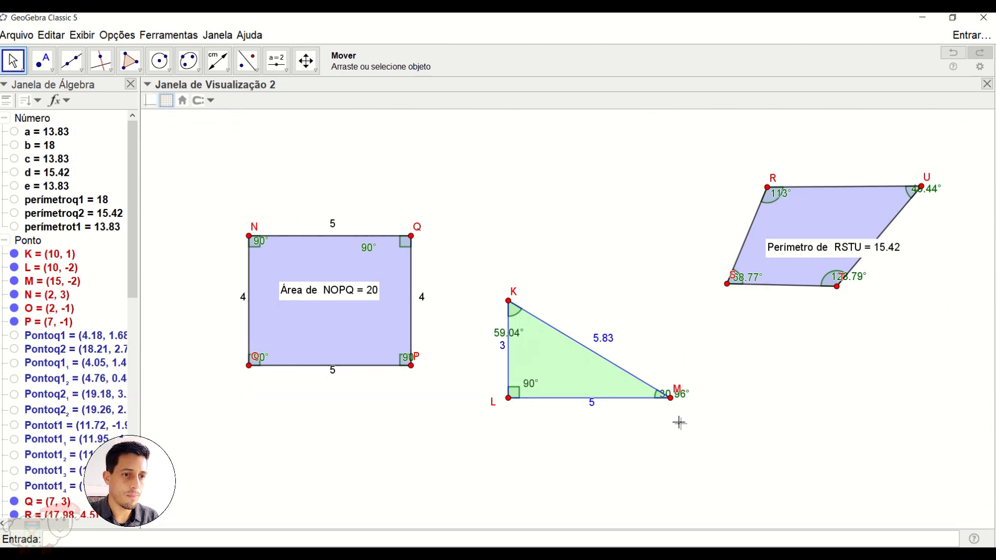
left_click_drag(671, 399, 671, 397)
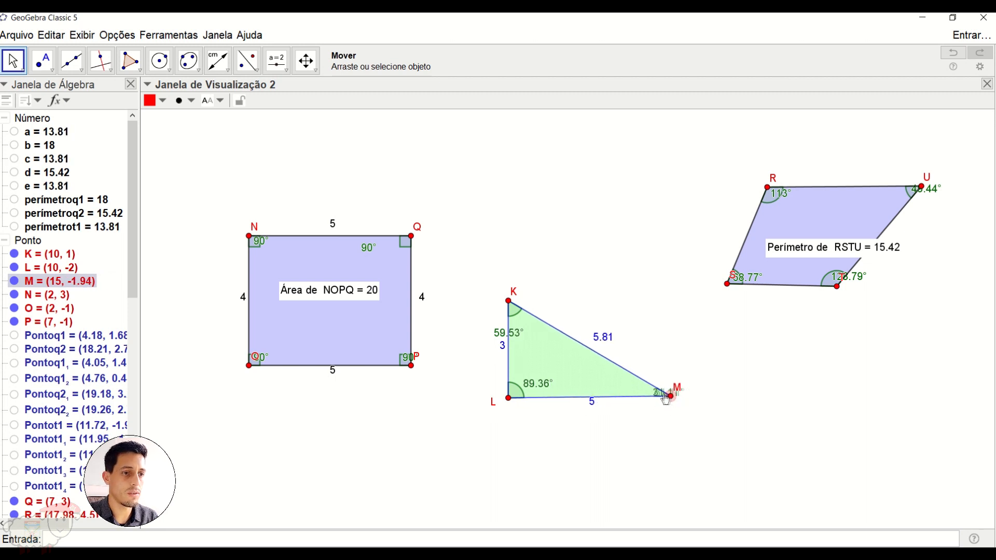
left_click_drag(672, 398, 646, 398)
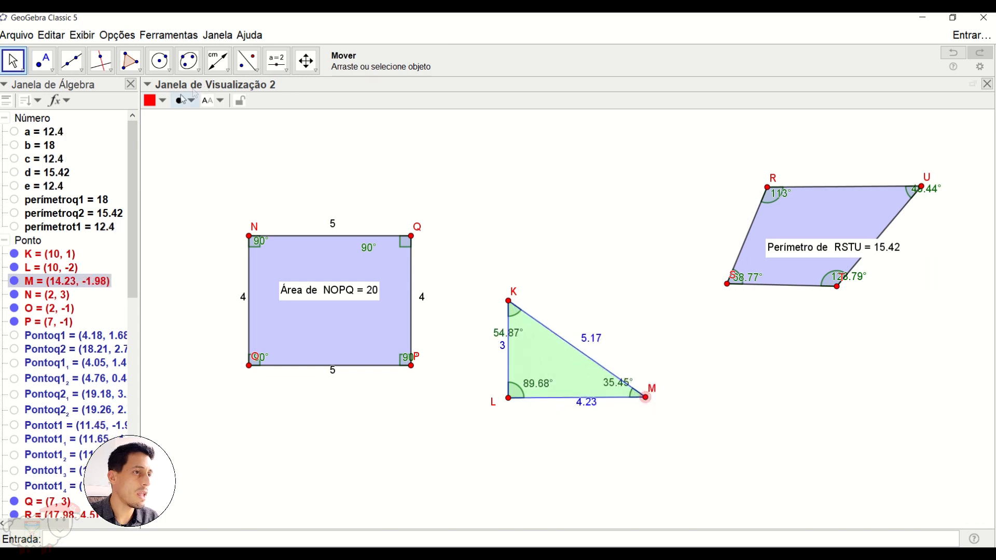
Show the grid again and place vertex M of triangle KLM on the grid point (14, -2).
left_click(181, 157)
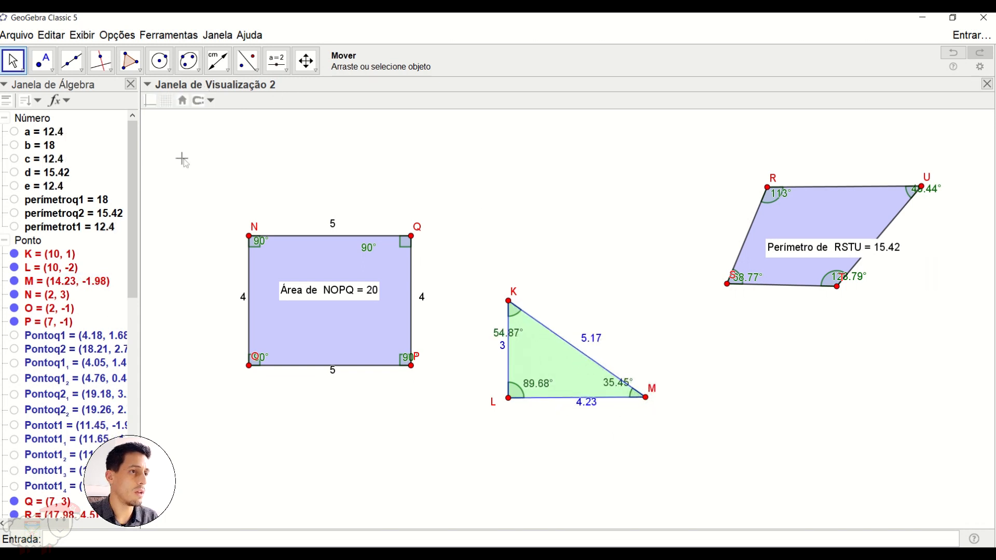
left_click(166, 101)
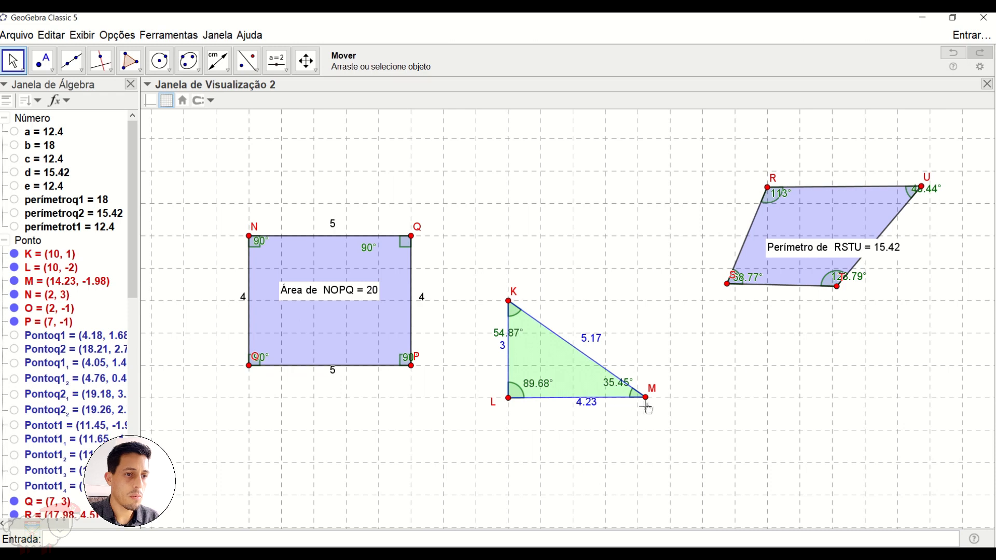
mouse_move(649, 404)
left_mouse_down()
mouse_move(584, 405)
mouse_move(660, 403)
mouse_move(642, 404)
left_mouse_up()
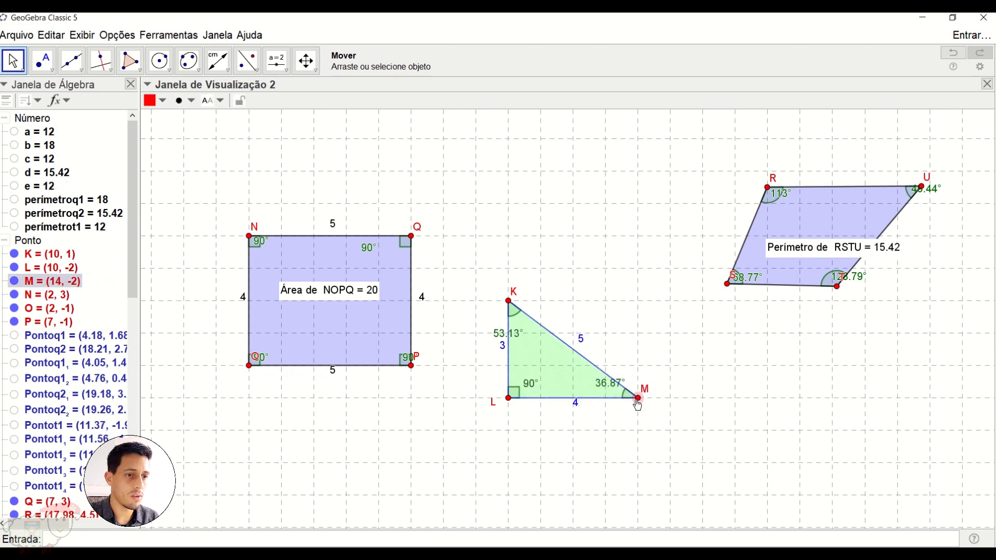
Reshape triangle KLM by moving K to (10, 2) and M to about (13.55, -0.17).
mouse_move(509, 400)
left_mouse_down()
mouse_move(531, 387)
mouse_move(514, 399)
left_mouse_up()
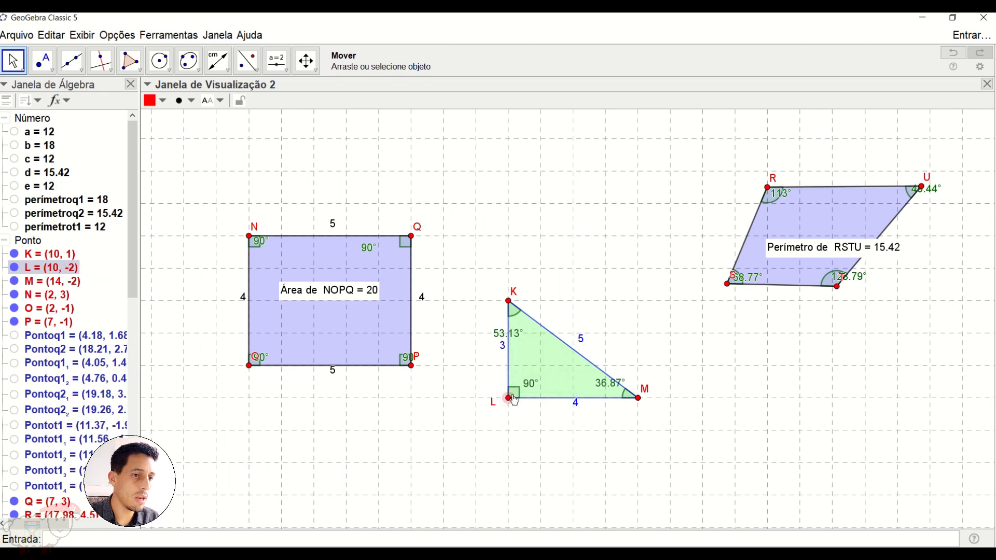
left_click(512, 303)
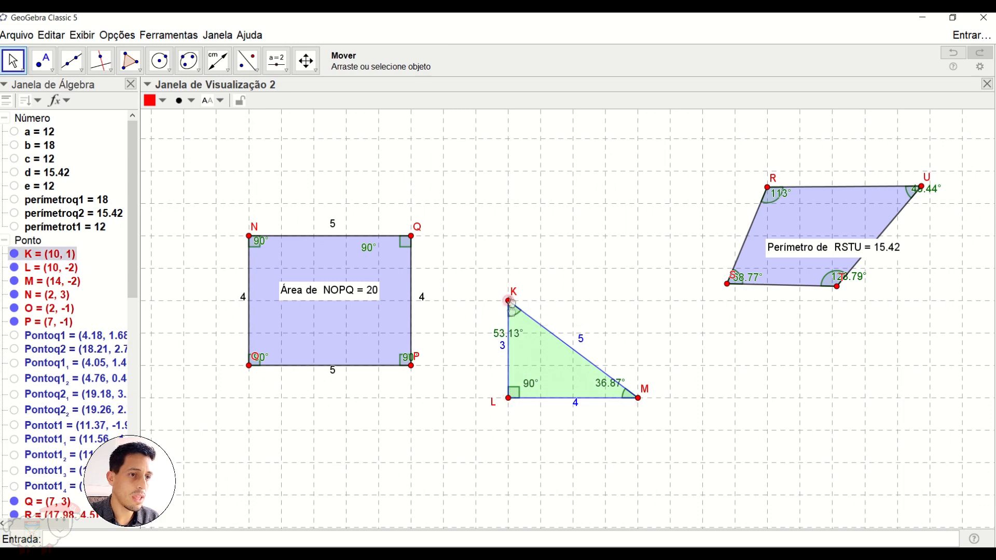
left_click_drag(508, 308, 511, 275)
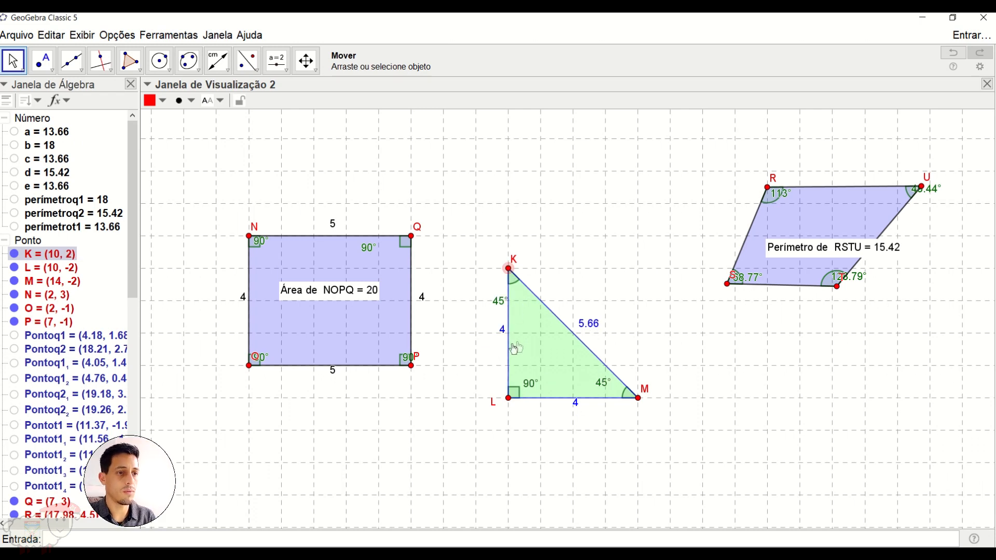
left_click_drag(640, 402, 625, 345)
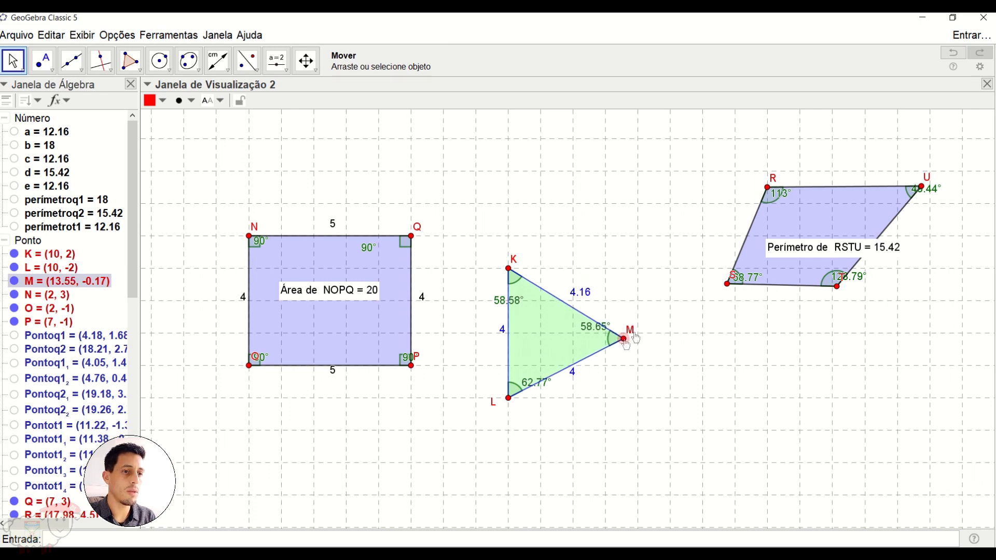
Round the displayed values to 0 decimal places, and return the rounding to 2 decimal places.
left_click(117, 35)
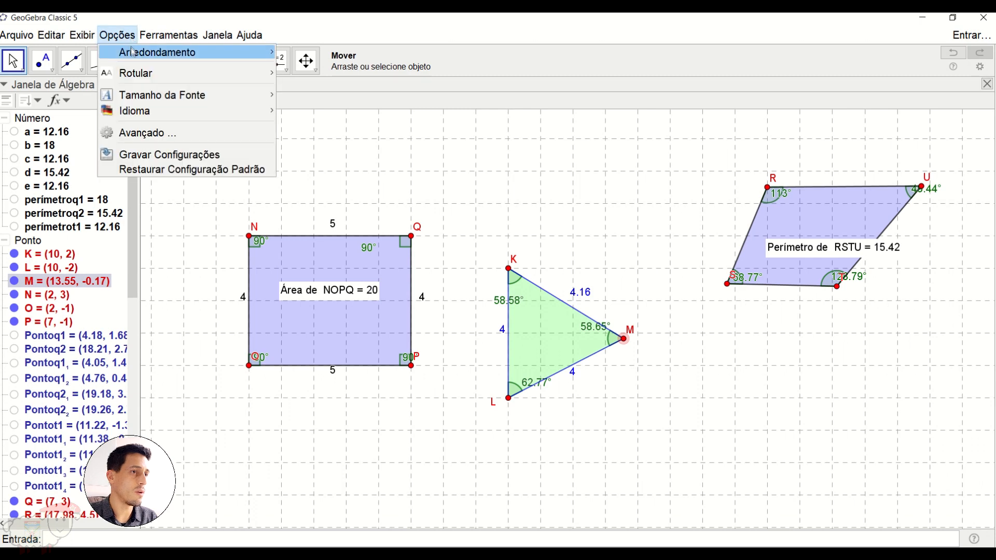
mouse_move(132, 52)
left_click(307, 49)
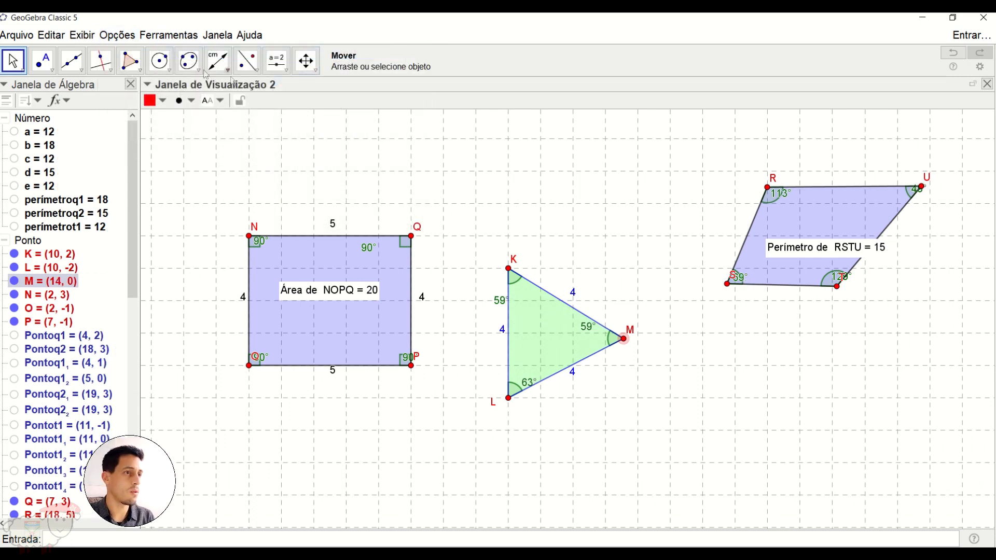
left_click(117, 35)
mouse_move(161, 52)
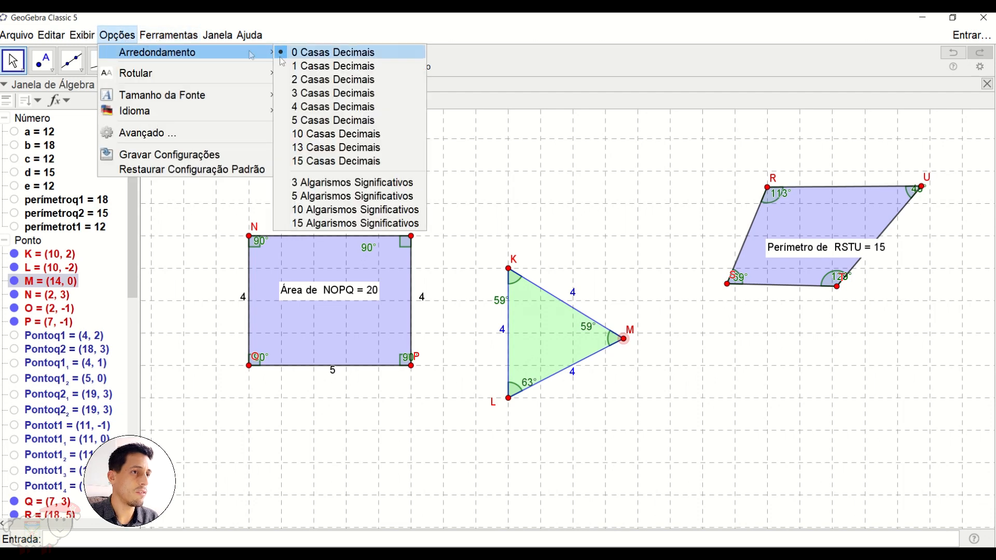
left_click(311, 79)
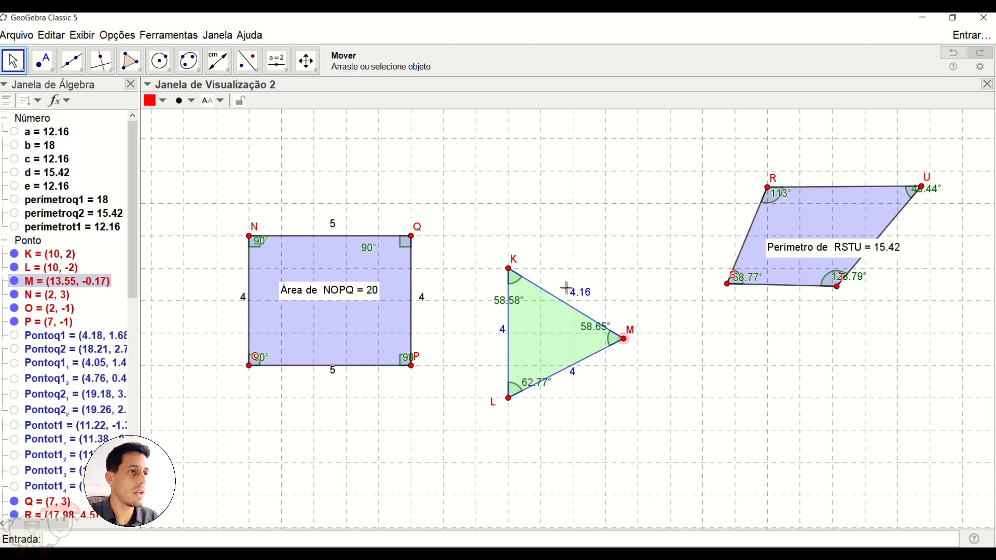
Set the rounding of displayed values to 0 decimal places.
left_click(118, 35)
mouse_move(175, 56)
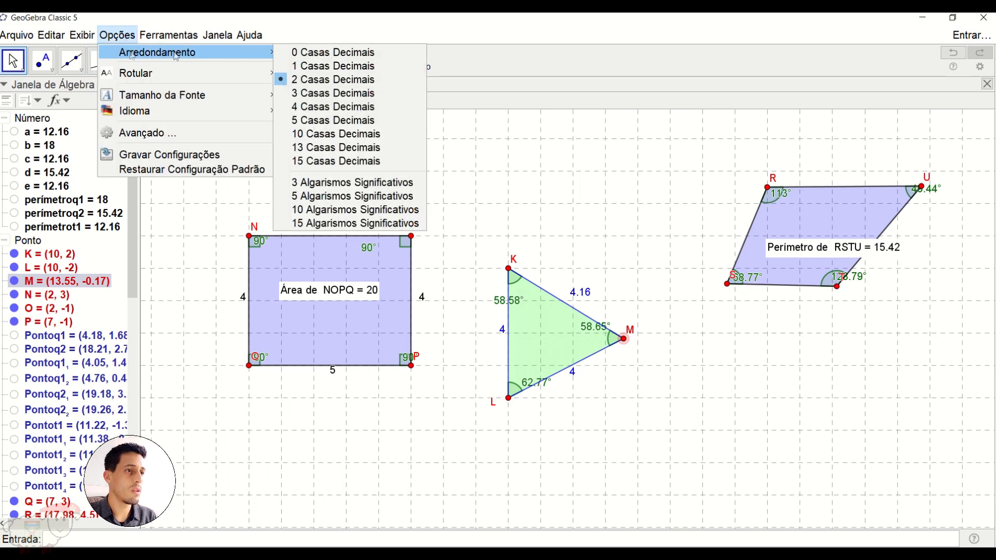
left_click(302, 54)
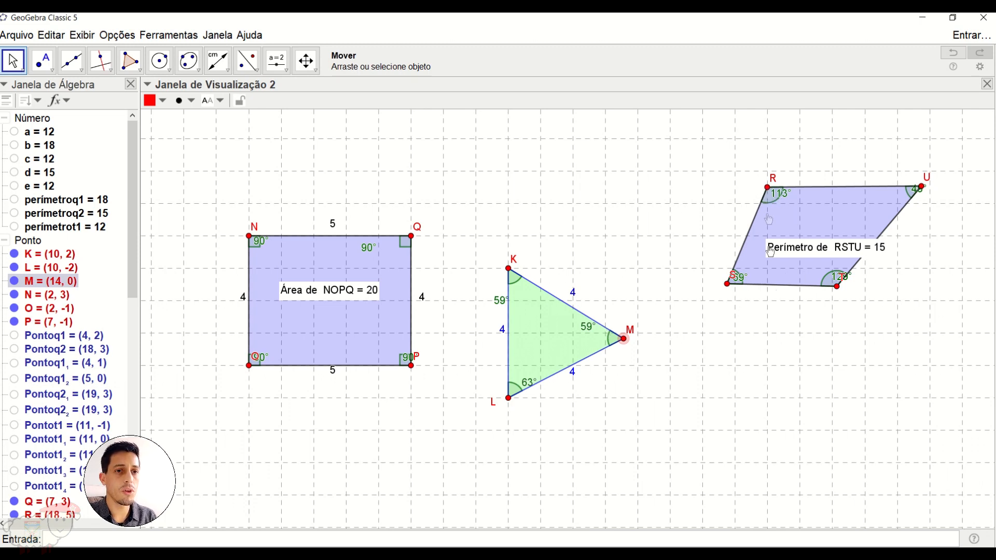
Move vertex S of RSTU outward to a nearby grid intersection and delete the perimeter text of RSTU.
left_click_drag(725, 288, 705, 308)
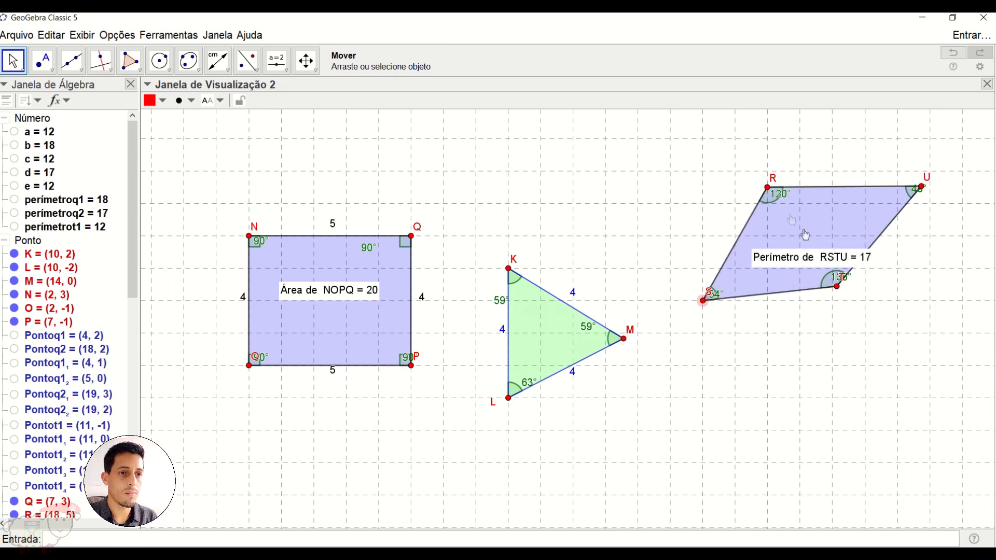
mouse_move(806, 255)
left_mouse_down()
mouse_move(807, 274)
mouse_move(808, 245)
left_mouse_up()
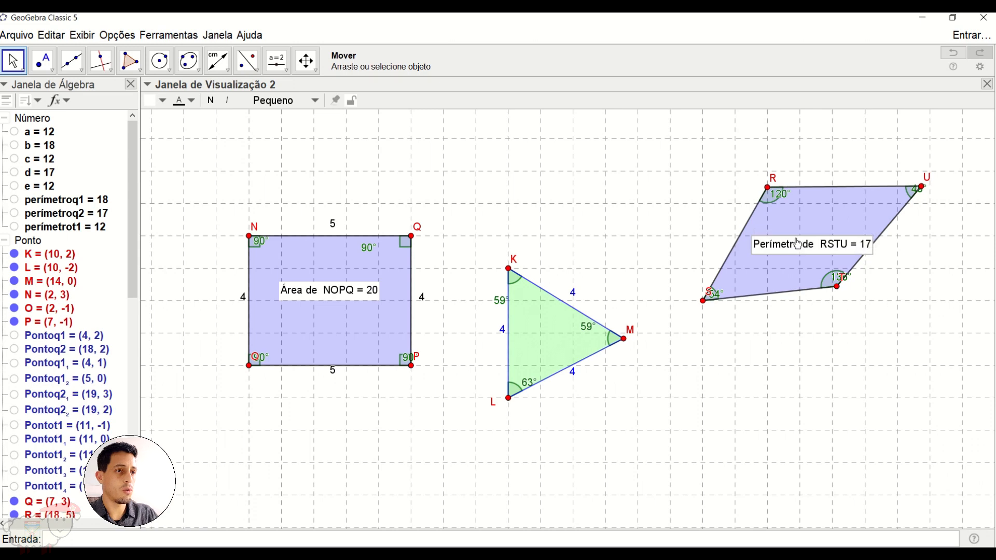
key("Delete")
Measure the lengths of all four sides of quadrilateral RSTU.
left_click(227, 62)
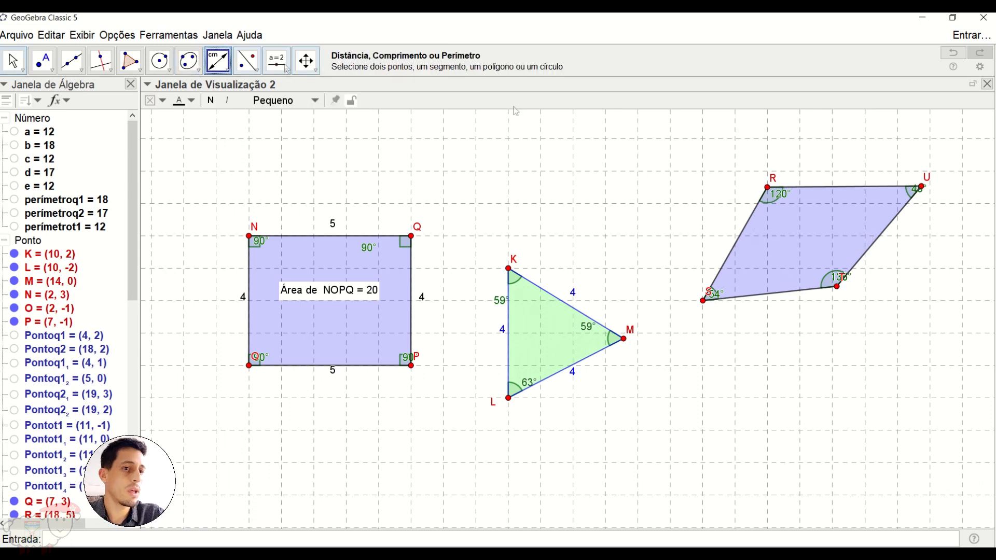
left_click(784, 297)
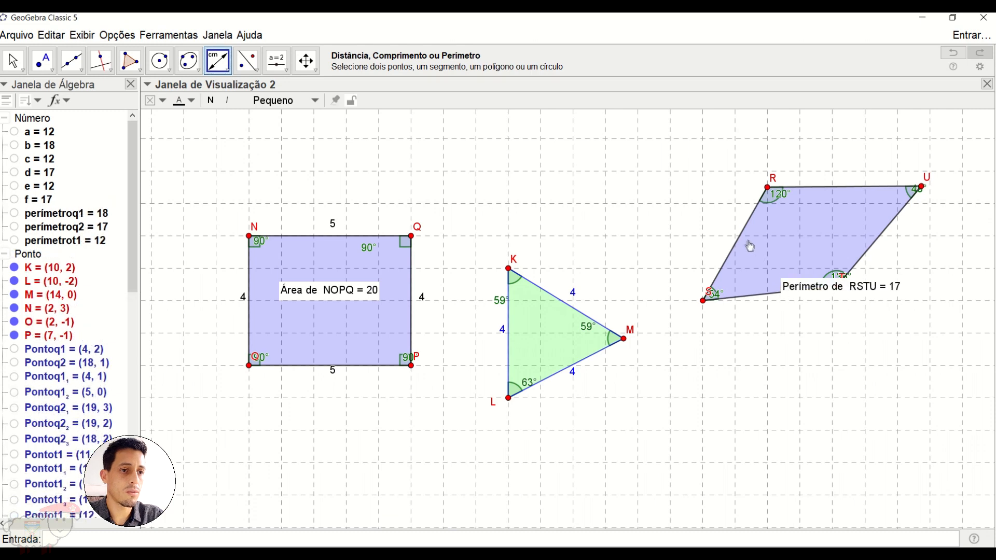
left_click(769, 296)
left_click(738, 249)
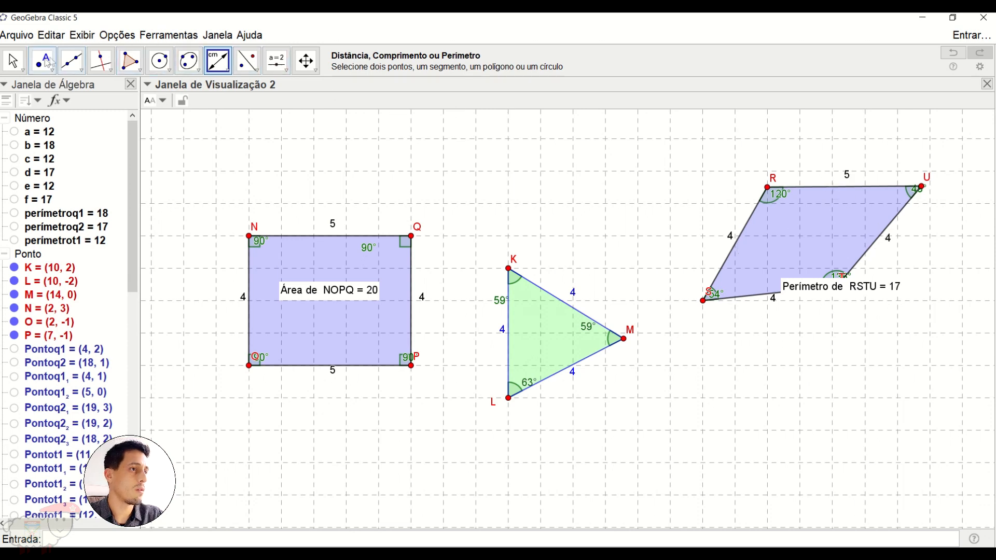
Delete the unwanted perimeter text of RSTU that covers vertex T.
left_click(13, 61)
left_click(823, 291)
key("Delete")
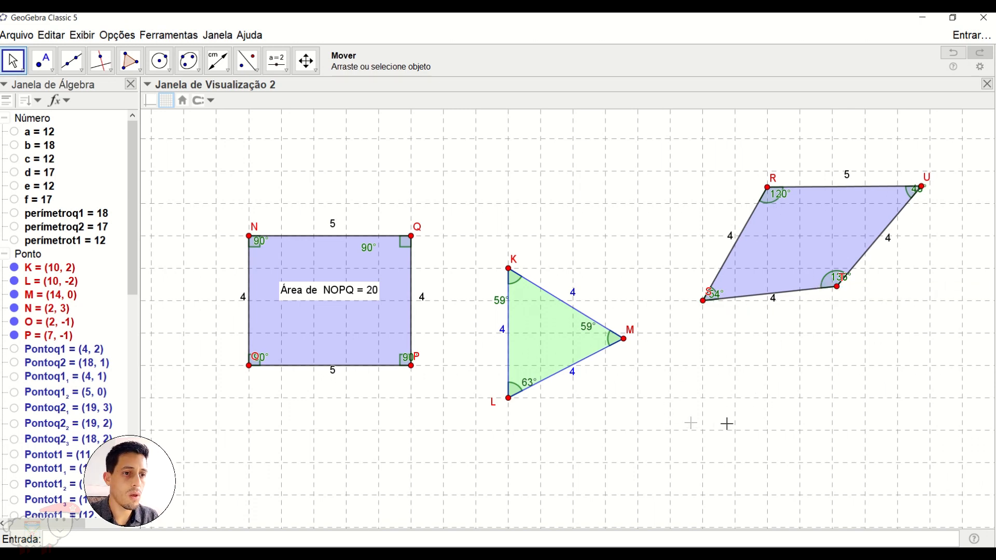
Move vertices S, R, T and U to grid intersections so RSTU forms a parallelogram with horizontal sides RU and ST 5 units long.
left_click_drag(704, 304, 673, 337)
left_click_drag(769, 190, 738, 206)
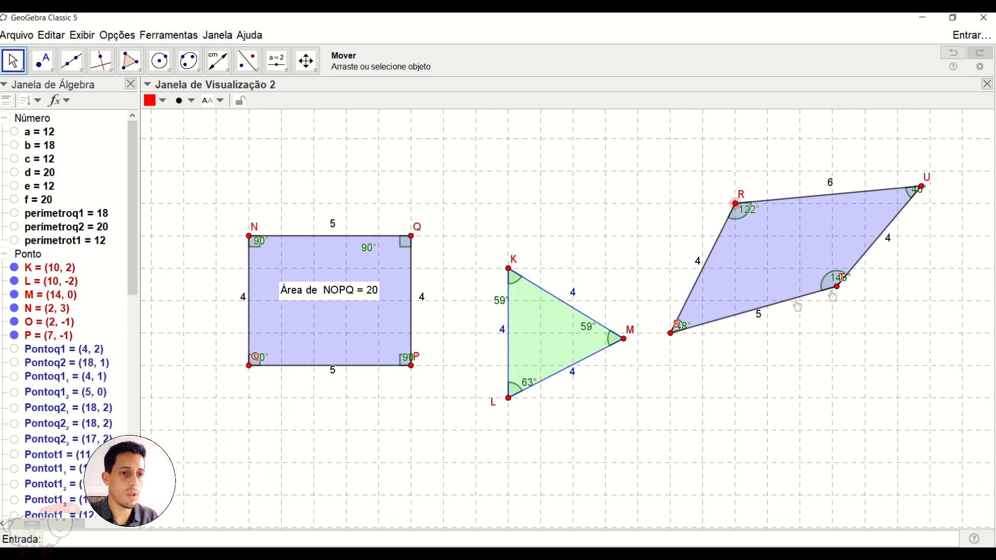
left_click_drag(837, 287, 831, 337)
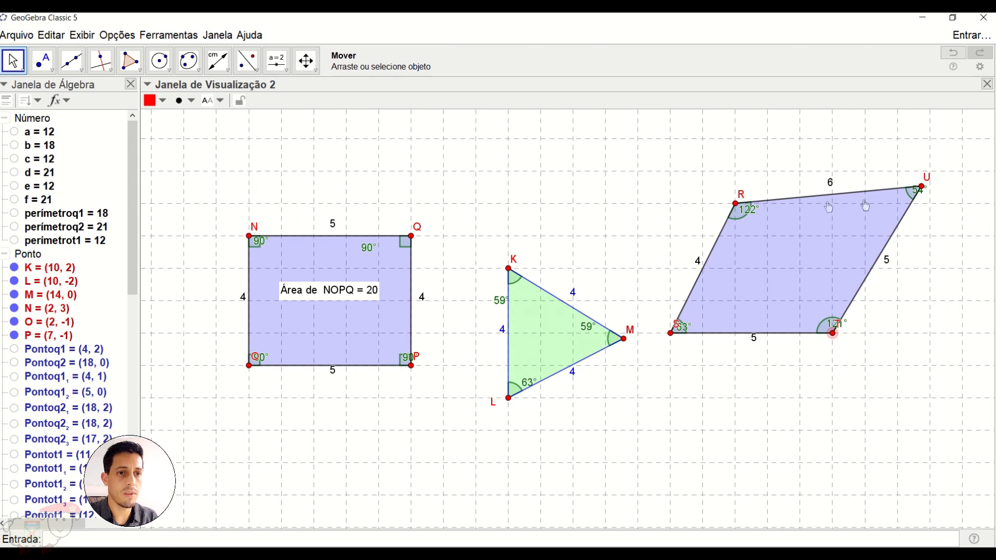
left_click_drag(921, 190, 866, 211)
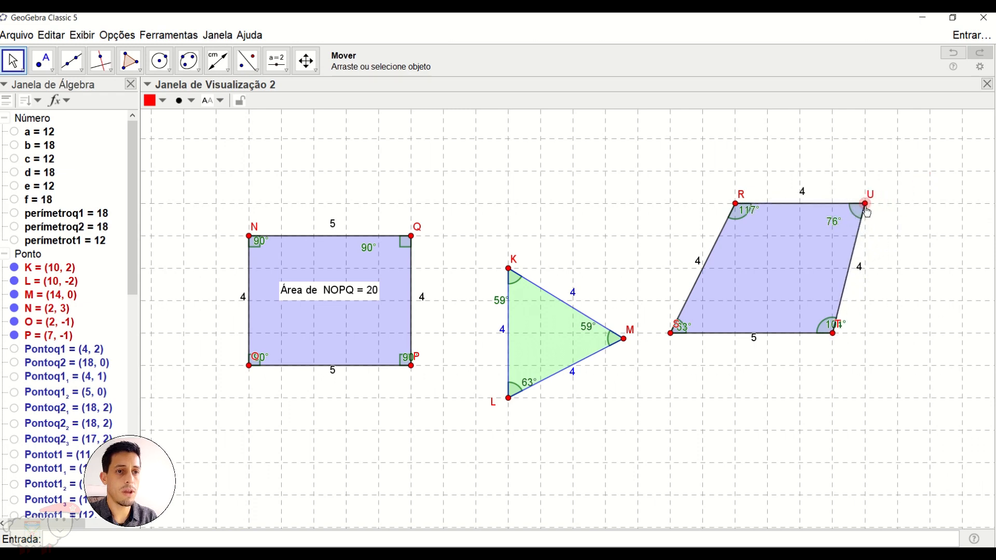
left_click_drag(866, 210, 900, 209)
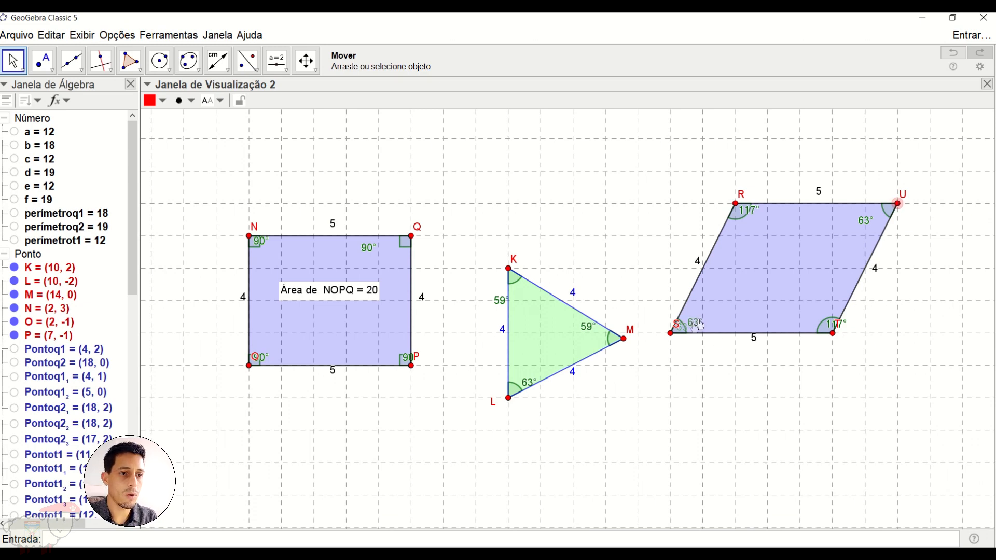
Reposition the angle labels inside parallelogram RSTU and shift the length label of side ST slightly below the side.
left_click_drag(749, 211, 751, 234)
left_click_drag(835, 327, 817, 318)
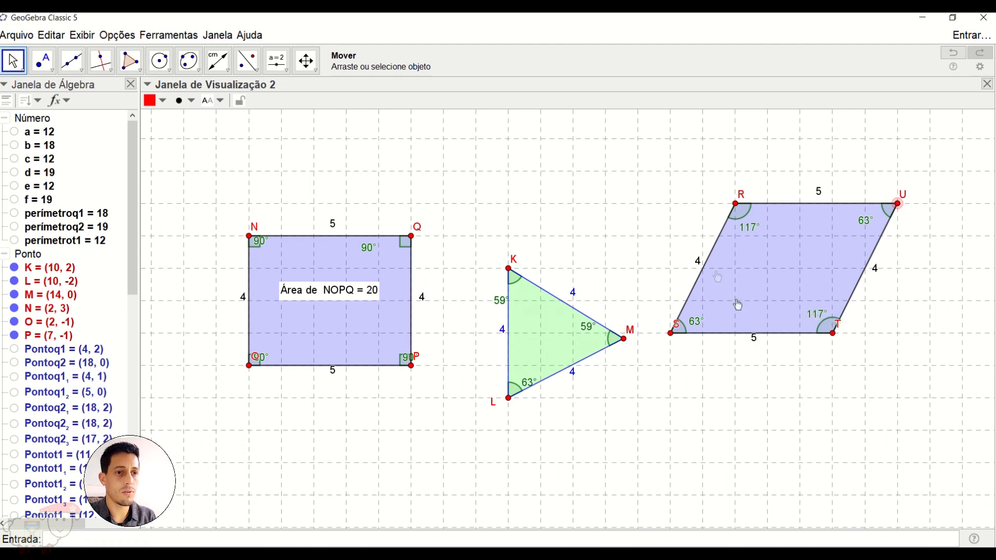
left_click(755, 346)
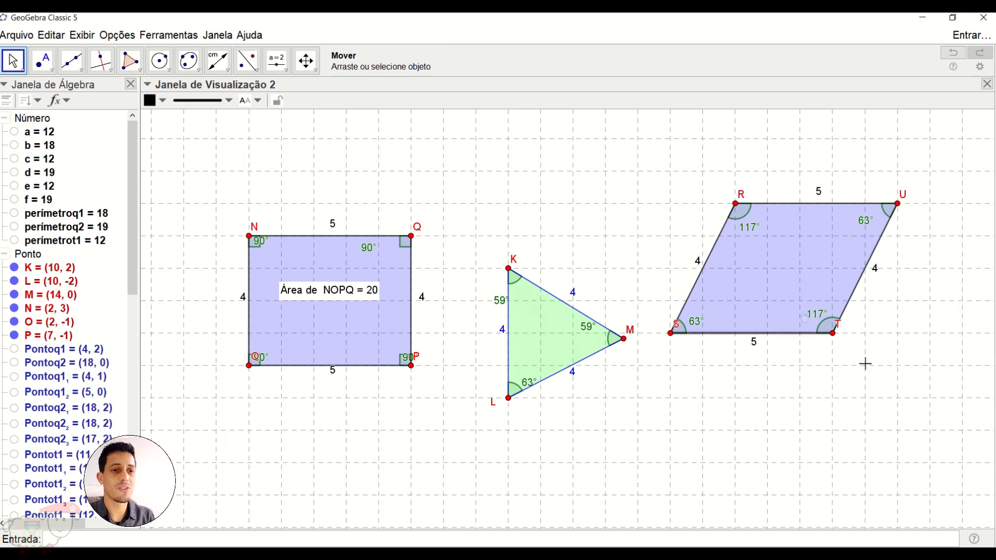
Shift vertex T slightly outward, and return it to its grid intersection to restore parallelogram RSTU.
left_click_drag(832, 334, 844, 337)
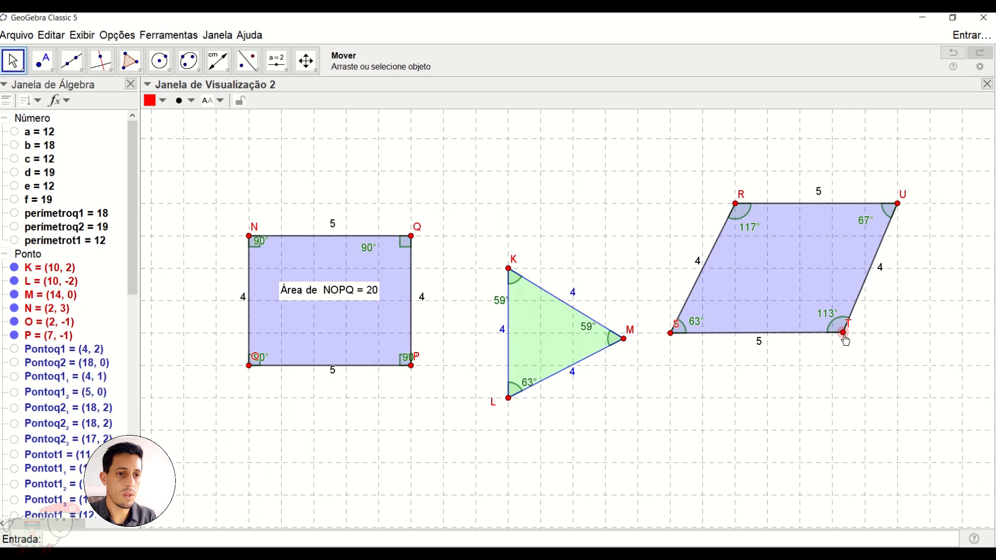
left_click_drag(843, 335, 834, 334)
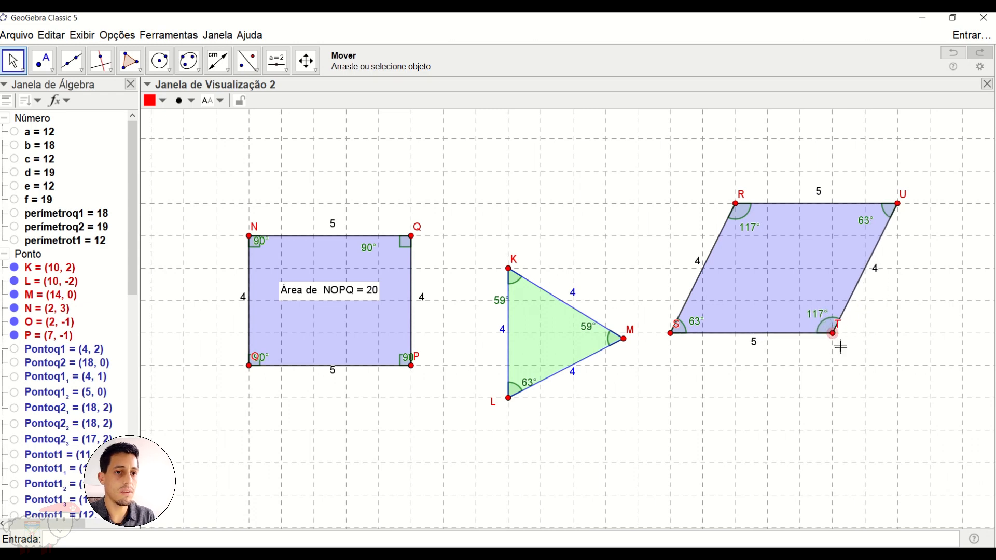